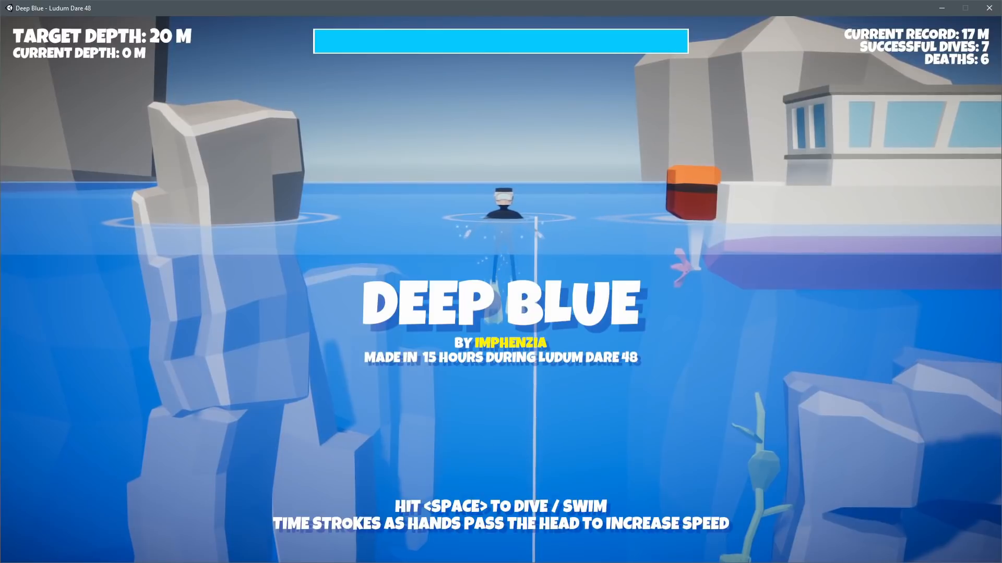
pyautogui.press('space')
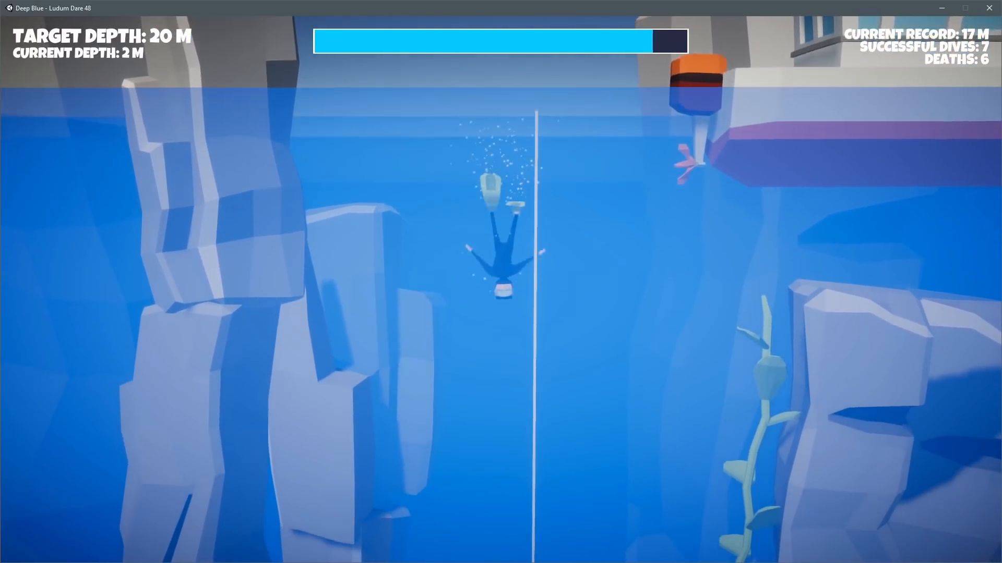
pyautogui.press('space')
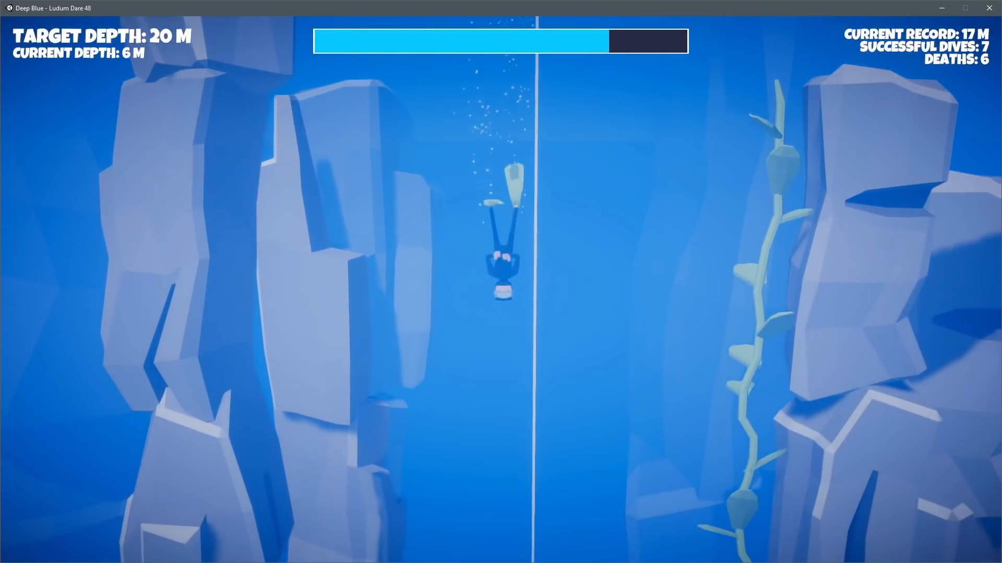
pyautogui.press('space')
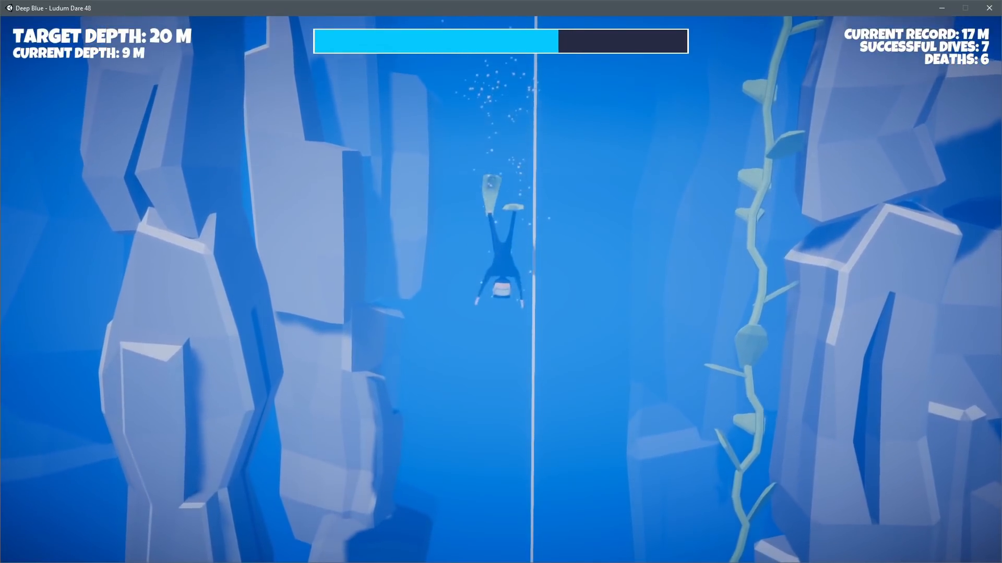
pyautogui.press('space')
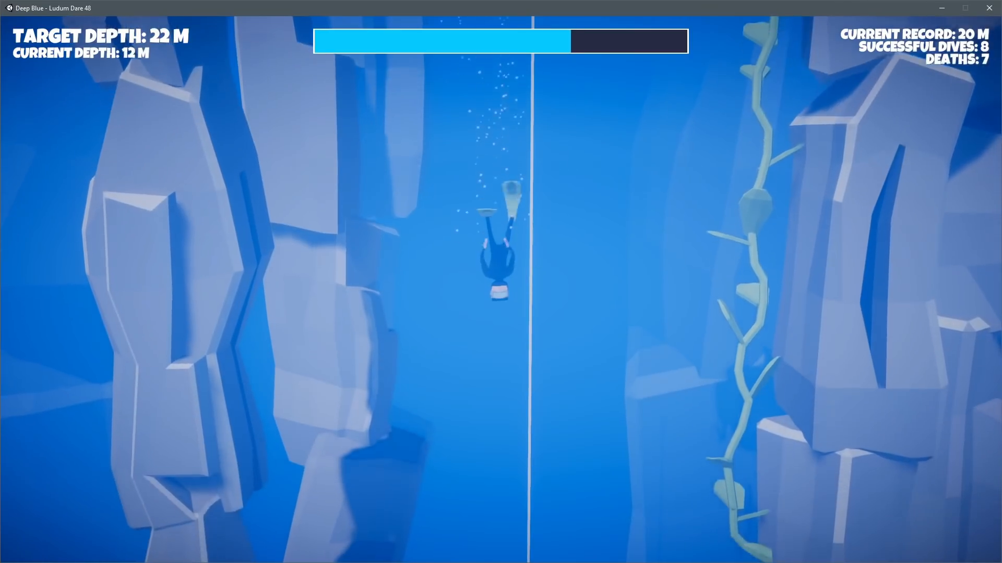
pyautogui.press('space')
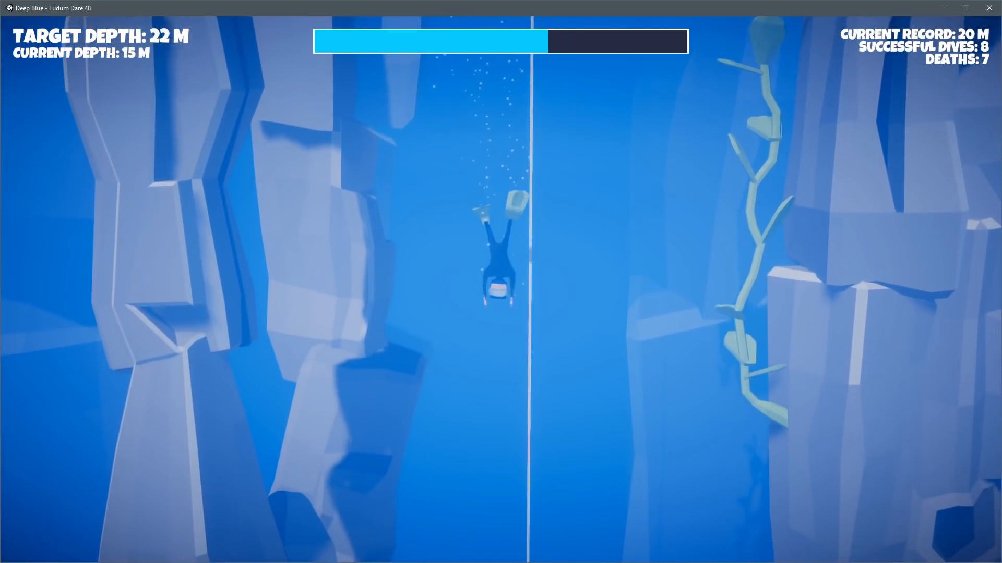
pyautogui.press('space')
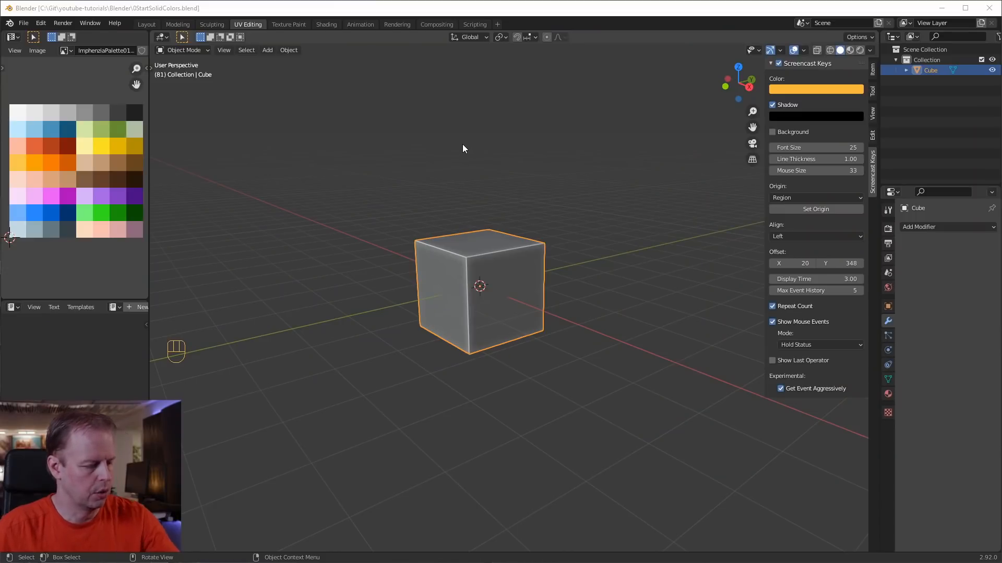
# - Enter Edit Mode on the cube, view it from the front and mirror it across X with AutoMirror
pyautogui.press('Tab')
pyautogui.press('KP_1')
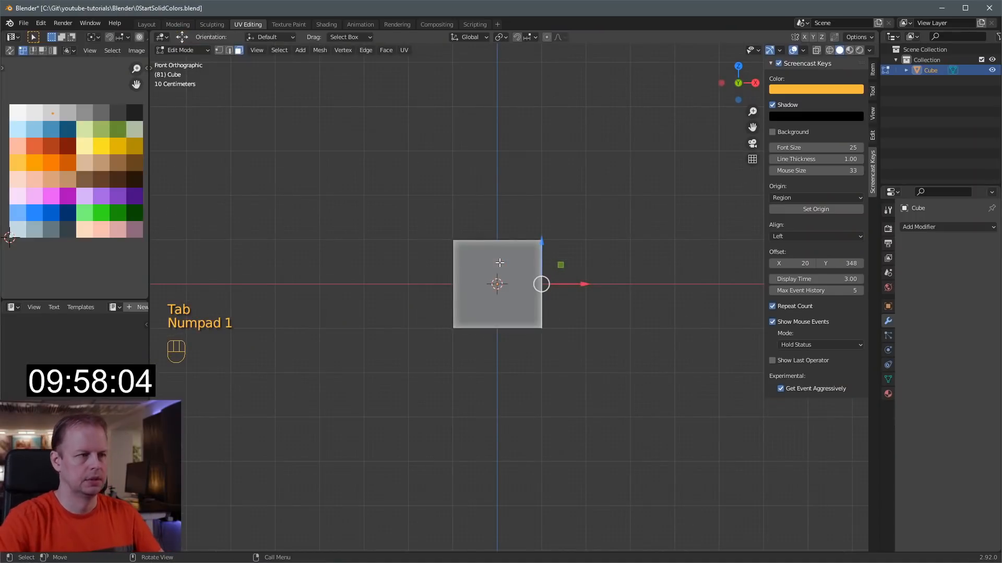
pyautogui.press('a')
pyautogui.press('g')
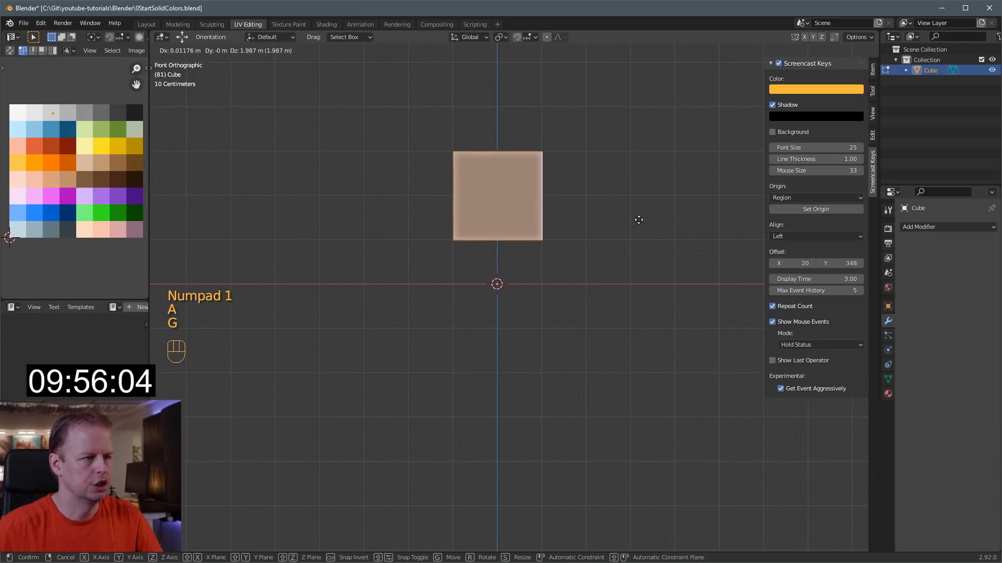
pyautogui.rightClick(637, 219)
pyautogui.click(873, 135)
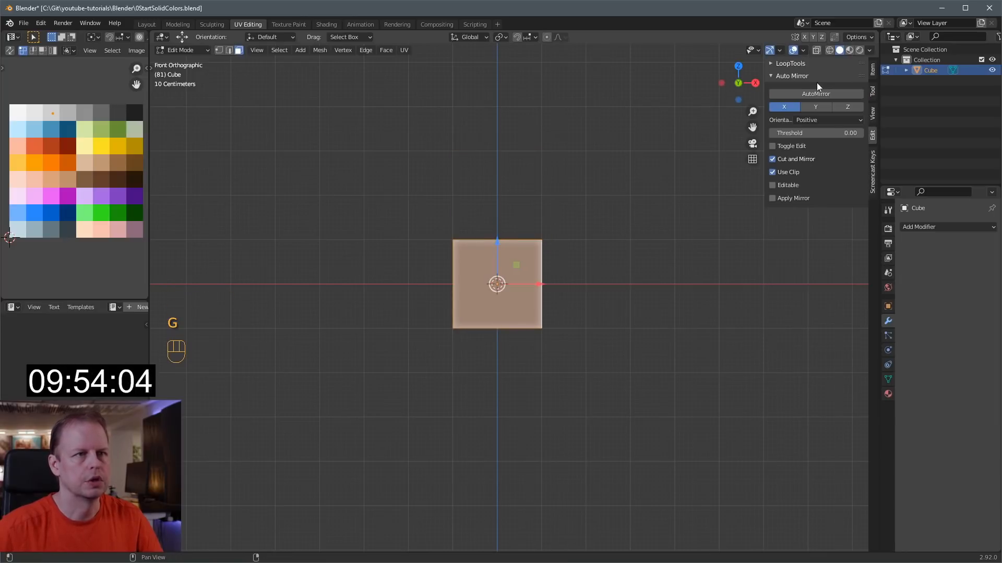
pyautogui.click(807, 96)
# - Raise the whole mirrored mesh above the origin, scale it to about 0.46, and adjust it about 0.24 m in X and -0.40 m in Z
pyautogui.press('a')
pyautogui.press('g')
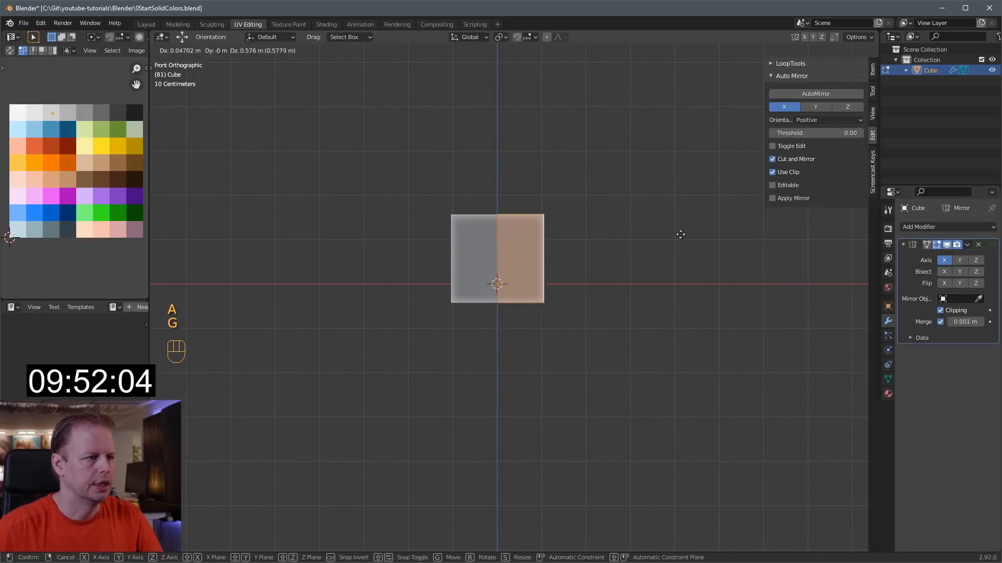
pyautogui.click(655, 214)
pyautogui.press('s')
pyautogui.click(586, 232)
pyautogui.press('g')
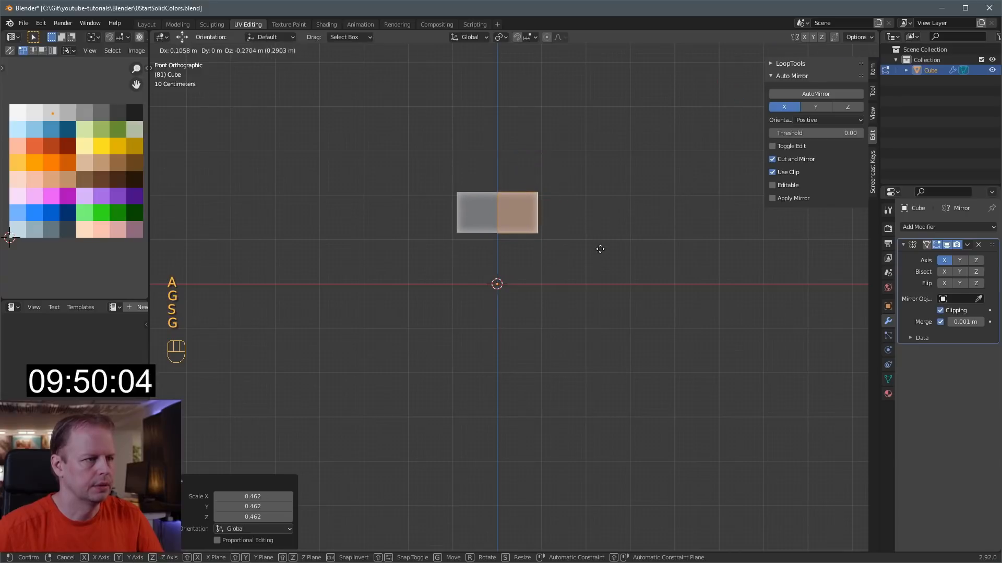
pyautogui.click(633, 237)
# - Duplicate the block's outer X face and move the copy outward about 0.37 m along X
pyautogui.moveTo(632, 237); pyautogui.dragTo(541, 298, button='middle')
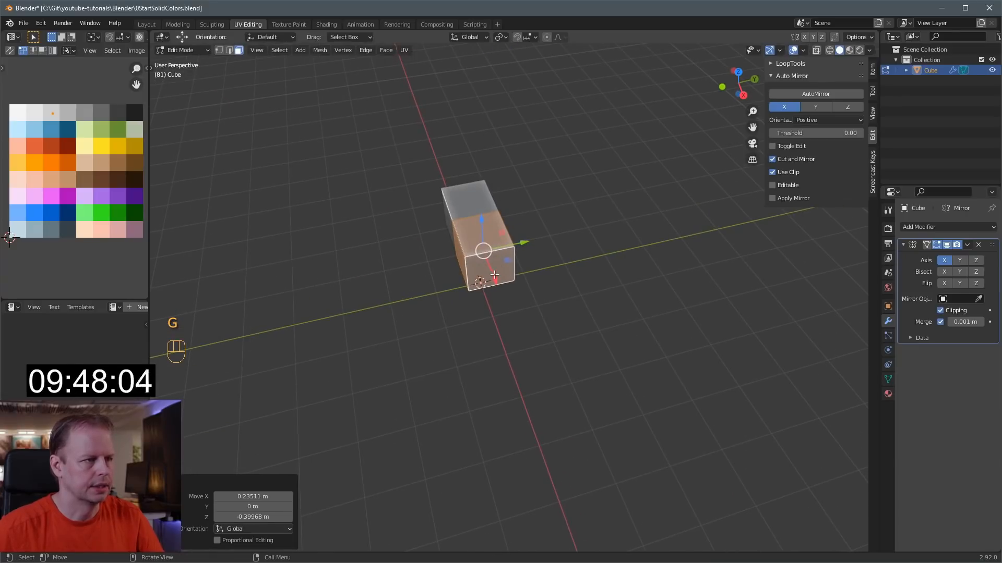
pyautogui.moveTo(494, 275); pyautogui.dragTo(522, 261, button='middle')
pyautogui.click(496, 256)
pyautogui.hotkey('shift', 'd')
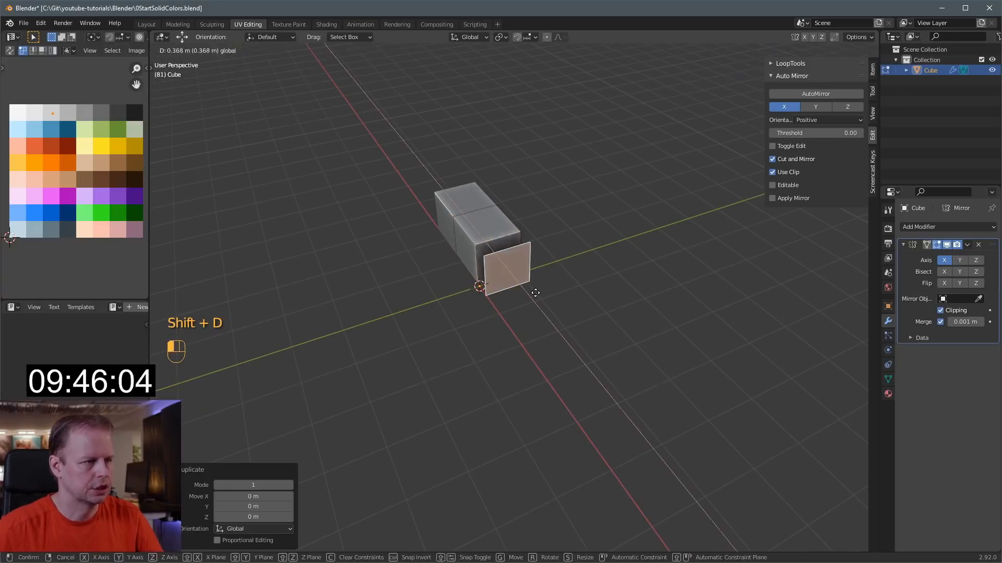
pyautogui.rightClick(527, 285)
# - Duplicate the block's top face and raise the copy about 0.45 m along Z
pyautogui.hotkey('shift', 'd')
pyautogui.middleClick(488, 209)
pyautogui.click(492, 178)
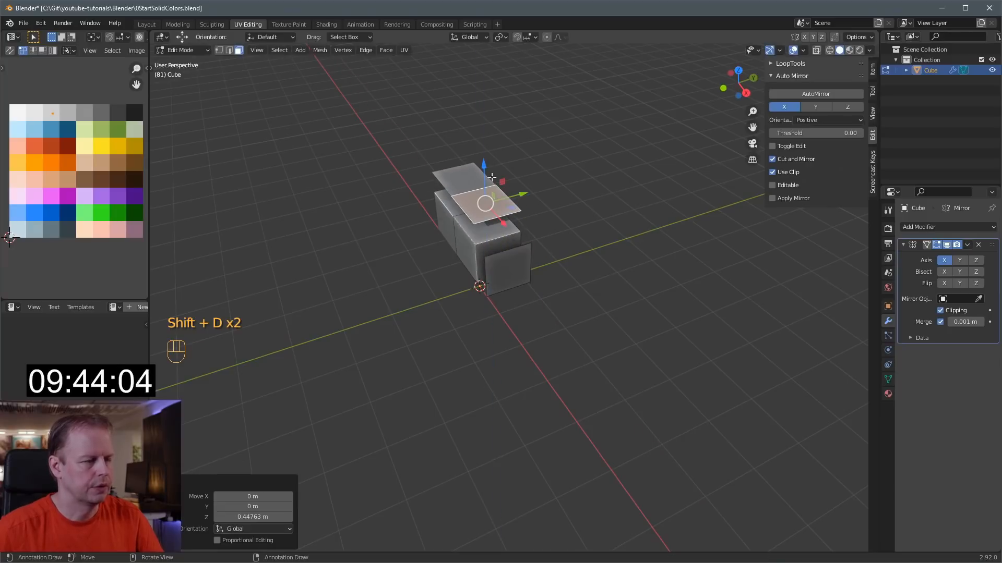
# - Scale the linked main block about 3.3 times along Y and divide its length with six evenly spaced loop cuts
pyautogui.click(500, 247)
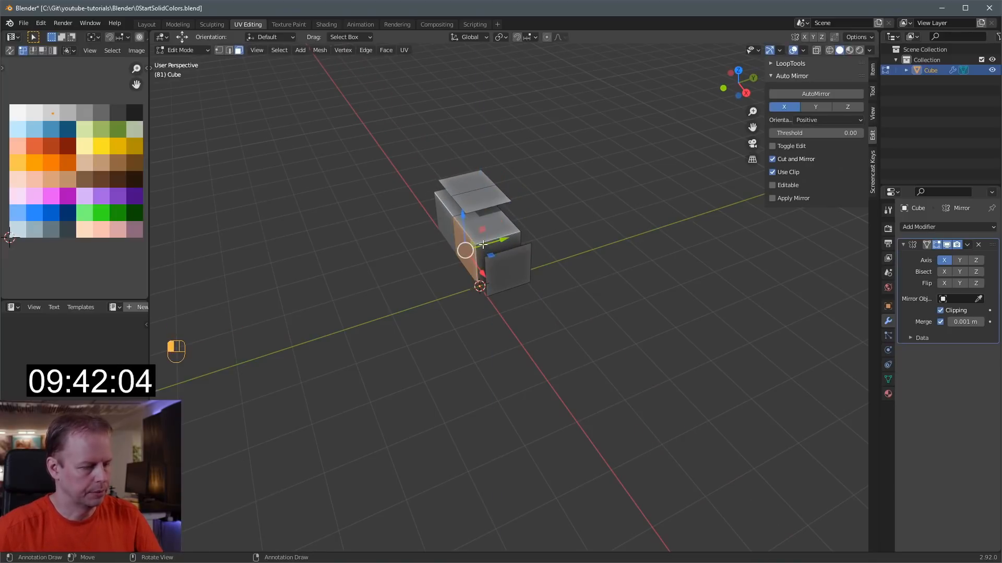
pyautogui.moveTo(500, 246)
pyautogui.mouseDown(button='middle')
pyautogui.moveTo(505, 240)
pyautogui.moveTo(488, 246)
pyautogui.mouseUp(button='middle')
pyautogui.press('l')
pyautogui.press('s')
pyautogui.press('y')
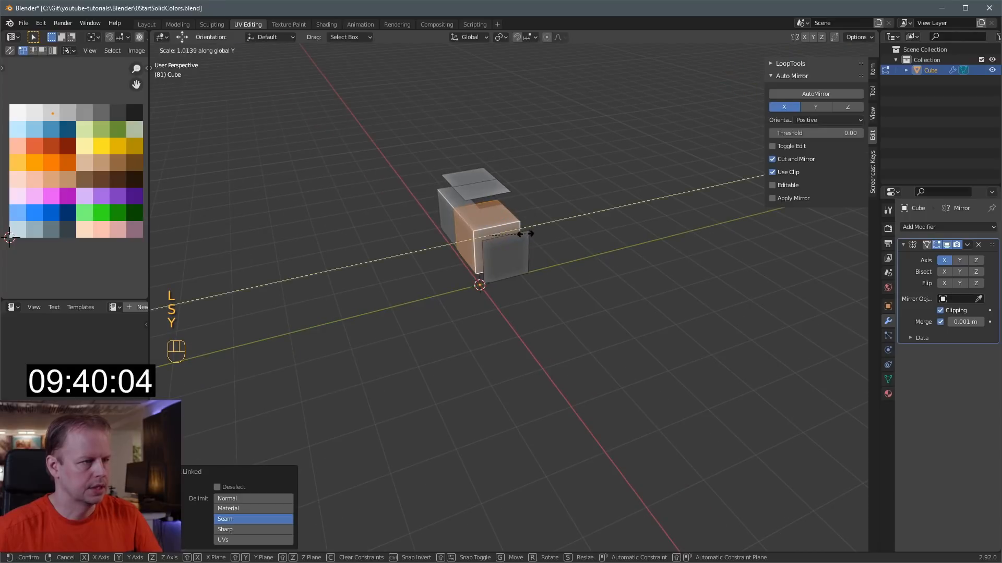
pyautogui.click(610, 223)
pyautogui.hotkey('ctrl', 'r')
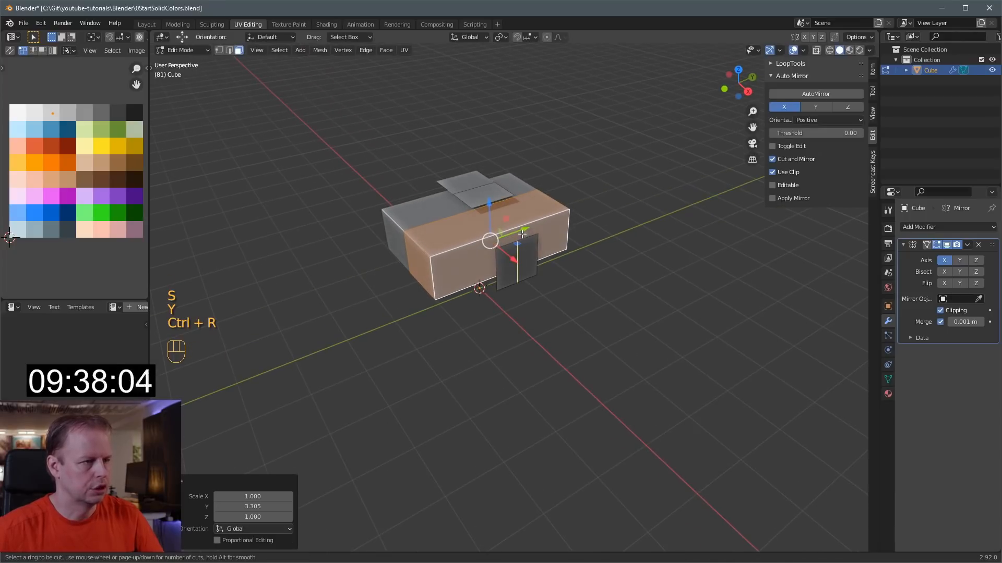
pyautogui.click(511, 220)
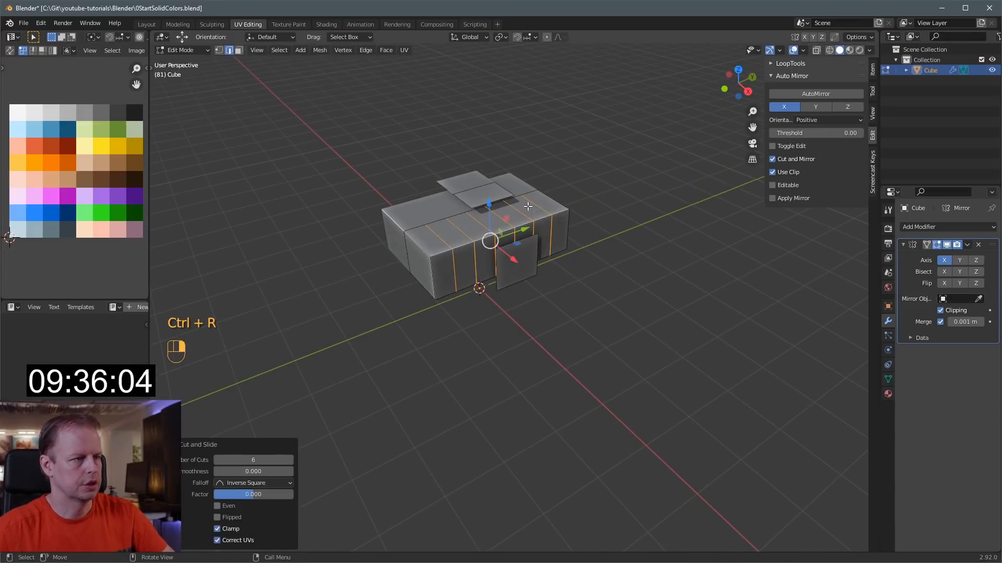
# - Select three alternating face bands around the block and shift them about 0.2 m along Y
pyautogui.press('3')
pyautogui.press('3')
pyautogui.press('a')
pyautogui.press('a')
pyautogui.press('a')
pyautogui.keyDown('alt'); pyautogui.keyDown('shift'); pyautogui.click(480, 244); pyautogui.keyUp('shift'); pyautogui.keyUp('alt')
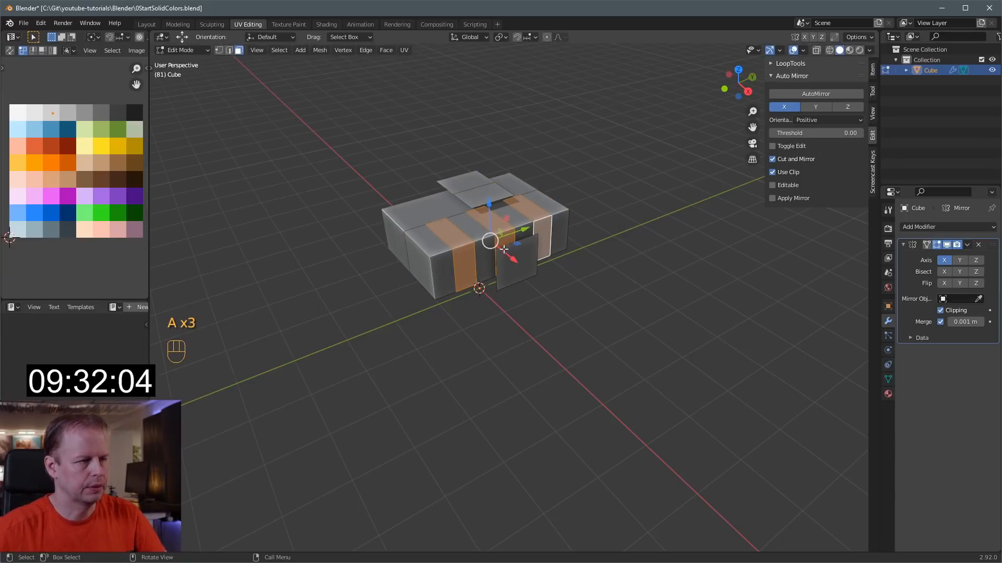
pyautogui.moveTo(522, 229); pyautogui.dragTo(532, 228)
# - Inset the three face bands about 0.06 m with Boundary off and shrink them inward to form grooves
pyautogui.press('i')
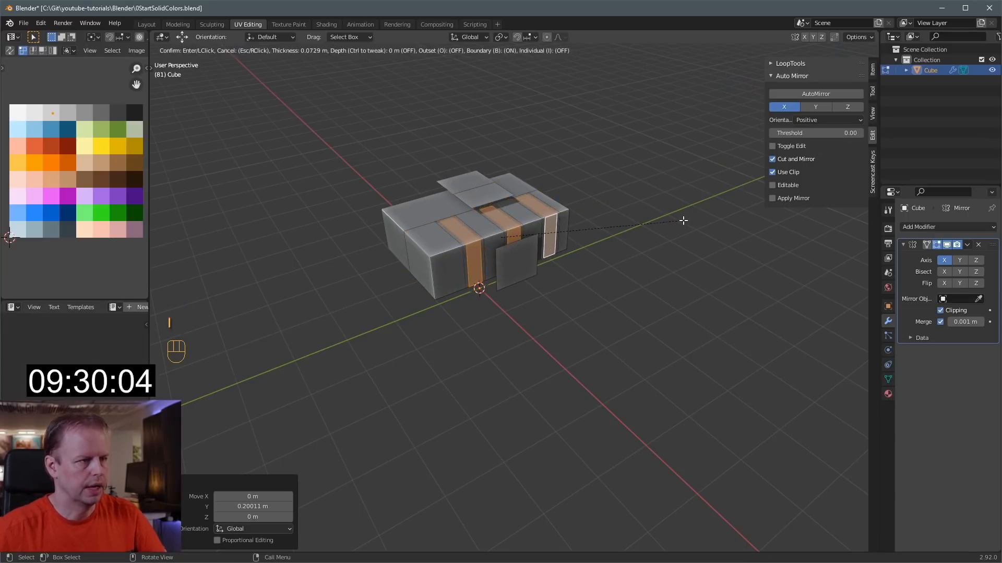
pyautogui.click(683, 219)
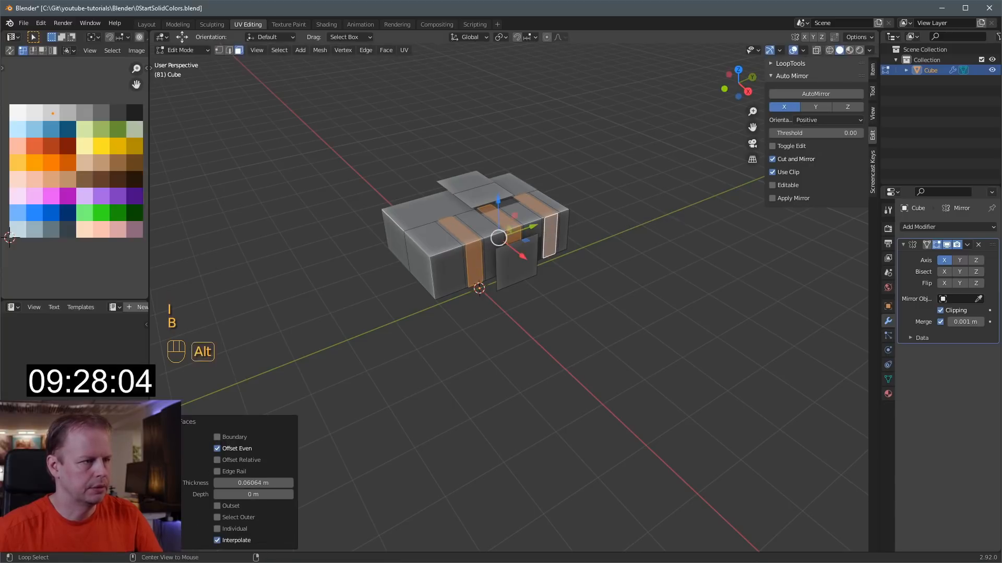
pyautogui.hotkey('alt', 's')
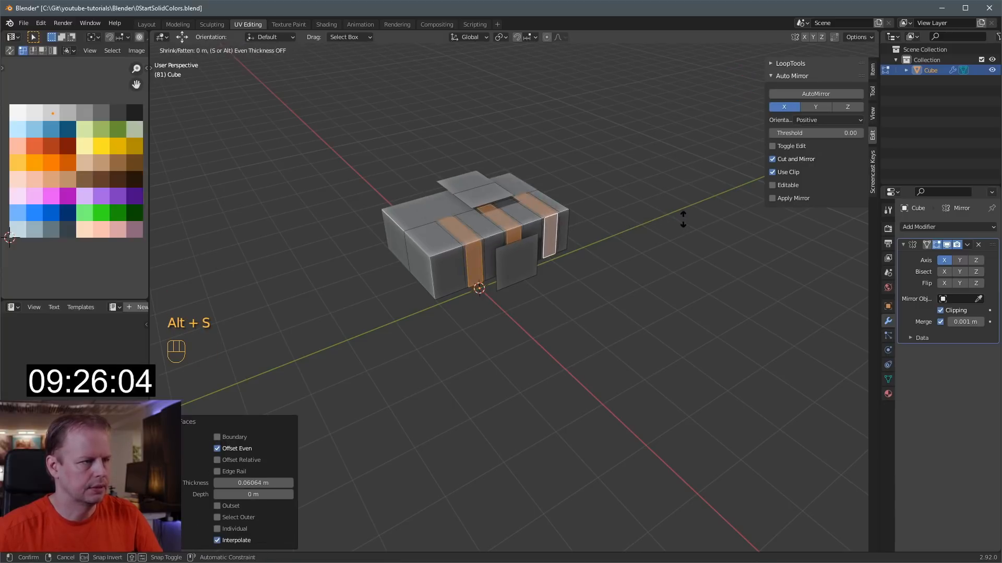
pyautogui.click(678, 222)
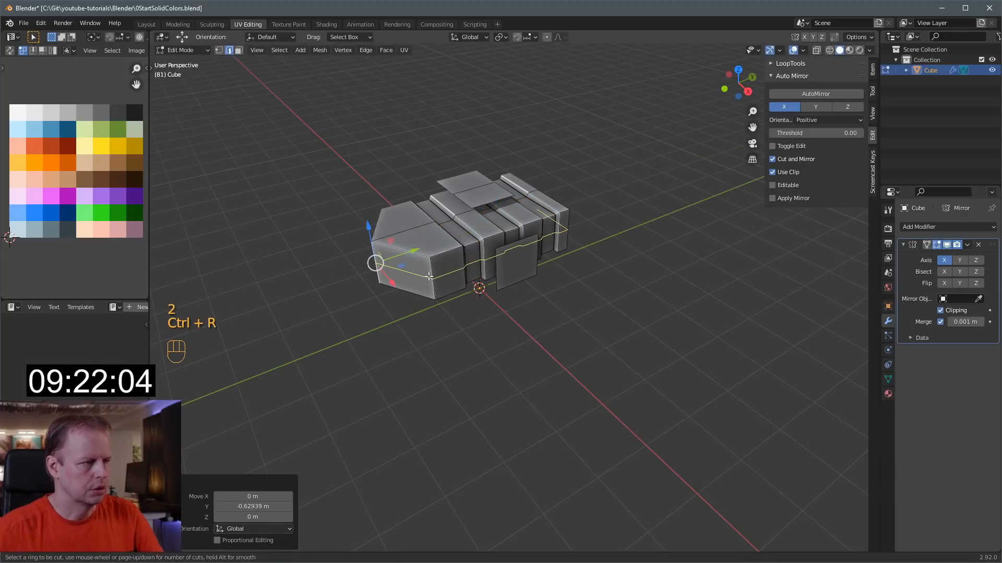
# - Add a horizontal loop cut around the body's sides and scale the new edge loop
pyautogui.click(429, 277)
pyautogui.press('s')
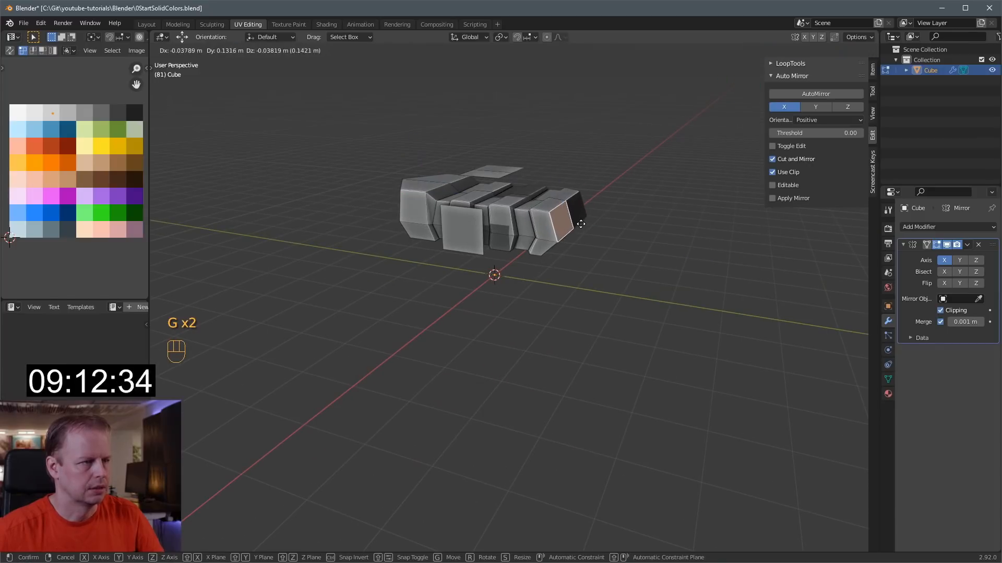
# - Reshape the body by moving the face at its rear end and the raised centre vertex behind the head
pyautogui.click(585, 225)
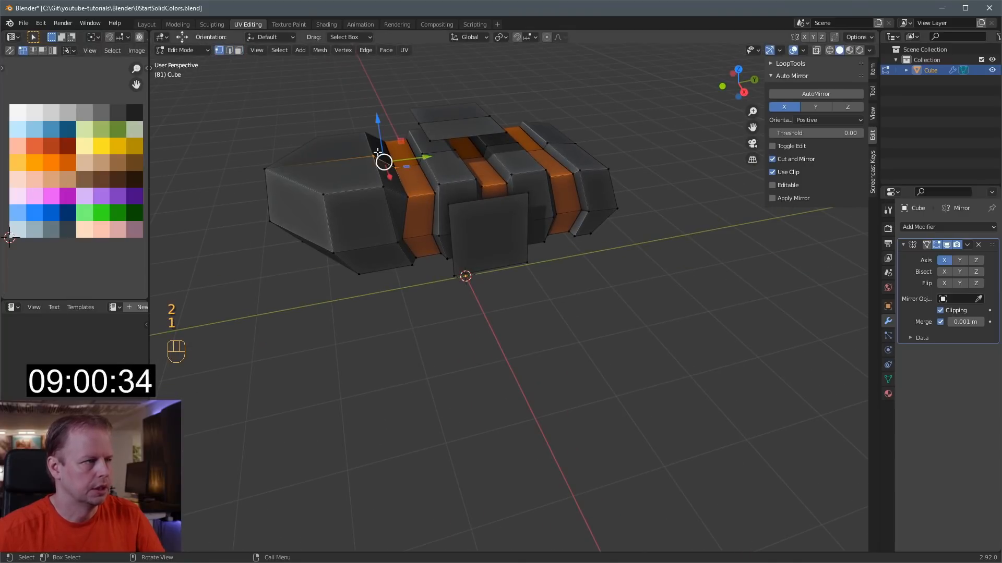
pyautogui.press('g')
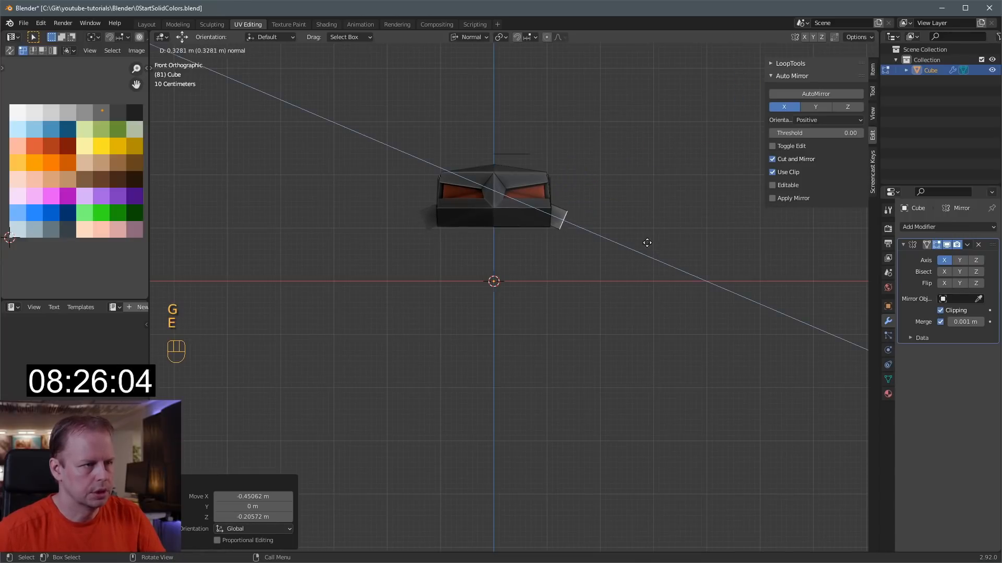
# - Extrude the leg face outward in three sections along its normal, scaling the second section's end about 1.16 times
pyautogui.click(648, 243)
pyautogui.press('e')
pyautogui.click(656, 246)
pyautogui.press('s')
pyautogui.click(670, 245)
pyautogui.press('e')
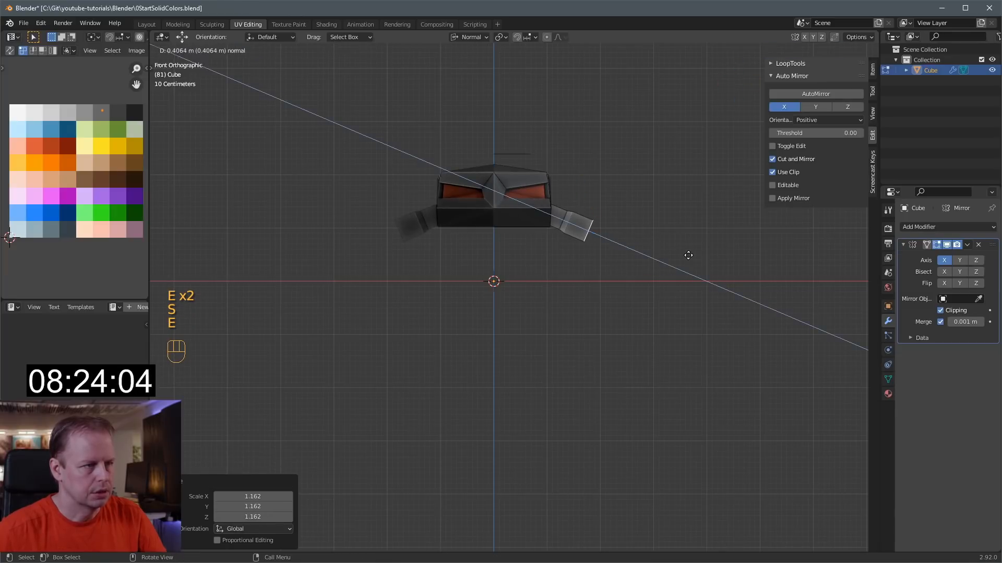
pyautogui.click(690, 256)
# - Extrude a short leg joint scaled to about 0.83 and an end section about 0.34 m long tapered to about 0.74
pyautogui.press('e')
pyautogui.click(697, 259)
pyautogui.press('s')
pyautogui.click(671, 250)
pyautogui.press('e')
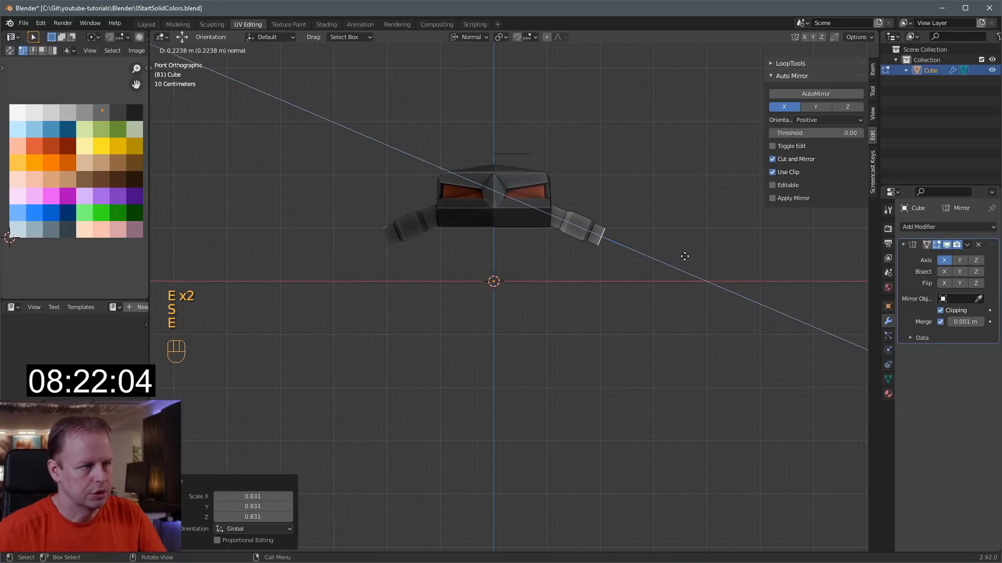
pyautogui.click(692, 258)
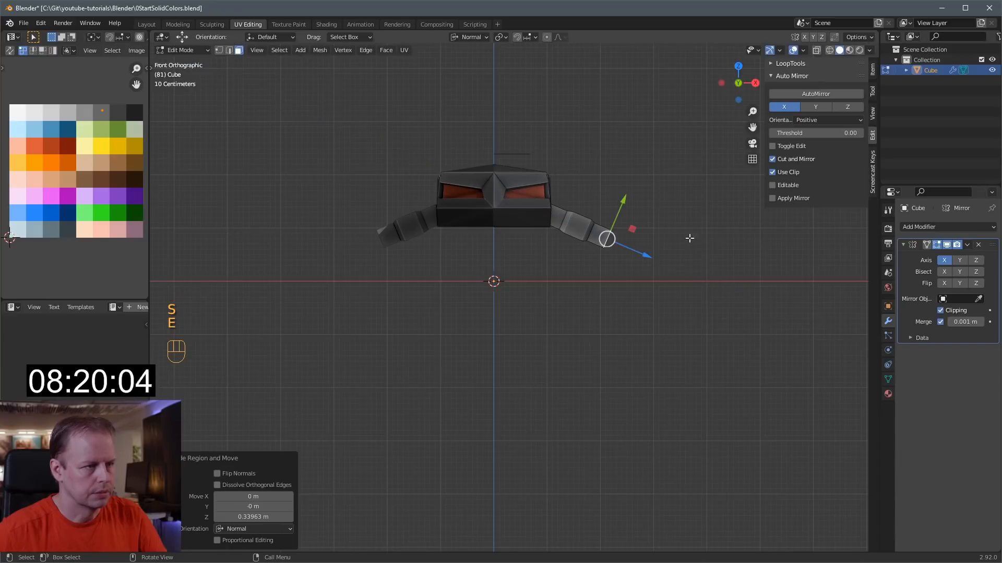
pyautogui.moveTo(689, 237); pyautogui.dragTo(646, 251, button='middle')
pyautogui.press('s')
pyautogui.click(645, 251)
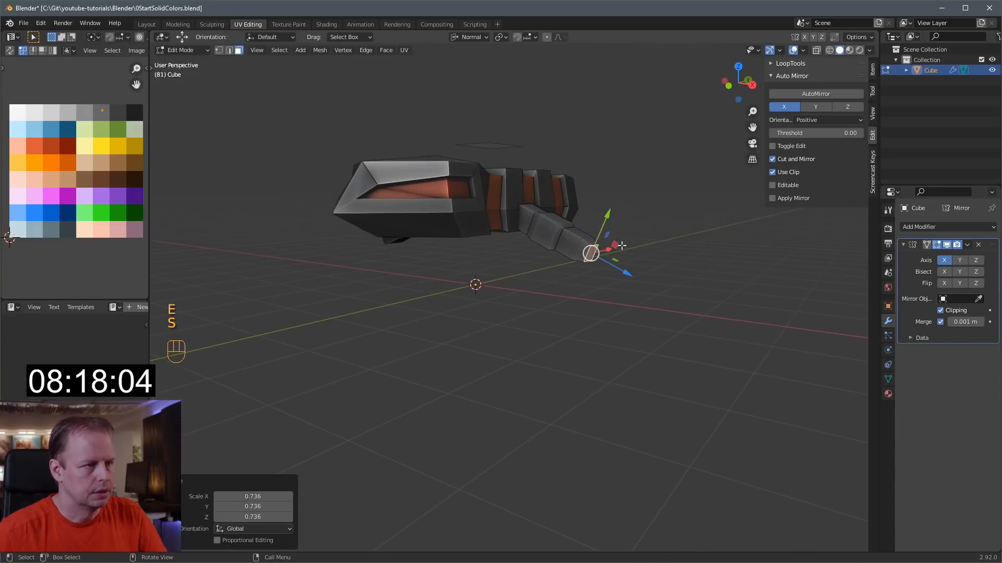
# - Duplicate the top face of the leg's end section, lower the copy about 0.22 m and shrink it
pyautogui.click(586, 235)
pyautogui.press('KP_1')
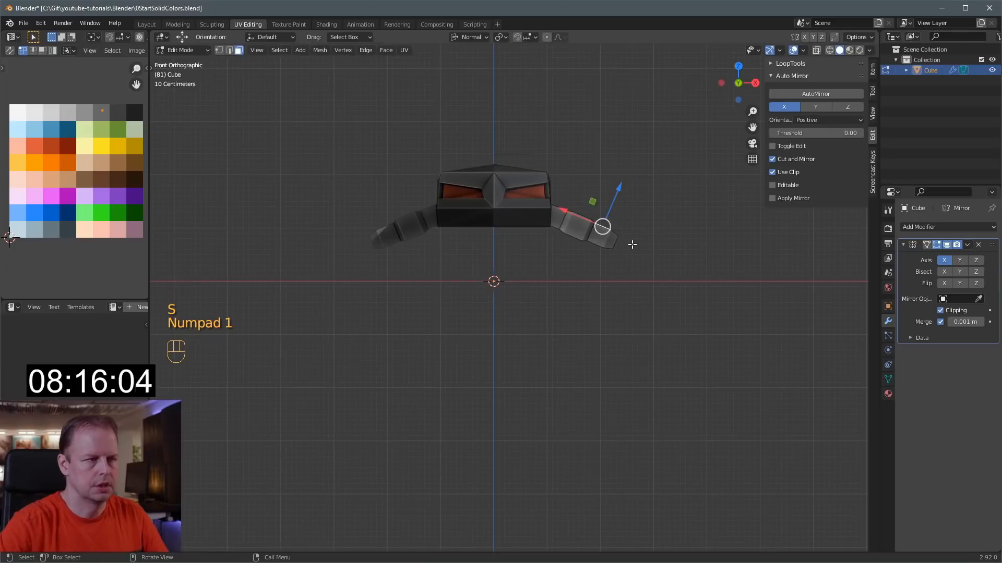
pyautogui.hotkey('shift', 'd')
pyautogui.click(604, 236)
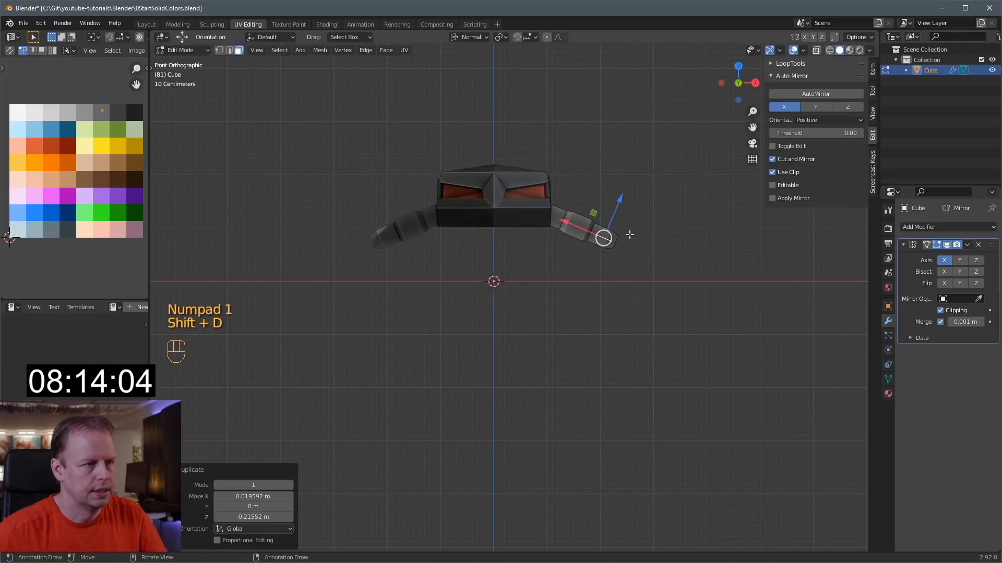
pyautogui.press('s')
pyautogui.click(626, 234)
# - Extrude the small duplicated face about 0.32 m along its normal and enlarge its end about 1.94 times
pyautogui.press('e')
pyautogui.click(661, 222)
pyautogui.press('s')
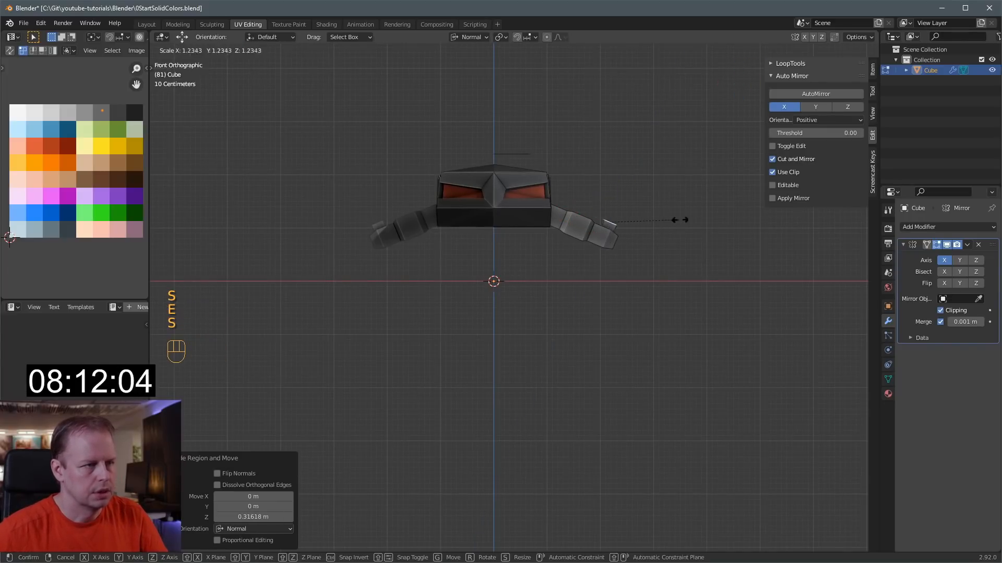
pyautogui.click(717, 221)
# - Extrude the end of the leg segment in two sections along its normal, about 0.11 m and about 0.40 m long
pyautogui.keyDown('shift'); pyautogui.moveTo(659, 221); pyautogui.dragTo(619, 266, button='middle'); pyautogui.keyUp('shift')
pyautogui.press('e')
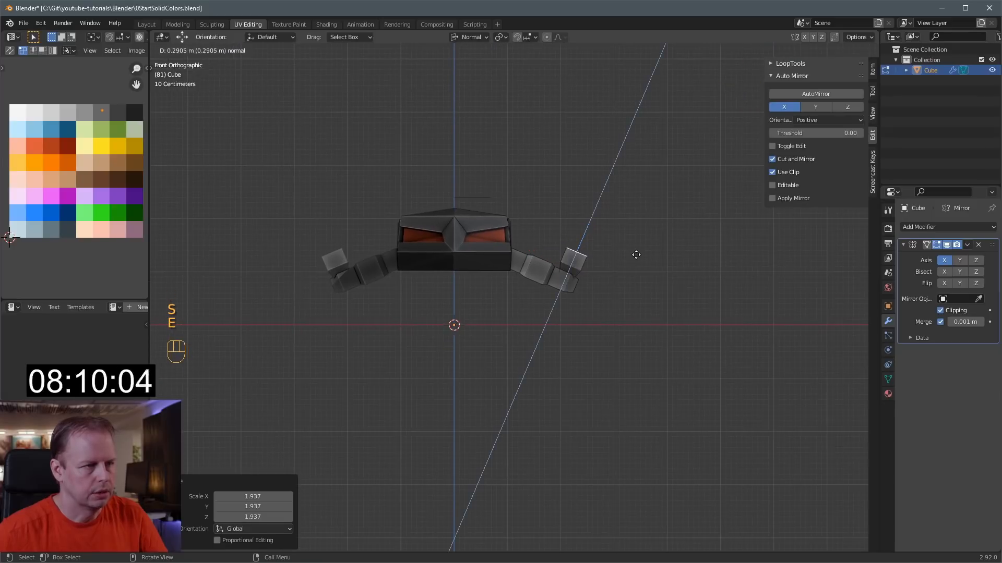
pyautogui.click(631, 260)
pyautogui.press('s')
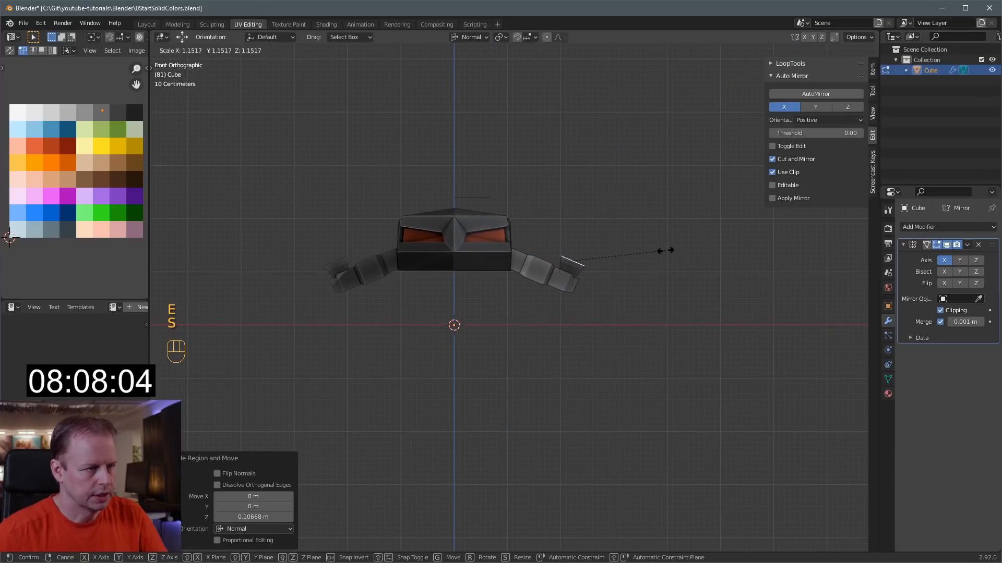
pyautogui.rightClick(652, 253)
pyautogui.press('e')
pyautogui.click(664, 235)
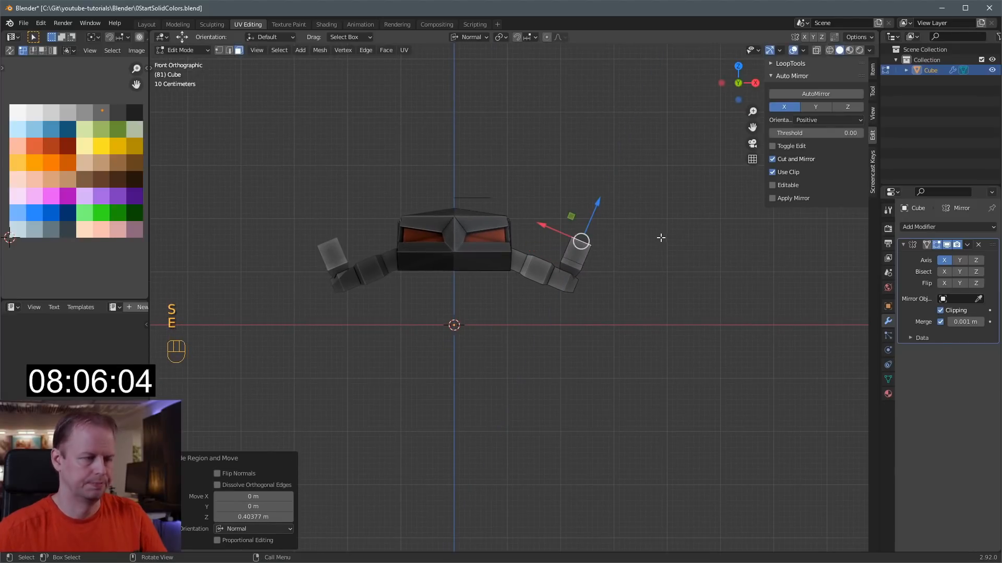
# - Extrude the segment's end about 0.11 m along its normal and taper the new end to about 0.70
pyautogui.press('e')
pyautogui.click(666, 232)
pyautogui.press('s')
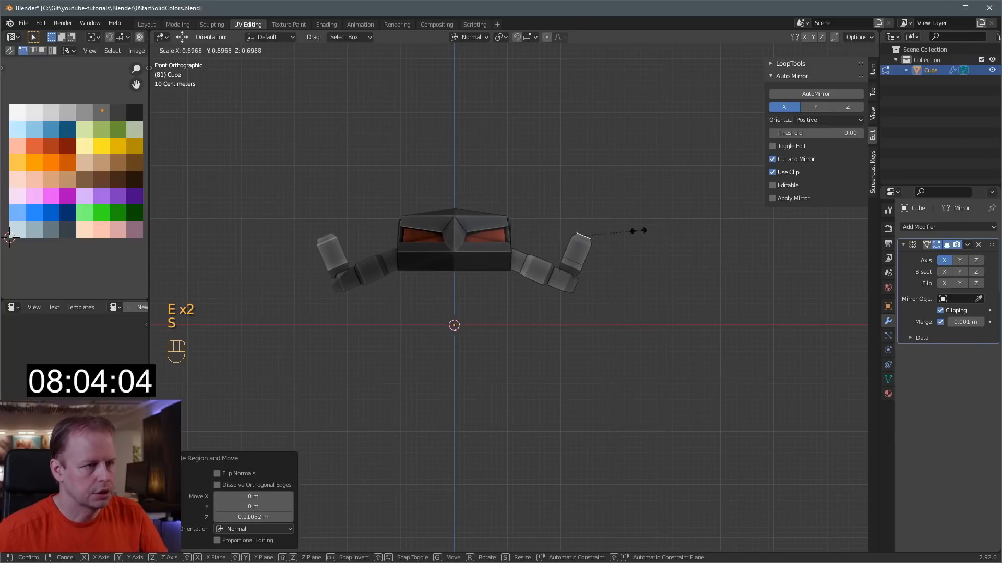
pyautogui.click(637, 230)
# - Extrude a narrow joint from the tapered end, enlarge its end about 1.22 times and extrude one more section
pyautogui.press('e')
pyautogui.click(636, 216)
pyautogui.press('s')
pyautogui.click(649, 219)
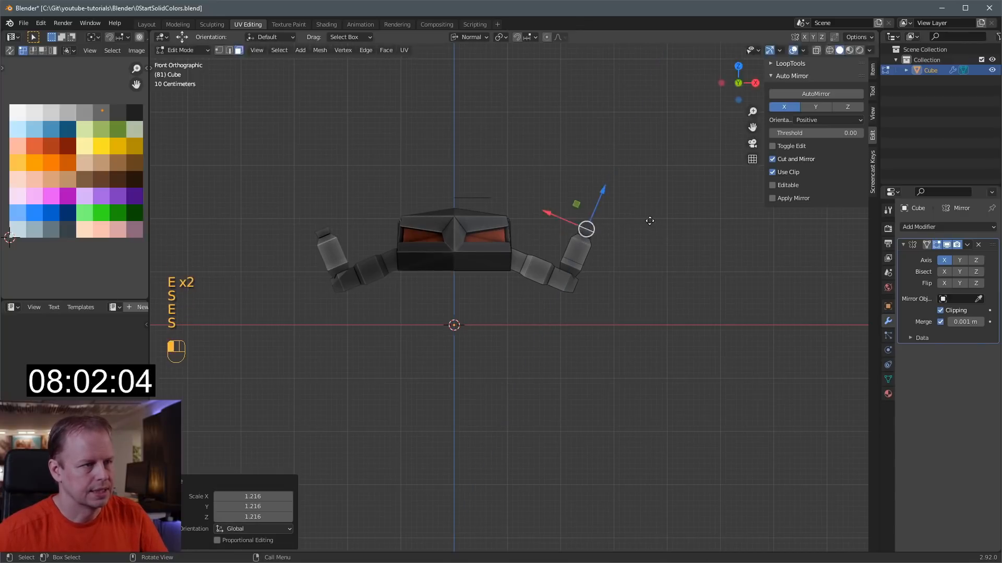
pyautogui.press('e')
pyautogui.click(656, 208)
pyautogui.press('s')
pyautogui.rightClick(647, 208)
# - Duplicate the outer side face of the leg's topmost section, shrink the copy and move it about -0.10 m in X and 0.04 m in Z
pyautogui.moveTo(658, 213); pyautogui.dragTo(589, 222, button='middle')
pyautogui.click(565, 205)
pyautogui.press('KP_1')
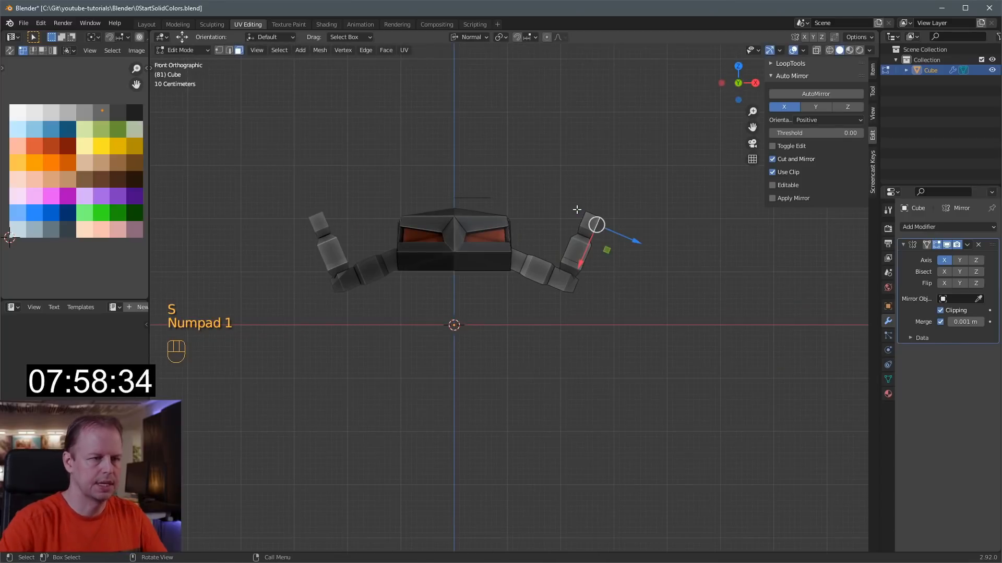
pyautogui.hotkey('shift', 'd')
pyautogui.rightClick(640, 226)
pyautogui.press('s')
pyautogui.click(637, 224)
pyautogui.press('g')
pyautogui.click(633, 223)
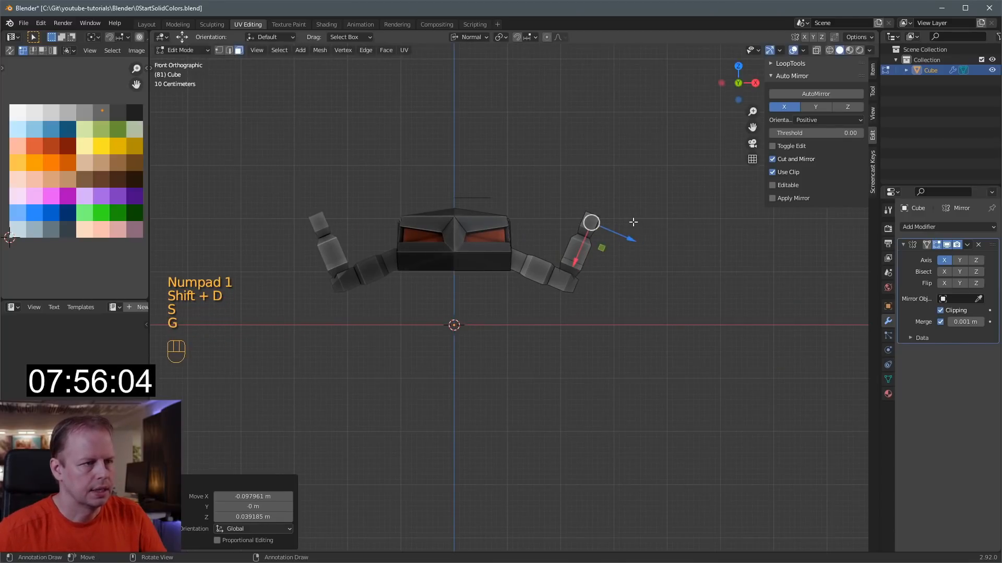
# - Extrude the small duplicated face outward about 0.41 m and enlarge it, then extrude a second flared section scaled about 1.36 times
pyautogui.press('e')
pyautogui.click(659, 232)
pyautogui.press('s')
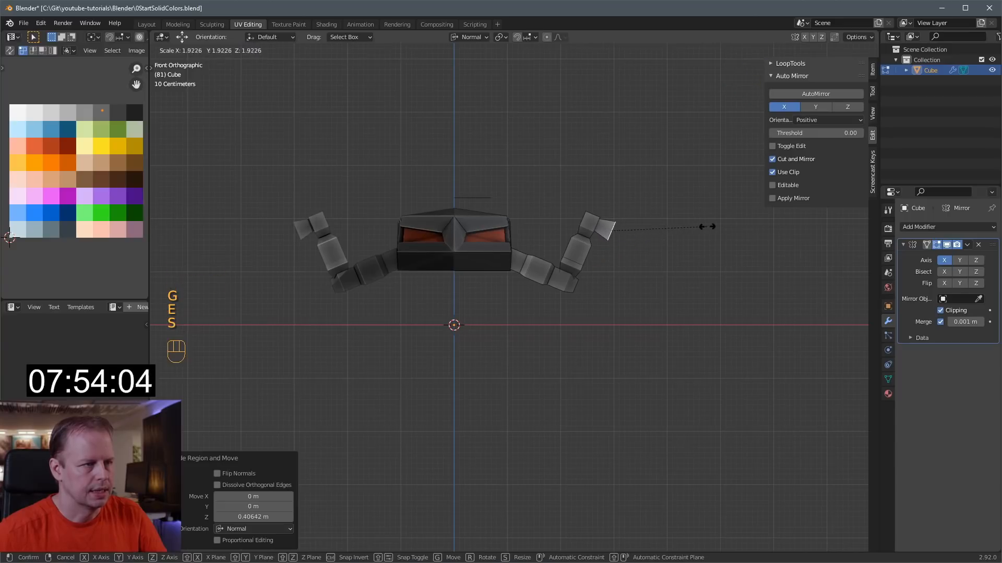
pyautogui.click(713, 224)
pyautogui.press('e')
pyautogui.click(678, 237)
pyautogui.press('s')
pyautogui.click(696, 237)
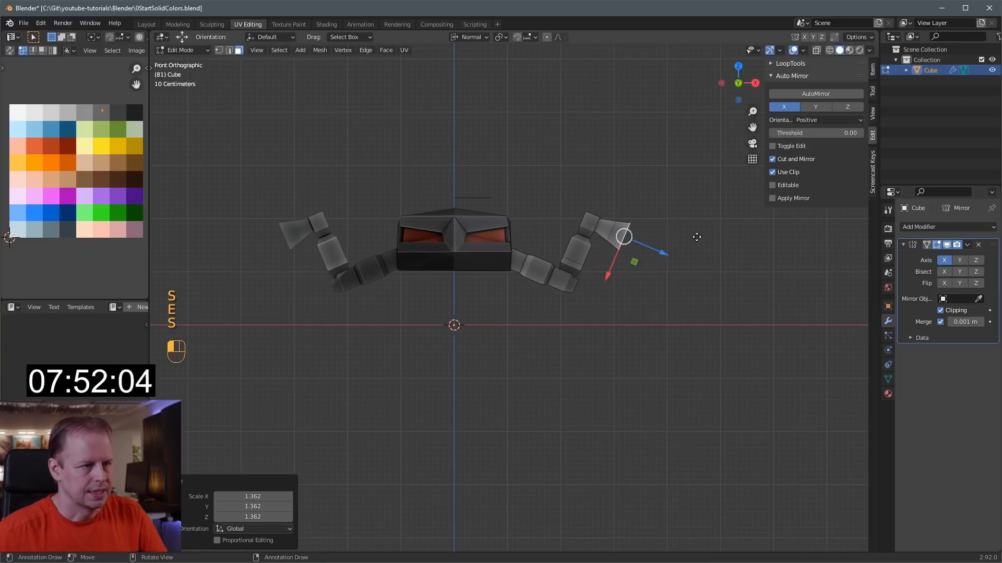
# - Extrude a straight section, a section about 0.14 m long tapered to about 0.71, and a short section about 0.06 m long
pyautogui.press('e')
pyautogui.click(714, 250)
pyautogui.press('e')
pyautogui.press('s')
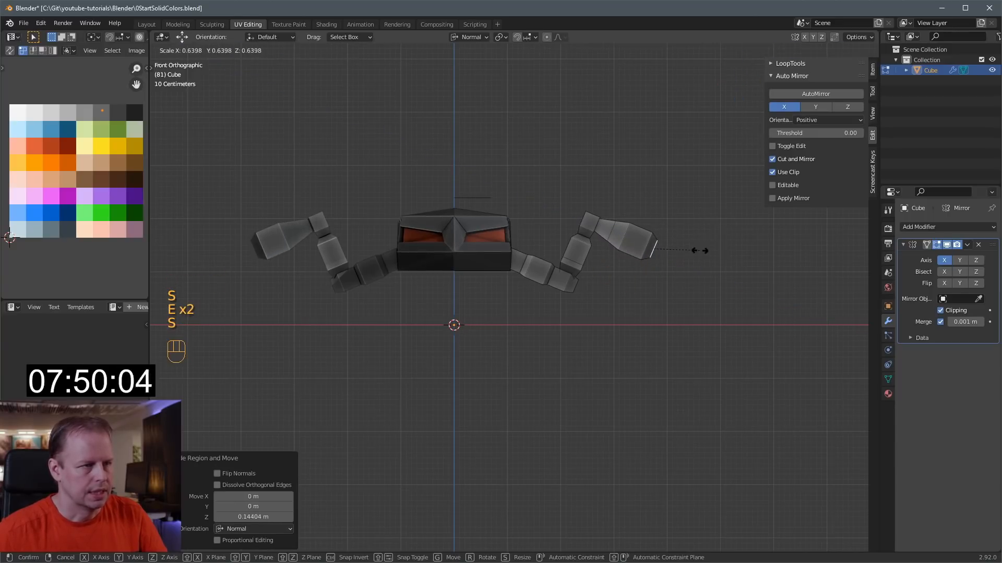
pyautogui.click(704, 253)
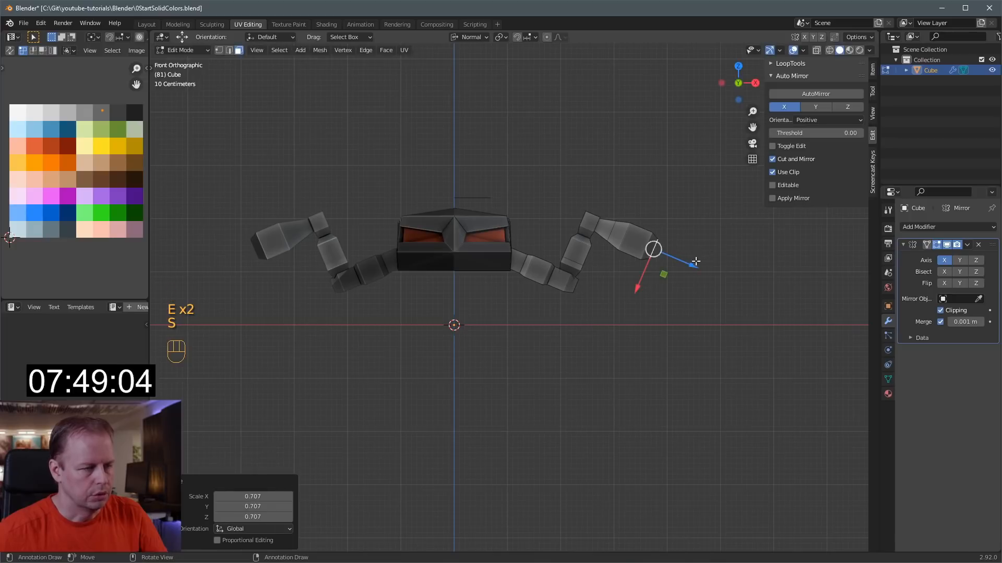
pyautogui.press('e')
pyautogui.click(703, 267)
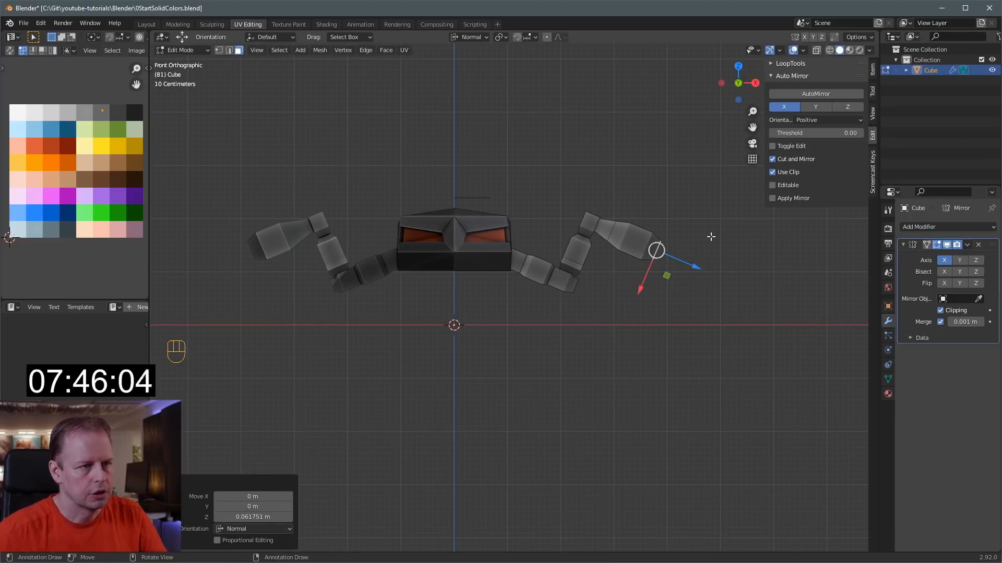
# - Select the entire outer leg segment, tilt it more steeply downward and move it about -0.12 m in X and -0.14 m in Z
pyautogui.press('l')
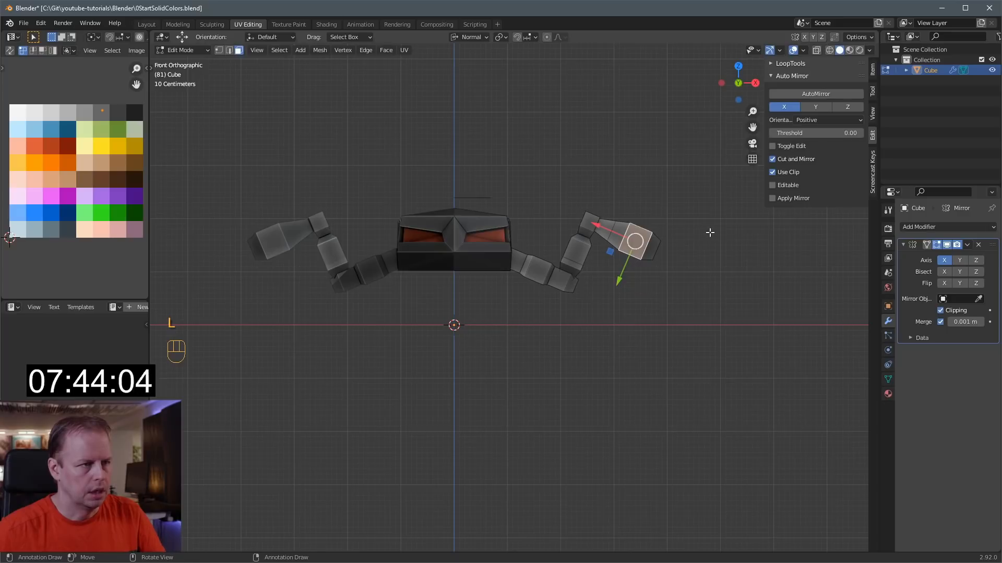
pyautogui.press('l')
pyautogui.press('r')
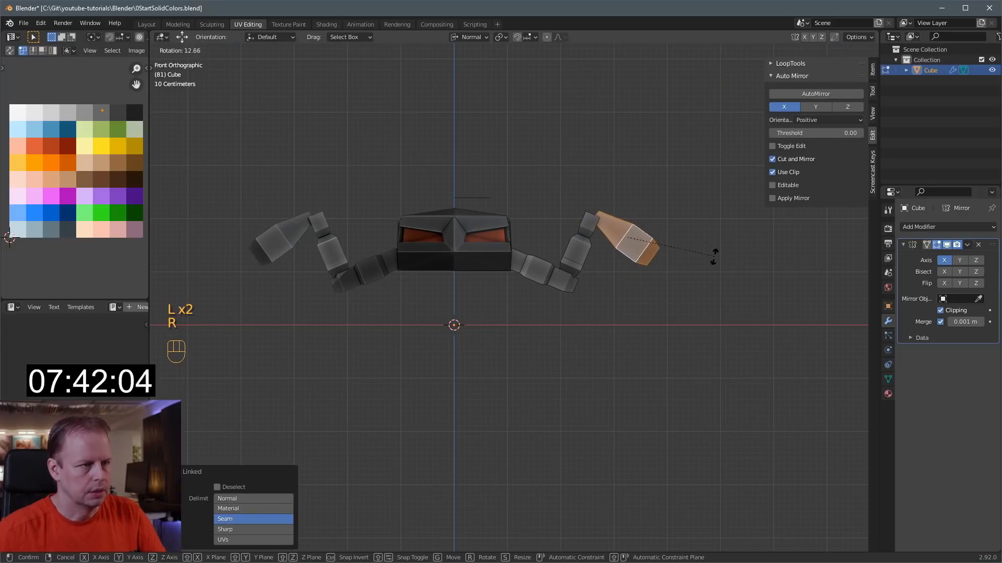
pyautogui.click(711, 261)
pyautogui.press('g')
pyautogui.press('r')
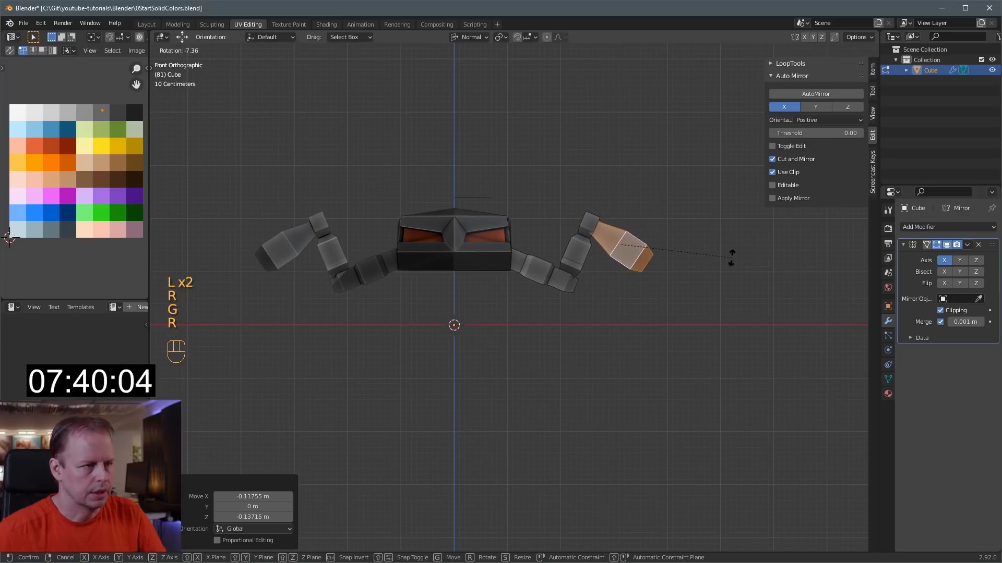
pyautogui.click(734, 261)
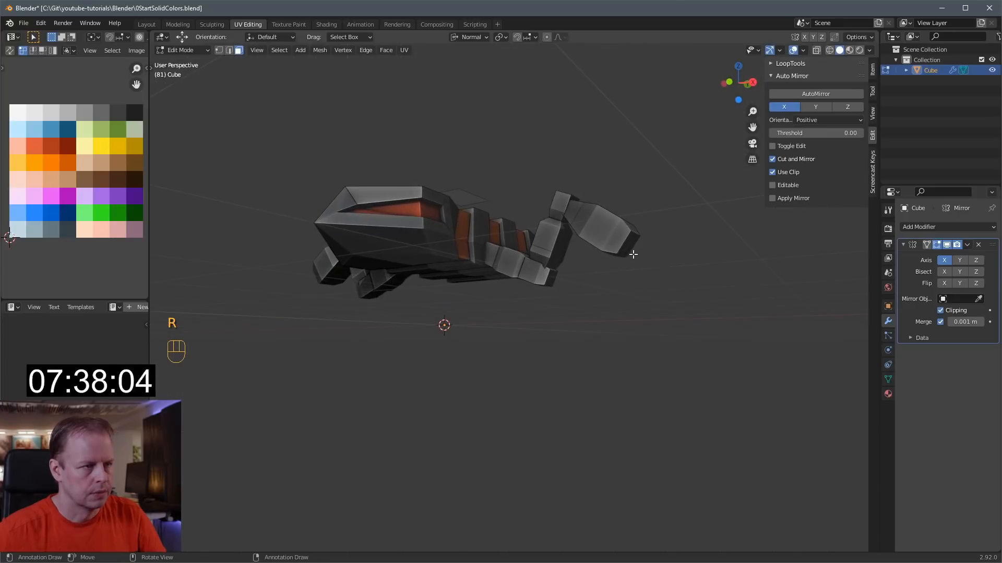
# - Extrude the outer leg segment's end face about 2.01 m along its normal, shrink it to a pointed tip and nudge the tip inward
pyautogui.press('KP_1')
pyautogui.press('g')
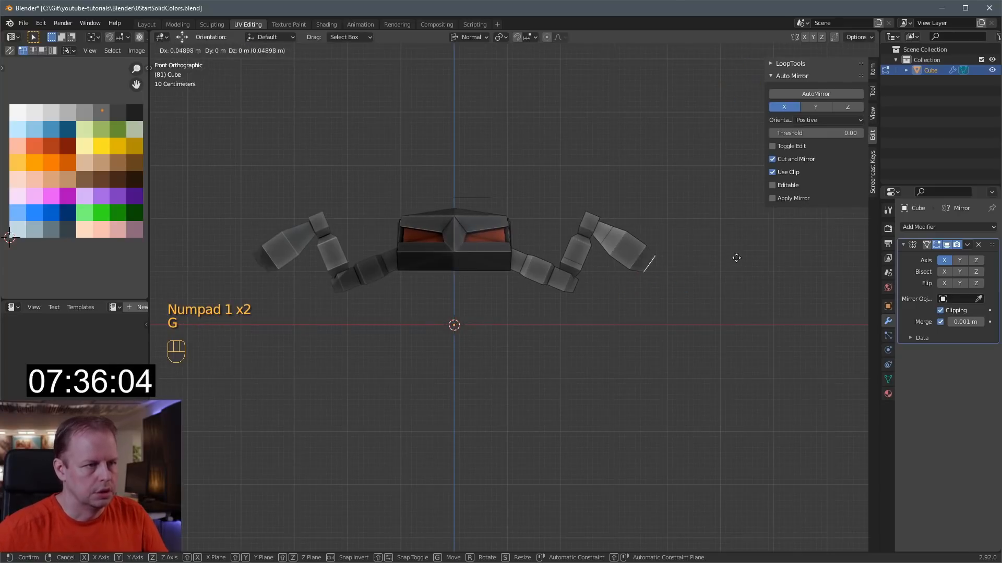
pyautogui.press('e')
pyautogui.click(765, 315)
pyautogui.press('s')
pyautogui.press('s')
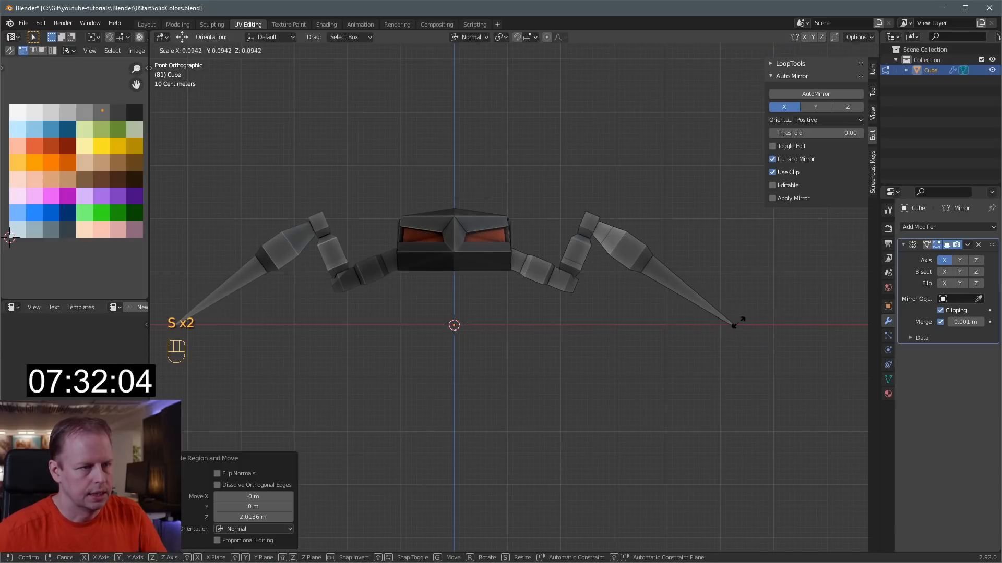
pyautogui.click(737, 323)
pyautogui.press('g')
pyautogui.click(730, 324)
# - Add a loop cut to the upper part of the pointed leg tip and enlarge it about 1.9 times
pyautogui.hotkey('ctrl', 'r')
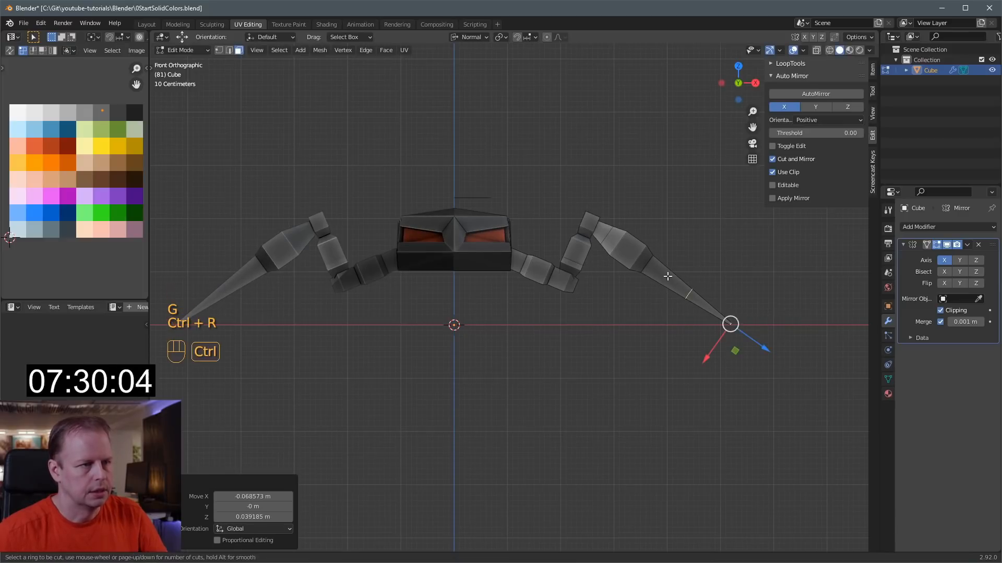
pyautogui.click(668, 277)
pyautogui.click(673, 279)
pyautogui.press('s')
pyautogui.click(702, 267)
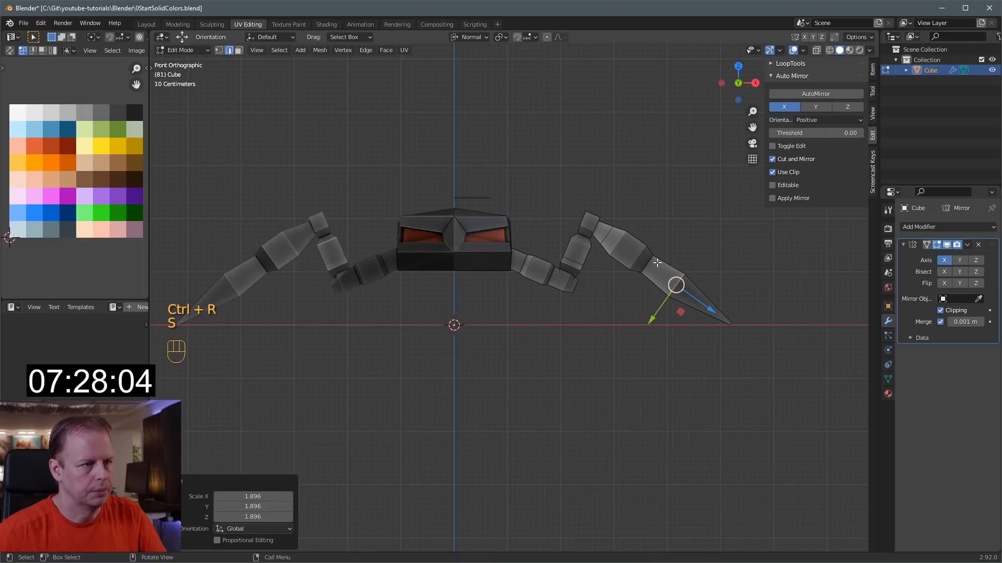
# - Add a second loop cut just below the leg tip's joint and scale it to about 0.85
pyautogui.hotkey('ctrl', 'r')
pyautogui.click(654, 269)
pyautogui.click(653, 268)
pyautogui.press('s')
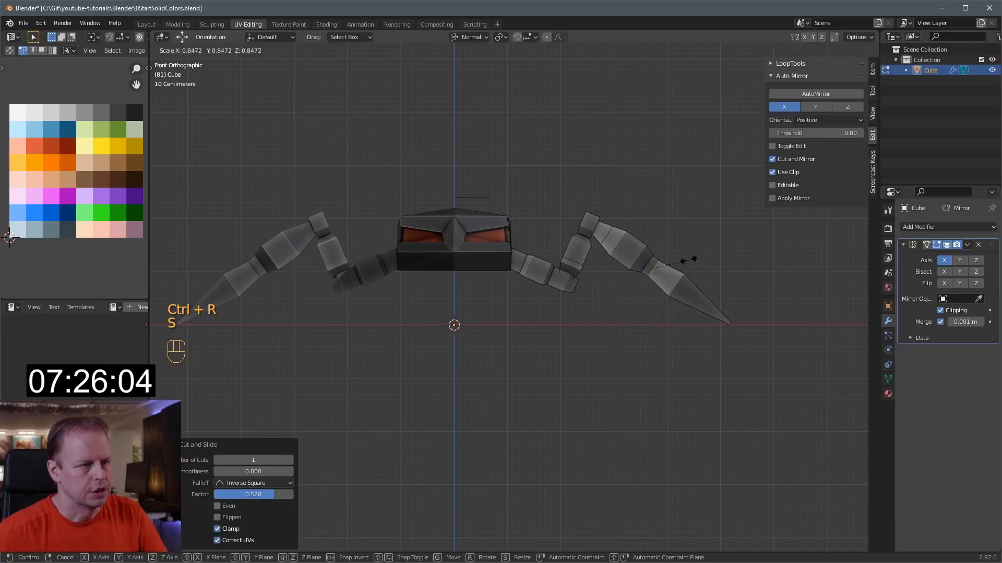
pyautogui.click(689, 259)
# - Extrude the upper face of the wide outer leg segment about 0.16 m, then extrude it again as a thin plate layer
pyautogui.moveTo(688, 259); pyautogui.dragTo(596, 317, button='middle')
pyautogui.click(534, 297)
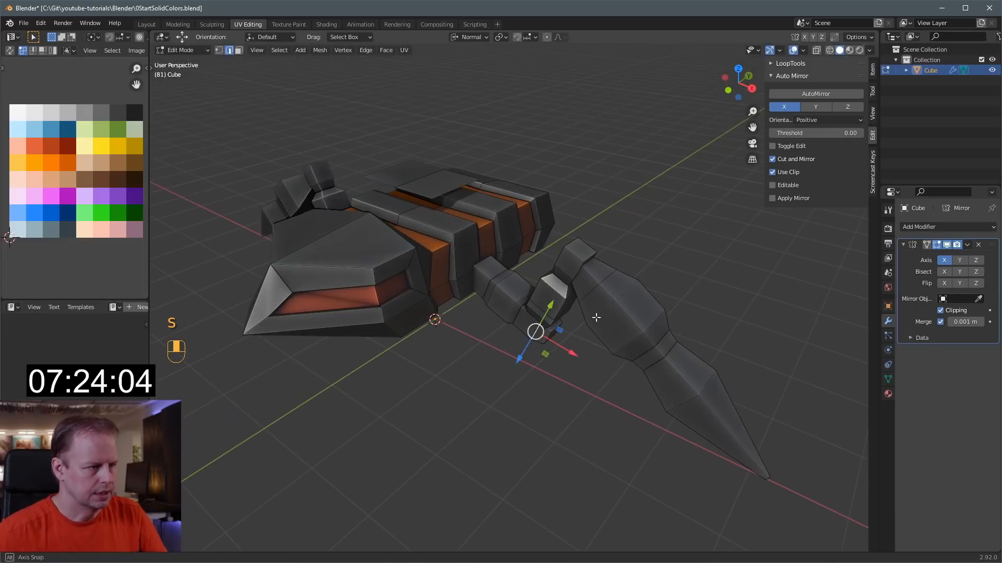
pyautogui.press('3')
pyautogui.click(621, 288)
pyautogui.click(646, 303)
pyautogui.moveTo(674, 330); pyautogui.dragTo(689, 322, button='middle')
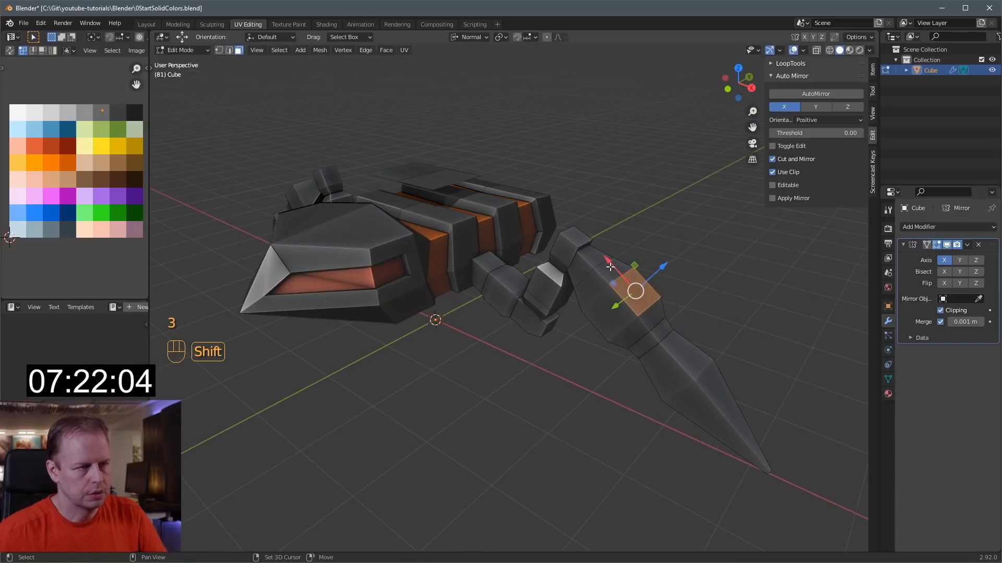
pyautogui.press('e')
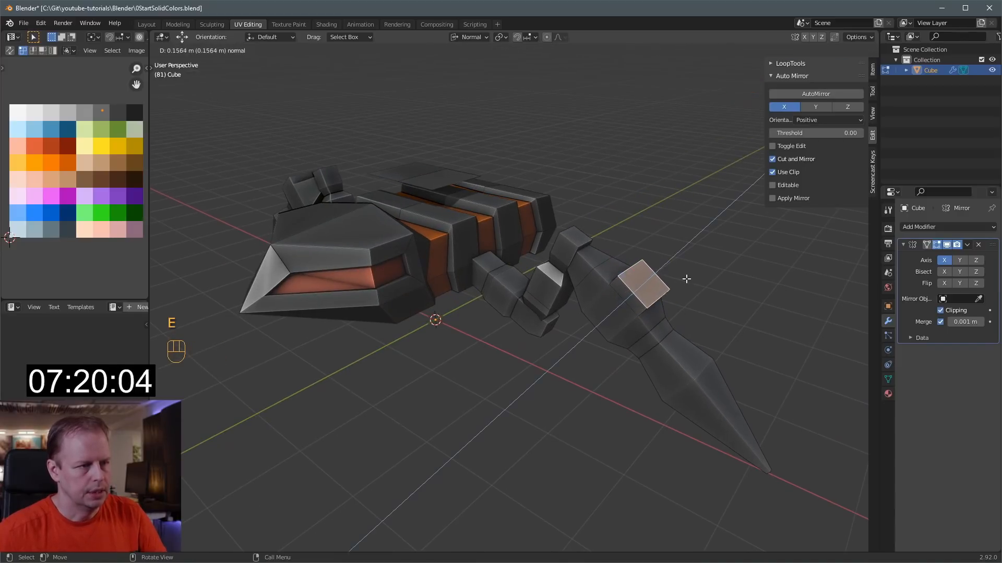
pyautogui.click(687, 279)
pyautogui.moveTo(687, 282); pyautogui.dragTo(626, 223, button='middle')
pyautogui.press('e')
pyautogui.click(681, 269)
# - Lengthen the thin plate by extruding its outer end face down along the leg and its opposite end face about 0.82 m upward
pyautogui.press('KP_1')
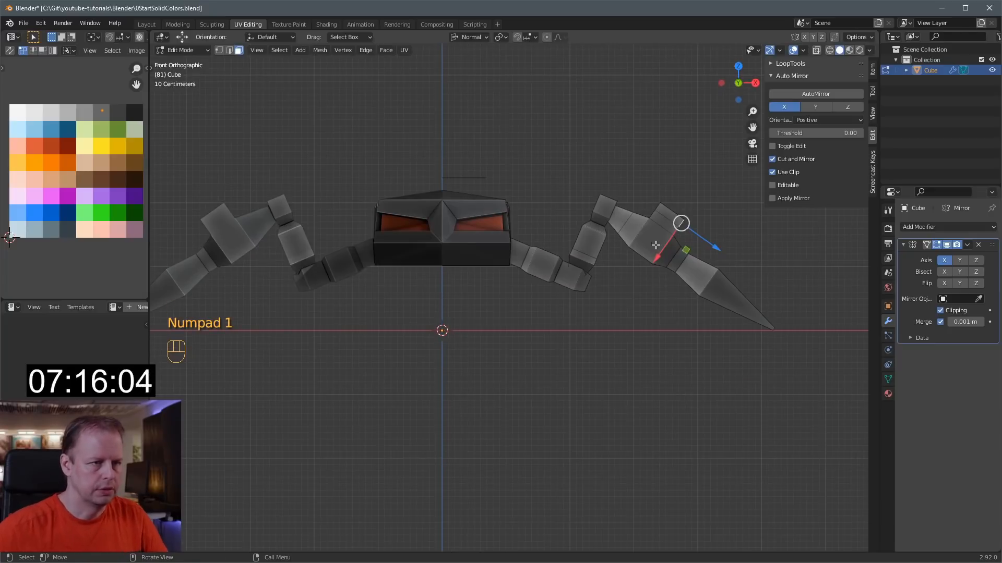
pyautogui.press('e')
pyautogui.click(746, 269)
pyautogui.moveTo(747, 269); pyautogui.dragTo(649, 216, button='middle')
pyautogui.press('KP_3')
pyautogui.press('KP_1')
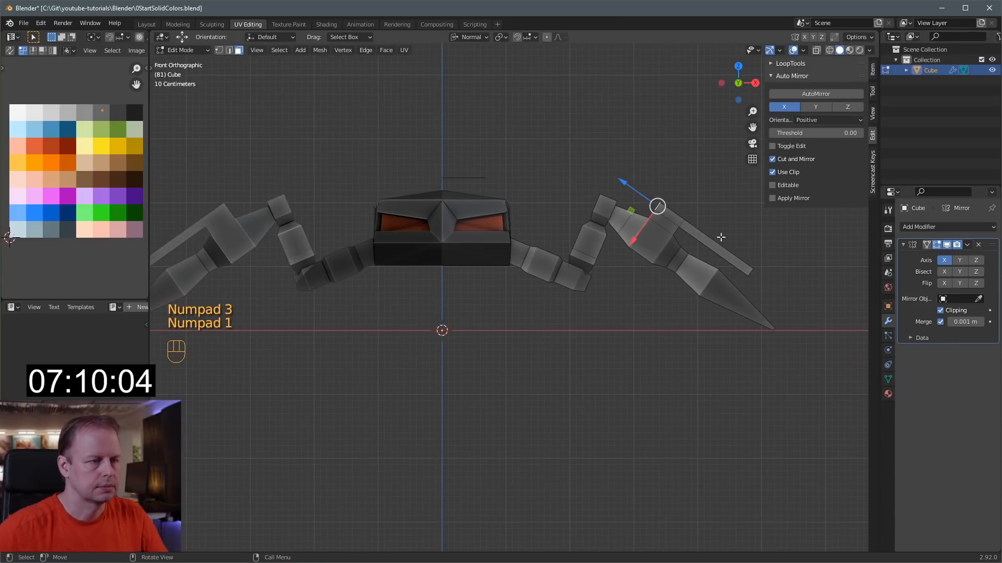
pyautogui.press('e')
pyautogui.click(681, 201)
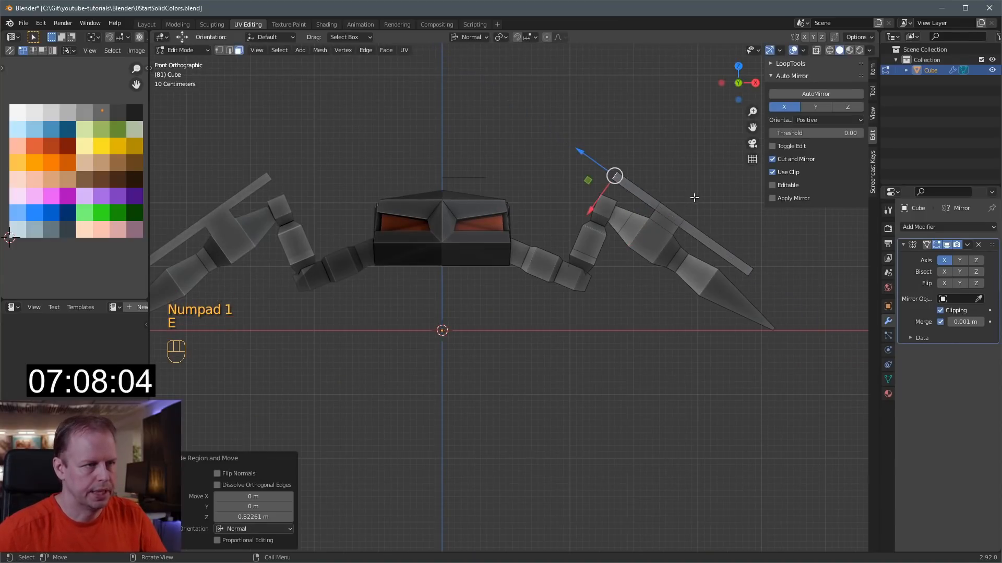
# - Extrude a short section from the plate's upper end, rotate its end face -34.1° and reposition it to bend the plate inward
pyautogui.press('e')
pyautogui.click(678, 187)
pyautogui.press('r')
pyautogui.click(662, 140)
pyautogui.press('g')
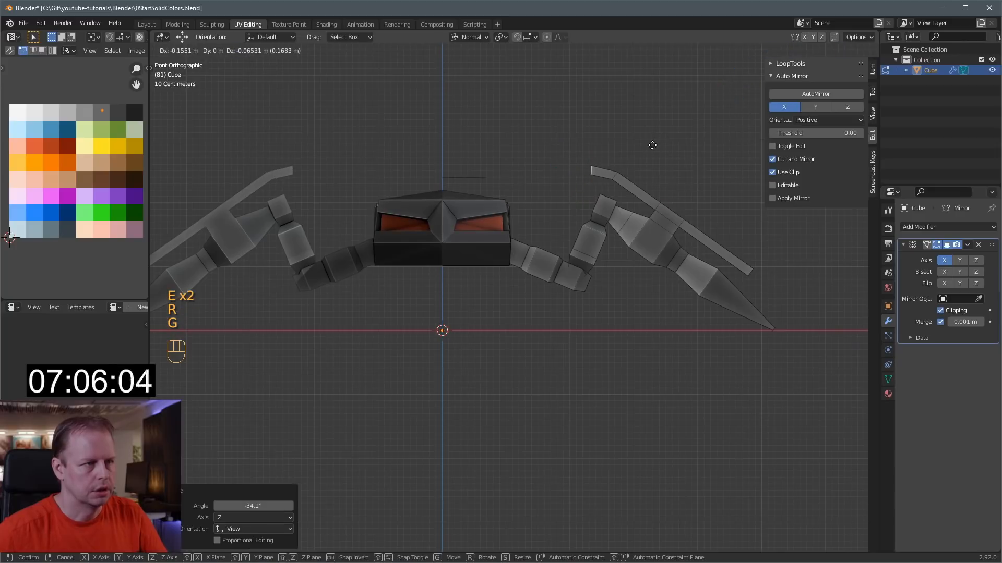
pyautogui.click(673, 156)
# - Select the faces along both long sides of the plate and extrude them as individual faces by about 0.317 m
pyautogui.moveTo(673, 156); pyautogui.dragTo(349, 235, button='middle')
pyautogui.press('3')
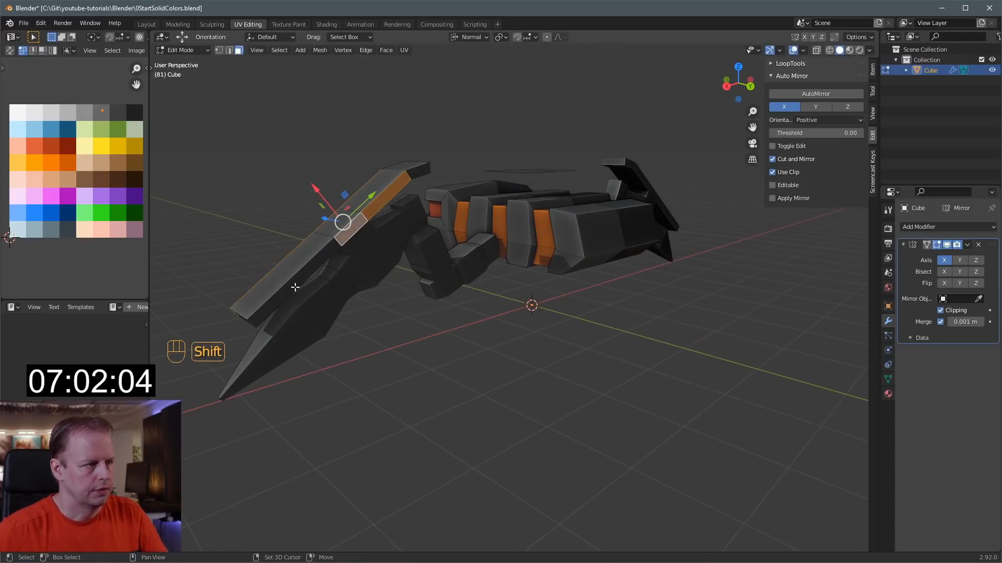
pyautogui.keyDown('shift'); pyautogui.click(399, 215); pyautogui.keyUp('shift')
pyautogui.moveTo(423, 169); pyautogui.dragTo(699, 284, button='middle')
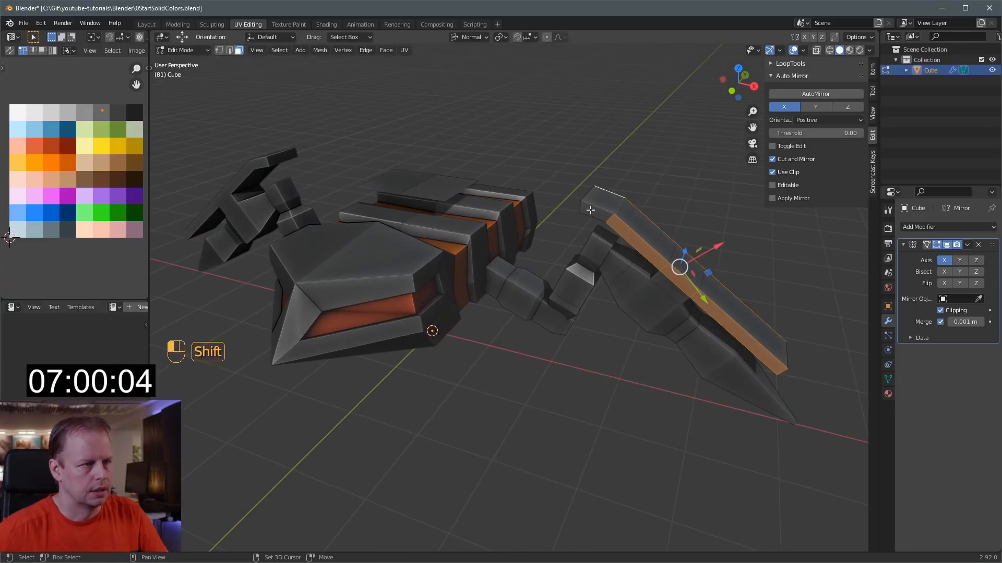
pyautogui.hotkey('alt', 'e')
pyautogui.click(702, 288)
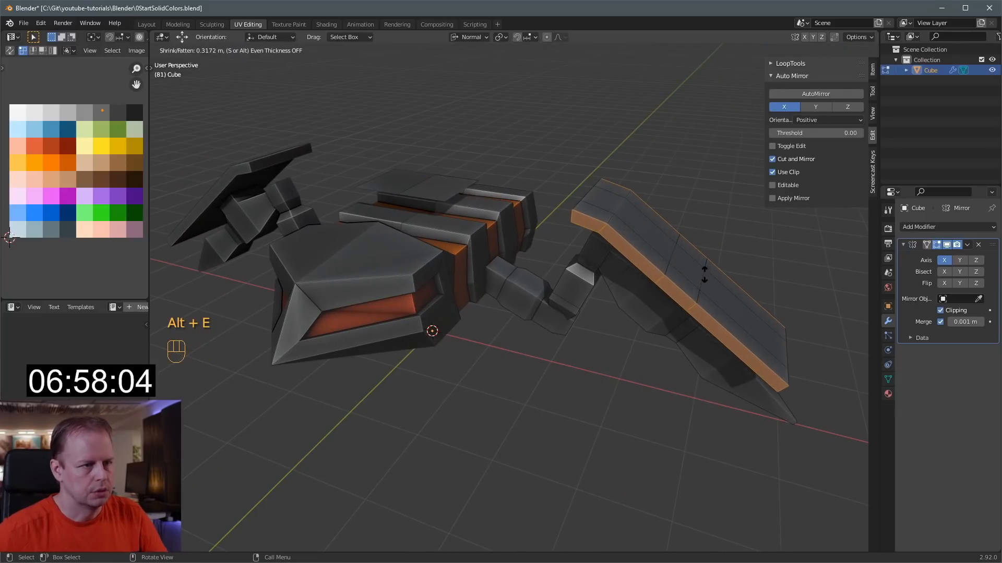
pyautogui.click(699, 275)
# - Move the widened plate's side faces about -0.09 m in X and -0.15 m in Z, and scale them along the normal Y axis to about 0.69
pyautogui.press('KP_1')
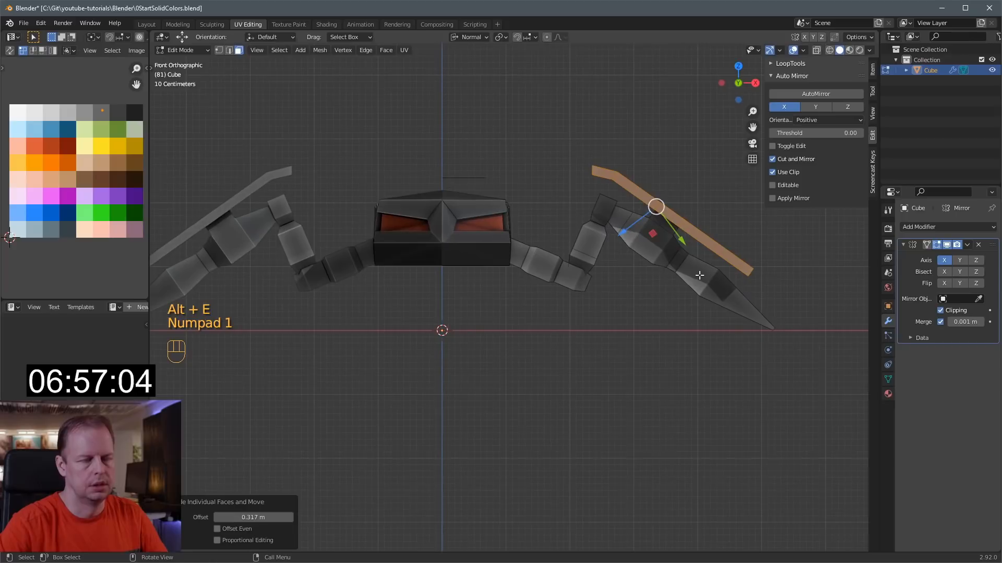
pyautogui.press('g')
pyautogui.click(738, 254)
pyautogui.press('s')
pyautogui.press('z')
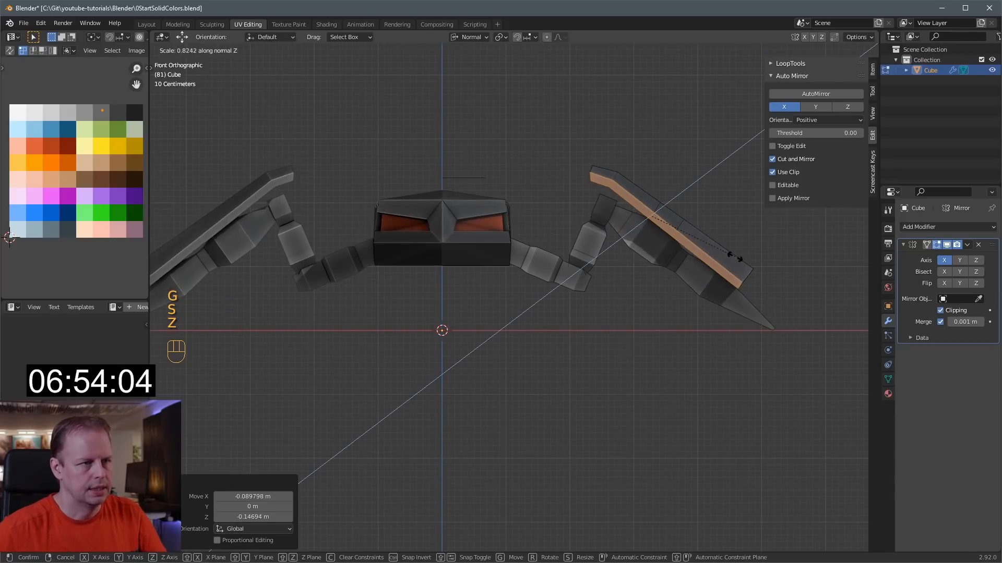
pyautogui.press('x')
pyautogui.press('y')
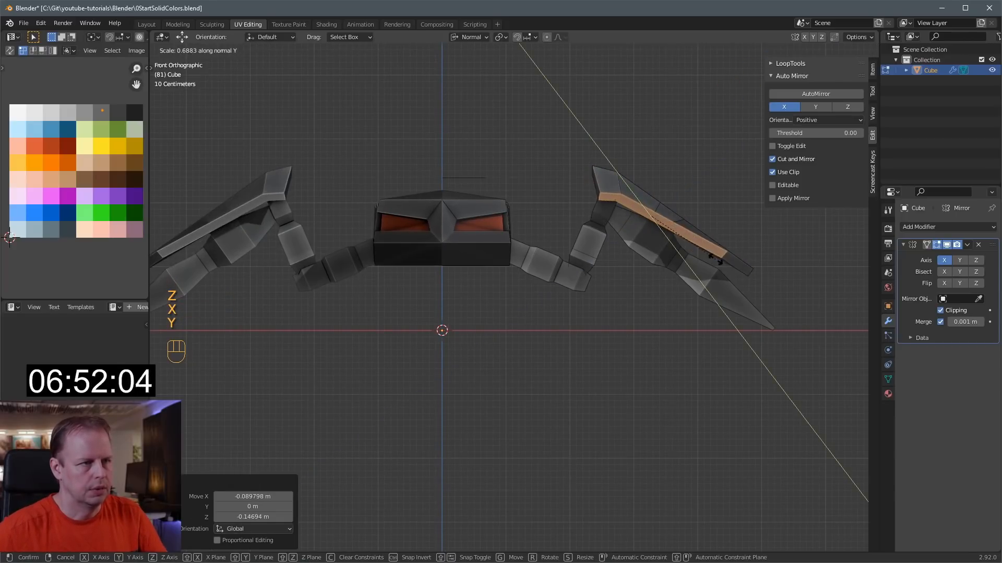
pyautogui.click(716, 257)
# - Move the end face at the armour plate's upper end inward to lengthen the plate toward the body
pyautogui.moveTo(678, 259); pyautogui.dragTo(718, 280, button='middle')
pyautogui.click(628, 205)
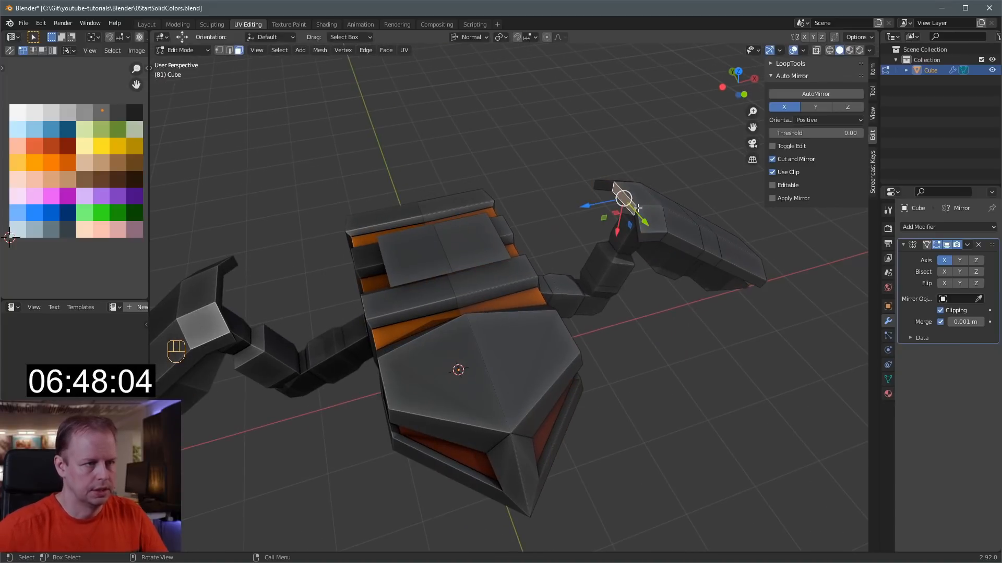
pyautogui.press('KP_3')
pyautogui.moveTo(634, 209)
pyautogui.mouseDown(button='middle')
pyautogui.moveTo(617, 211)
pyautogui.moveTo(626, 198)
pyautogui.moveTo(636, 204)
pyautogui.mouseUp(button='middle')
pyautogui.press('g')
pyautogui.click(602, 210)
# - Move the end face at the armour plate's lower outer end 0.163 m in X and -0.155 m in Z
pyautogui.click(647, 212)
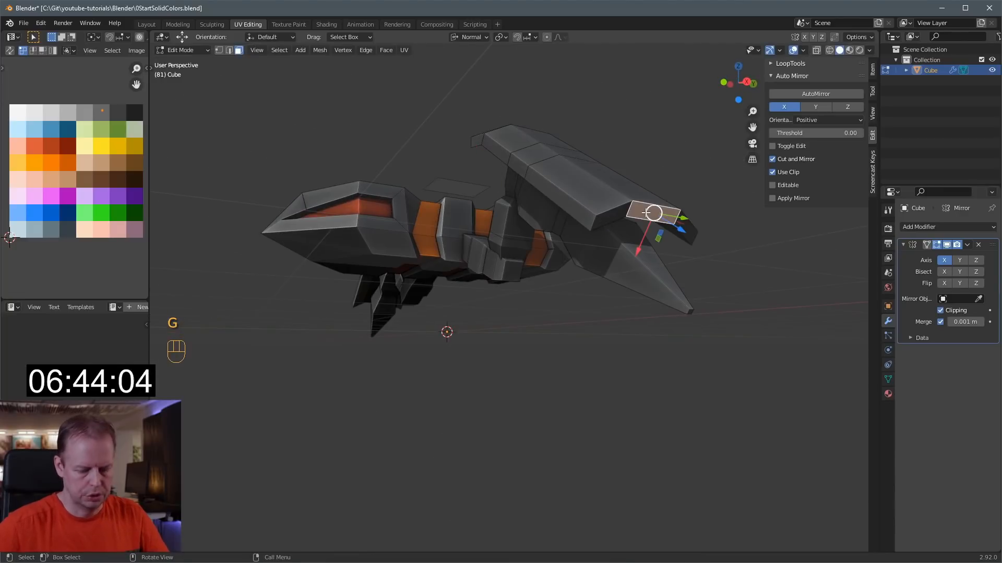
pyautogui.press('KP_1')
pyautogui.press('KP_3')
pyautogui.press('KP_1')
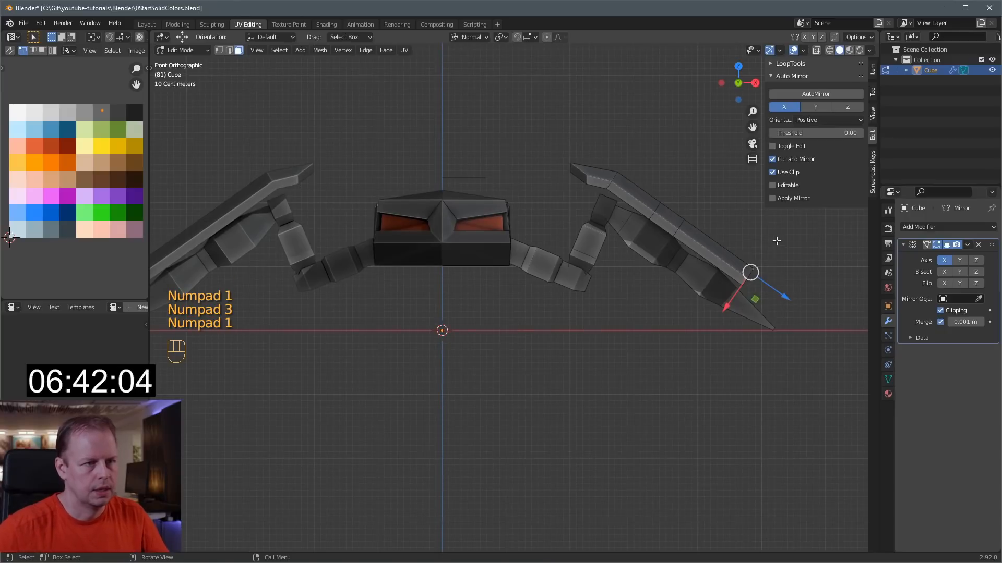
pyautogui.press('g')
pyautogui.click(786, 250)
pyautogui.moveTo(786, 249); pyautogui.dragTo(678, 285, button='middle')
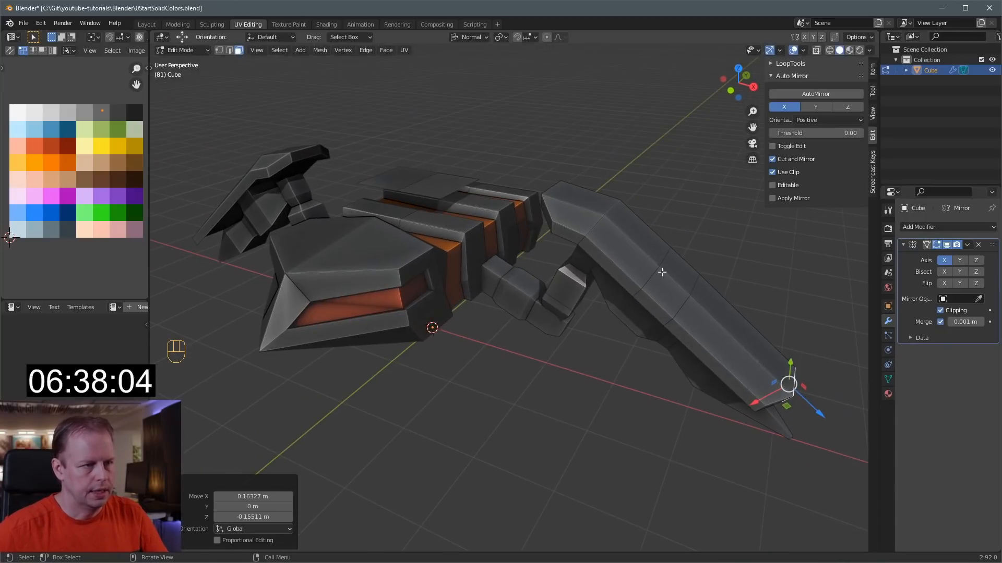
# - Edge-slide the cross edges on the plate's sloping section along its side to even out their spacing
pyautogui.press('2')
pyautogui.click(696, 286)
pyautogui.press('g')
pyautogui.press('g')
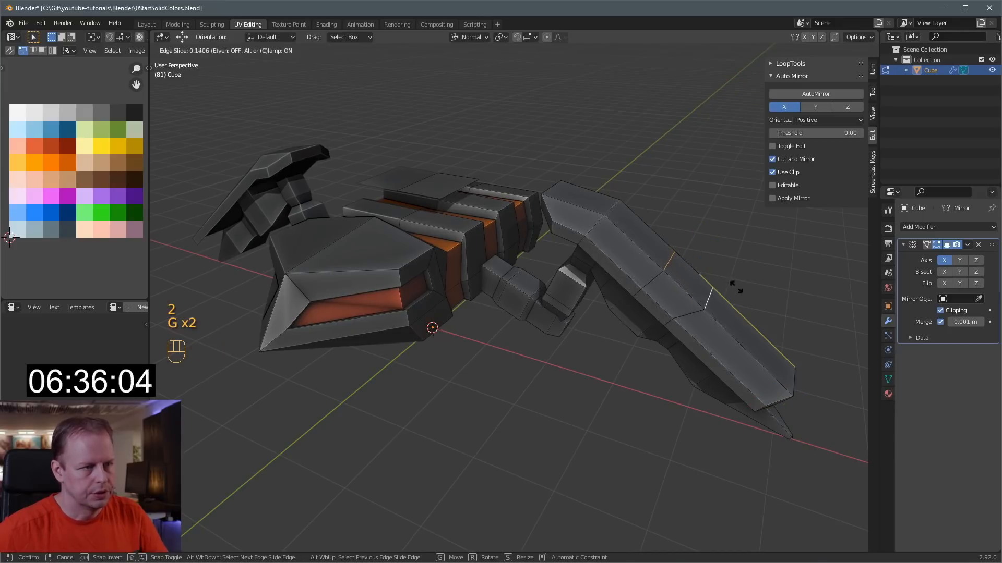
pyautogui.click(738, 287)
pyautogui.press('g')
pyautogui.press('g')
pyautogui.click(760, 309)
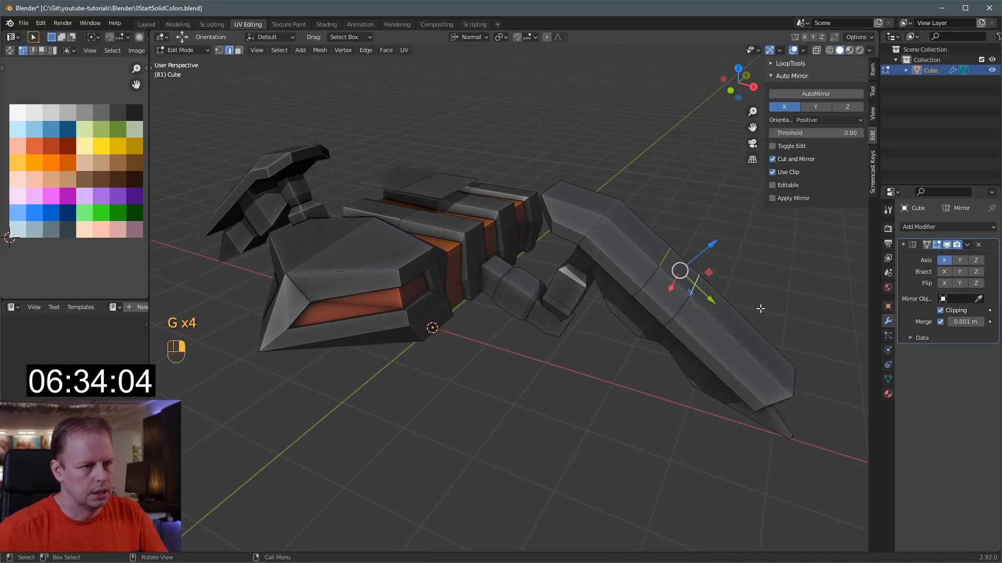
pyautogui.press('g')
pyautogui.press('g')
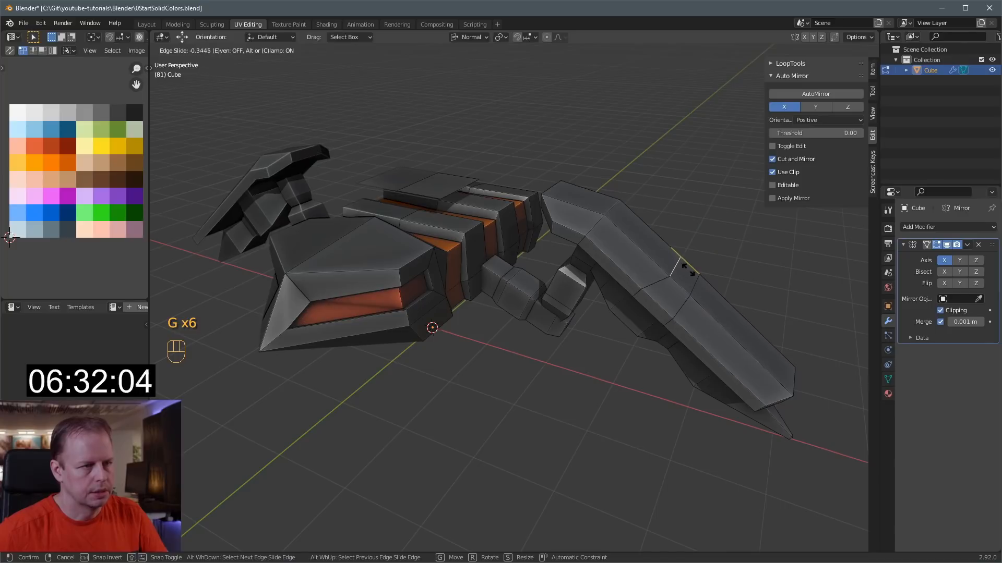
pyautogui.click(689, 270)
# - Add four evenly spaced edge loops across the plate just below its upper bend
pyautogui.press('3')
pyautogui.hotkey('ctrl', 'r')
pyautogui.press('4')
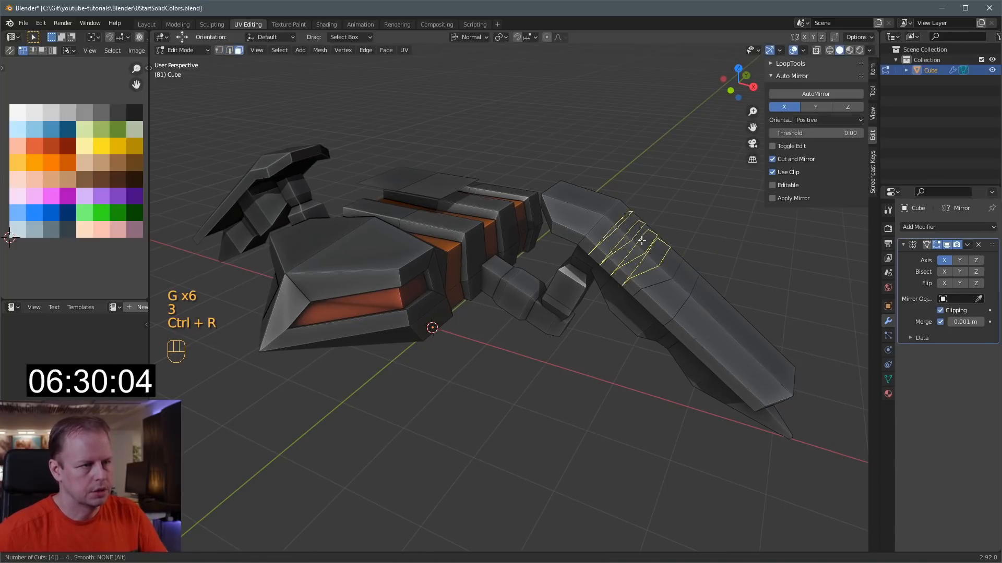
pyautogui.click(642, 241)
pyautogui.click(633, 239)
# - Turn two alternate face bands on the plate into orange grooves by insetting them and shrinking them by -0.0604 m
pyautogui.press('3')
pyautogui.press('3')
pyautogui.press('a')
pyautogui.press('a')
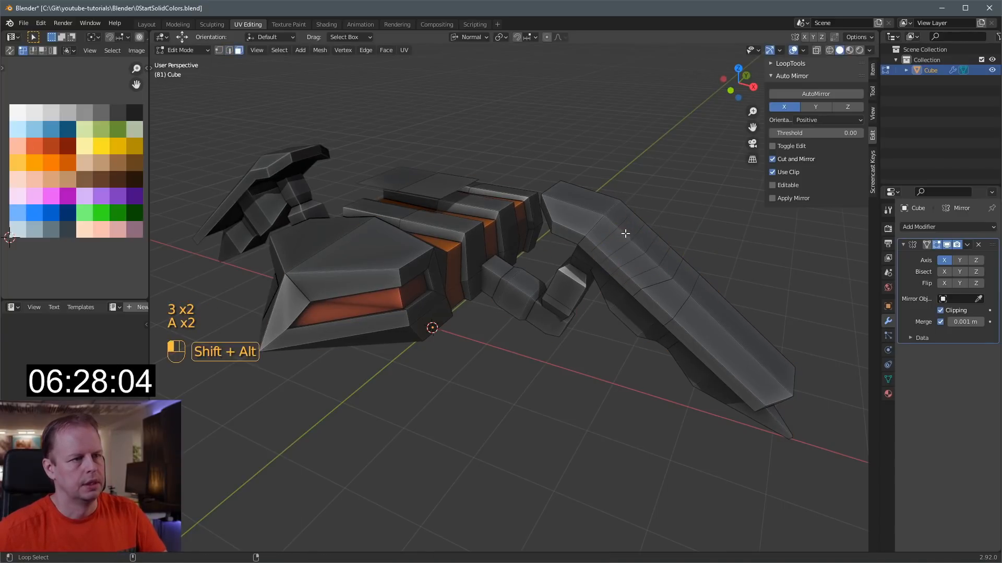
pyautogui.keyDown('alt'); pyautogui.keyDown('shift'); pyautogui.click(625, 234); pyautogui.keyUp('shift'); pyautogui.keyUp('alt')
pyautogui.press('i')
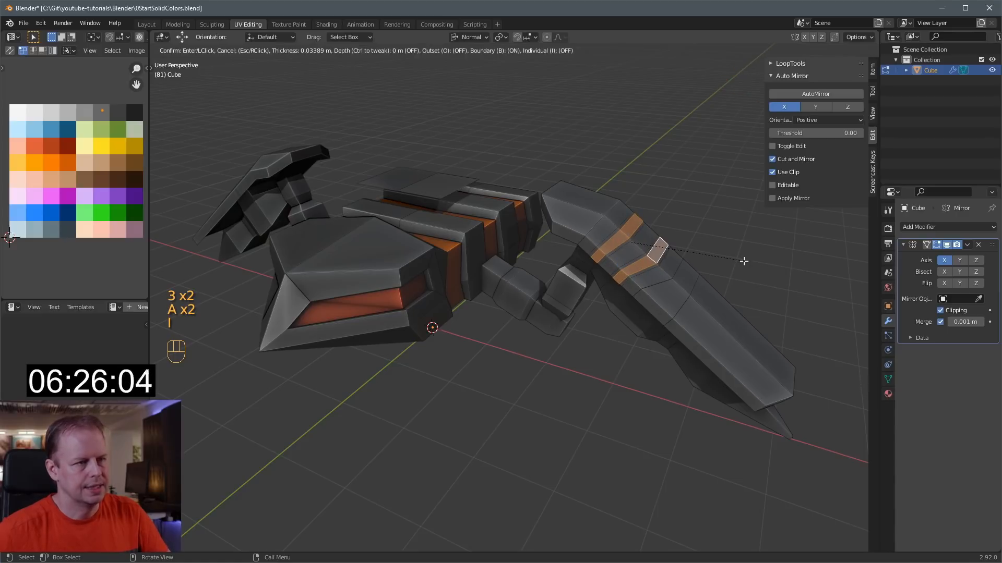
pyautogui.click(741, 260)
pyautogui.hotkey('alt', 's')
pyautogui.click(725, 264)
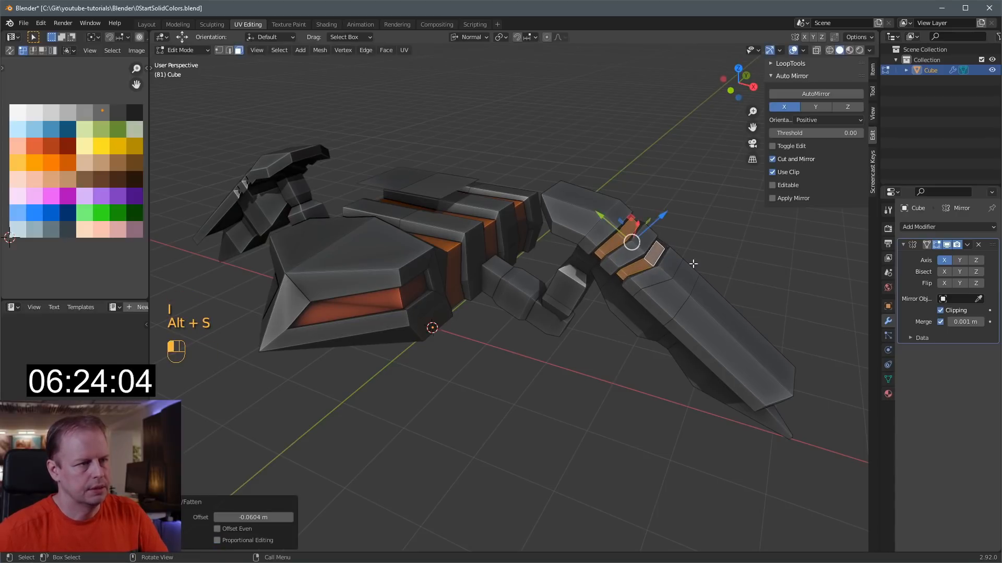
pyautogui.press('g')
pyautogui.click(62, 199)
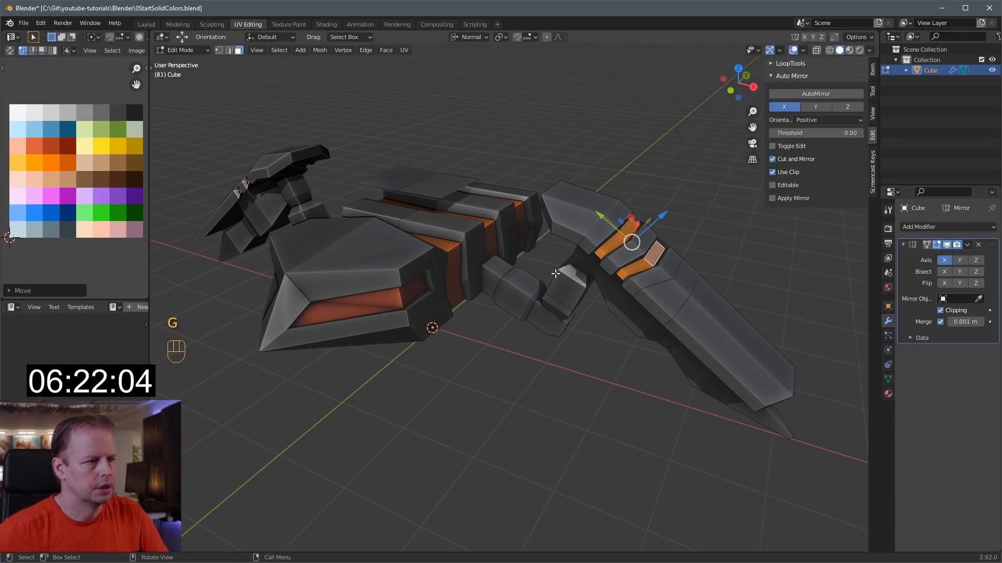
# - Extrude the inner face of the upright leg segment about 0.095 m, and extrude twice more to start a second plate
pyautogui.moveTo(176, 214); pyautogui.dragTo(602, 240, button='middle')
pyautogui.click(623, 252)
pyautogui.press('e')
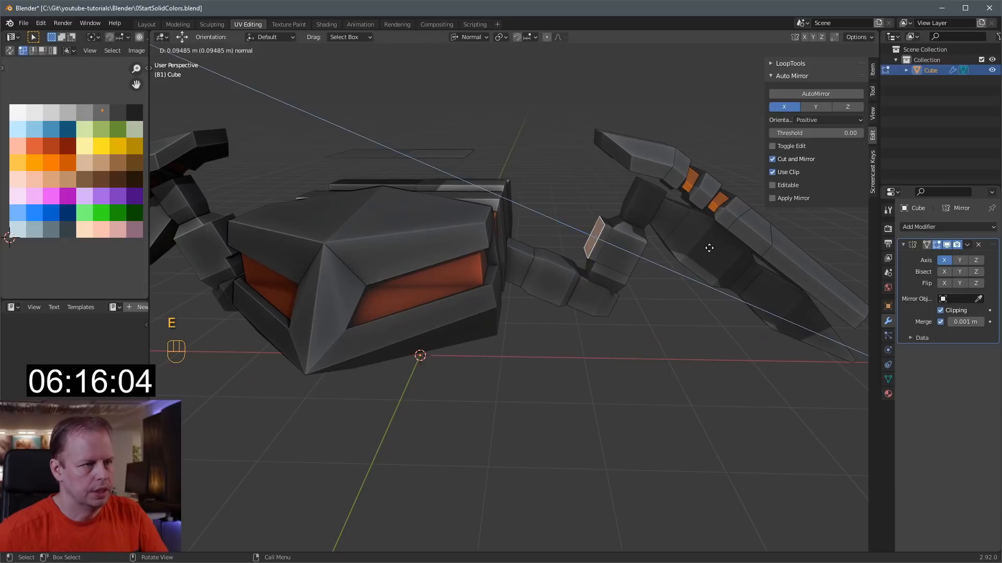
pyautogui.click(708, 247)
pyautogui.press('e')
pyautogui.click(577, 224)
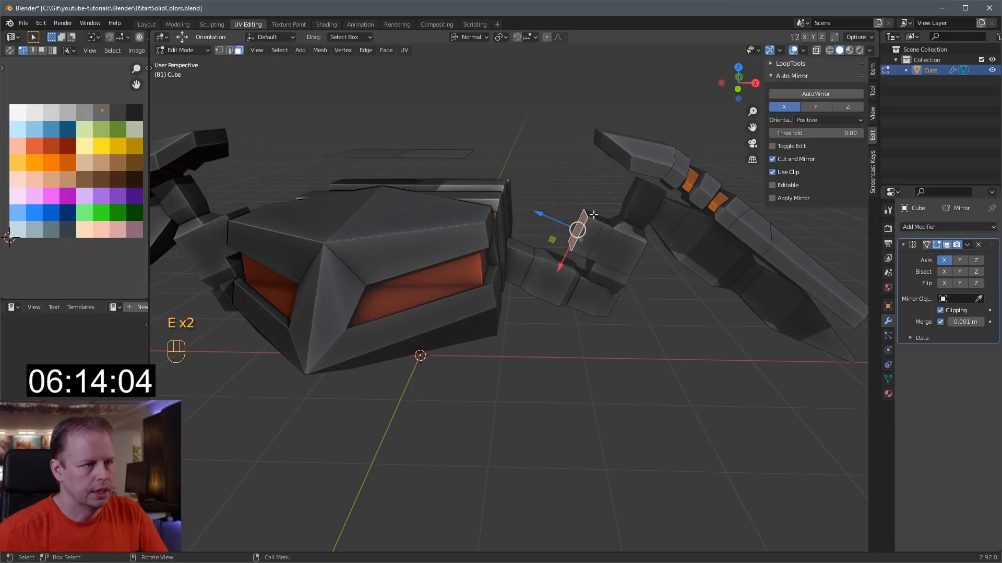
pyautogui.press('e')
pyautogui.click(613, 198)
# - Select the faces on both sides of the new inner plate and extrude them as individual faces by 0.286 m
pyautogui.moveTo(590, 229); pyautogui.dragTo(733, 221, button='middle')
pyautogui.keyDown('shift'); pyautogui.click(466, 197); pyautogui.keyUp('shift')
pyautogui.moveTo(626, 201); pyautogui.dragTo(482, 172, button='middle')
pyautogui.hotkey('alt', 'e')
pyautogui.click(691, 227)
pyautogui.click(691, 222)
# - Reposition the inner plate's extruded side faces in the front view to angle the plate's sides
pyautogui.moveTo(691, 221); pyautogui.dragTo(668, 208, button='middle')
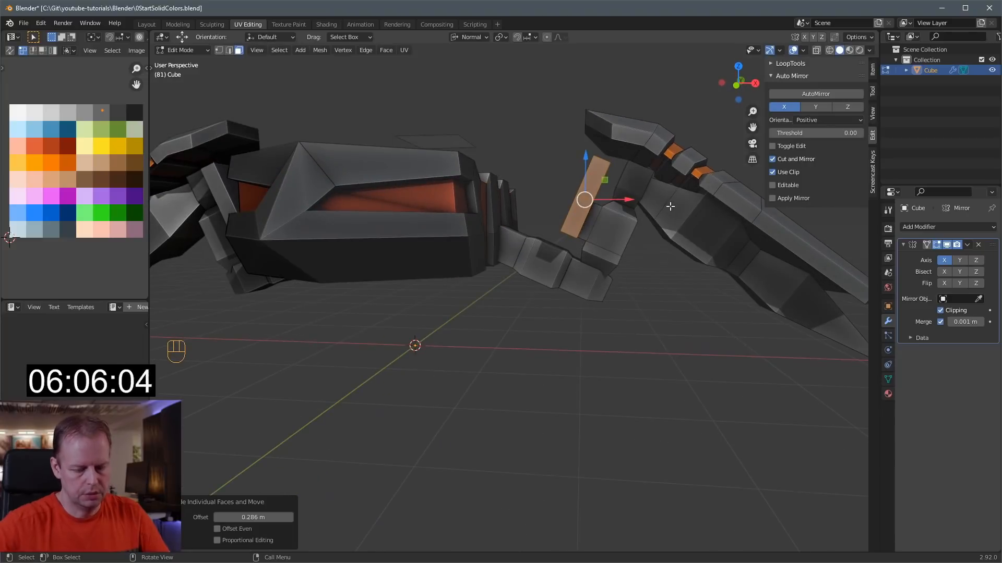
pyautogui.press('KP_3')
pyautogui.press('KP_1')
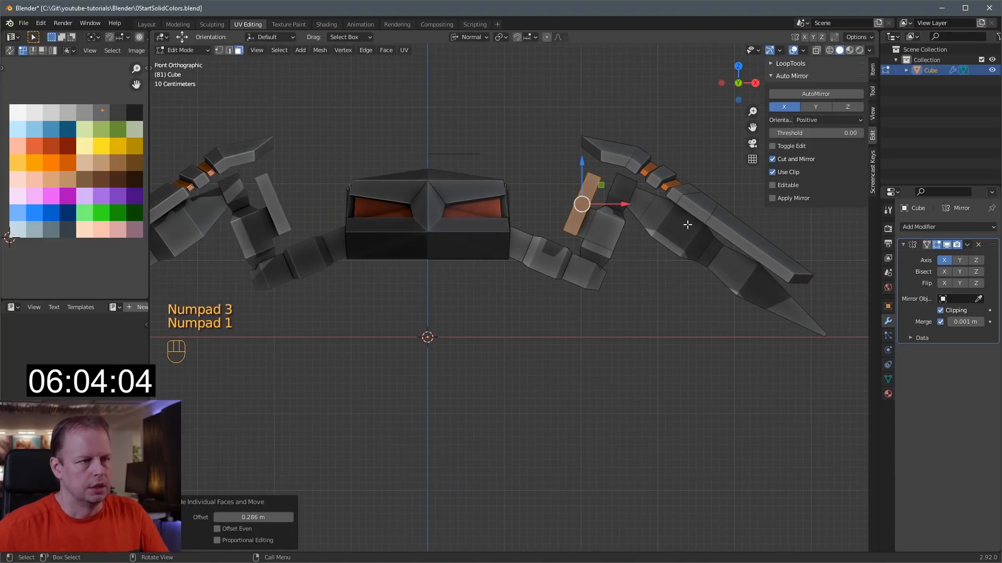
pyautogui.press('g')
pyautogui.click(701, 233)
# - Raise the inner plate's top end face 0.119 m along its normal
pyautogui.moveTo(701, 232); pyautogui.dragTo(682, 247, button='middle')
pyautogui.press('3')
pyautogui.click(614, 201)
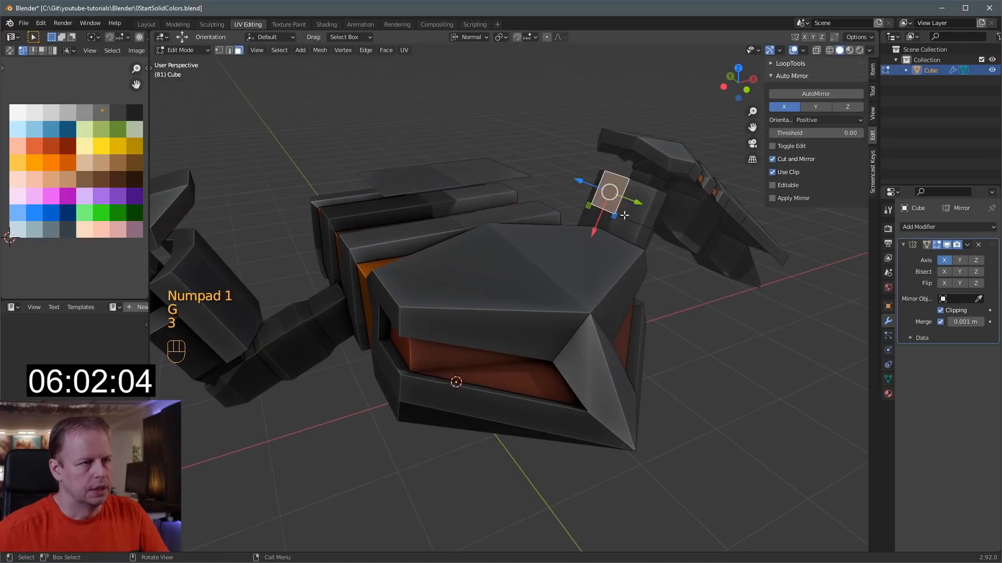
pyautogui.moveTo(624, 215); pyautogui.dragTo(596, 234, button='middle')
pyautogui.click(628, 201)
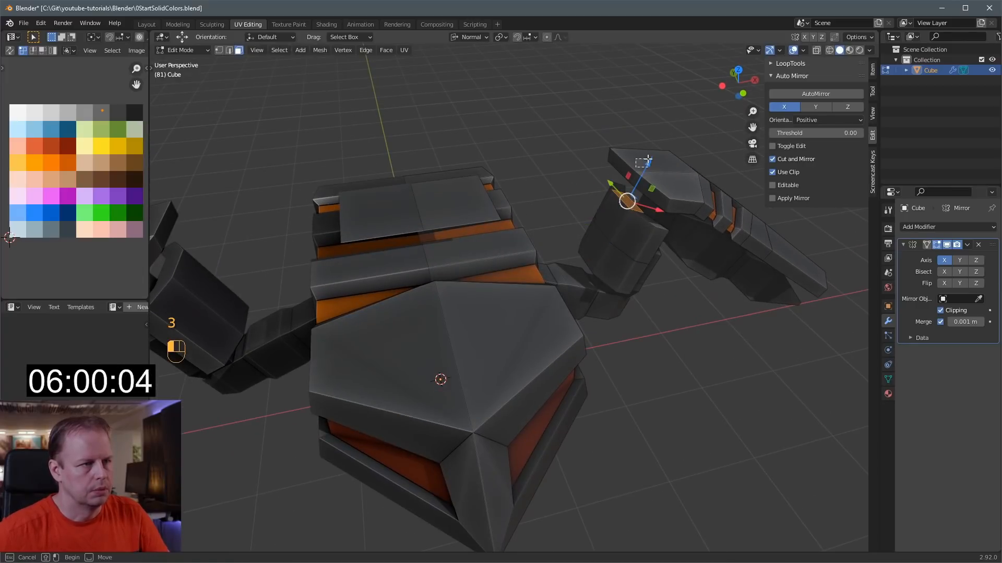
pyautogui.hotkey('ctrl', 'z')
# - Add two centred edge loops across the upper part of the inner plate
pyautogui.hotkey('ctrl', 'r')
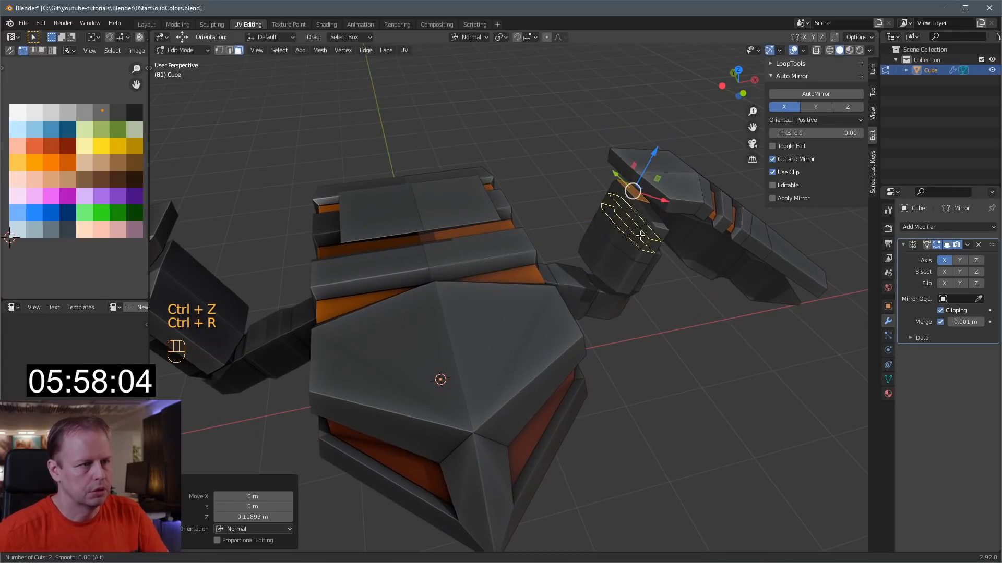
pyautogui.click(640, 236)
pyautogui.rightClick(640, 235)
# - Turn the face band between the new loops into an orange groove by insetting it and shrinking it by -0.0224 m
pyautogui.press('3')
pyautogui.press('a')
pyautogui.press('a')
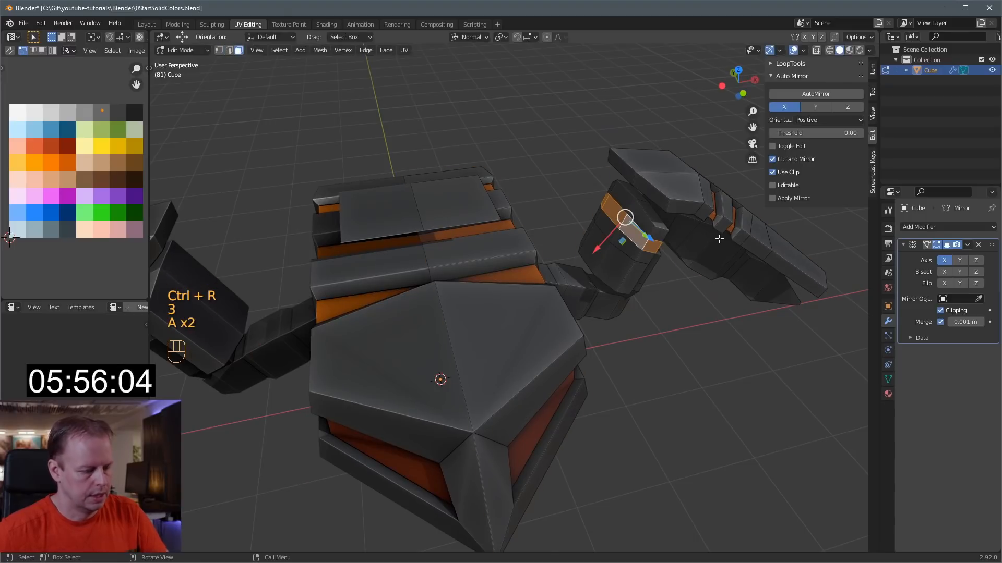
pyautogui.press('i')
pyautogui.click(717, 239)
pyautogui.hotkey('alt', 's')
pyautogui.click(83, 158)
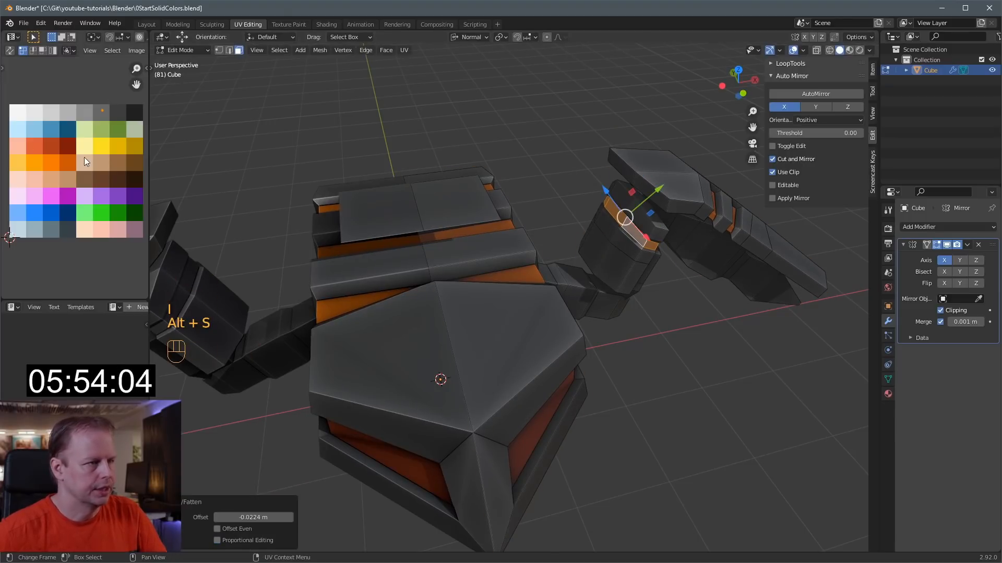
pyautogui.press('g')
pyautogui.click(38, 205)
# - Taper the outer armour plate's lower end by scaling its end faces to 0.398 and repositioning them in the front view
pyautogui.moveTo(723, 269); pyautogui.dragTo(687, 310, button='middle')
pyautogui.click(750, 232)
pyautogui.press('ctrl+KP_Add')
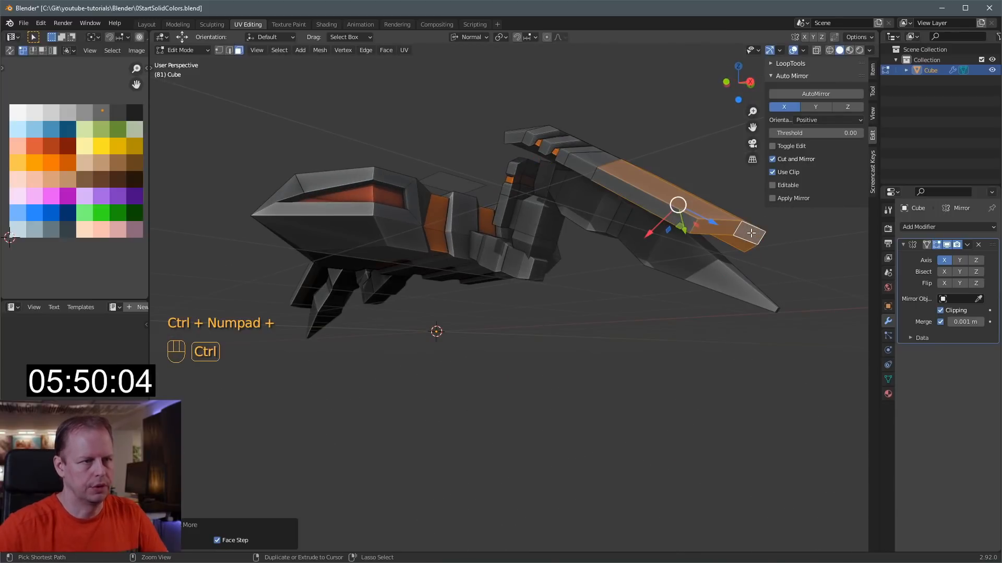
pyautogui.click(746, 233)
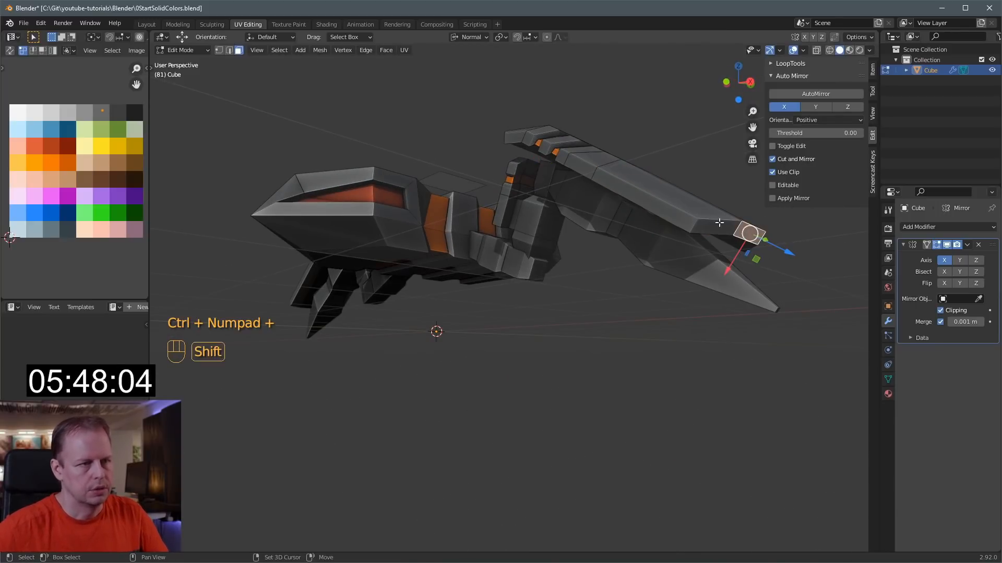
pyautogui.moveTo(738, 230); pyautogui.dragTo(670, 160, button='middle')
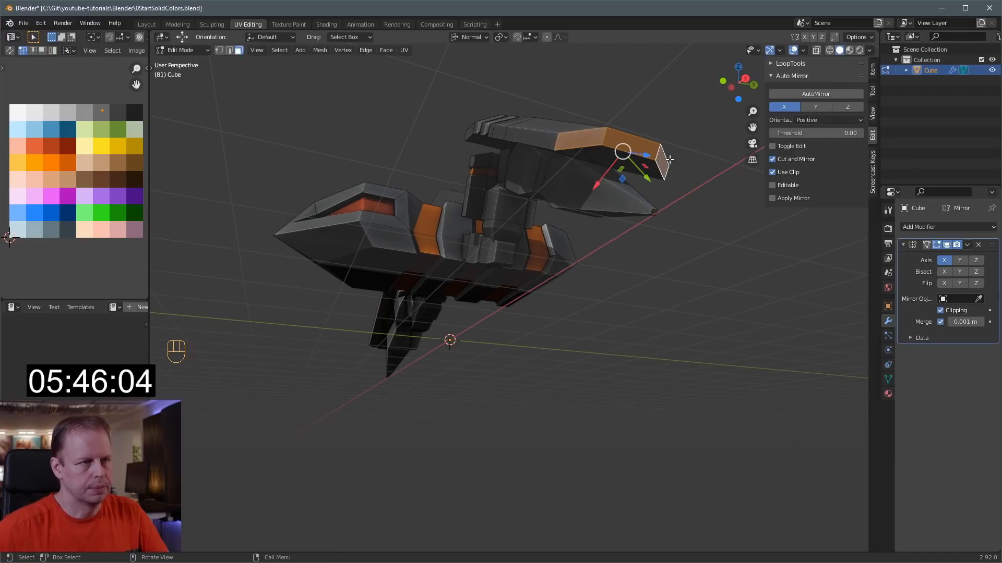
pyautogui.press('KP_1')
pyautogui.press('s')
pyautogui.click(771, 268)
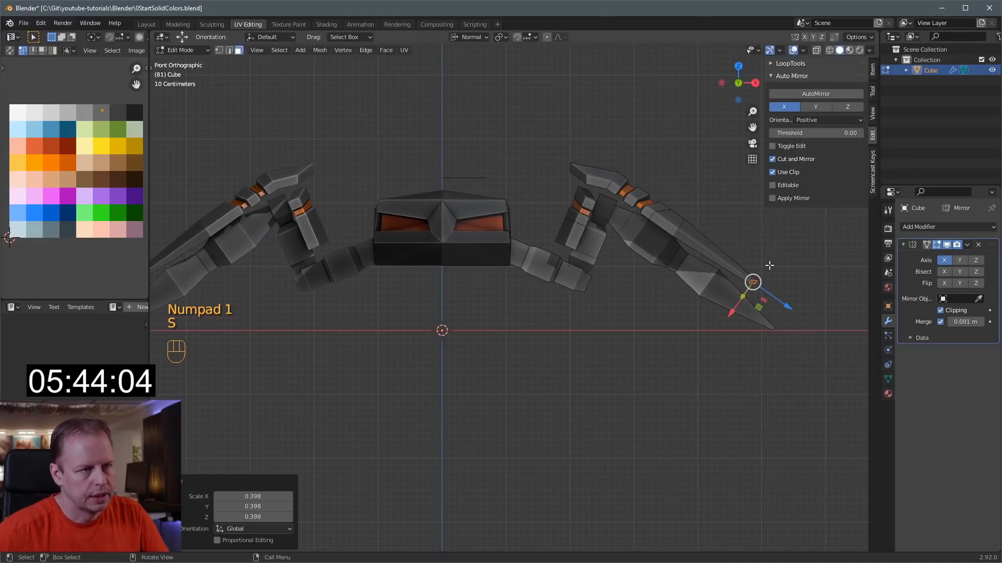
pyautogui.press('g')
pyautogui.click(744, 244)
# - Extrude the top faces of the outer plate's upper section about 0.09 m and scale them down into a raised cap
pyautogui.moveTo(744, 244); pyautogui.dragTo(631, 224, button='middle')
pyautogui.press('3')
pyautogui.click(599, 197)
pyautogui.moveTo(673, 194)
pyautogui.mouseDown(button='middle')
pyautogui.moveTo(610, 211)
pyautogui.moveTo(643, 206)
pyautogui.mouseUp(button='middle')
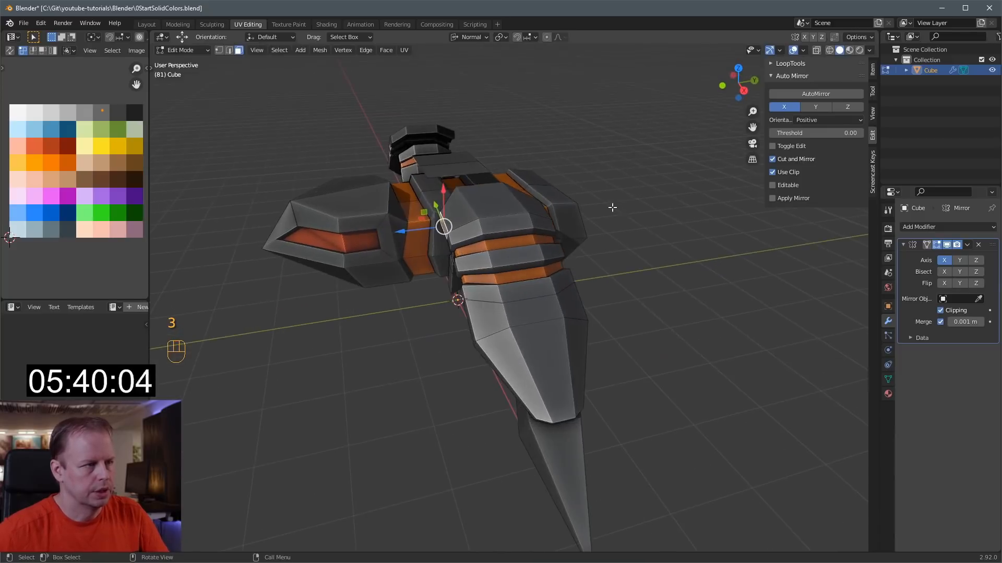
pyautogui.moveTo(548, 209); pyautogui.dragTo(602, 233, button='middle')
pyautogui.click(593, 285)
pyautogui.moveTo(634, 274)
pyautogui.mouseDown(button='middle')
pyautogui.moveTo(662, 272)
pyautogui.moveTo(619, 241)
pyautogui.mouseUp(button='middle')
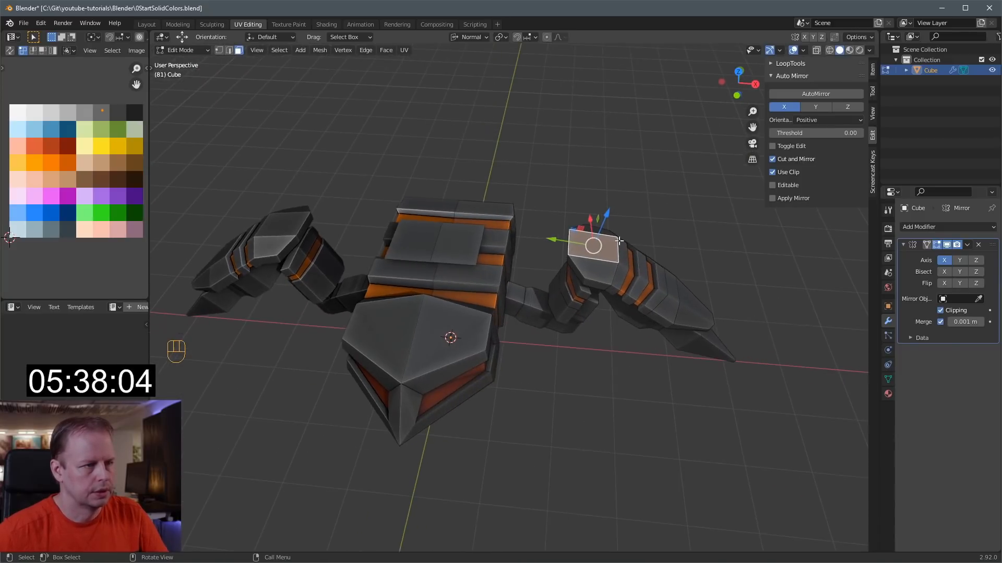
pyautogui.keyDown('shift'); pyautogui.click(622, 253); pyautogui.keyUp('shift')
pyautogui.press('e')
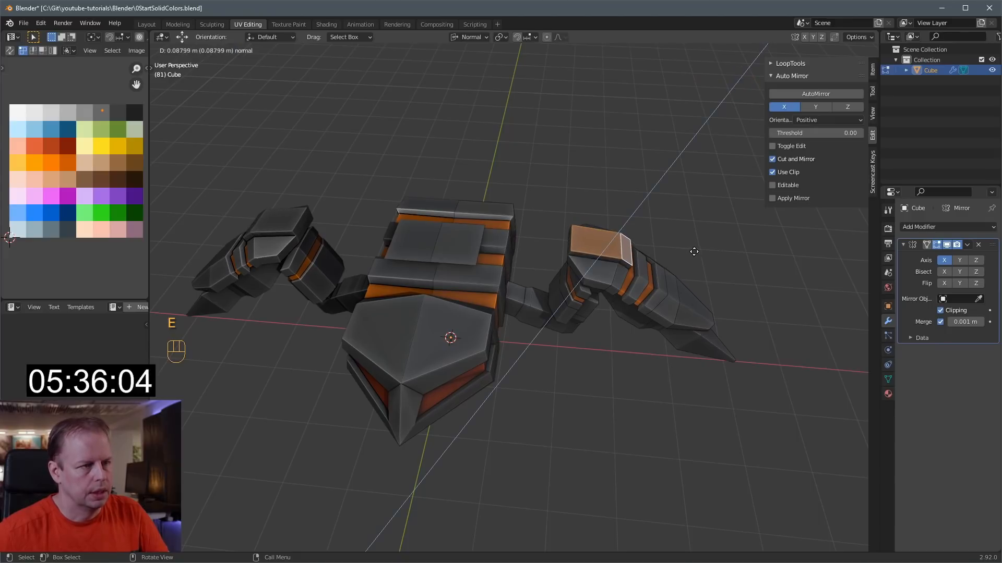
pyautogui.press('s')
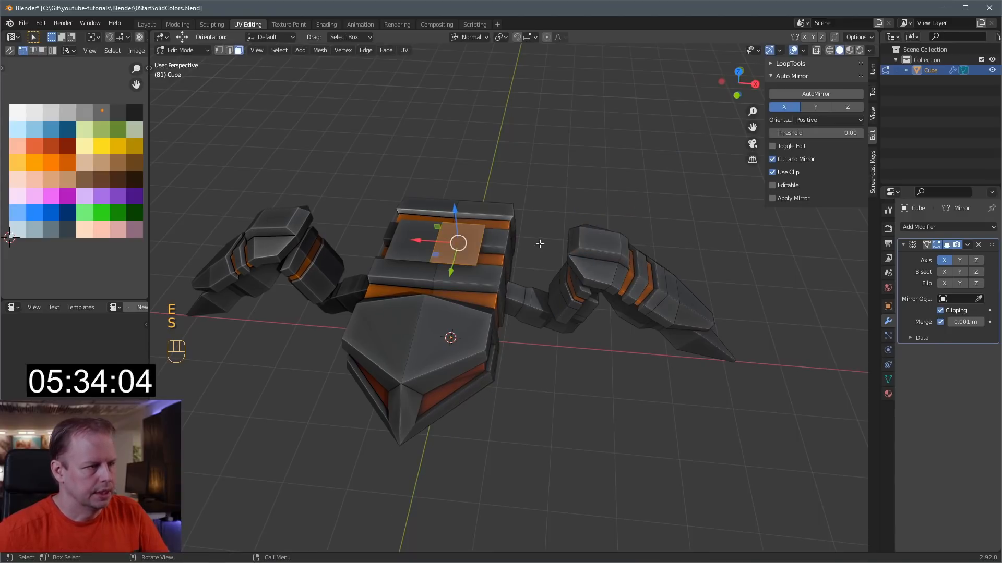
# - Move the floating flat plate above the body 0.47 m in Y and -0.637 m in Z
pyautogui.moveTo(556, 243); pyautogui.dragTo(509, 248, button='middle')
pyautogui.click(471, 284)
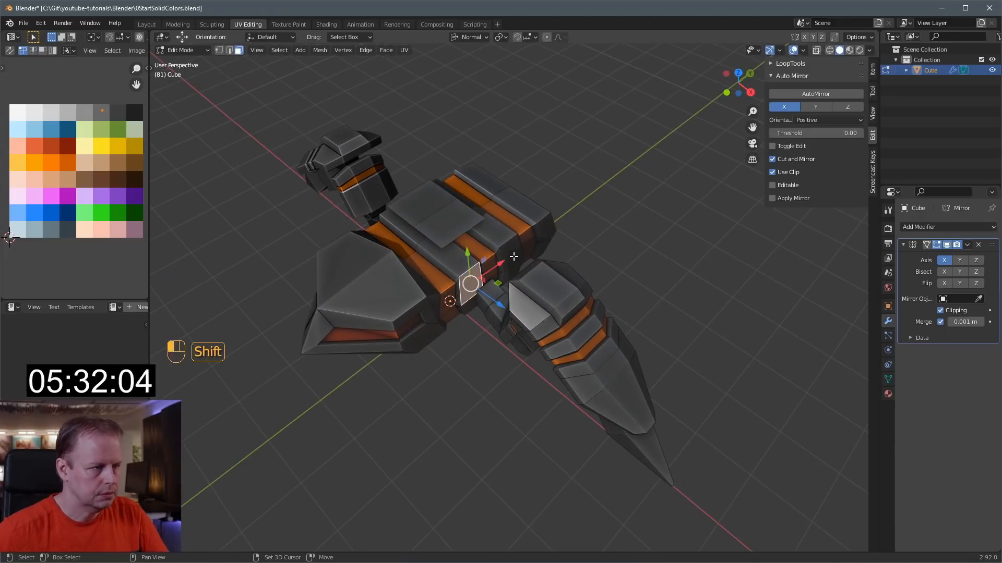
pyautogui.keyDown('shift'); pyautogui.click(512, 256); pyautogui.keyUp('shift')
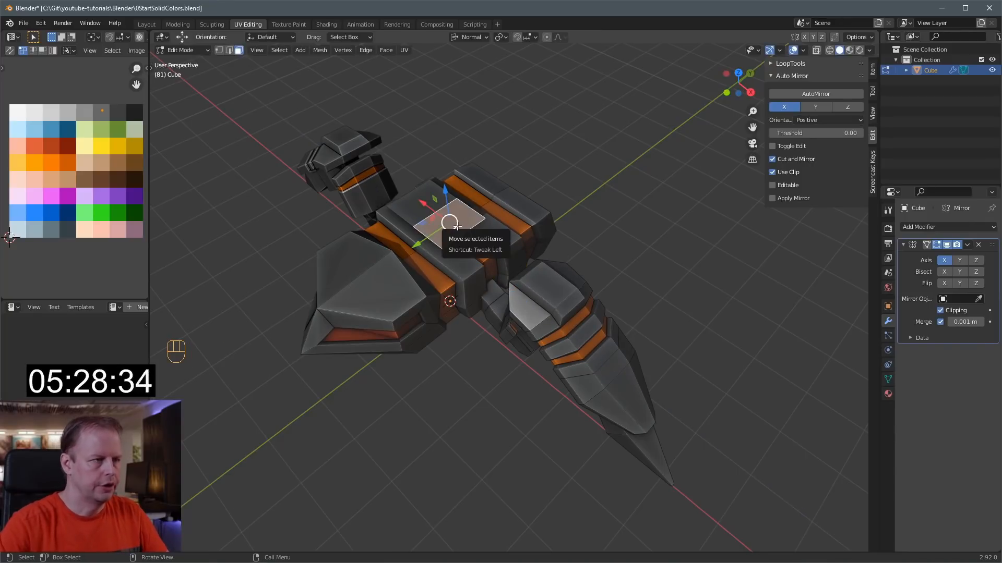
pyautogui.press('KP_3')
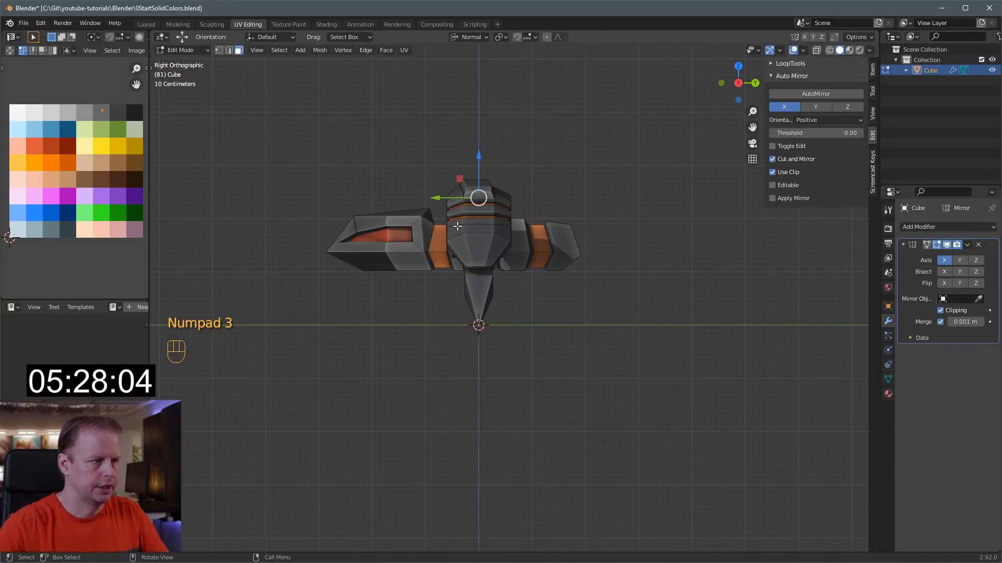
pyautogui.press('g')
pyautogui.click(651, 236)
# - Extrude the repositioned flat plate 0.333 m upward from the body
pyautogui.press('e')
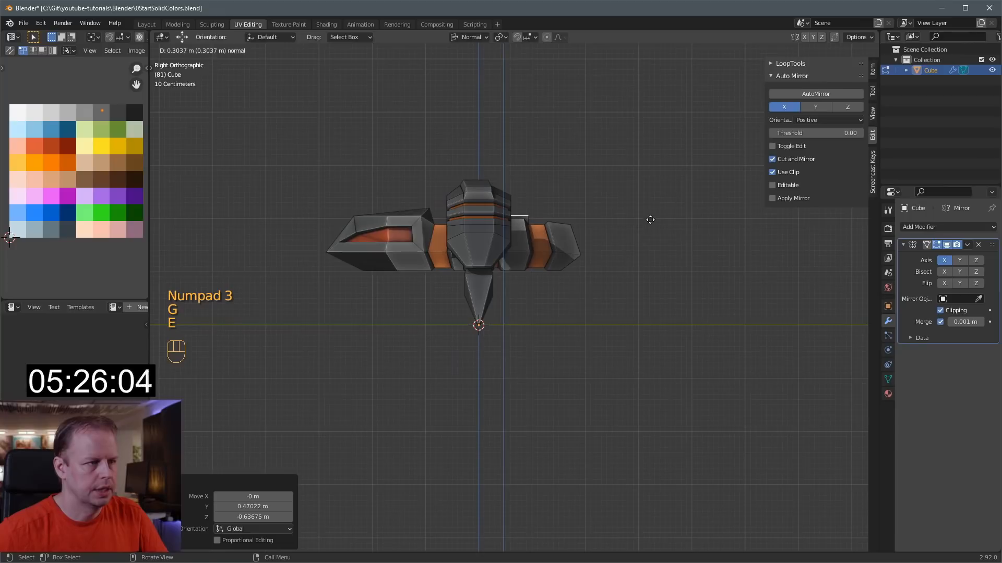
pyautogui.click(650, 219)
pyautogui.moveTo(493, 197); pyautogui.dragTo(524, 238, button='middle')
pyautogui.scroll(2, 524, 238)
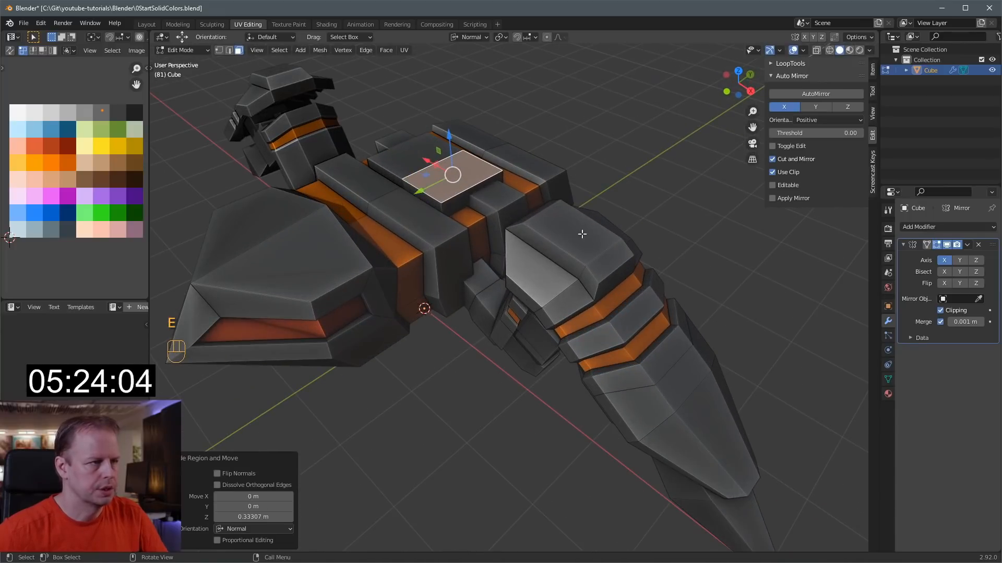
# - Extrude the top plate on the body again, scale its face to 1.297, and extrude it about 0.63 m upward into a block
pyautogui.press('e')
pyautogui.click(589, 197)
pyautogui.press('s')
pyautogui.click(624, 194)
pyautogui.press('e')
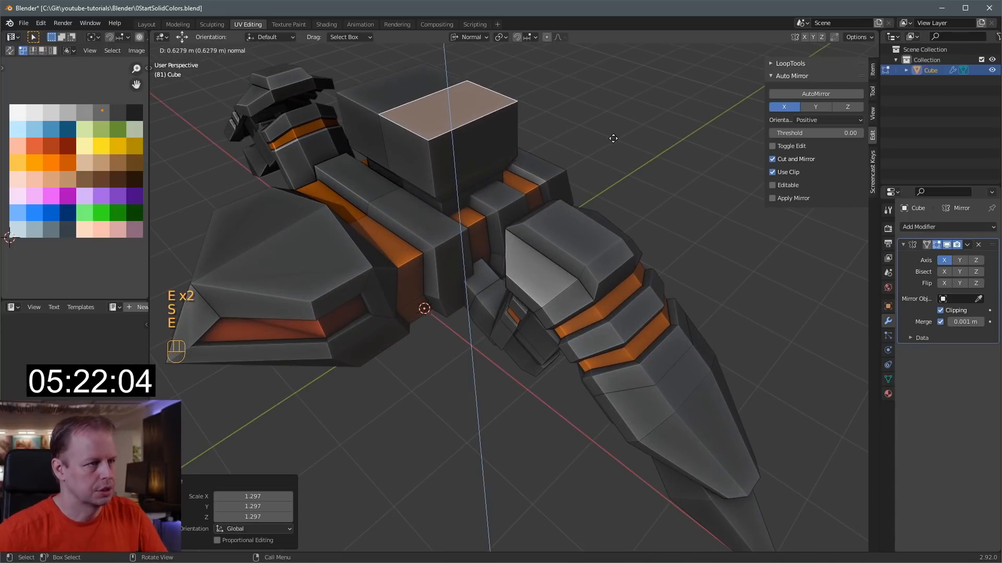
pyautogui.click(615, 143)
# - Extrude the outer side face of the large back block and scale it down into a tapered end
pyautogui.click(494, 155)
pyautogui.moveTo(508, 180); pyautogui.dragTo(479, 165, button='middle')
pyautogui.press('e')
pyautogui.click(572, 161)
pyautogui.press('s')
pyautogui.click(556, 160)
# - Raise the inner top face of the large back block slightly
pyautogui.click(394, 146)
pyautogui.click(441, 98)
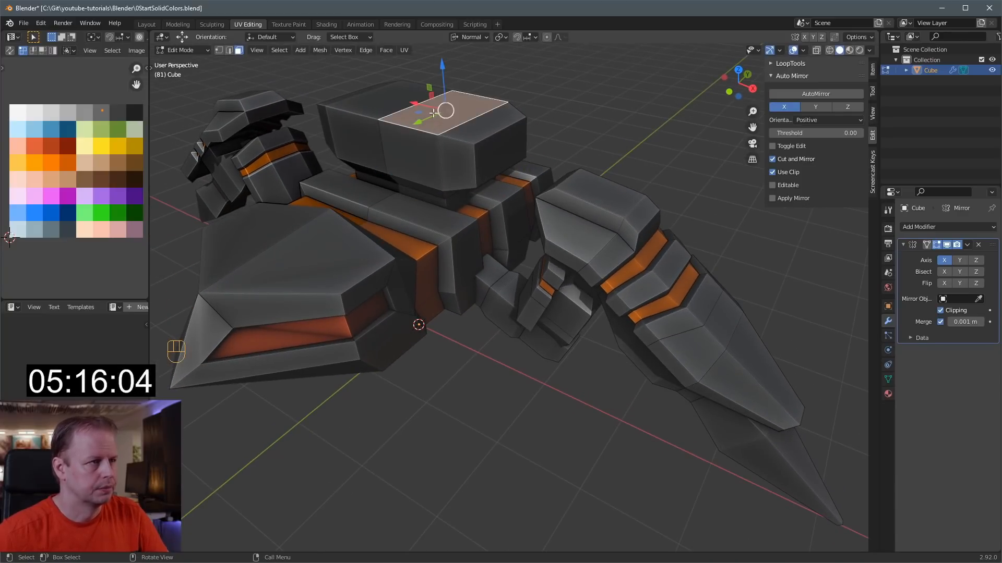
pyautogui.moveTo(443, 67); pyautogui.dragTo(444, 55)
# - Duplicate the block's front inner face and scale the copy to 0.565
pyautogui.click(402, 172)
pyautogui.moveTo(554, 140); pyautogui.dragTo(545, 166, button='middle')
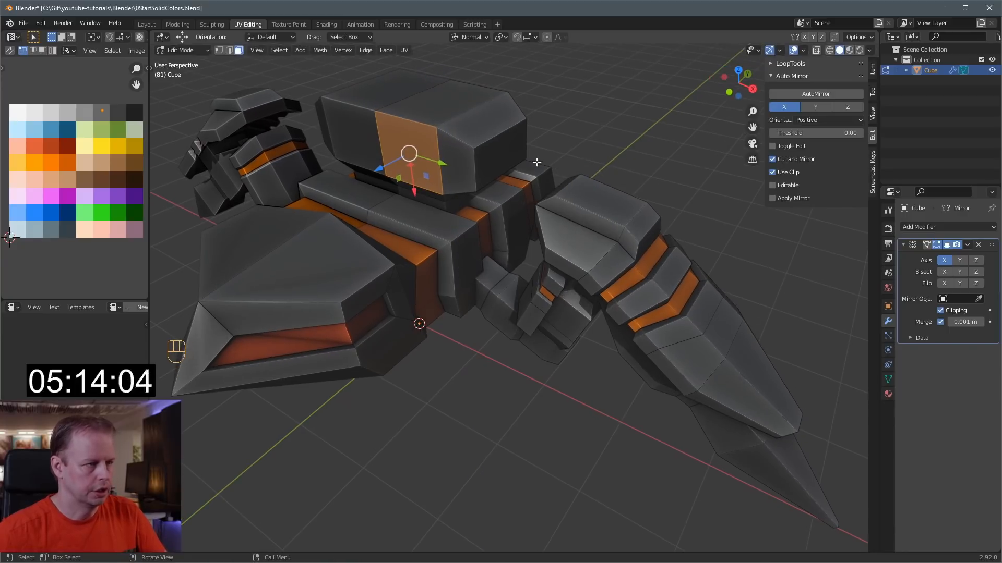
pyautogui.hotkey('shift', 'd')
pyautogui.press('s')
pyautogui.click(478, 193)
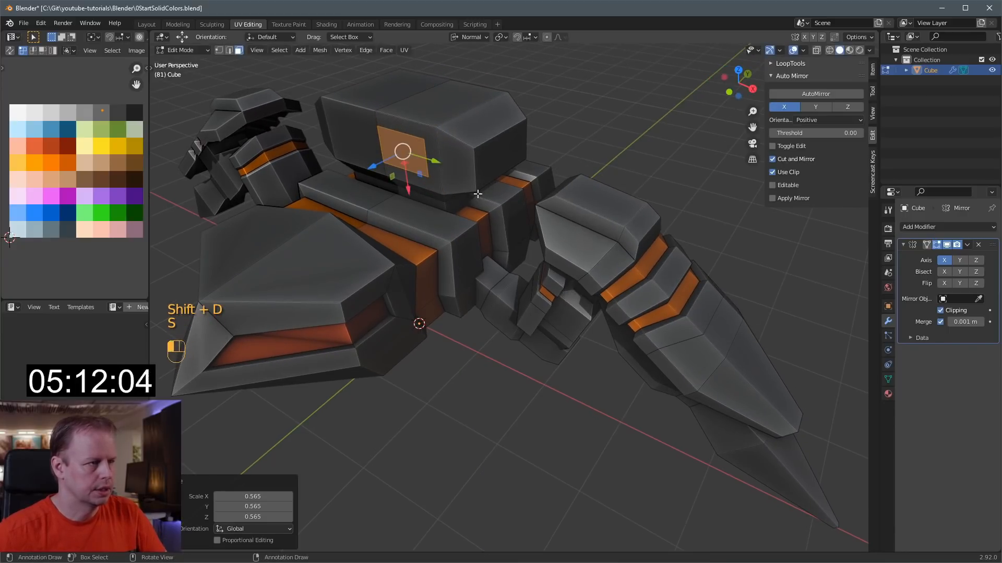
# - Move the duplicated face into the block about 0.55 m along its normal and extrude it about 0.94 m forward as a neck
pyautogui.moveTo(435, 161); pyautogui.dragTo(398, 152)
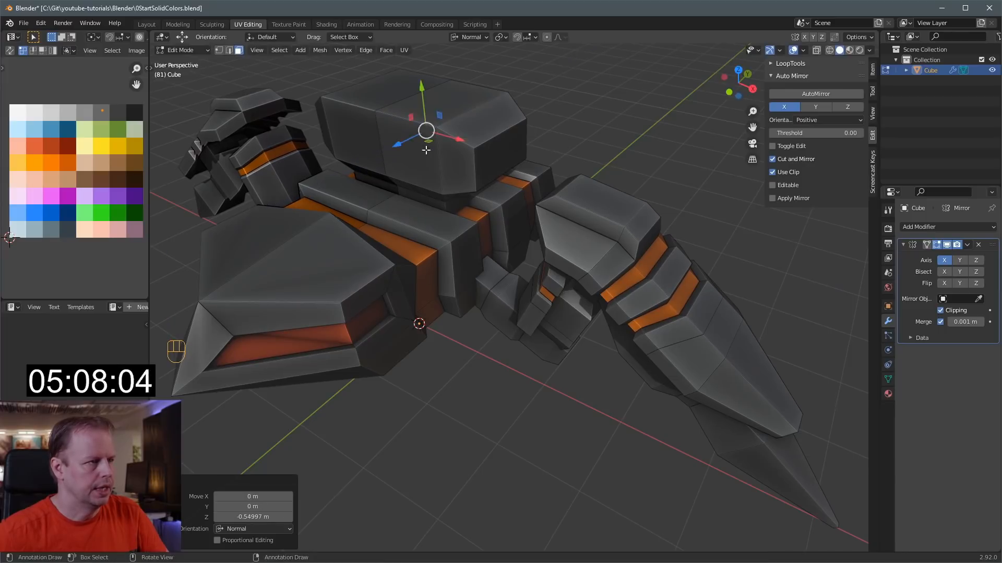
pyautogui.moveTo(398, 152); pyautogui.dragTo(413, 127, button='middle')
pyautogui.press('e')
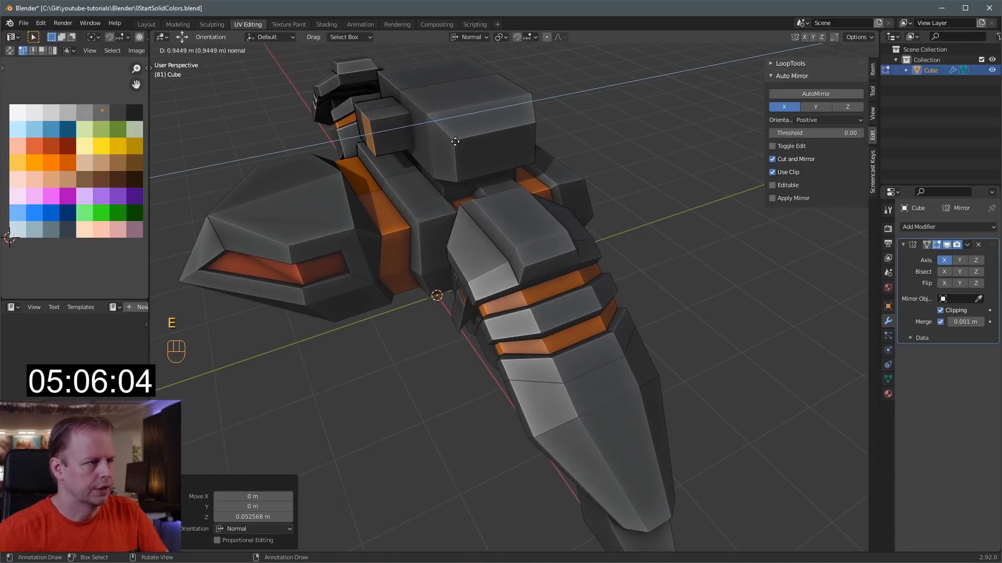
pyautogui.click(463, 141)
# - Extrude the neck's end face 0.378 m, enlarge it to 1.365 and stretch it taller
pyautogui.press('e')
pyautogui.click(424, 151)
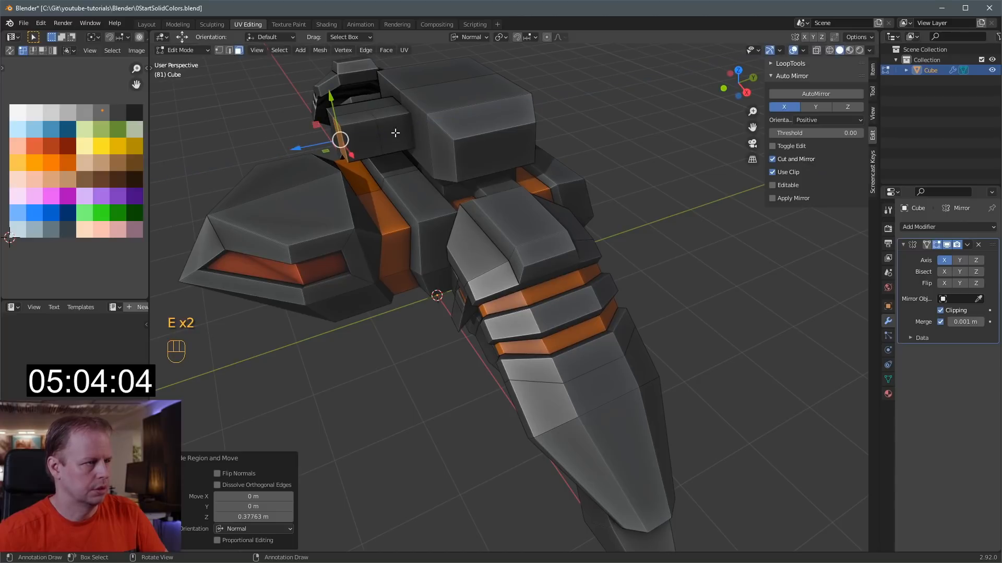
pyautogui.press('s')
pyautogui.click(427, 131)
pyautogui.moveTo(426, 131); pyautogui.dragTo(433, 108, button='middle')
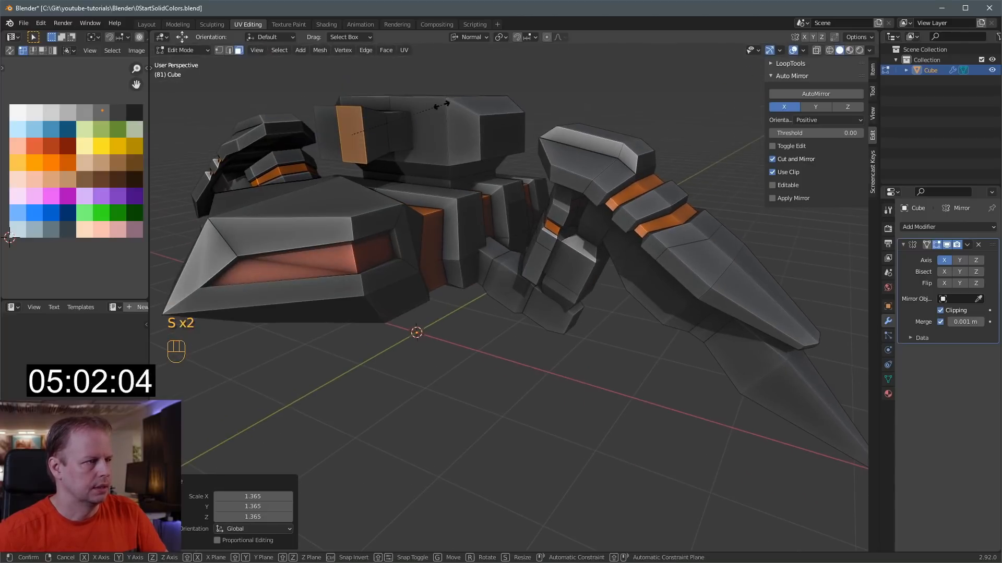
pyautogui.press('s')
pyautogui.press('z')
pyautogui.press('y')
pyautogui.click(467, 81)
# - Select the whole linked neck piece, switch the transform orientation to Global, and raise the piece slightly in Z
pyautogui.moveTo(517, 104); pyautogui.dragTo(493, 109, button='middle')
pyautogui.click(373, 134)
pyautogui.press('l')
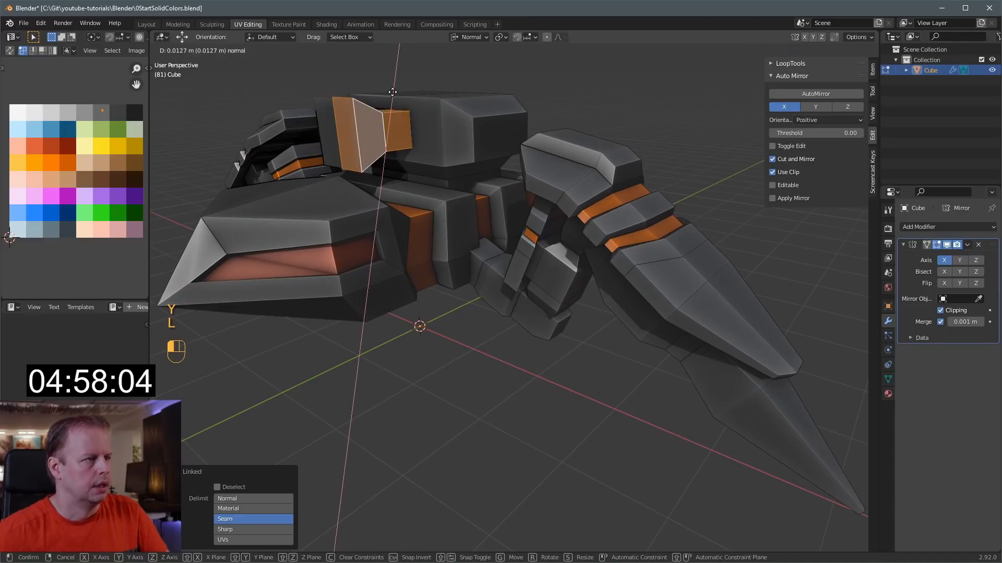
pyautogui.hotkey('ctrl', 'z')
pyautogui.press(',')
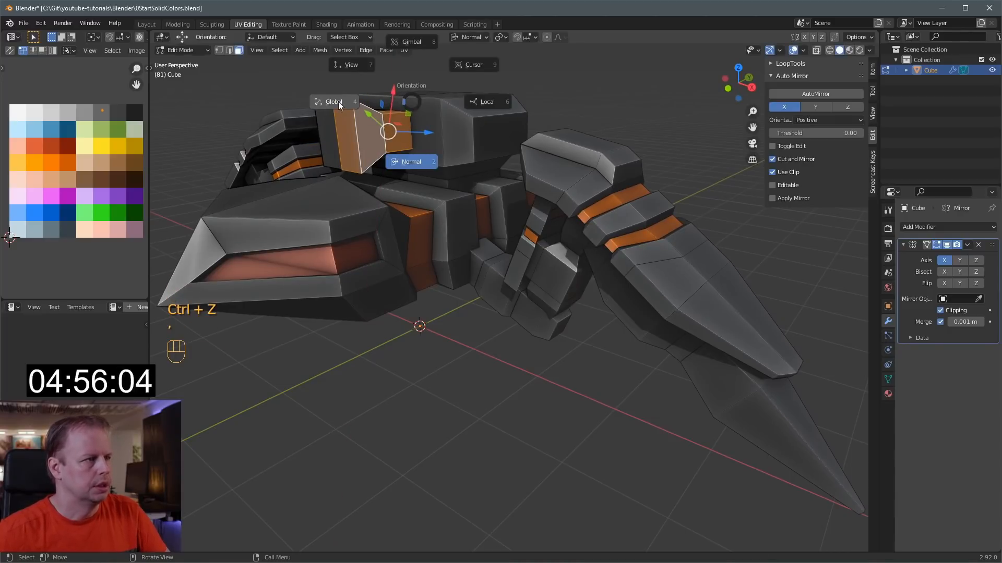
pyautogui.click(338, 101)
pyautogui.moveTo(384, 85); pyautogui.dragTo(385, 73)
# - Extrude the front face of the neck piece 1.053 m forward to form a gun housing
pyautogui.click(347, 123)
pyautogui.press('e')
pyautogui.click(408, 138)
pyautogui.scroll(-2, 442, 142)
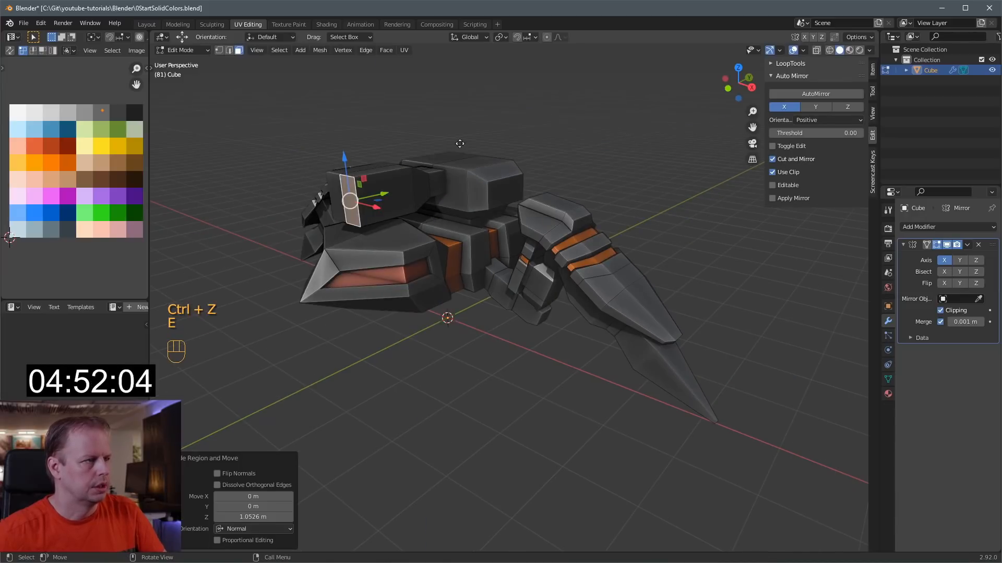
# - Extrude the housing's front face a short way, scale it down, and raise it 0.059 m in Z
pyautogui.press('e')
pyautogui.click(447, 150)
pyautogui.press('s')
pyautogui.click(405, 161)
pyautogui.moveTo(329, 160); pyautogui.dragTo(329, 157)
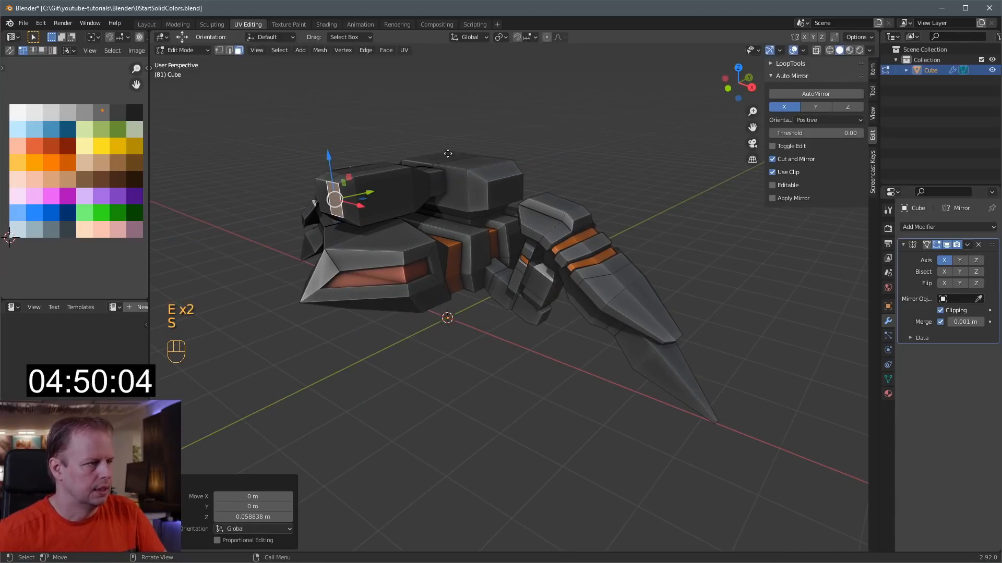
# - Extrude the tapered front face 0.492 m into a barrel and shift the barrel's side face slightly inward
pyautogui.press('e')
pyautogui.click(360, 188)
pyautogui.moveTo(360, 188); pyautogui.dragTo(374, 230, button='middle')
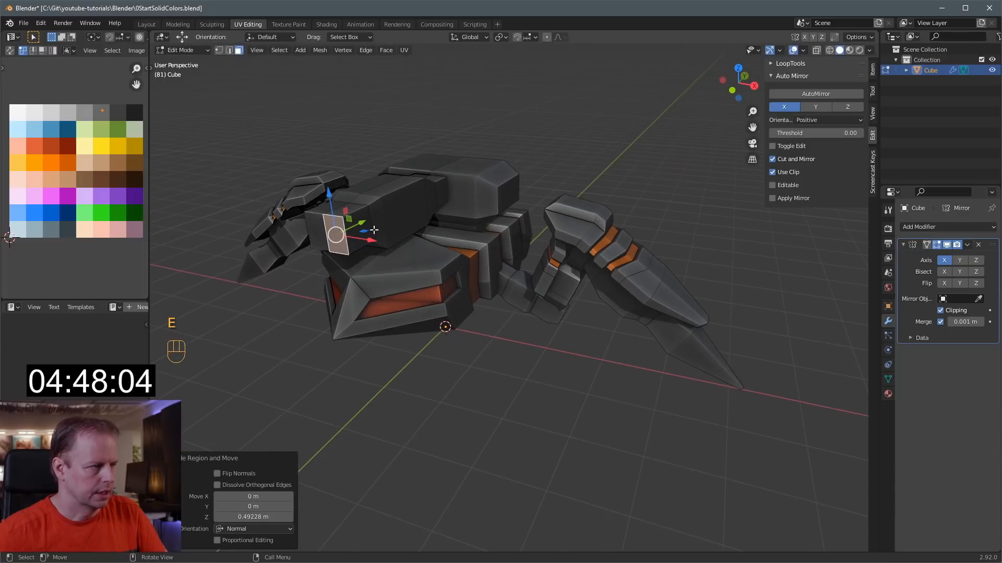
pyautogui.click(357, 230)
pyautogui.moveTo(385, 234); pyautogui.dragTo(380, 232)
# - Extrude the barrel's front face about 0.09 m and scale it to 0.807 for a chamfered muzzle
pyautogui.press('e')
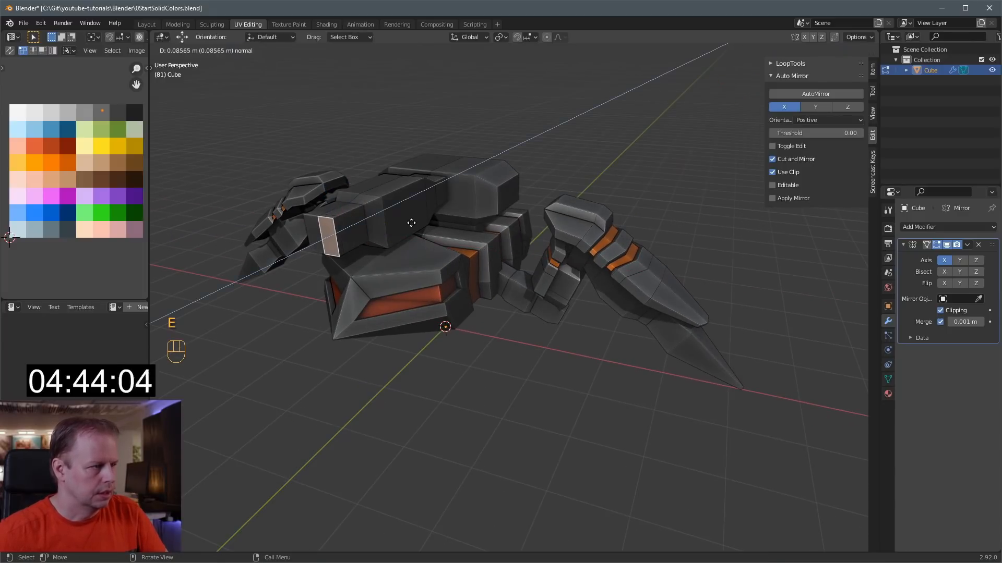
pyautogui.click(334, 238)
pyautogui.press('s')
pyautogui.click(438, 226)
# - Inset the muzzle face 0.068 m with Boundary off and extrude it inward as a bore
pyautogui.press('i')
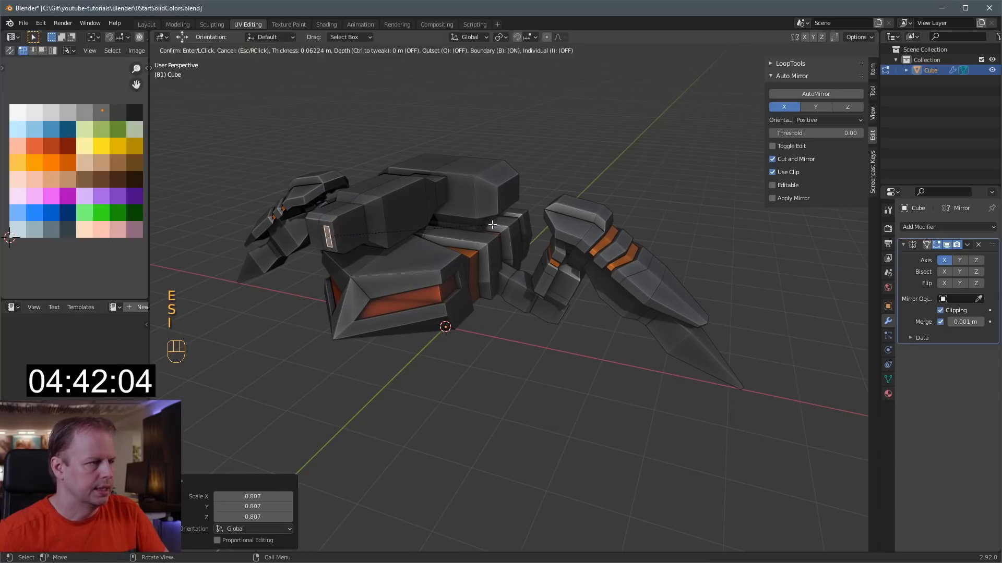
pyautogui.press('b')
pyautogui.click(493, 225)
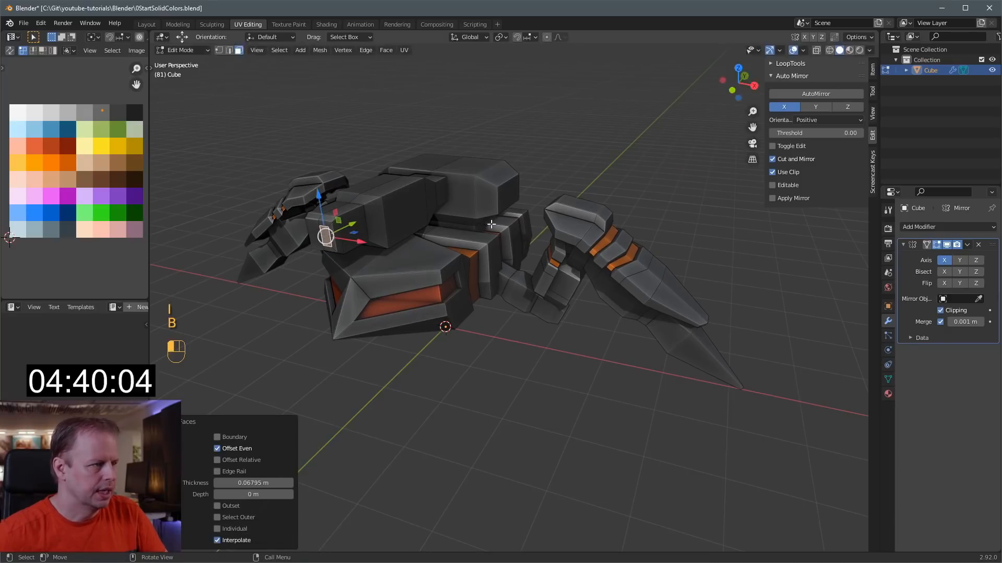
pyautogui.press('e')
pyautogui.click(476, 209)
# - Grow the selection to the bore's inner faces and recolour them with the darkest grey palette swatch
pyautogui.press('ctrl+KP_Add')
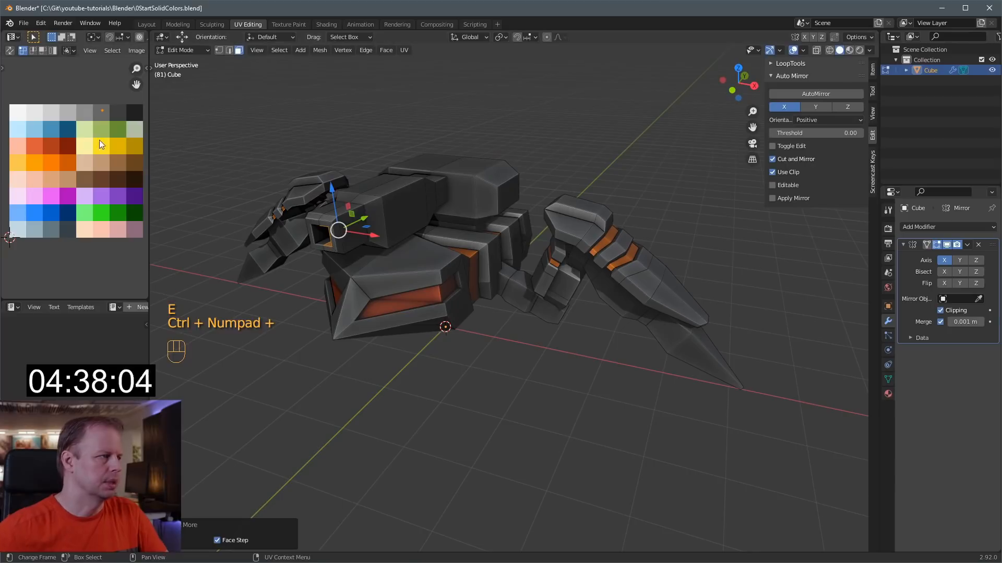
pyautogui.press('g')
pyautogui.click(133, 150)
# - Add six evenly spaced loop cuts around the gun housing
pyautogui.scroll(1, 473, 188)
pyautogui.hotkey('ctrl', 'r')
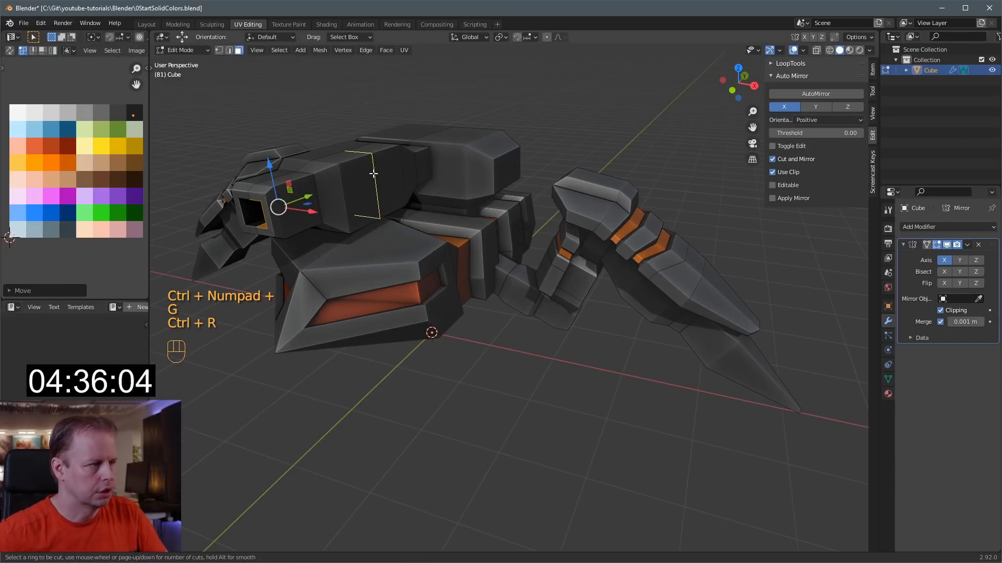
pyautogui.press('6')
pyautogui.click(398, 172)
pyautogui.click(399, 172)
pyautogui.rightClick(400, 172)
pyautogui.press('Escape')
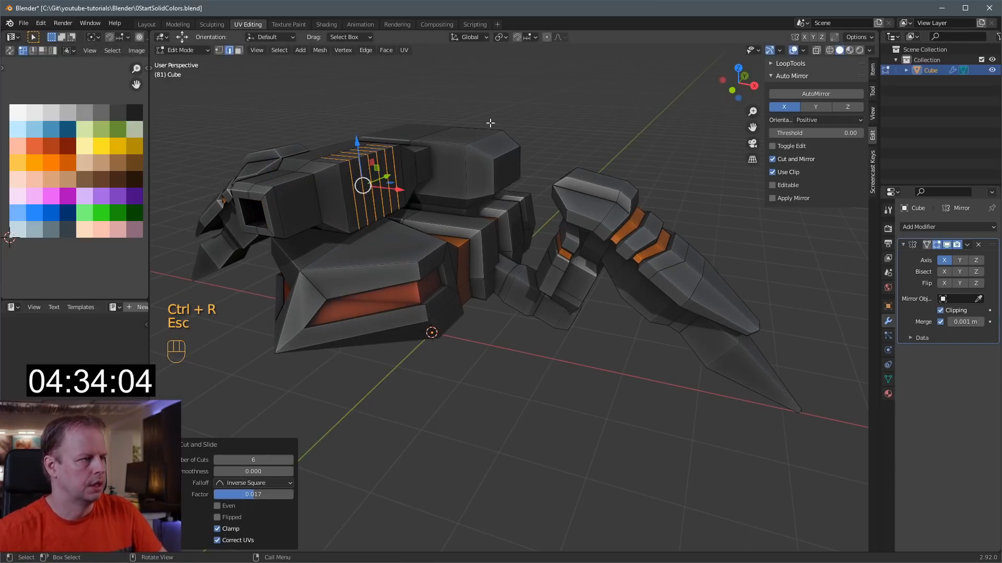
# - Select three alternating face bands around the gun housing and inset them 0.04 m
pyautogui.press('3')
pyautogui.moveTo(399, 173); pyautogui.dragTo(304, 243, button='middle')
pyautogui.press('3')
pyautogui.press('a')
pyautogui.press('a')
pyautogui.press('a')
pyautogui.keyDown('alt'); pyautogui.keyDown('shift'); pyautogui.click(302, 250); pyautogui.keyUp('shift'); pyautogui.keyUp('alt')
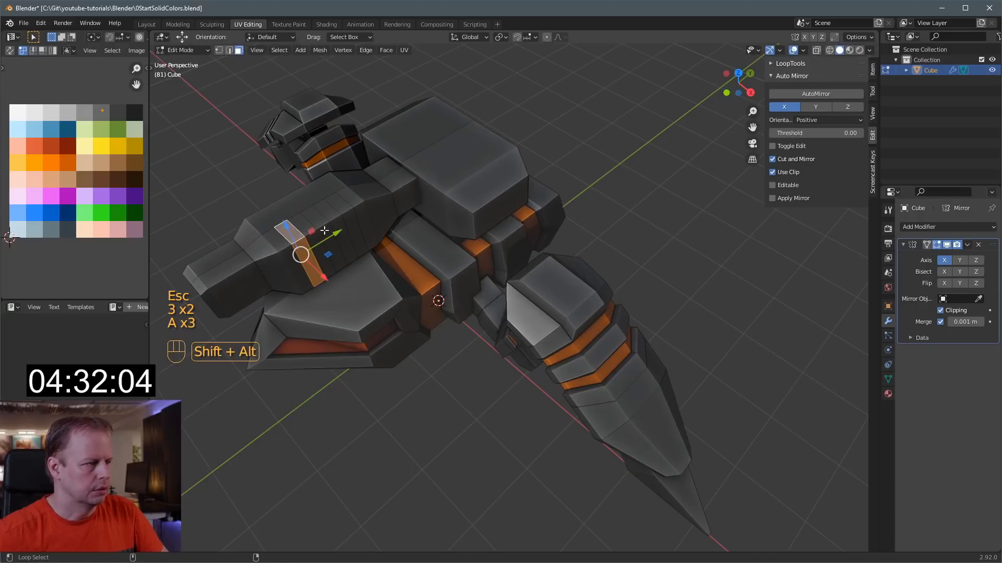
pyautogui.keyDown('alt'); pyautogui.keyDown('shift'); pyautogui.click(313, 246); pyautogui.keyUp('shift'); pyautogui.keyUp('alt')
pyautogui.keyDown('alt'); pyautogui.keyDown('shift'); pyautogui.click(324, 237); pyautogui.keyUp('shift'); pyautogui.keyUp('alt')
pyautogui.press('i')
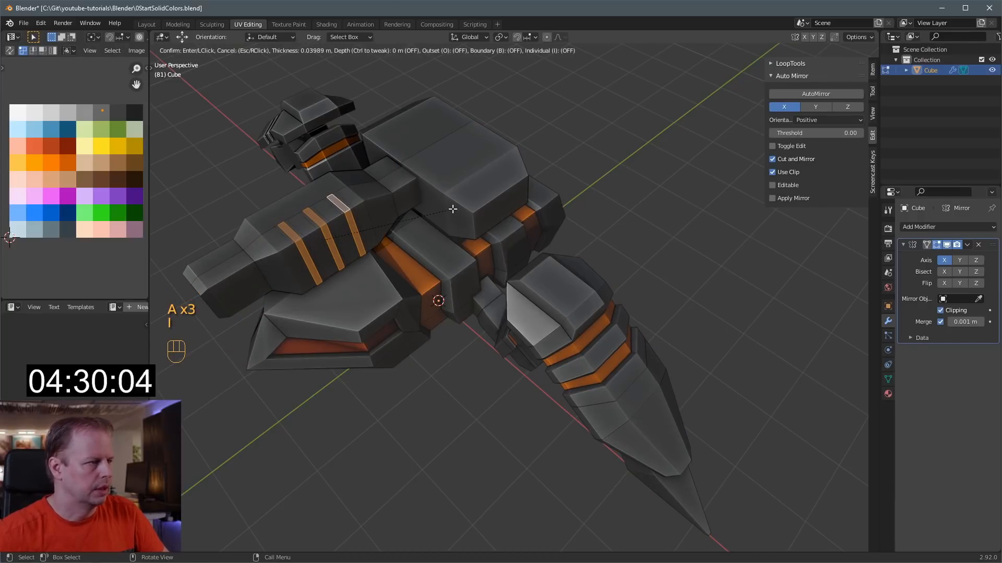
pyautogui.click(324, 234)
# - Shrink the three inset bands about 0.068 m inward as grooves and recolour them with the orange palette swatch
pyautogui.moveTo(324, 235); pyautogui.dragTo(355, 229, button='middle')
pyautogui.hotkey('alt', 's')
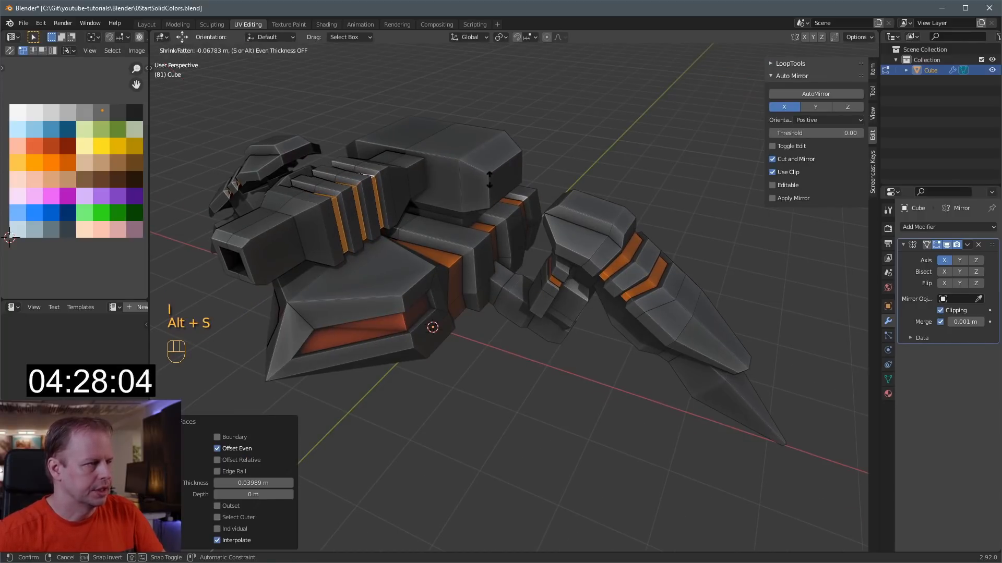
pyautogui.click(490, 180)
pyautogui.press('g')
pyautogui.click(39, 183)
pyautogui.moveTo(431, 180); pyautogui.dragTo(407, 205, button='middle')
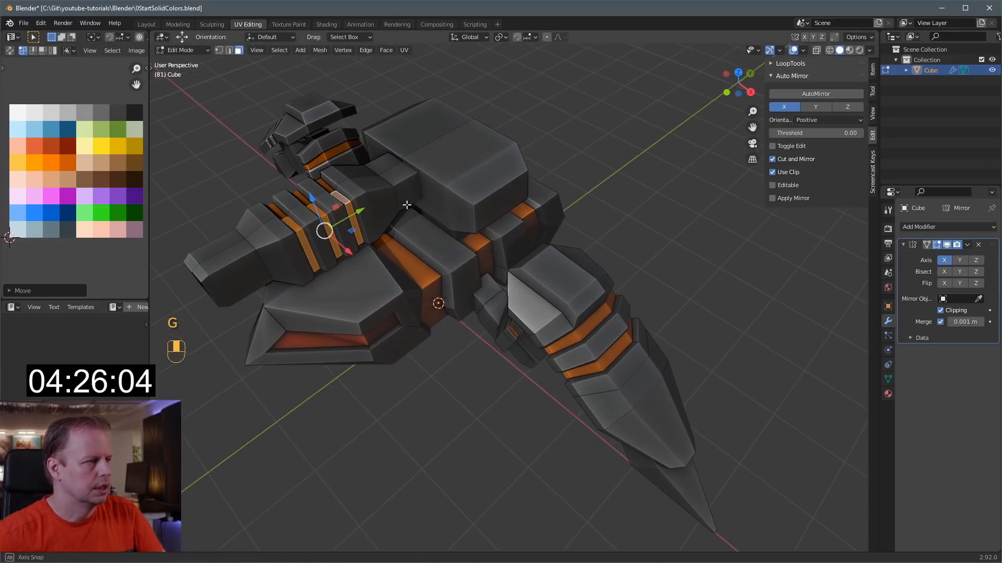
# - Raise the top faces of the two ribs between the housing's grooves about 0.093 m in Z
pyautogui.press('3')
pyautogui.click(326, 201)
pyautogui.keyDown('shift'); pyautogui.click(352, 188); pyautogui.keyUp('shift')
pyautogui.moveTo(328, 163); pyautogui.dragTo(331, 151)
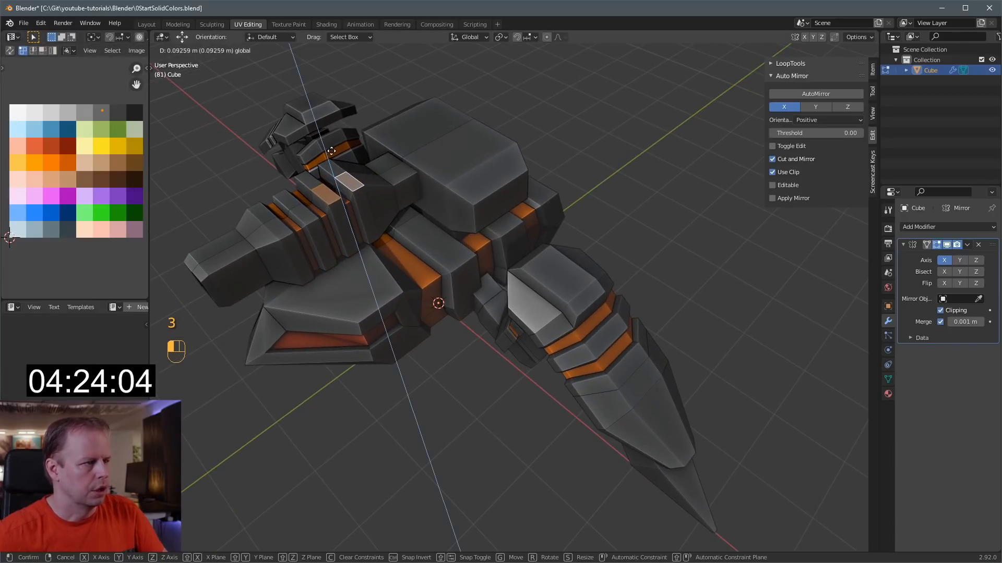
pyautogui.click(331, 151)
# - Select the rear face and the adjoining rear corner face of the large back block
pyautogui.moveTo(331, 151); pyautogui.dragTo(548, 163, button='middle')
pyautogui.keyDown('shift'); pyautogui.click(559, 157); pyautogui.keyUp('shift')
pyautogui.hotkey('alt', 'e')
pyautogui.click(605, 196)
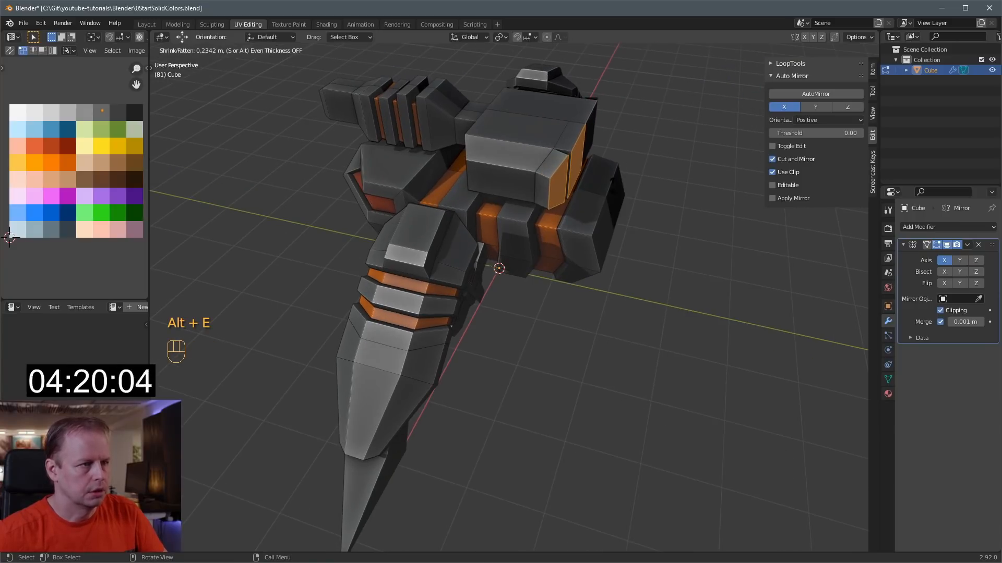
pyautogui.hotkey('ctrl', 'z')
pyautogui.hotkey('ctrl', 'z')
# - Extrude the large block's rear faces 0.388 m along their normals and scale them down in Z
pyautogui.hotkey('alt', 'e')
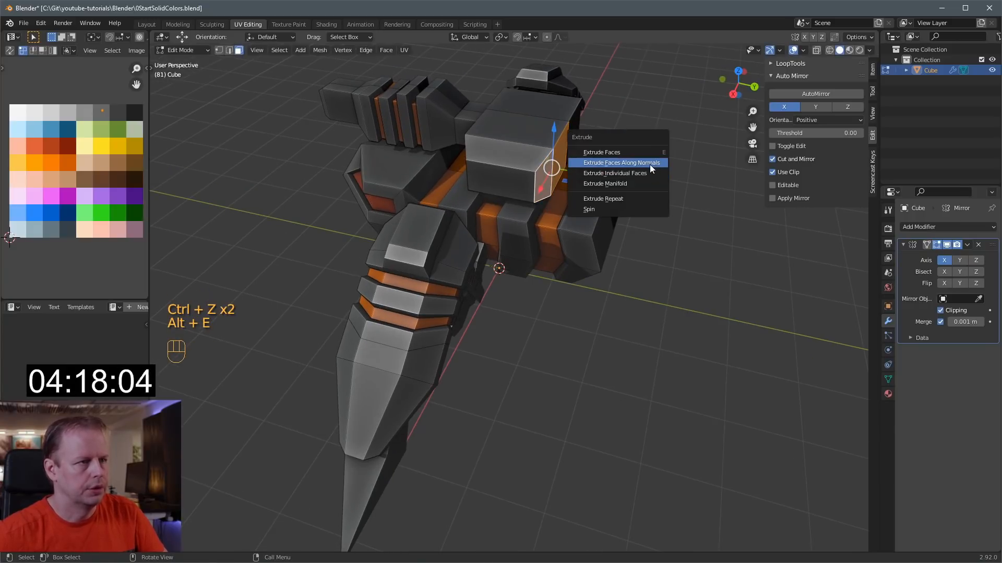
pyautogui.click(650, 164)
pyautogui.click(661, 147)
pyautogui.moveTo(661, 147); pyautogui.dragTo(679, 137, button='middle')
pyautogui.press('s')
pyautogui.press('z')
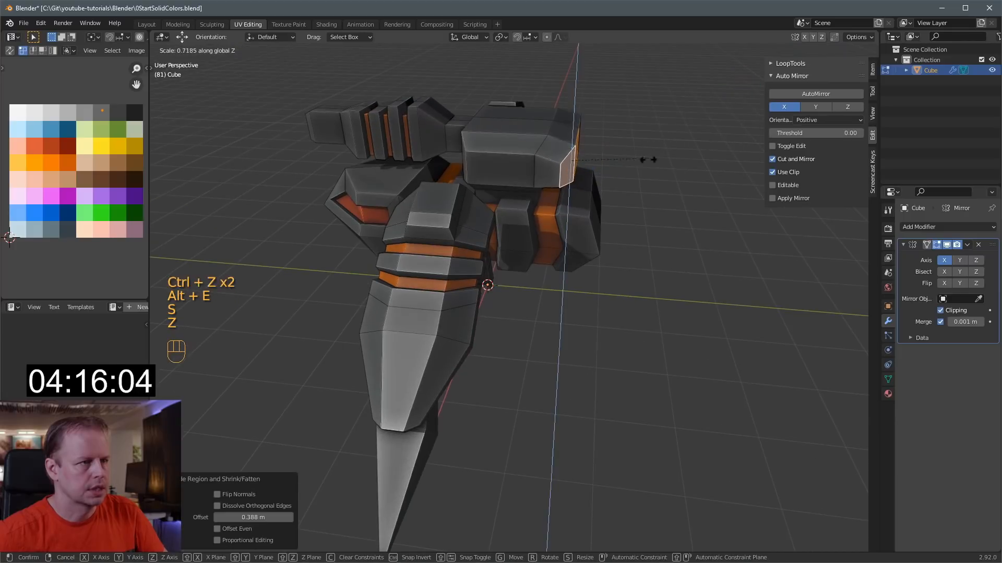
pyautogui.click(619, 167)
# - Rotate the block's rear end faces 26° in the side-facing view and shift them slightly outward and down
pyautogui.moveTo(619, 168); pyautogui.dragTo(637, 136, button='middle')
pyautogui.press('r')
pyautogui.click(636, 170)
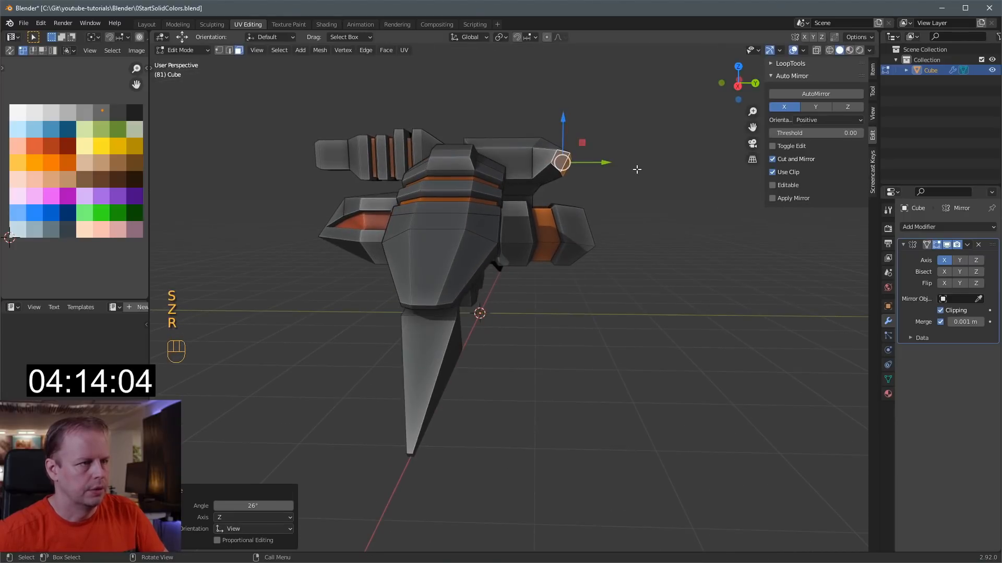
pyautogui.press('g')
pyautogui.click(648, 174)
# - Extrude the rear end faces 0.454 m, scale them to about 0.49, and move them down into a drooping tail
pyautogui.press('e')
pyautogui.click(670, 196)
pyautogui.press('s')
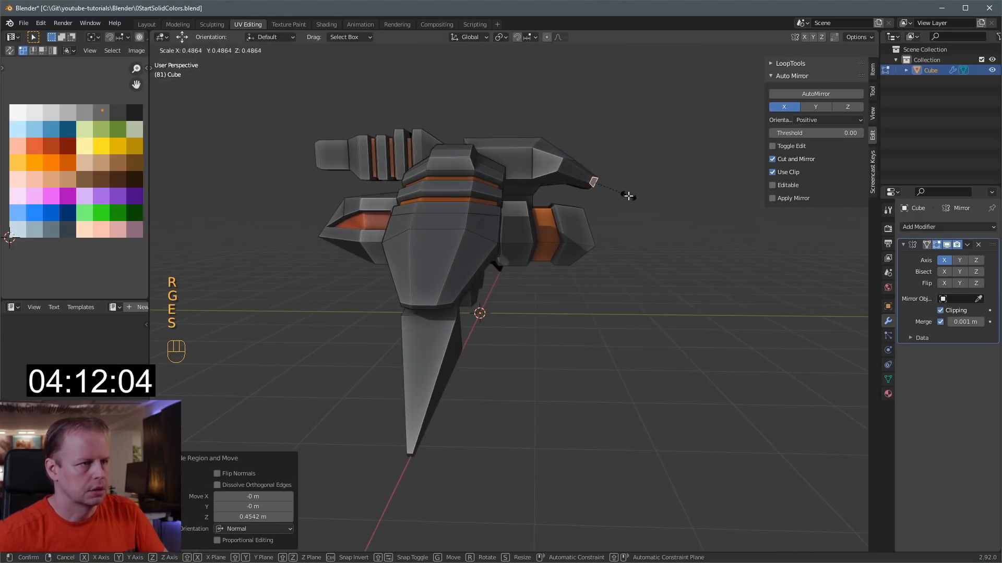
pyautogui.click(630, 193)
pyautogui.press('g')
pyautogui.click(628, 205)
# - Add two centred loop cuts around the large back block
pyautogui.moveTo(628, 205); pyautogui.dragTo(514, 131, button='middle')
pyautogui.hotkey('ctrl', 'r')
pyautogui.click(518, 131)
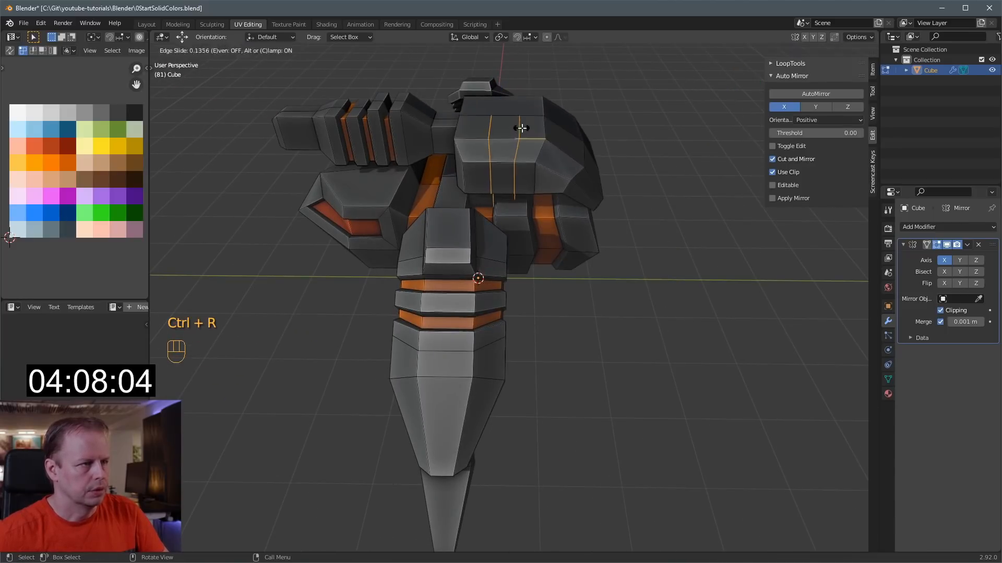
pyautogui.rightClick(521, 129)
# - Select the face band between the new loop cuts and inset it 0.047 m
pyautogui.press('3')
pyautogui.press('a')
pyautogui.press('a')
pyautogui.keyDown('alt'); pyautogui.keyDown('shift'); pyautogui.click(507, 157); pyautogui.keyUp('shift'); pyautogui.keyUp('alt')
pyautogui.moveTo(529, 151); pyautogui.dragTo(587, 136, button='middle')
pyautogui.press('i')
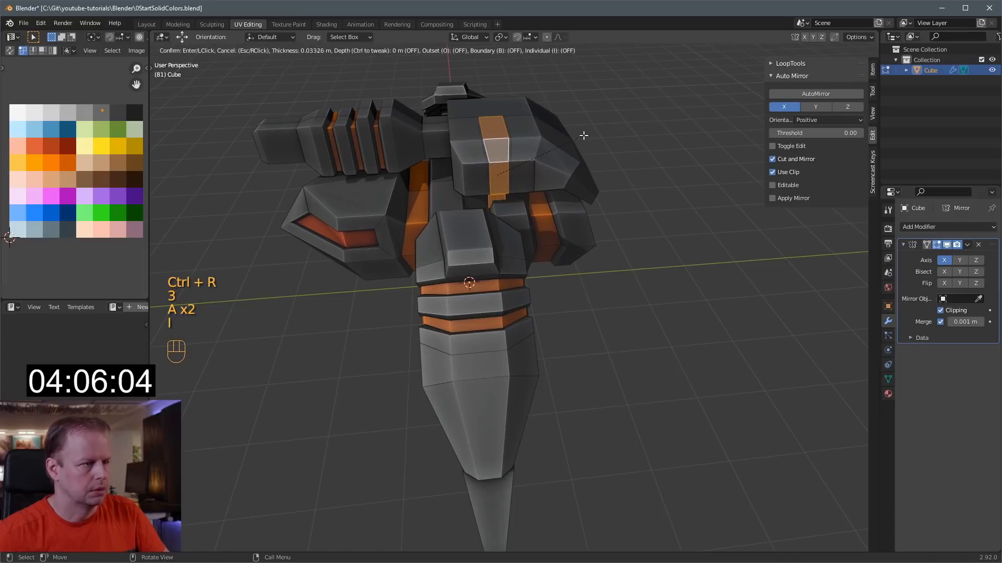
pyautogui.click(583, 137)
# - Shrink the inset band 0.058 m inward as a groove and recolour it with the orange palette swatch
pyautogui.hotkey('alt', 's')
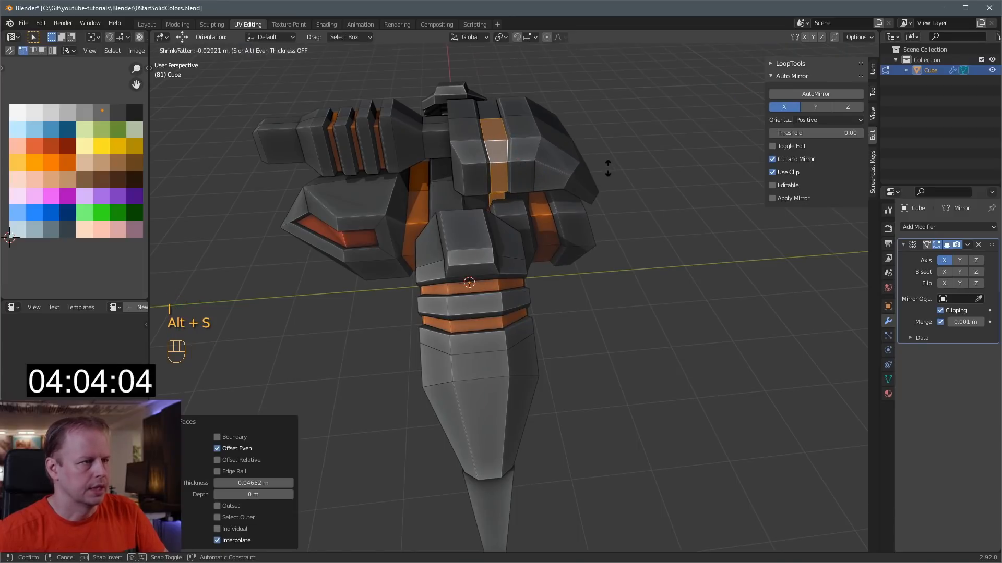
pyautogui.click(607, 167)
pyautogui.press('g')
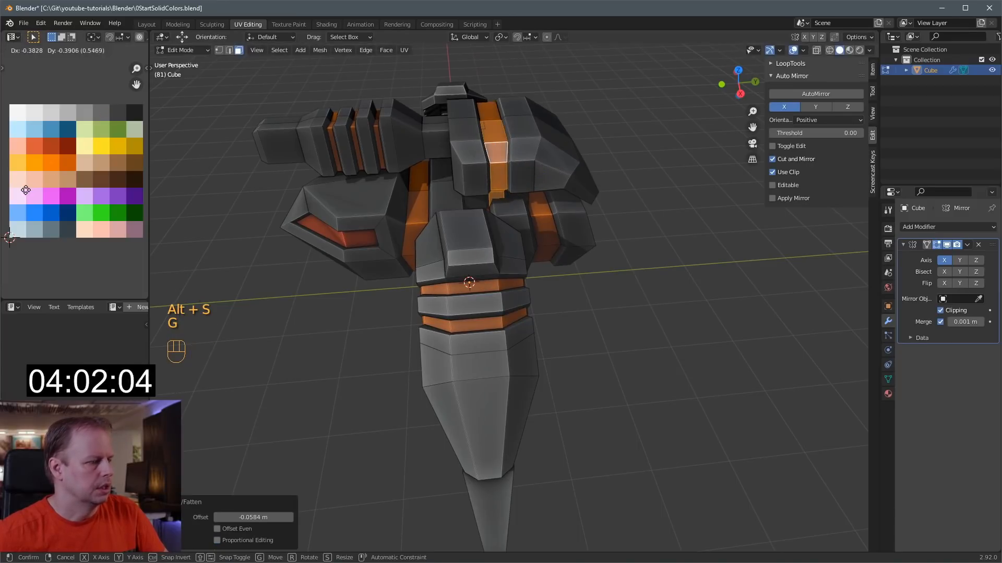
pyautogui.click(29, 194)
# - Raise the top edges on both sides of the back block's groove 0.081 m in Z
pyautogui.press('2')
pyautogui.click(462, 117)
pyautogui.keyDown('shift'); pyautogui.click(518, 115); pyautogui.keyUp('shift')
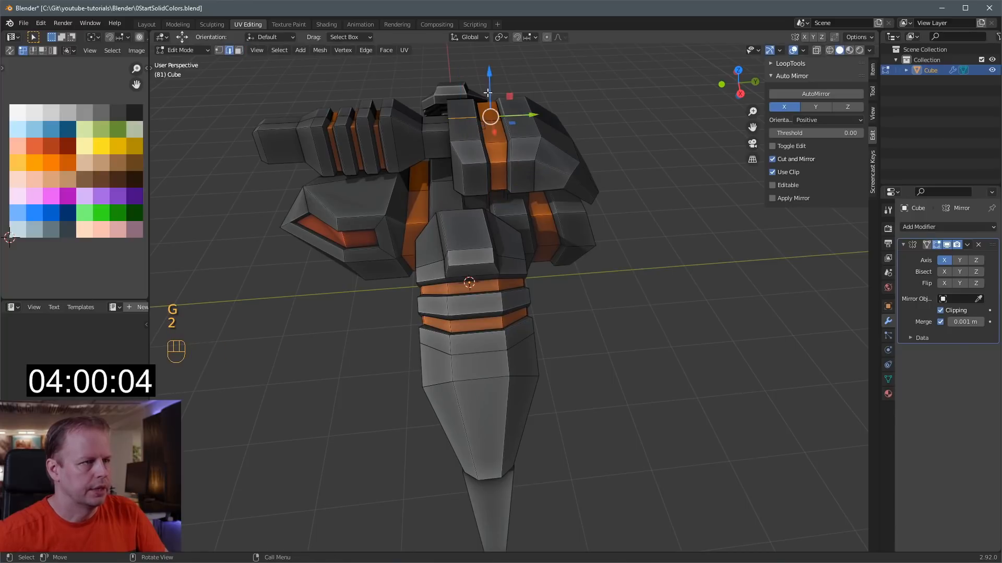
pyautogui.moveTo(491, 78); pyautogui.dragTo(490, 71)
pyautogui.moveTo(507, 141); pyautogui.dragTo(577, 114, button='middle')
pyautogui.scroll(-4, 577, 114)
pyautogui.moveTo(537, 222); pyautogui.dragTo(574, 193, button='middle')
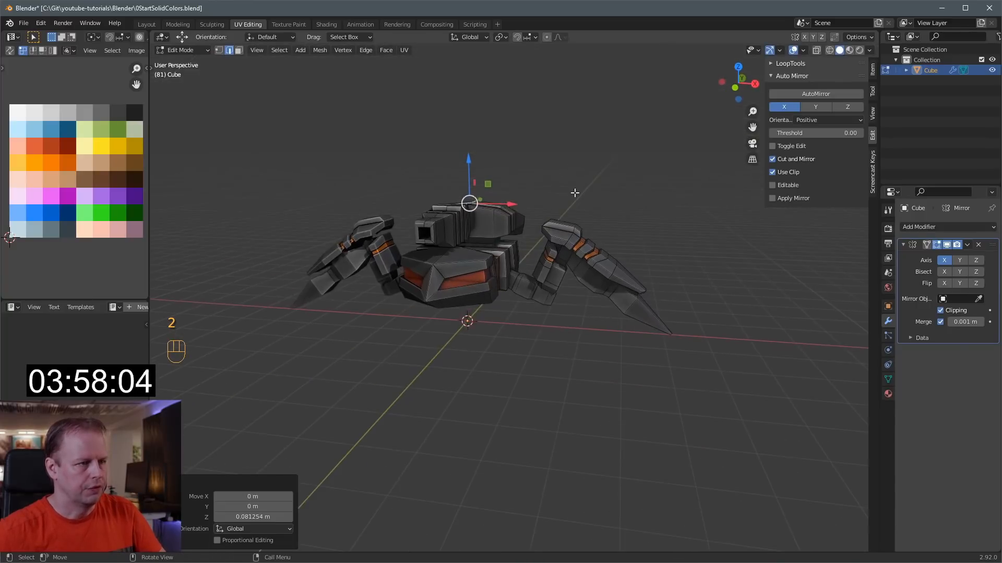
# - Recolour the face loops at the leg's knee, lower joint and hip connection with the darker grey palette swatch
pyautogui.scroll(3, 555, 262)
pyautogui.press('Tab')
pyautogui.press('Tab')
pyautogui.press('3')
pyautogui.press('a')
pyautogui.press('a')
pyautogui.press('a')
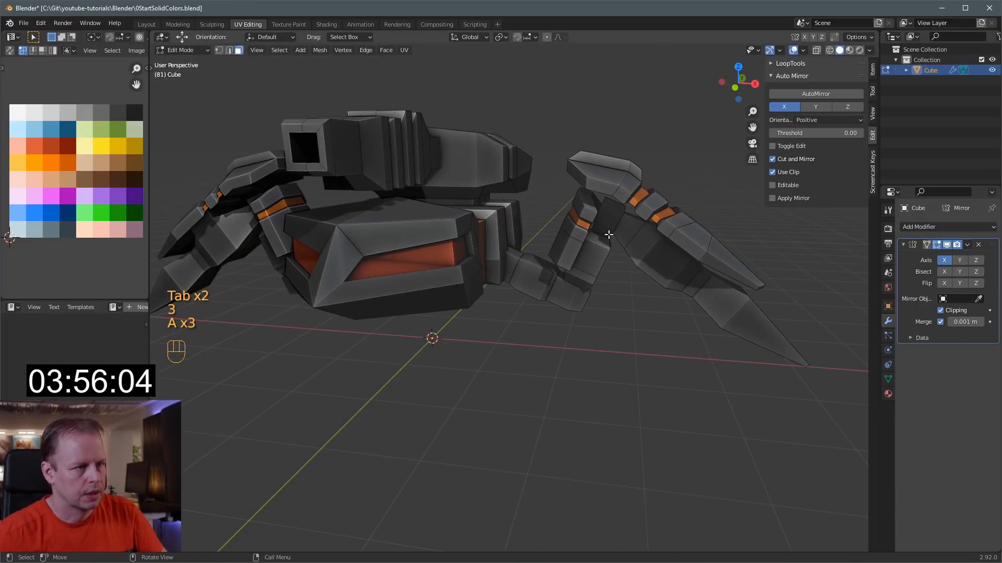
pyautogui.keyDown('alt'); pyautogui.keyDown('shift'); pyautogui.click(610, 234); pyautogui.keyUp('shift'); pyautogui.keyUp('alt')
pyautogui.keyDown('alt'); pyautogui.keyDown('shift'); pyautogui.click(670, 276); pyautogui.keyUp('shift'); pyautogui.keyUp('alt')
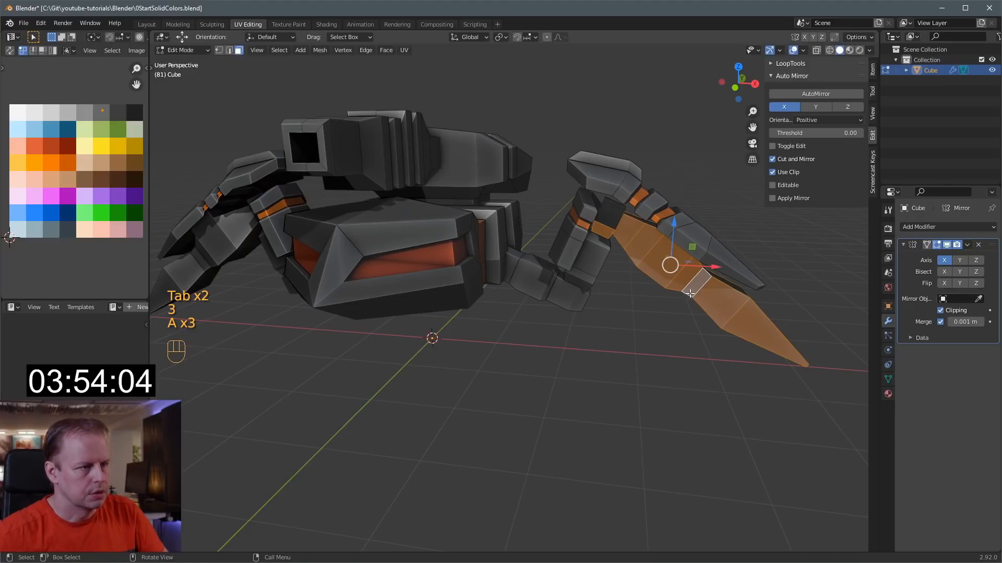
pyautogui.hotkey('ctrl', 'z')
pyautogui.keyDown('alt'); pyautogui.keyDown('shift'); pyautogui.click(690, 287); pyautogui.keyUp('shift'); pyautogui.keyUp('alt')
pyautogui.keyDown('alt'); pyautogui.keyDown('shift'); pyautogui.click(515, 269); pyautogui.keyUp('shift'); pyautogui.keyUp('alt')
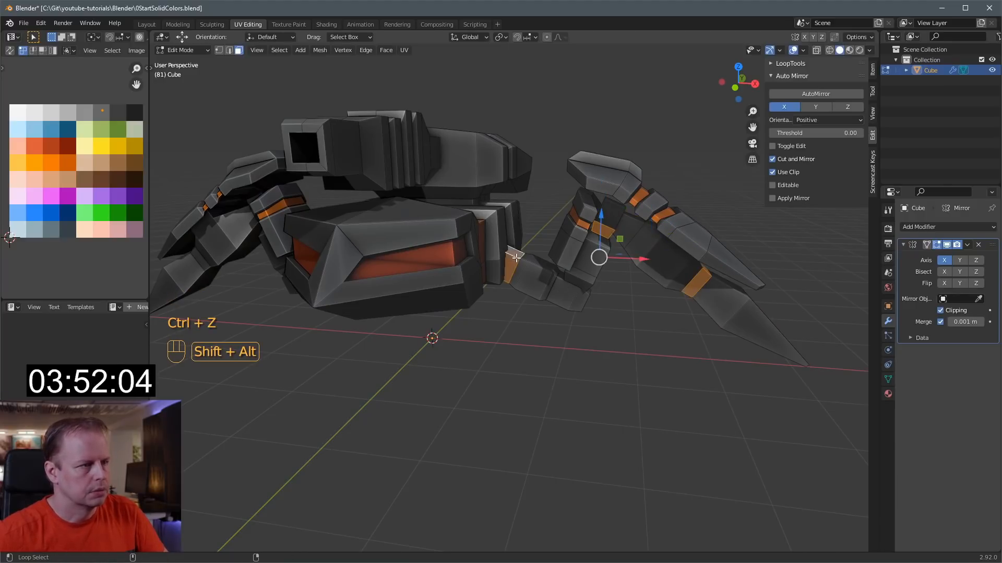
pyautogui.press('g')
pyautogui.click(113, 142)
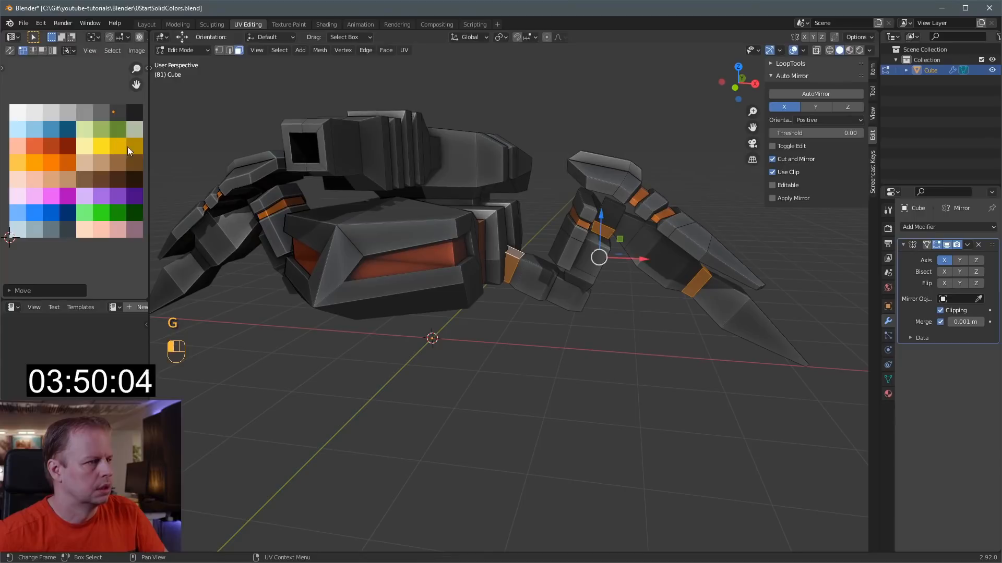
# - In top view, move the inner face of the leg's upper block -0.007 m in X and 0.054 m in Y, and leave Edit Mode
pyautogui.moveTo(469, 235); pyautogui.dragTo(490, 230, button='middle')
pyautogui.scroll(-3, 491, 230)
pyautogui.scroll(3, 493, 230)
pyautogui.press('a')
pyautogui.press('a')
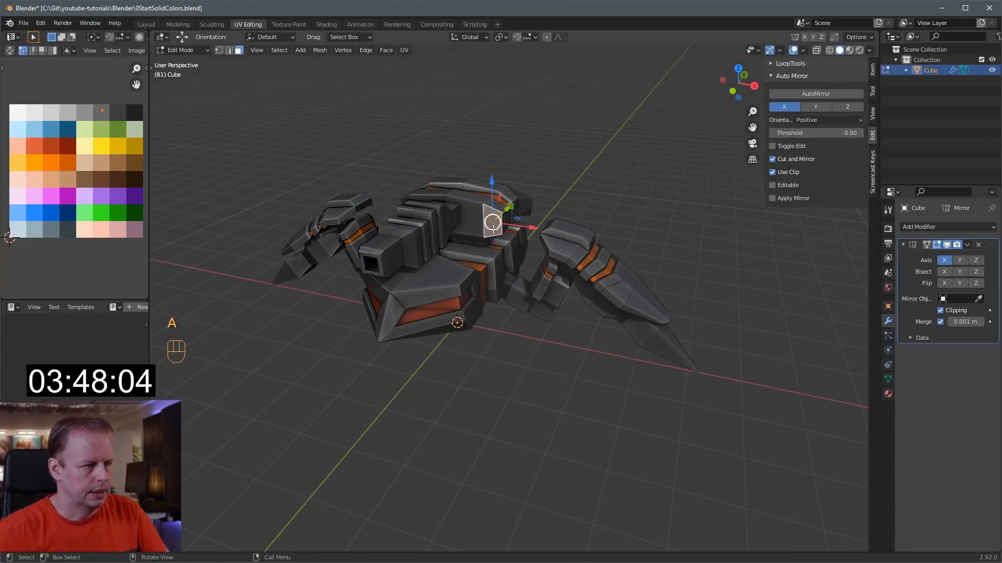
pyautogui.press('KP_7')
pyautogui.click(567, 351)
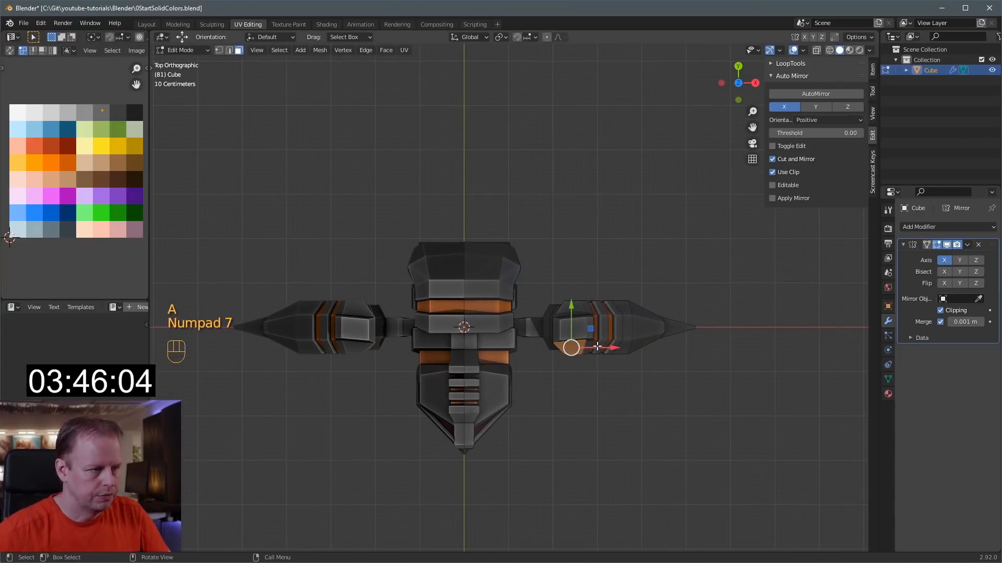
pyautogui.scroll(3, 574, 349)
pyautogui.click(584, 349)
pyautogui.press('g')
pyautogui.click(597, 330)
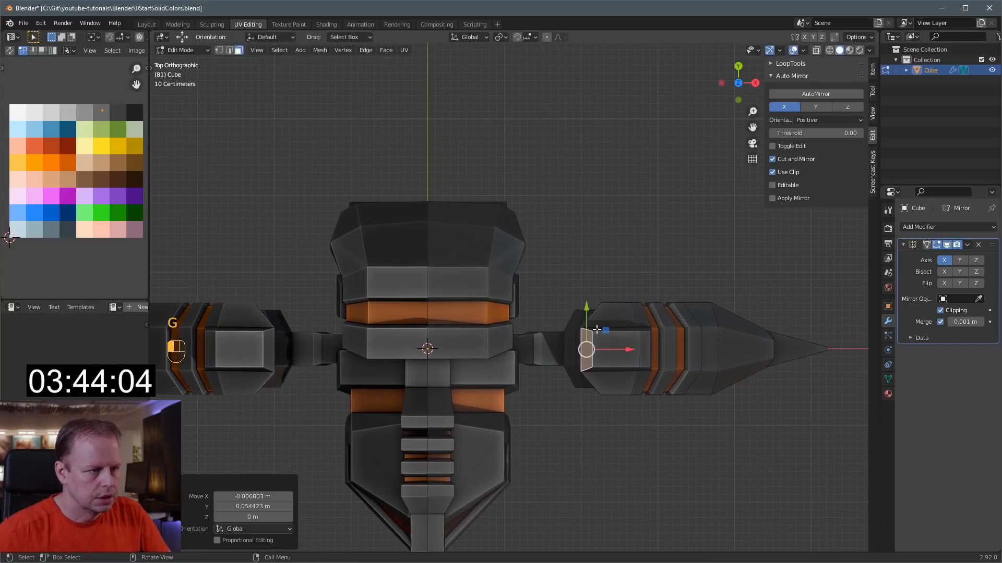
pyautogui.scroll(-4, 598, 334)
pyautogui.press('Tab')
# - Add a single-bone armature with a 1 m radius at the world origin
pyautogui.moveTo(599, 334); pyautogui.dragTo(595, 226, button='middle')
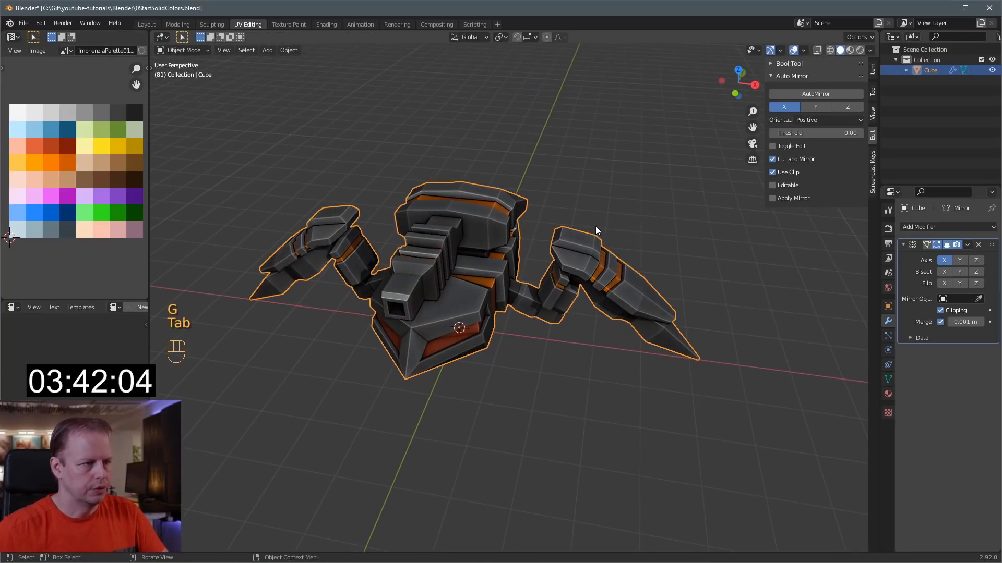
pyautogui.hotkey('shift', 'a')
pyautogui.click(590, 223)
pyautogui.press('KP_3')
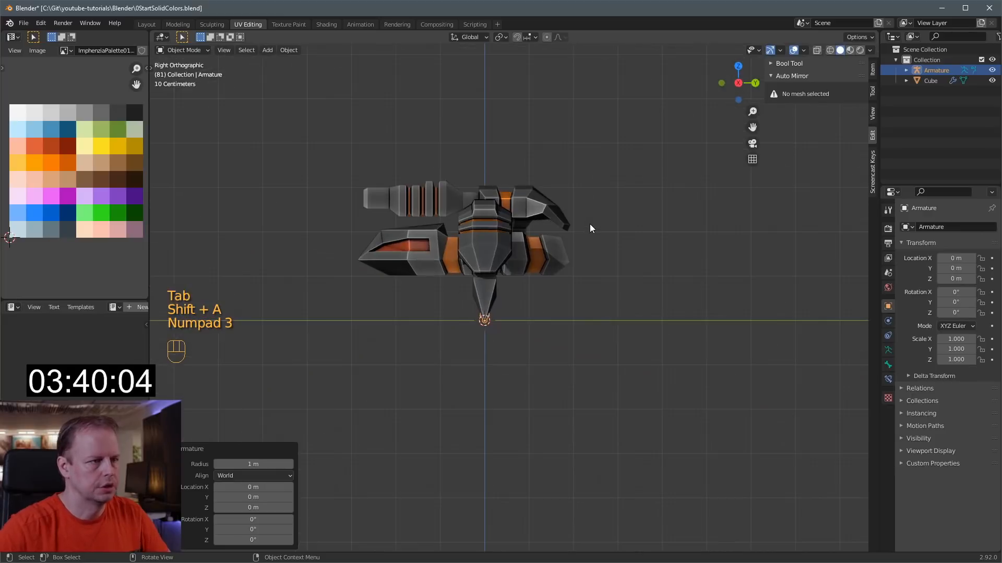
pyautogui.click(495, 303)
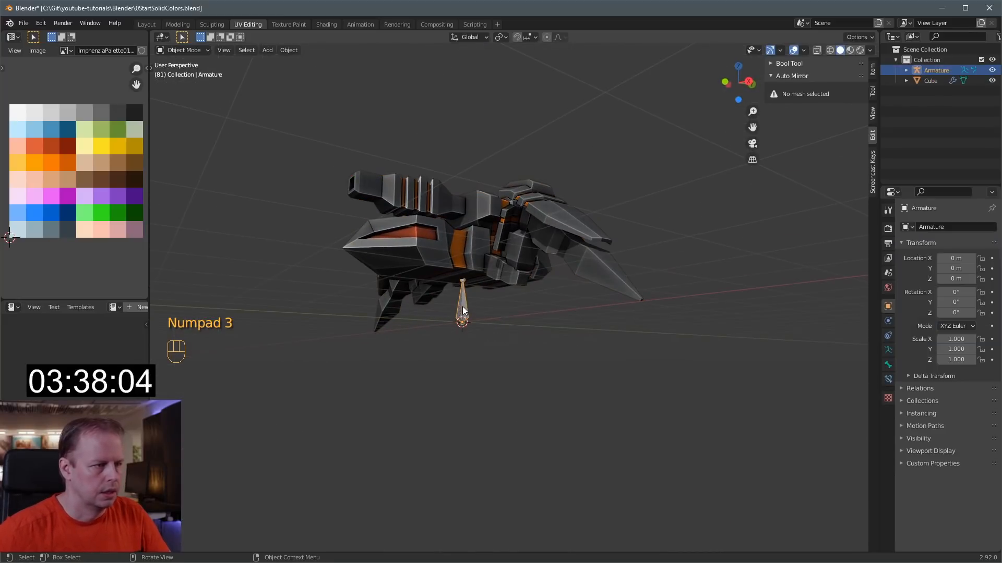
# - Set the armature's viewport display to In Front so its bones draw over the mesh
pyautogui.click(888, 364)
pyautogui.click(888, 349)
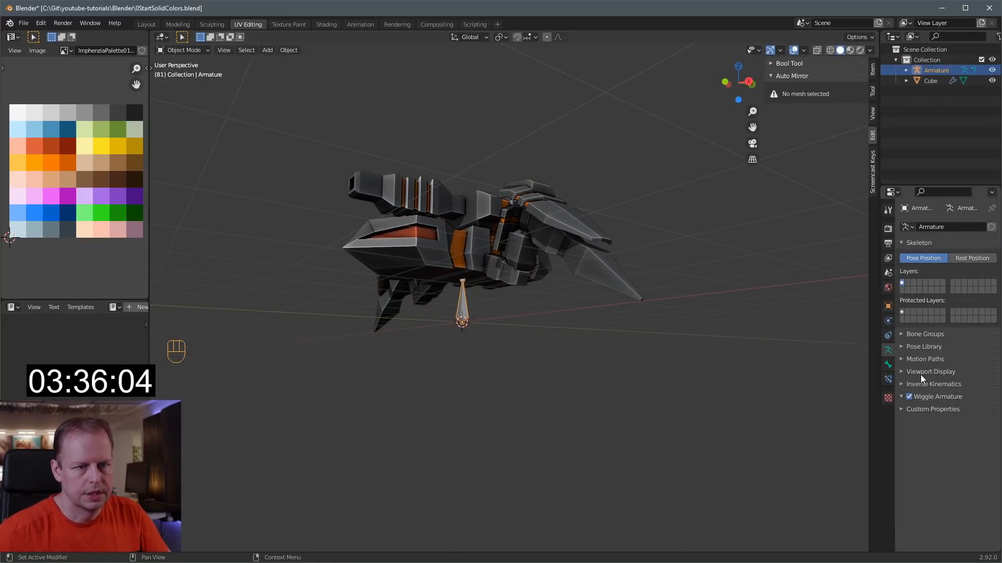
pyautogui.click(930, 371)
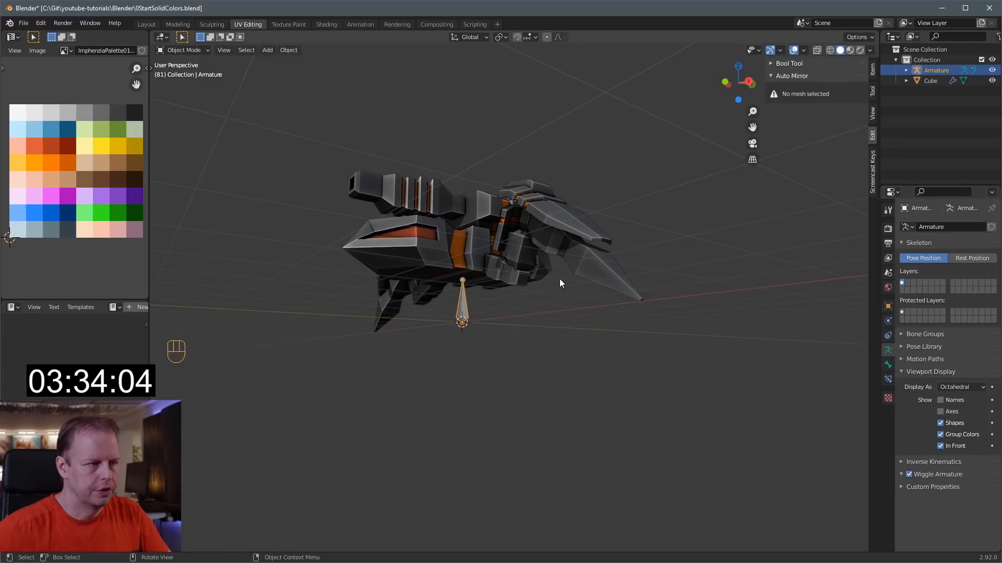
# - In side view, rotate the bone -90° and move it about 0.07 m in Y and 0.976 m in Z into the body
pyautogui.press('KP_3')
pyautogui.press('Tab')
pyautogui.click(485, 309)
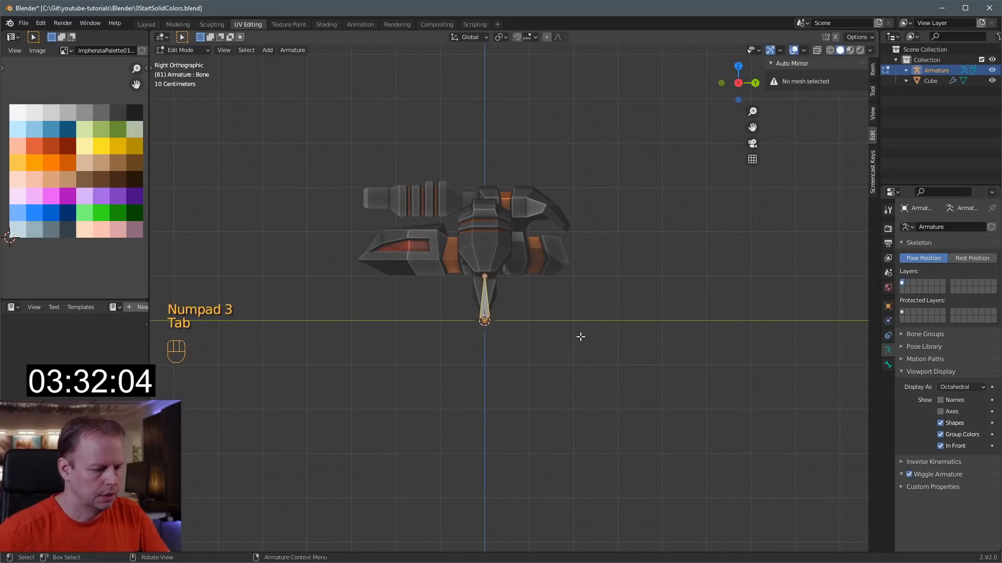
pyautogui.press('r')
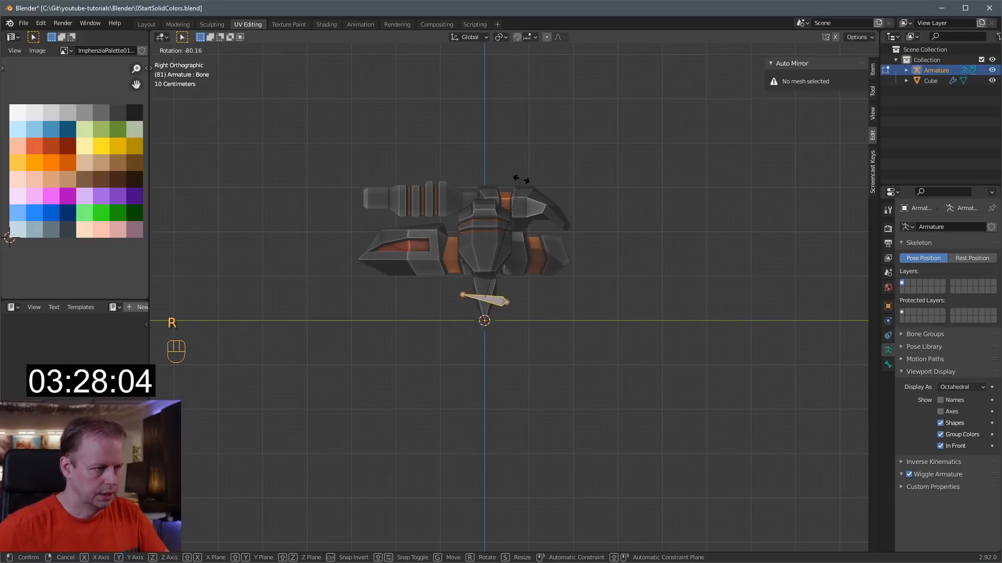
pyautogui.write('-90')
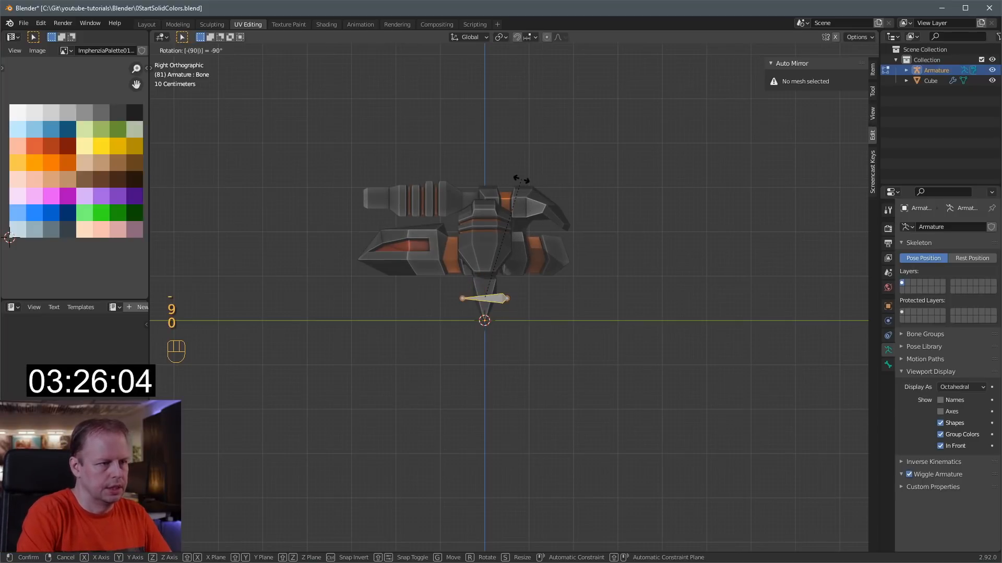
pyautogui.press('Return')
pyautogui.press('g')
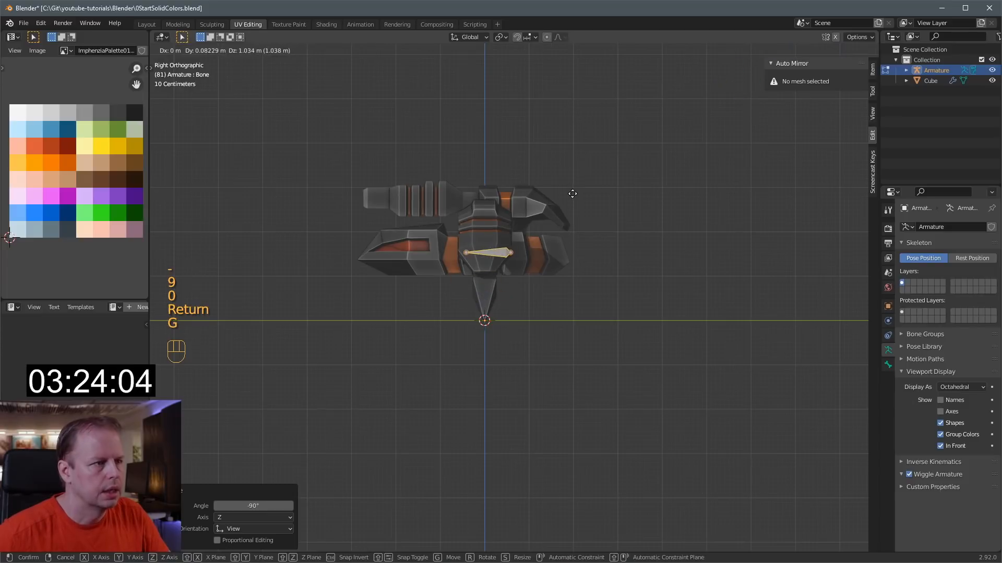
pyautogui.click(516, 237)
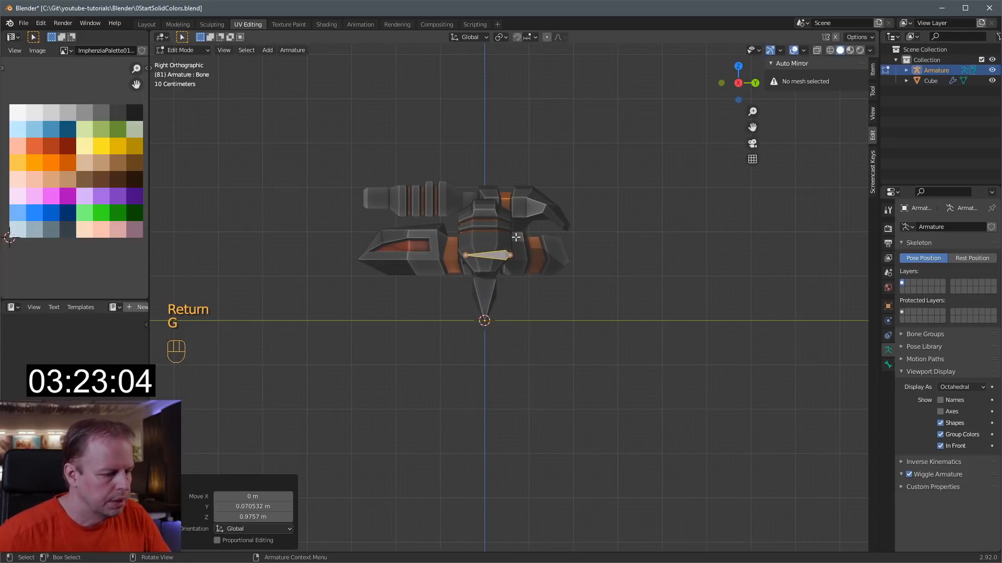
# - Lengthen the body bone by moving its front tip forward along Y
pyautogui.click(466, 256)
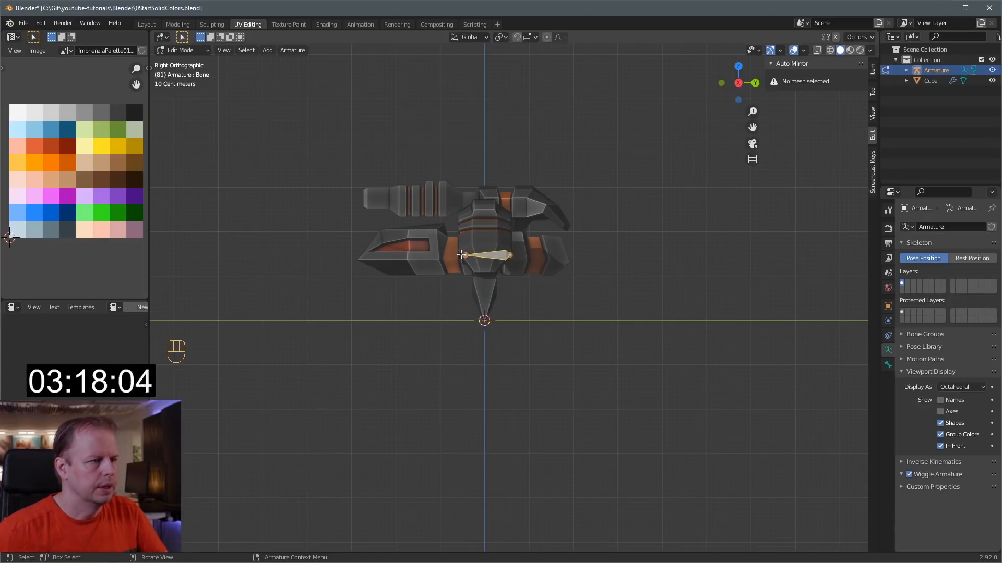
pyautogui.hotkey('shift', 'space')
pyautogui.press('g')
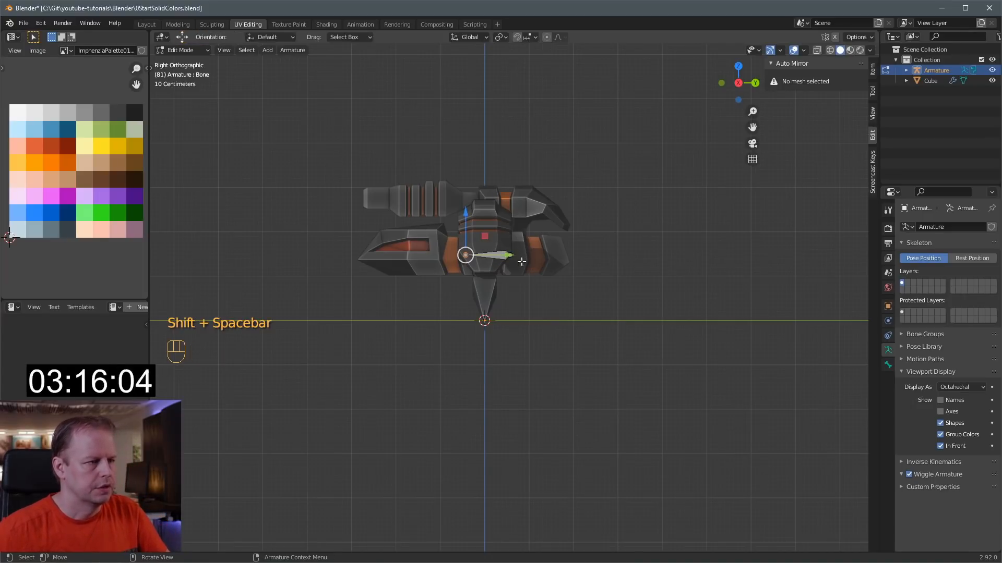
pyautogui.moveTo(511, 257); pyautogui.dragTo(486, 259)
# - Duplicate the body bone up into the turret, and duplicate that copy -1.763 m in Y and 0.141 m in Z into the barrel
pyautogui.click(499, 258)
pyautogui.hotkey('shift', 'd')
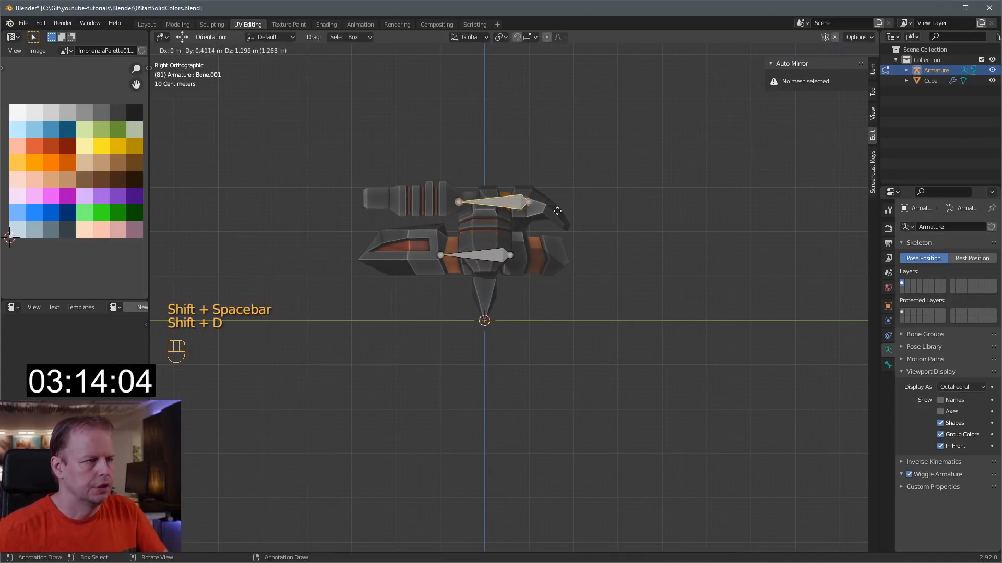
pyautogui.click(562, 214)
pyautogui.hotkey('shift', 'd')
pyautogui.click(484, 210)
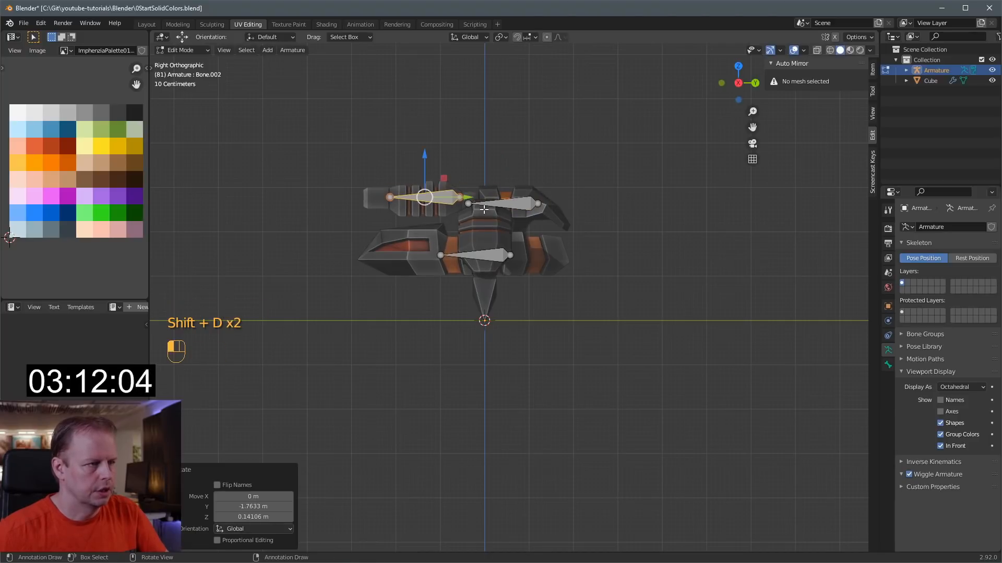
# - Rename the body bone Root and try to rename the turret bone Turet
pyautogui.moveTo(452, 227); pyautogui.dragTo(473, 254, button='middle')
pyautogui.click(473, 254)
pyautogui.press('F2')
pyautogui.write('Root')
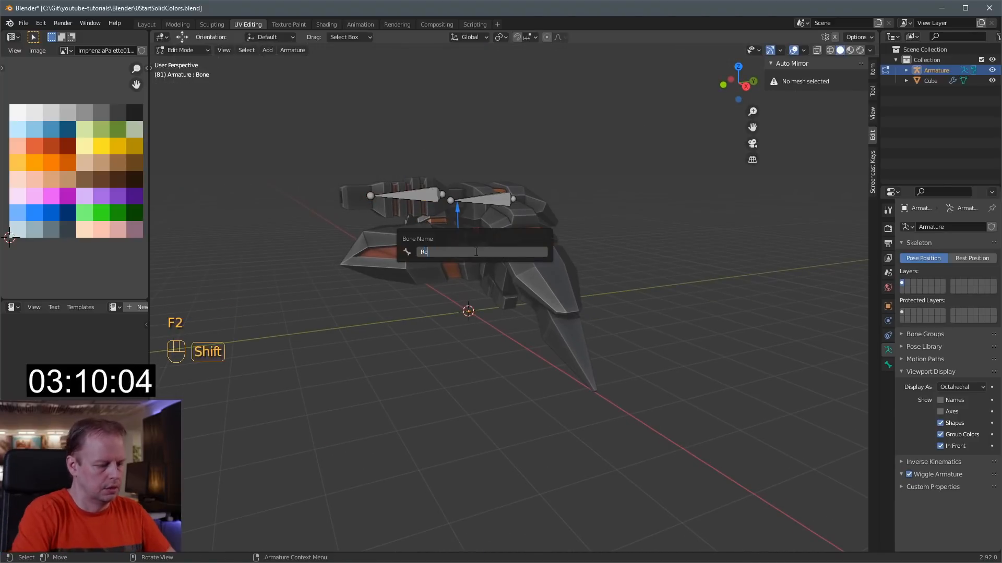
pyautogui.press('Return')
pyautogui.click(488, 200)
pyautogui.press('F2')
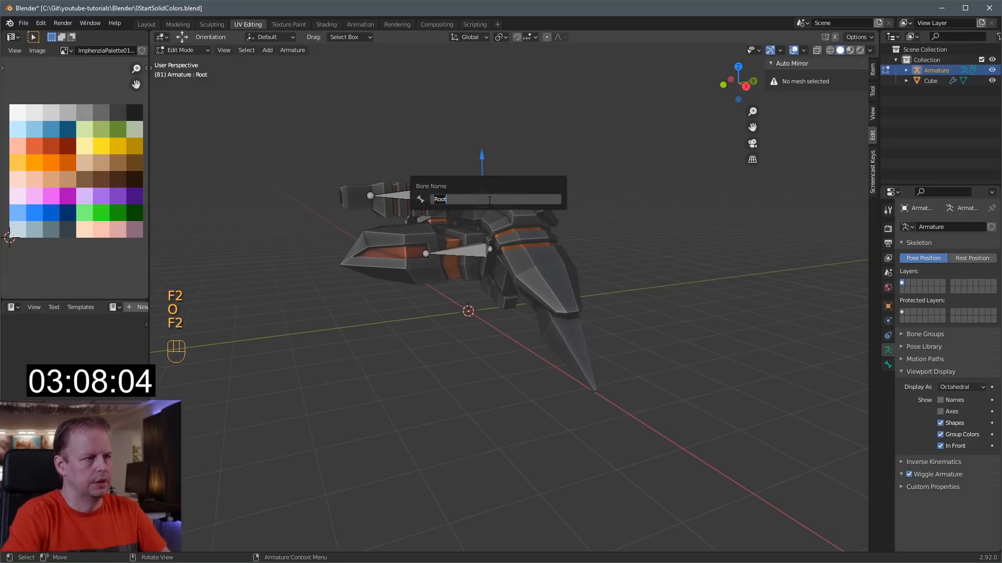
pyautogui.write('Turret')
pyautogui.press('Return')
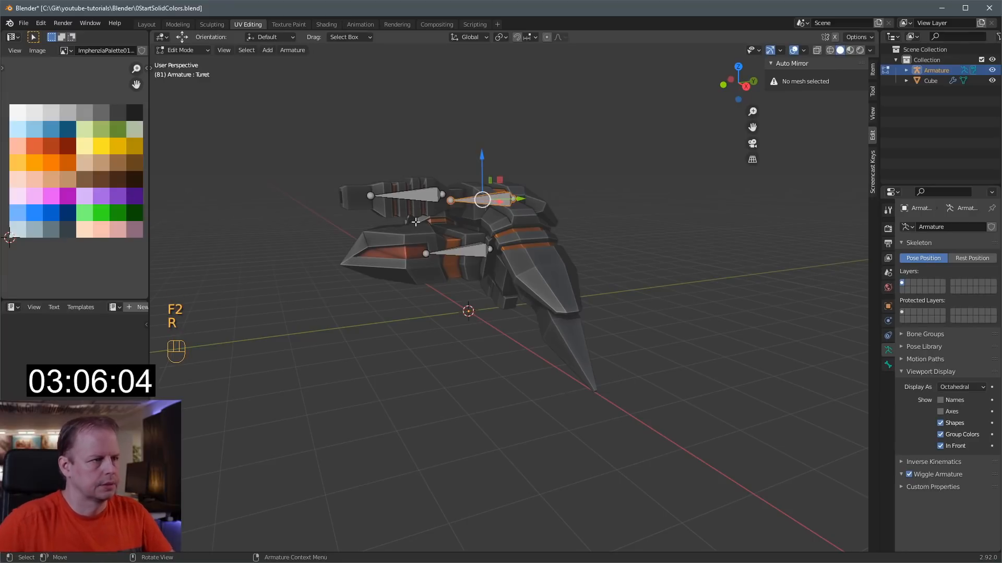
# - Rename the bone in the barrel Gun
pyautogui.click(421, 202)
pyautogui.press('F2')
pyautogui.write('Gun')
pyautogui.press('Return')
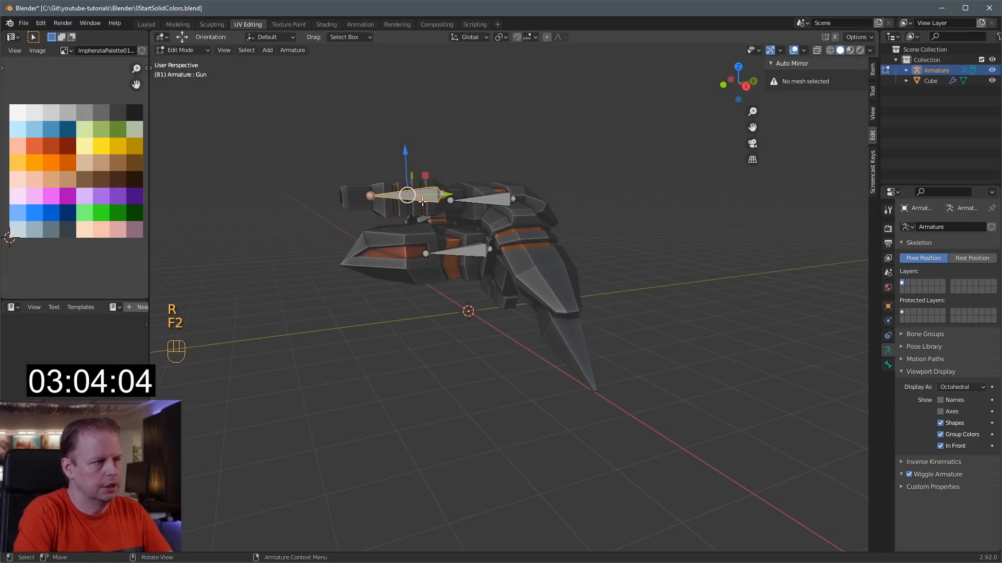
# - Parent the turret bone to the body bone with Keep Offset
pyautogui.click(479, 258)
pyautogui.keyDown('shift'); pyautogui.click(497, 200); pyautogui.keyUp('shift')
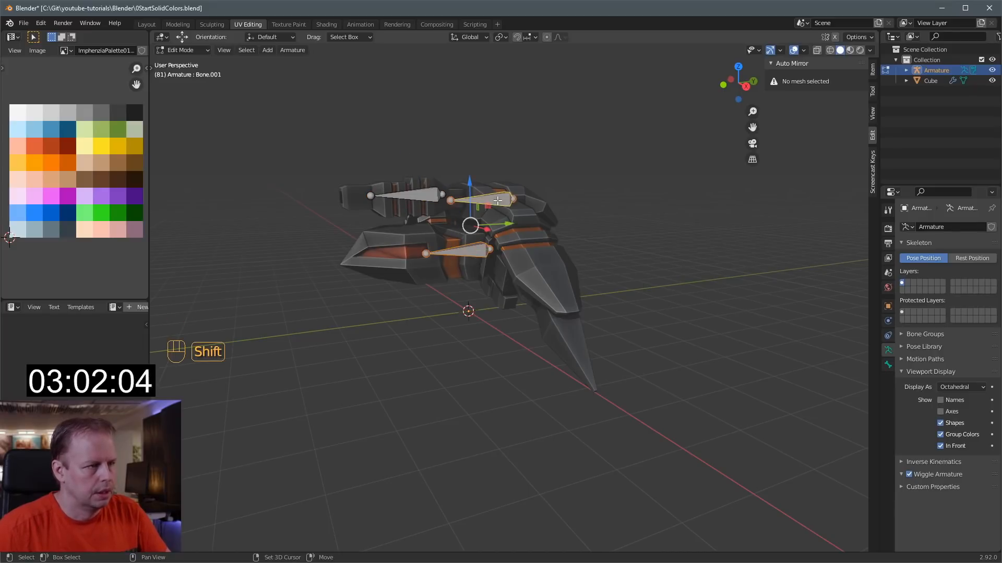
pyautogui.keyDown('shift'); pyautogui.click(470, 250); pyautogui.keyUp('shift')
pyautogui.hotkey('ctrl', 'p')
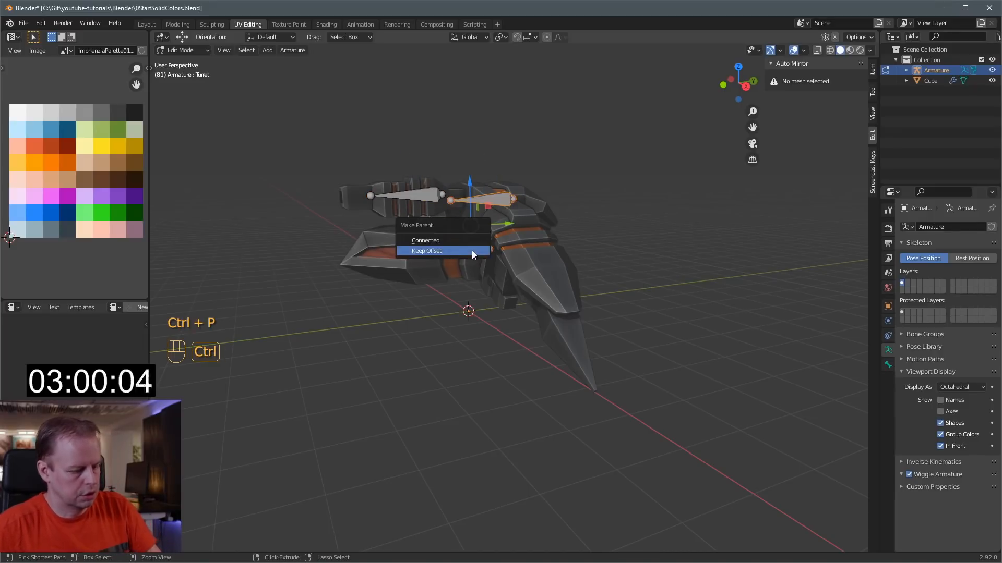
pyautogui.click(460, 251)
# - Parent the barrel bone to the turret bone with Keep Offset
pyautogui.click(407, 196)
pyautogui.keyDown('shift'); pyautogui.click(497, 203); pyautogui.keyUp('shift')
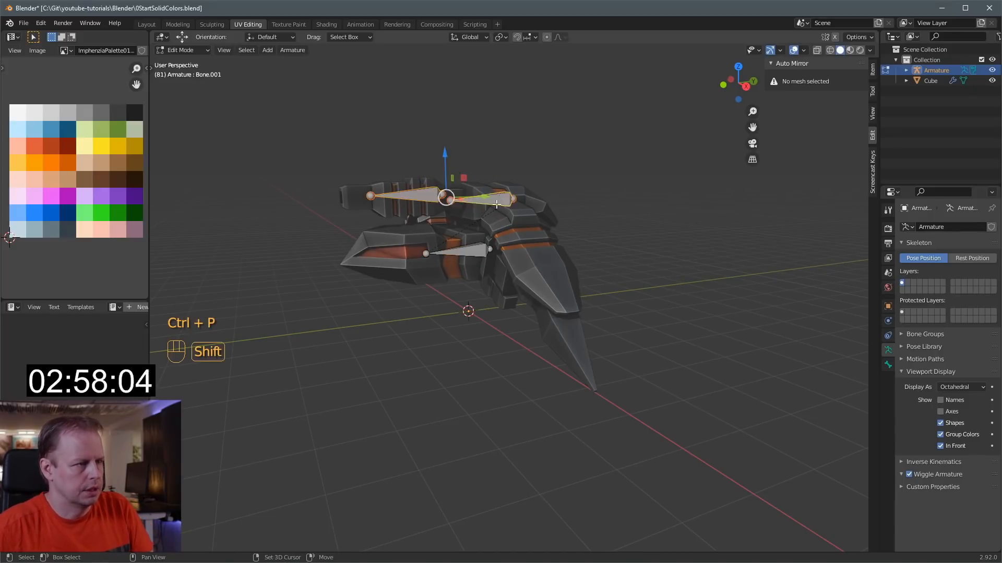
pyautogui.hotkey('ctrl', 'p')
pyautogui.click(483, 204)
# - In front view, extrude a new bone sideways from the body bone's rear joint toward the +X leg
pyautogui.moveTo(483, 205); pyautogui.dragTo(485, 249, button='middle')
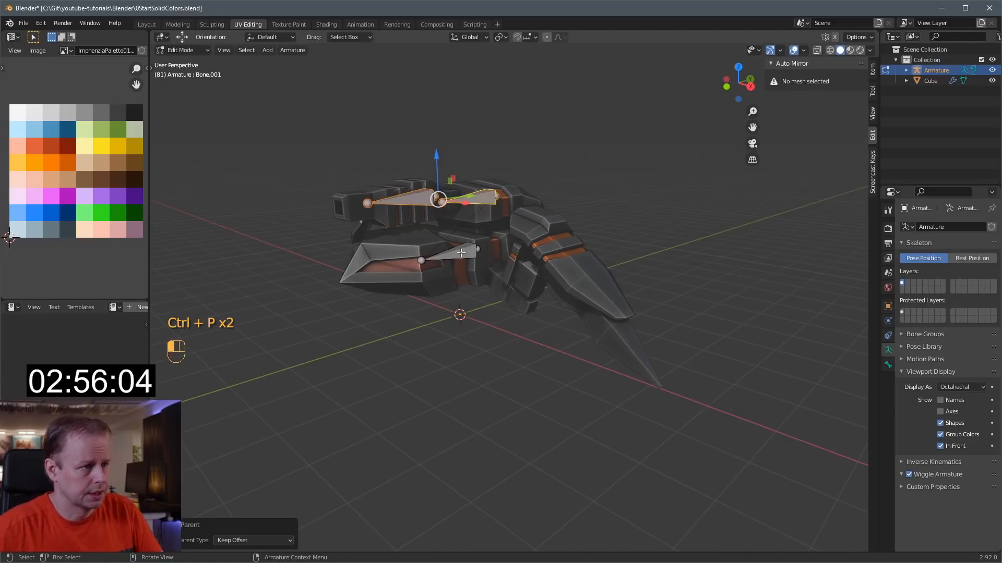
pyautogui.click(485, 250)
pyautogui.press('KP_1')
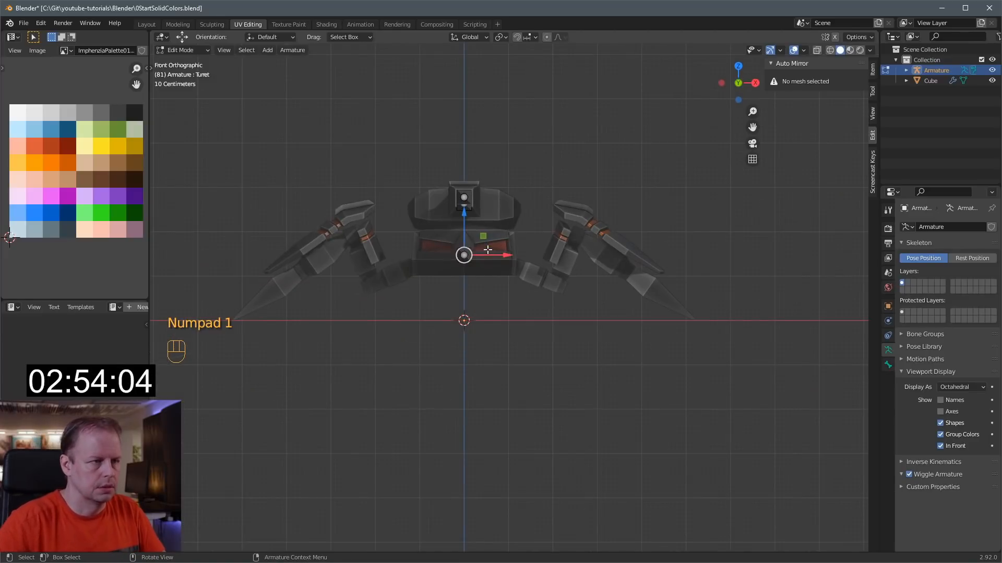
pyautogui.press('e')
pyautogui.moveTo(519, 263); pyautogui.dragTo(528, 264, button='middle')
pyautogui.click(528, 265)
# - Move the new bone onto the leg's innermost segment and adjust its ends to run from the body to the first leg joint
pyautogui.click(486, 255)
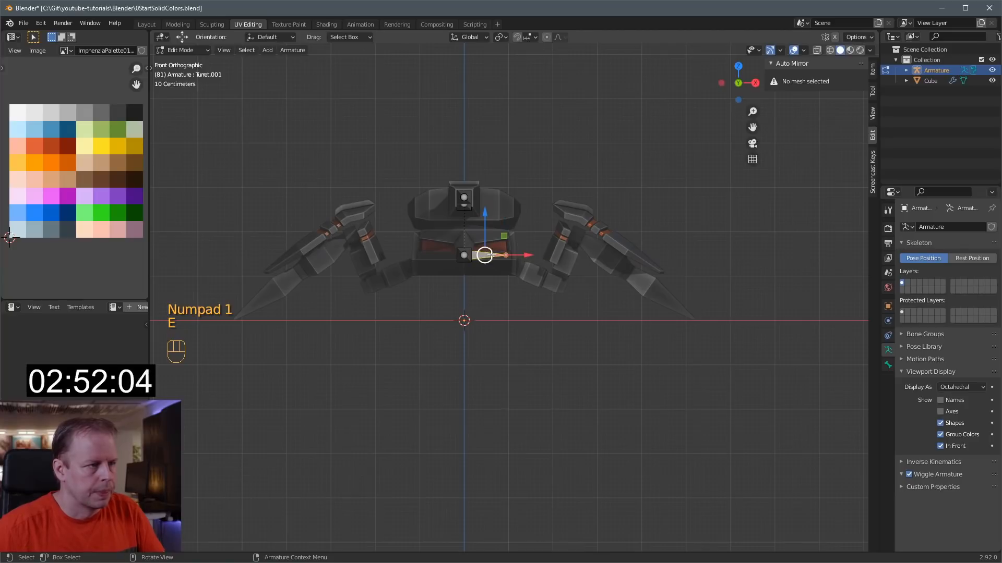
pyautogui.press('g')
pyautogui.click(537, 270)
pyautogui.press('g')
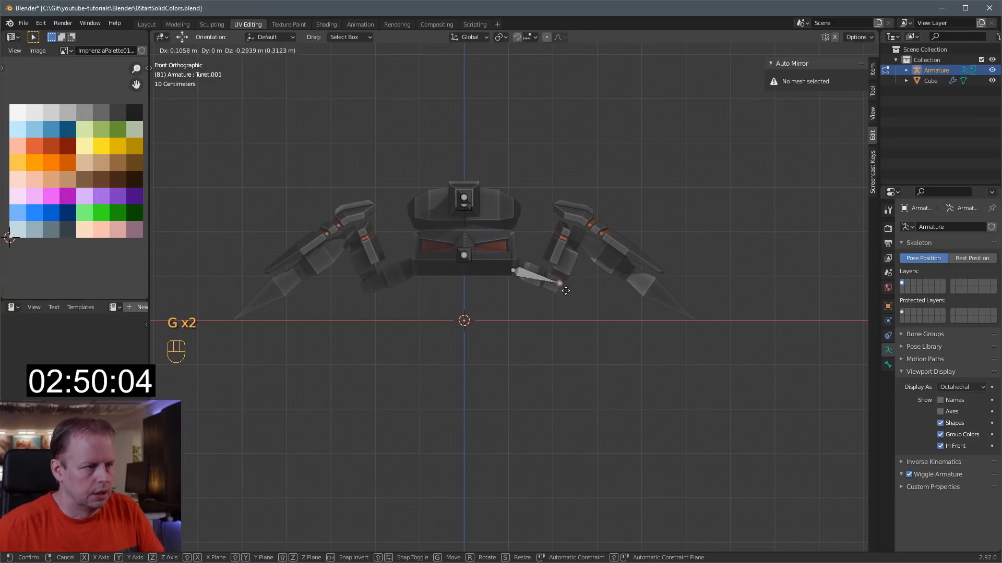
pyautogui.click(559, 284)
pyautogui.press('g')
pyautogui.click(537, 271)
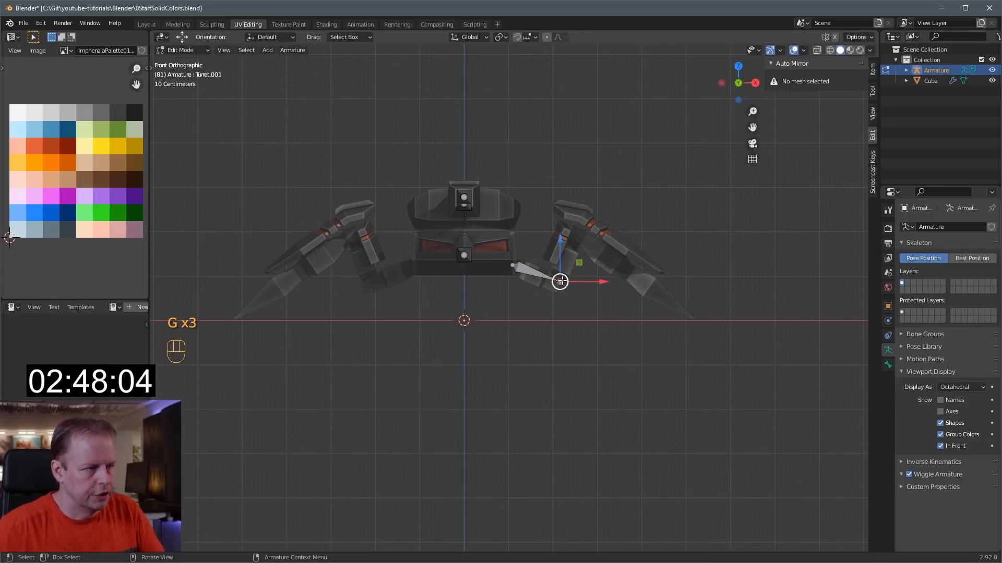
pyautogui.press('g')
pyautogui.click(559, 282)
# - Move the hip bone -0.494 m in Y to bring it in line with the leg
pyautogui.moveTo(559, 281); pyautogui.dragTo(558, 288, button='middle')
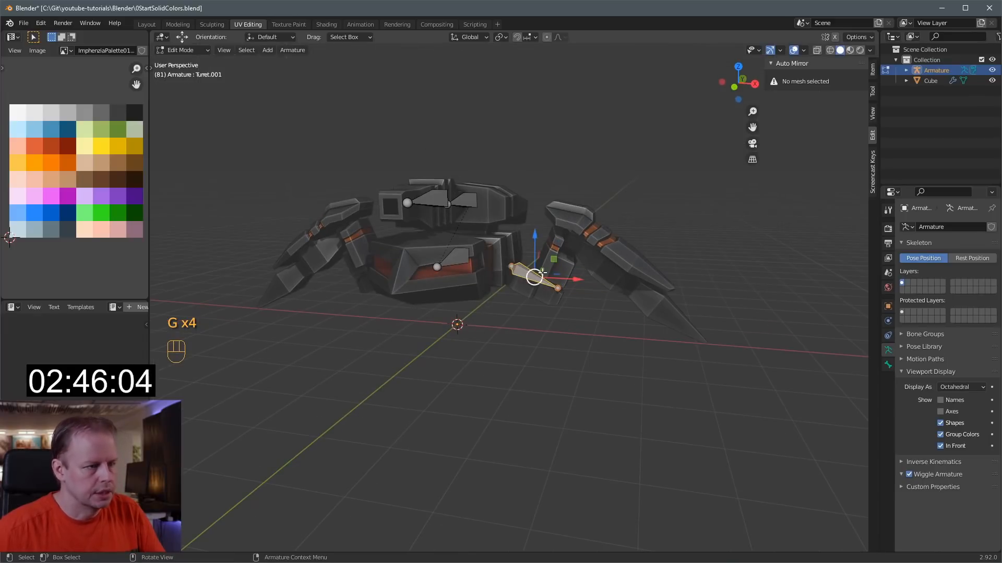
pyautogui.press('KP_7')
pyautogui.moveTo(528, 271); pyautogui.dragTo(528, 293)
pyautogui.moveTo(528, 293); pyautogui.dragTo(544, 246, button='middle')
pyautogui.press('KP_7')
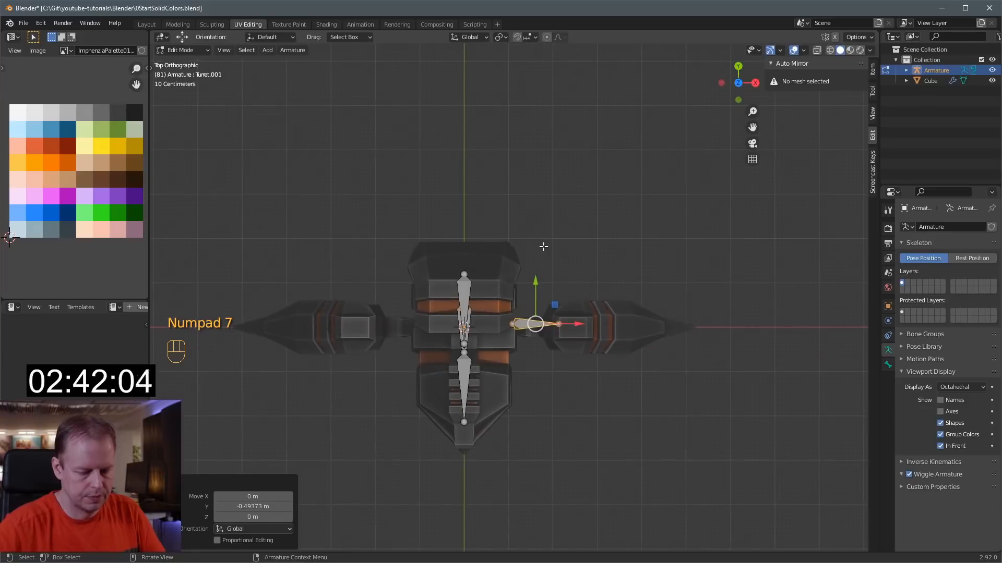
# - Nudge the hip bone -0.094 m in Y and parent it to the body bone with Keep Offset
pyautogui.moveTo(539, 289); pyautogui.dragTo(539, 293)
pyautogui.moveTo(539, 293); pyautogui.dragTo(557, 225, button='middle')
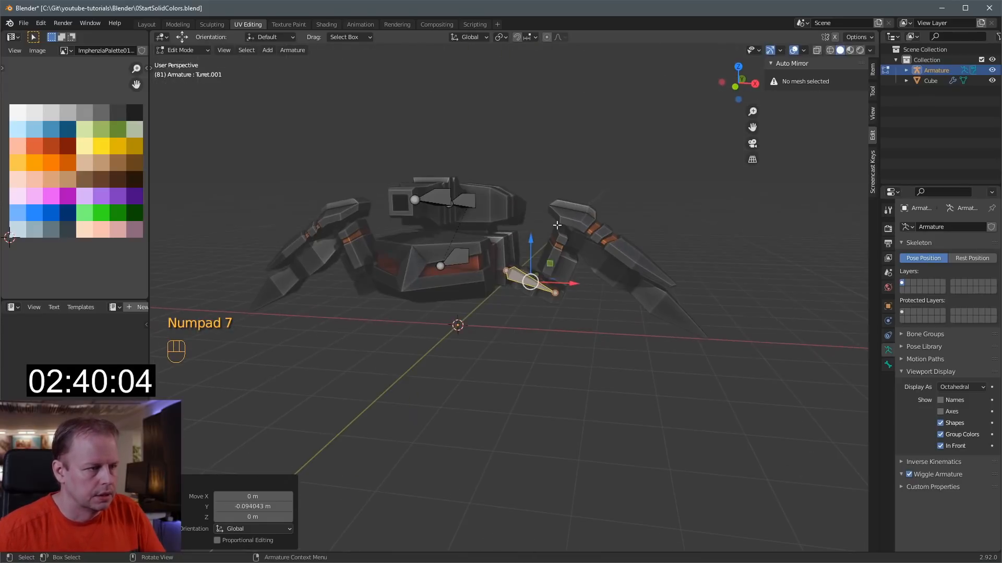
pyautogui.moveTo(534, 267); pyautogui.dragTo(468, 264, button='middle')
pyautogui.keyDown('shift'); pyautogui.click(468, 263); pyautogui.keyUp('shift')
pyautogui.hotkey('ctrl', 'p')
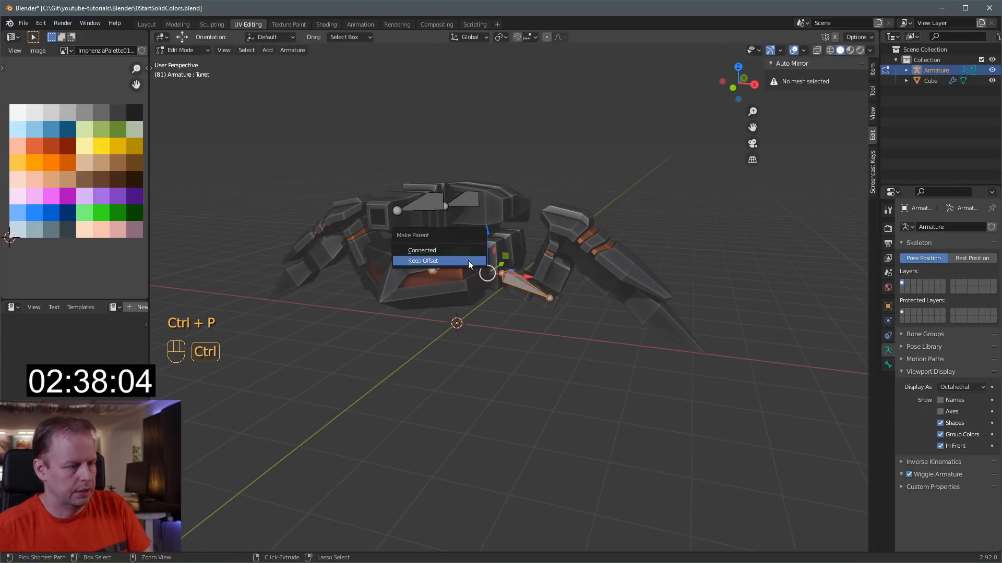
pyautogui.click(468, 262)
# - Rename the hip bone as LegA.L.001
pyautogui.click(524, 284)
pyautogui.press('F2')
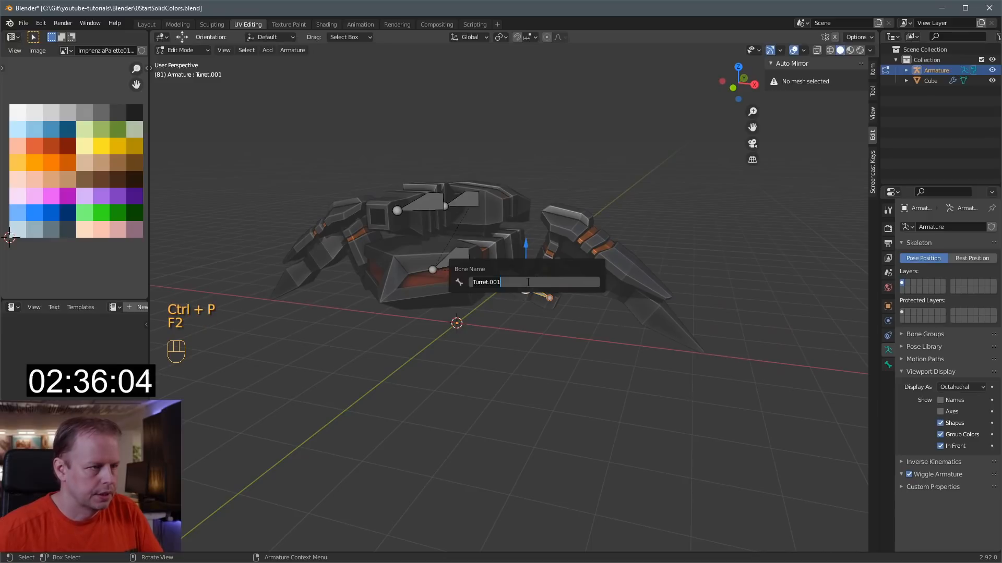
pyautogui.write('LegA')
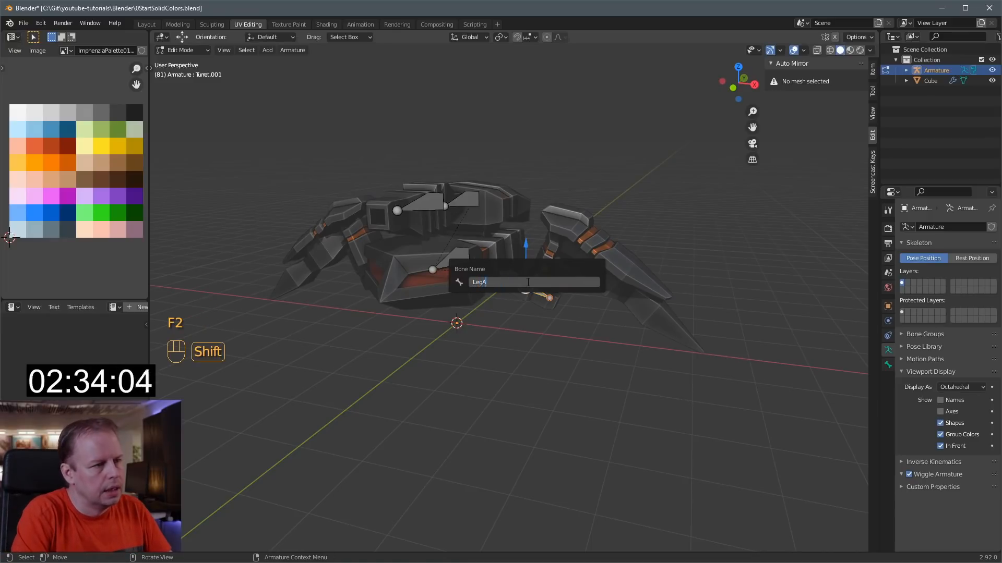
pyautogui.write('.L')
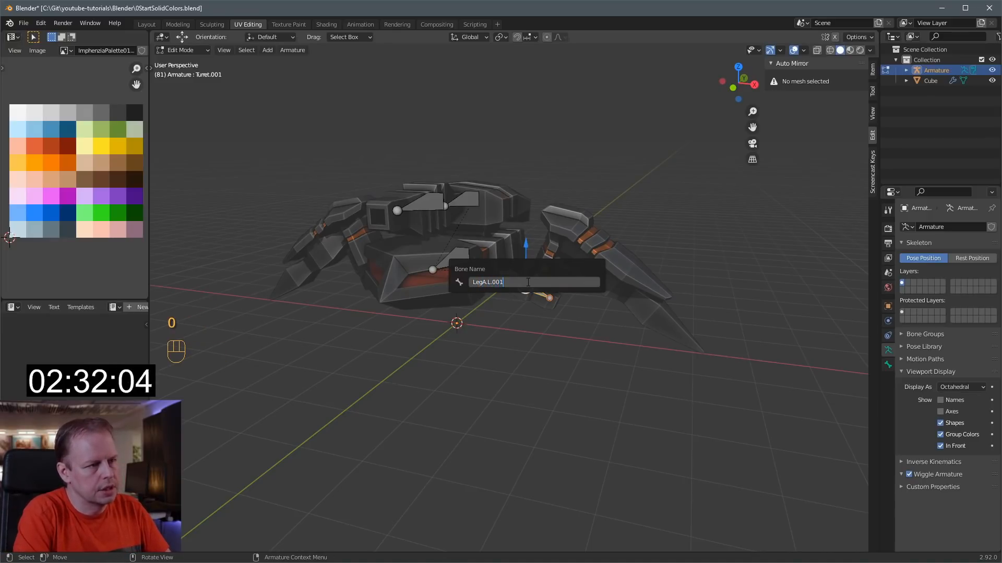
pyautogui.write('.001')
pyautogui.press('Return')
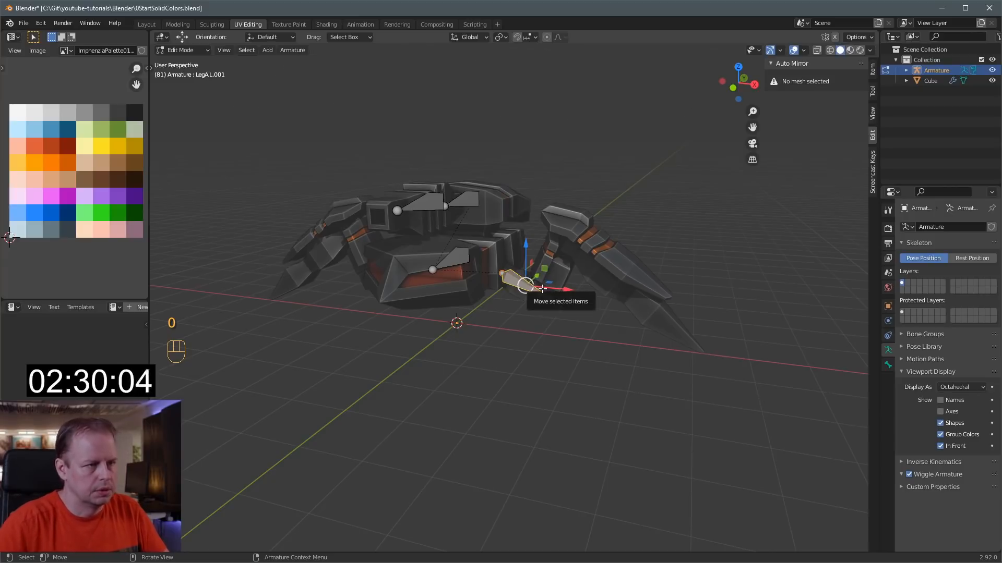
# - In front view, move the hip bone's outer end about -0.035 m in X and -0.024 m in Z onto the first leg joint
pyautogui.press('KP_1')
pyautogui.press('g')
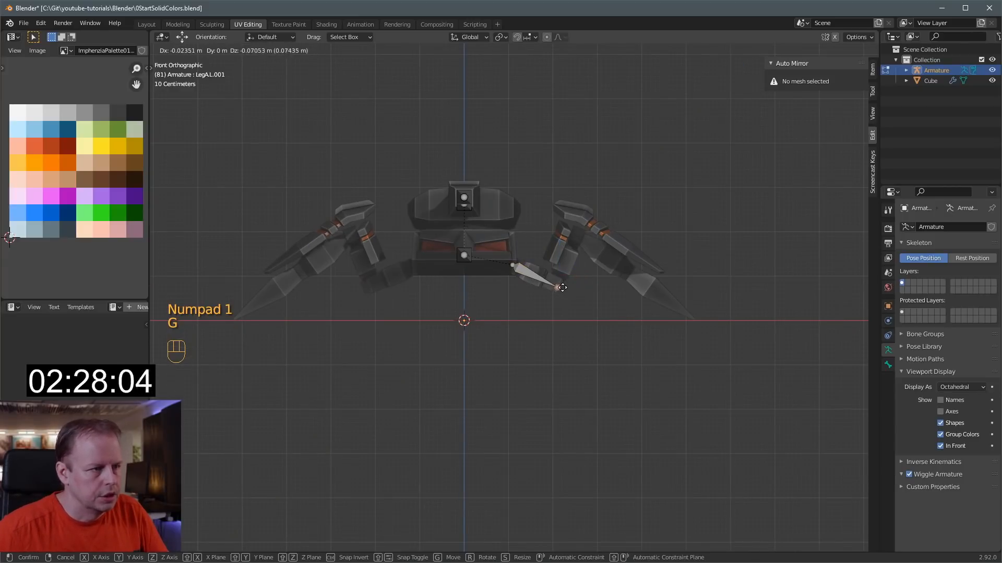
pyautogui.click(562, 285)
# - Extrude two more leg bones from the hip bone's outer end, one up to the knee and one down to the foot tip
pyautogui.press('e')
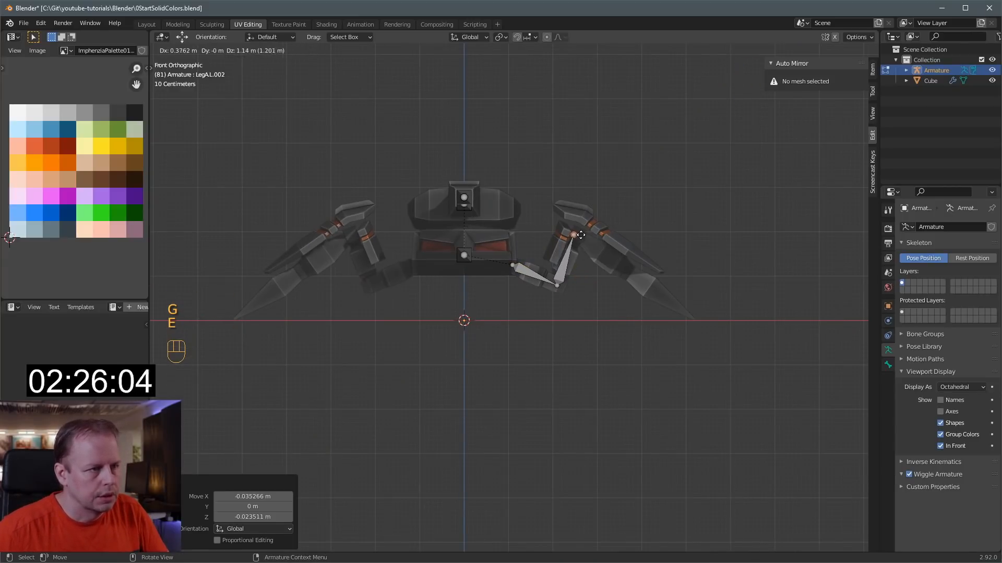
pyautogui.press('Escape')
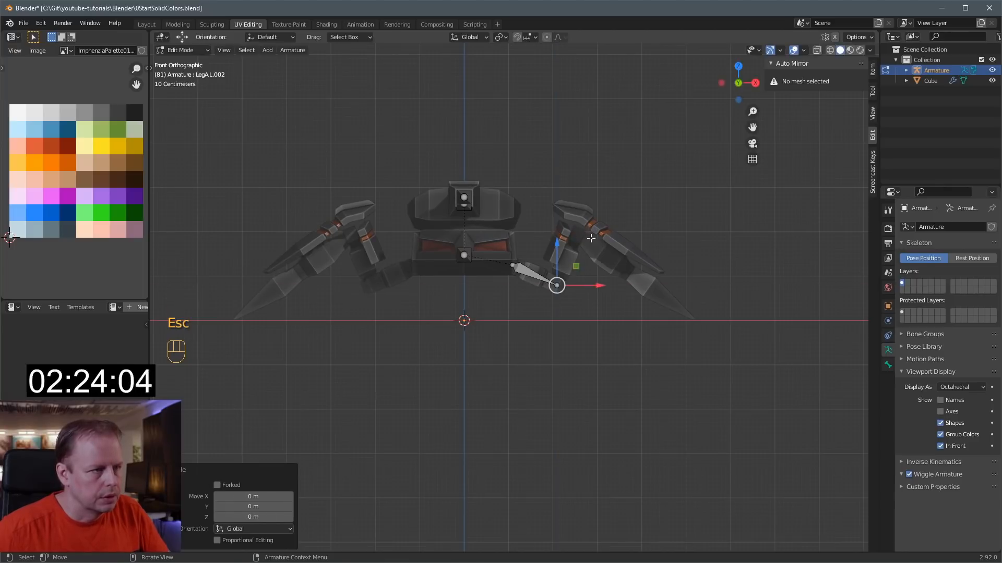
pyautogui.press('g')
pyautogui.click(607, 191)
pyautogui.press('e')
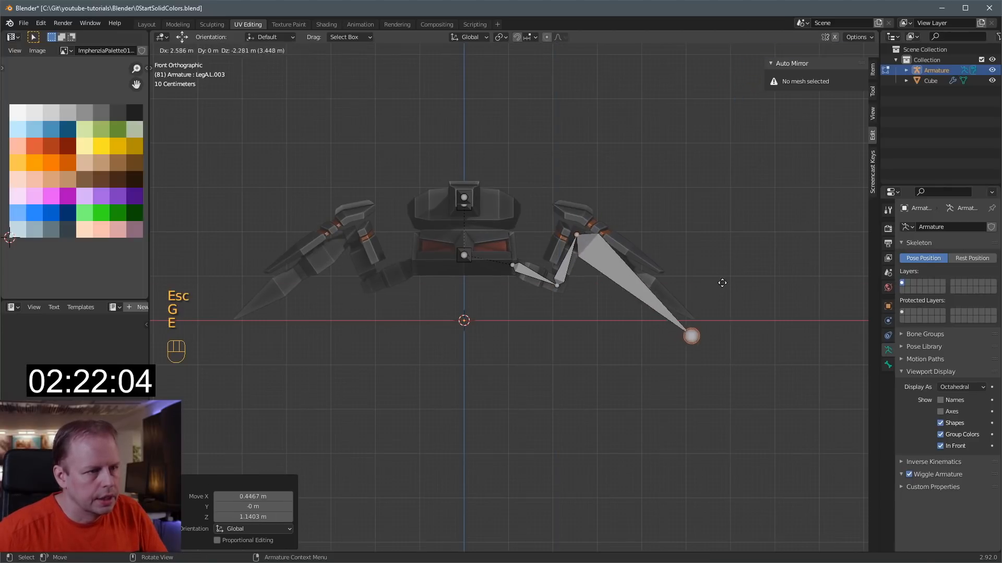
pyautogui.click(722, 269)
# - Rename the middle leg bone, between the first joint and the knee, as LegB.L.001
pyautogui.click(565, 267)
pyautogui.press('F2')
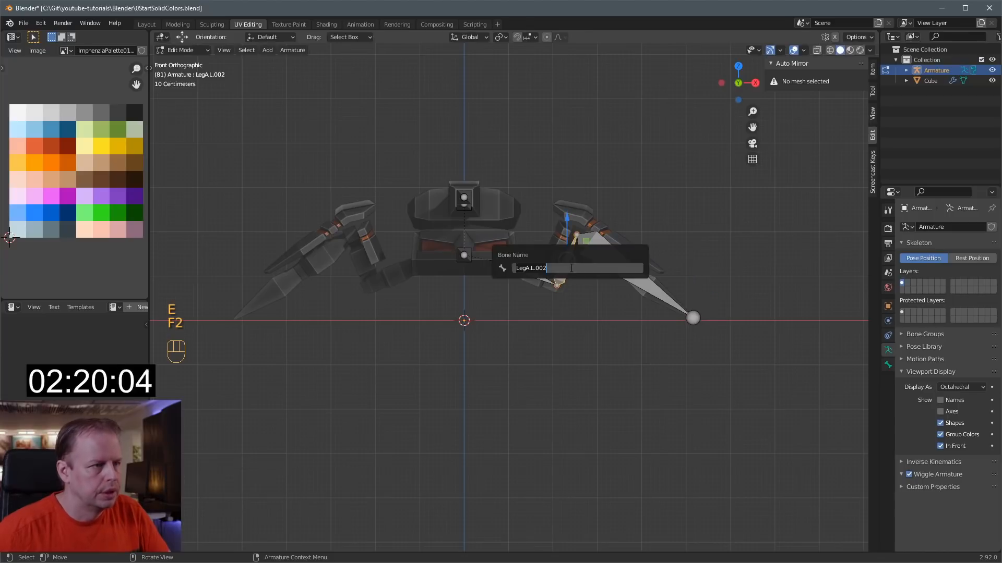
pyautogui.press('Right')
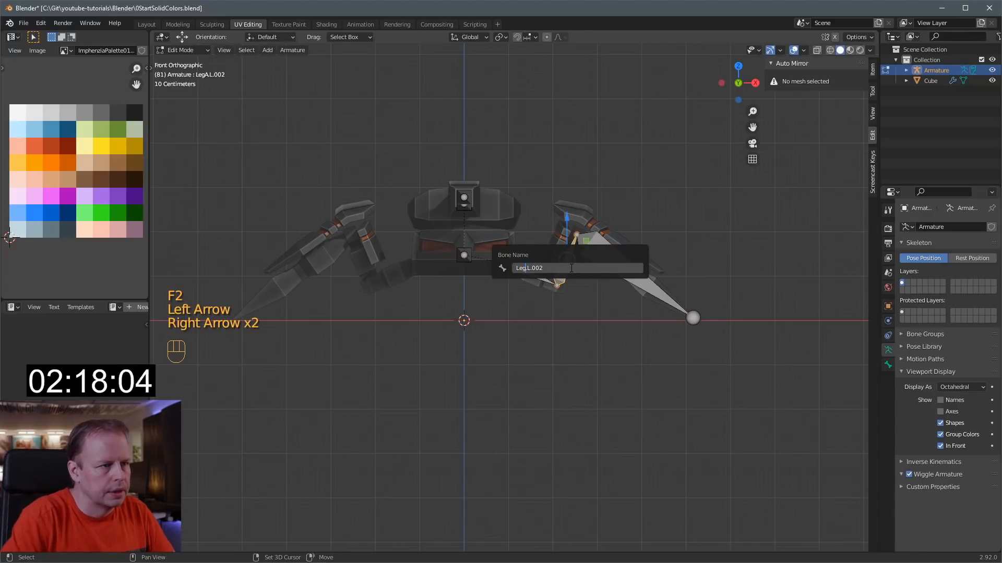
pyautogui.write('B')
pyautogui.hotkey('ctrl', 'Right')
pyautogui.press('BackSpace')
pyautogui.write('1')
pyautogui.press('Return')
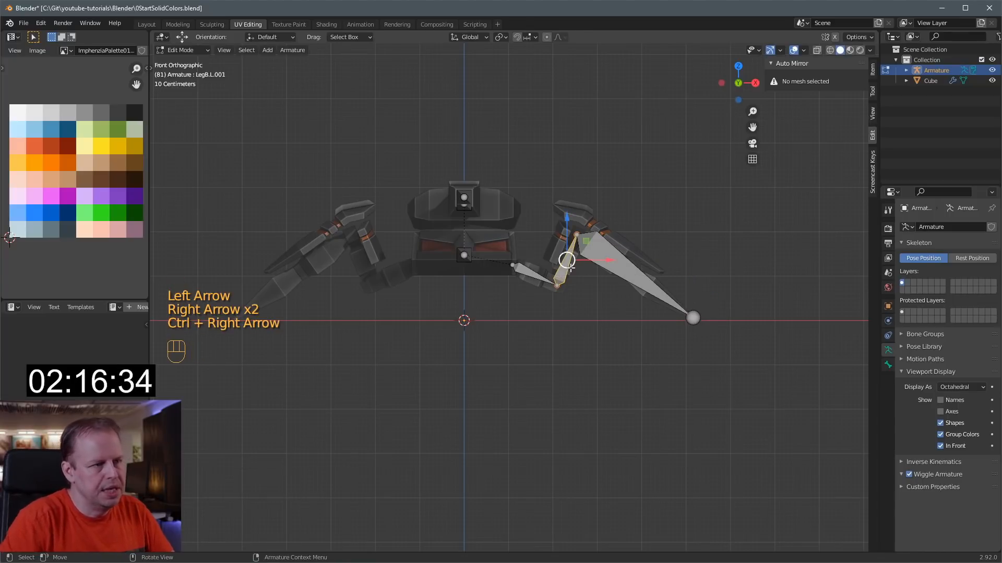
# - Rename the long outer leg bone, from the knee to the foot tip, as LegC.L.001
pyautogui.click(636, 277)
pyautogui.press('F2')
pyautogui.press('Right')
pyautogui.press('Right')
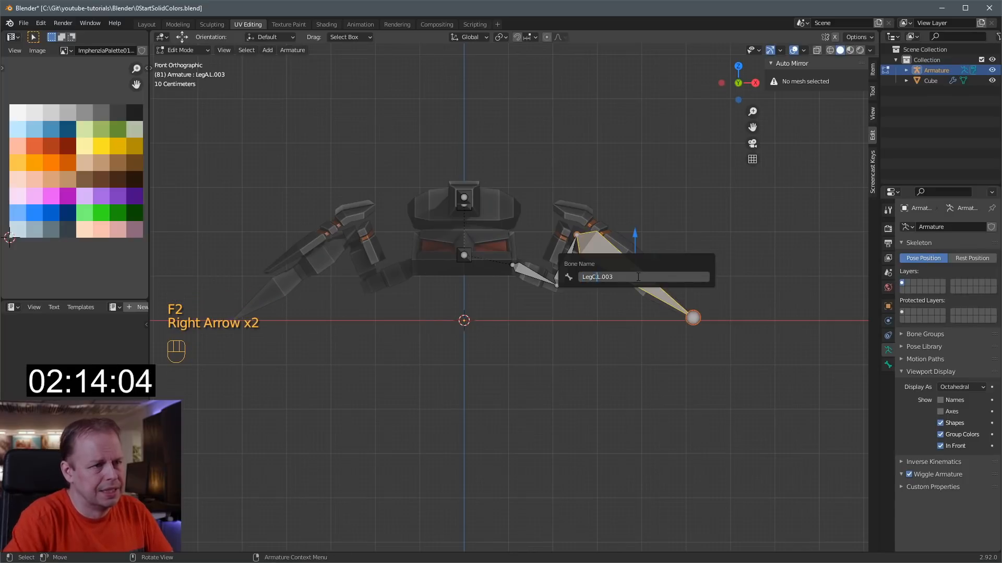
pyautogui.hotkey('ctrl', 'Right')
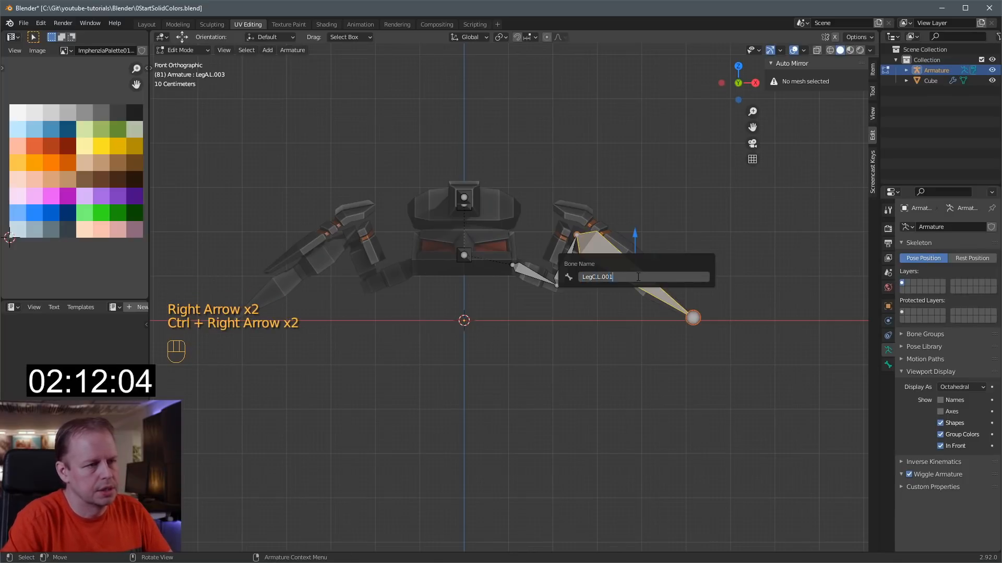
pyautogui.write('1')
pyautogui.press('Return')
# - Extrude a short bone straight up from the knee joint and clear its parent
pyautogui.click(576, 235)
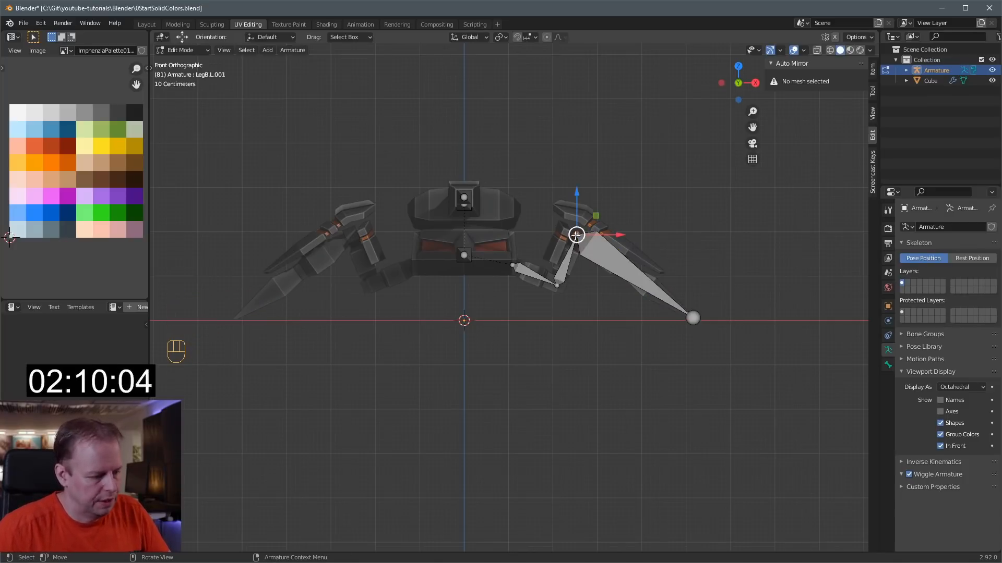
pyautogui.press('e')
pyautogui.click(577, 221)
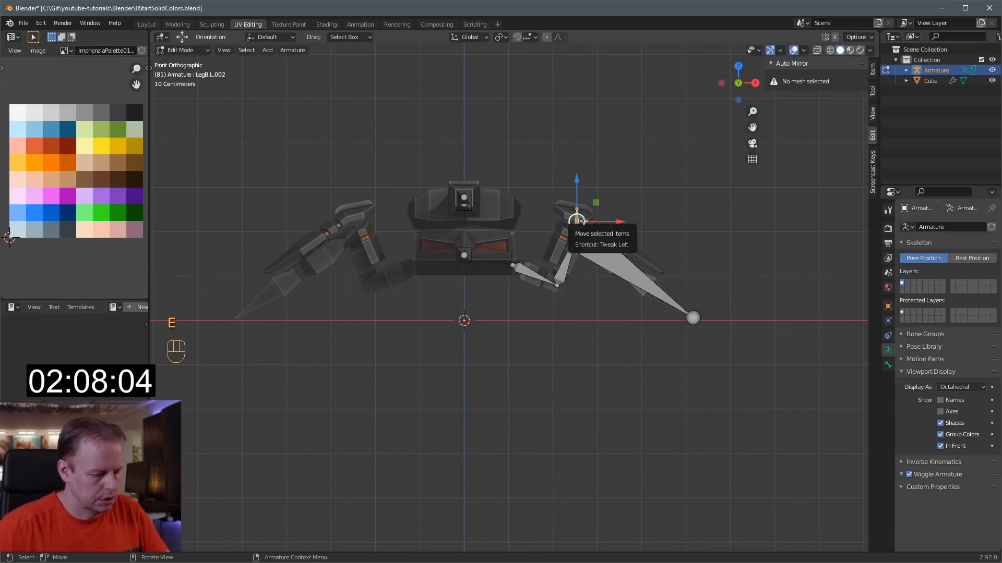
pyautogui.press('p')
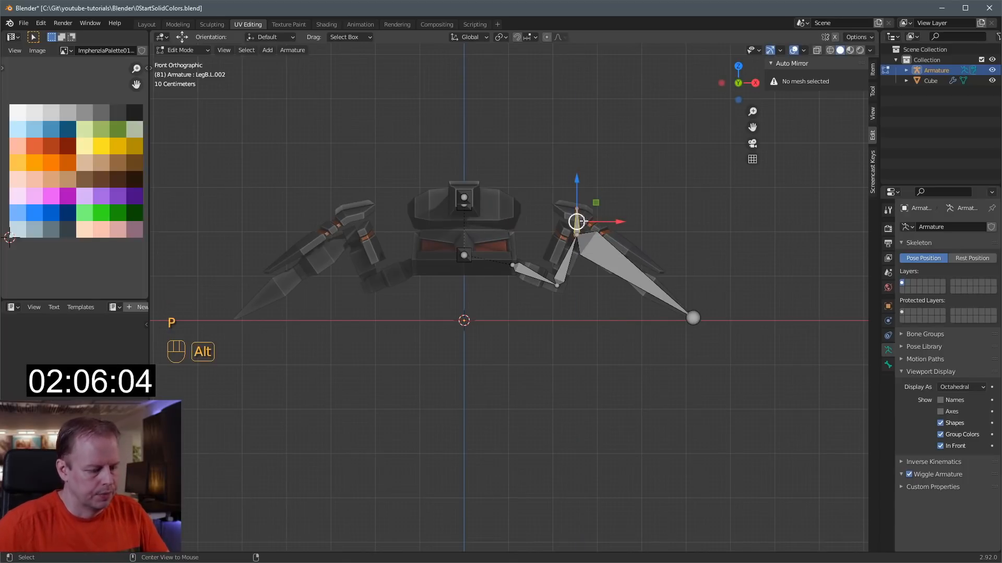
pyautogui.hotkey('alt', 'p')
pyautogui.click(574, 236)
# - Move the detached knee bone about 3.14 m up in Z and turn off its Deform option
pyautogui.press('g')
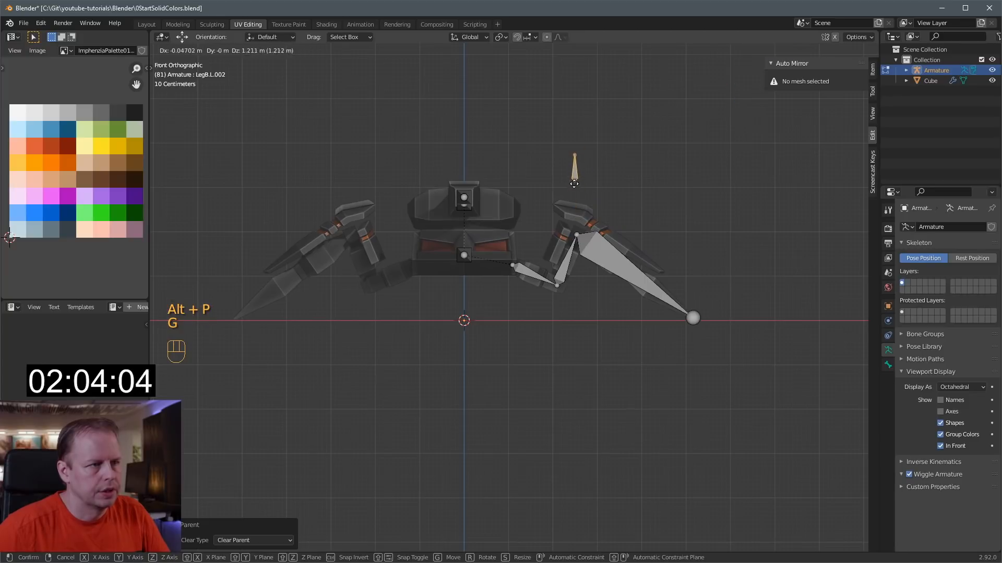
pyautogui.click(577, 84)
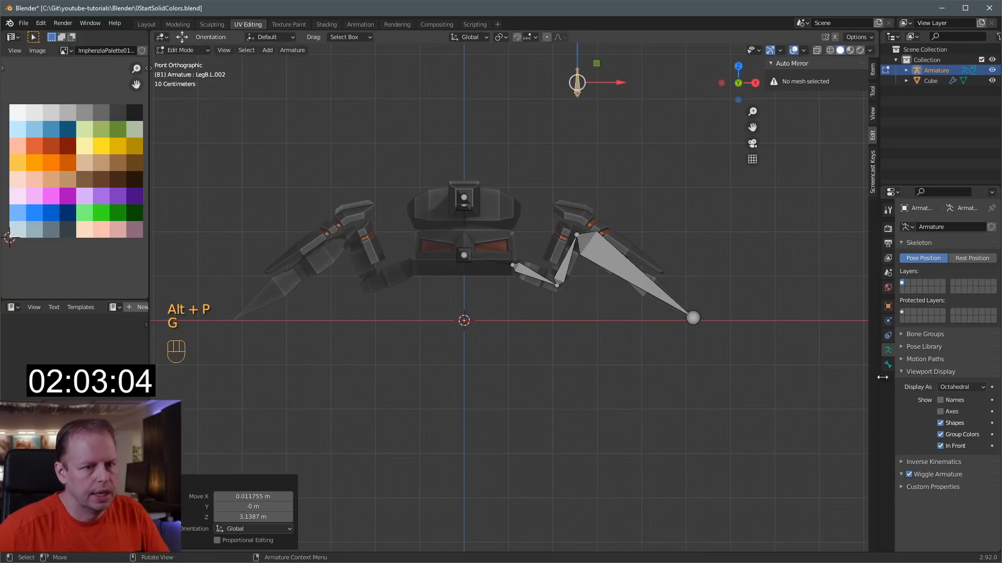
pyautogui.click(899, 347)
pyautogui.click(900, 347)
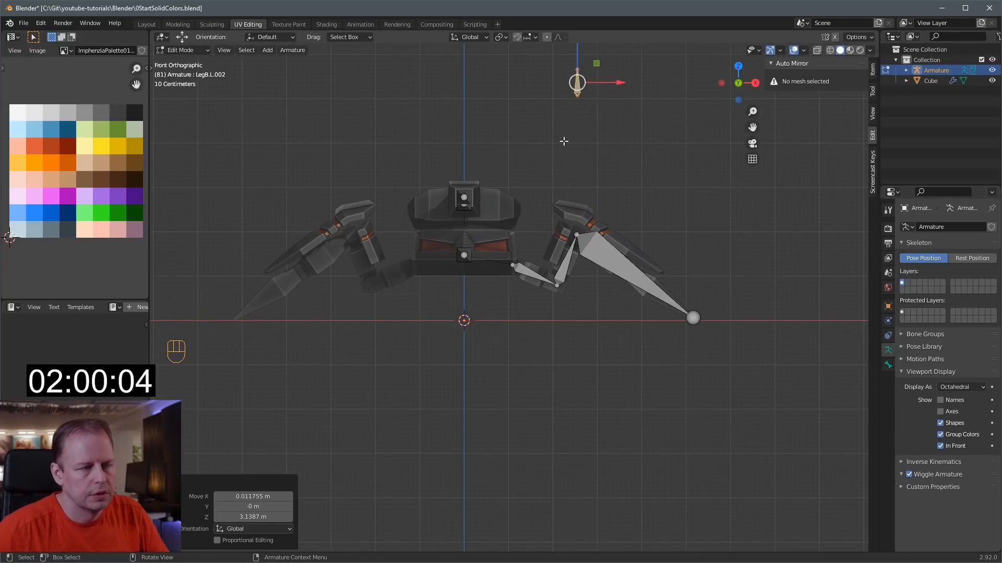
pyautogui.click(888, 364)
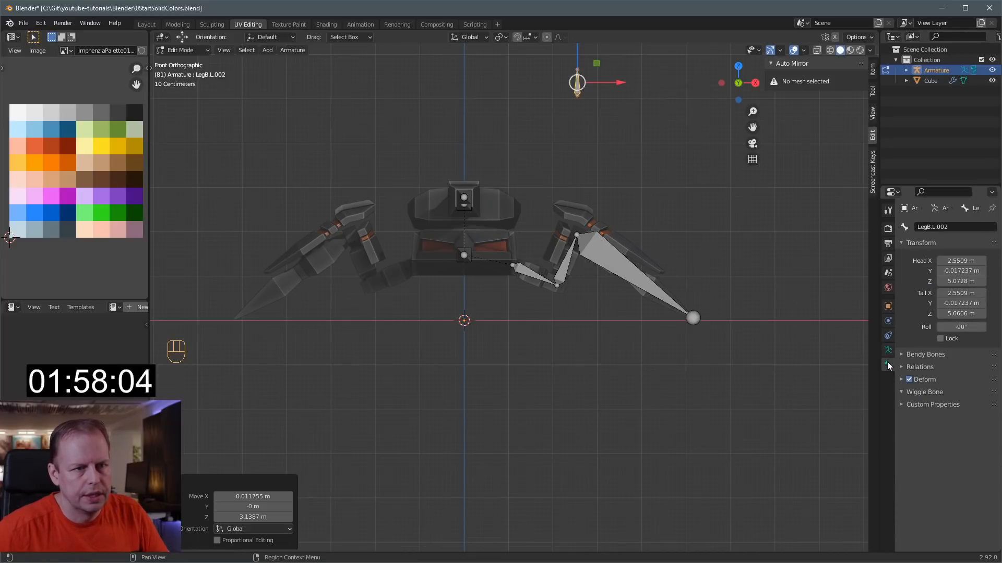
pyautogui.click(909, 380)
# - Extrude a non-deforming bone about 0.611 m straight up from the foot tip and clear its parent
pyautogui.keyDown('shift'); pyautogui.moveTo(667, 220); pyautogui.dragTo(675, 300, button='middle'); pyautogui.keyUp('shift')
pyautogui.click(690, 375)
pyautogui.press('e')
pyautogui.press('z')
pyautogui.click(697, 349)
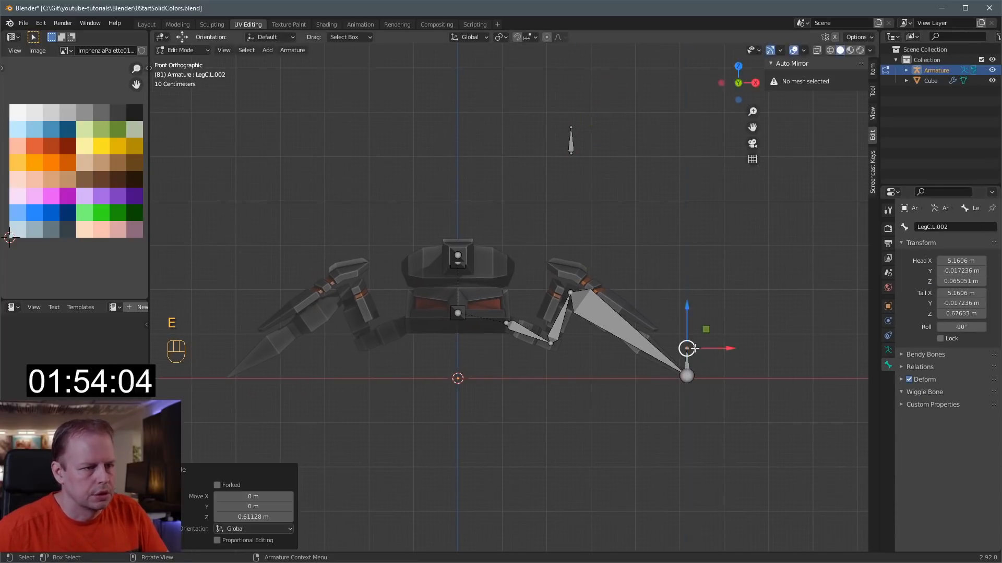
pyautogui.hotkey('alt', 'p')
pyautogui.click(638, 382)
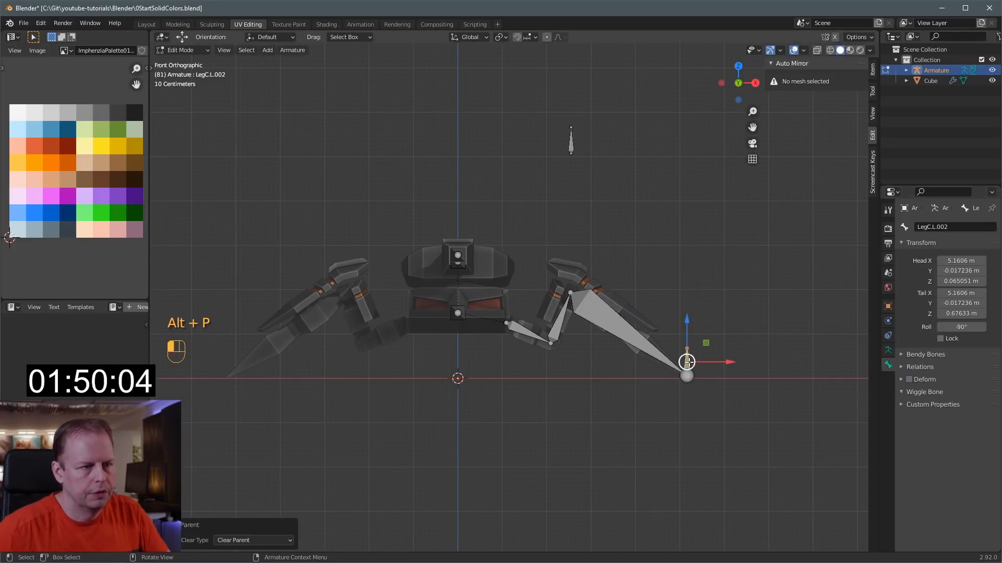
# - Rename the detached bone at the foot tip as IKTarget.L.001
pyautogui.press('F2')
pyautogui.write('IKTarget.L.001')
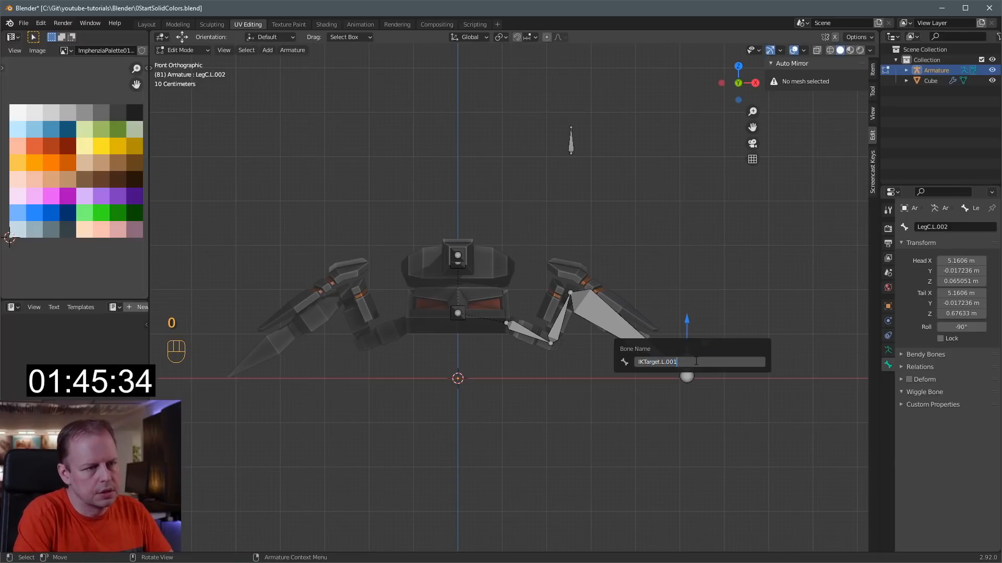
pyautogui.press('Return')
# - Rename the detached bone floating above the knee as IKPole.L.001
pyautogui.click(571, 140)
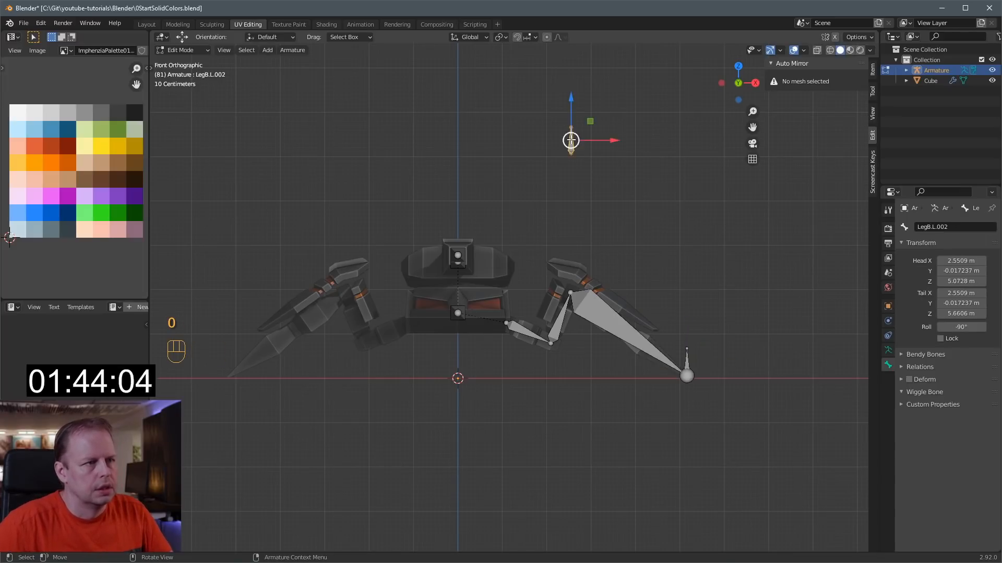
pyautogui.press('F2')
pyautogui.write('IKPole.L.00')
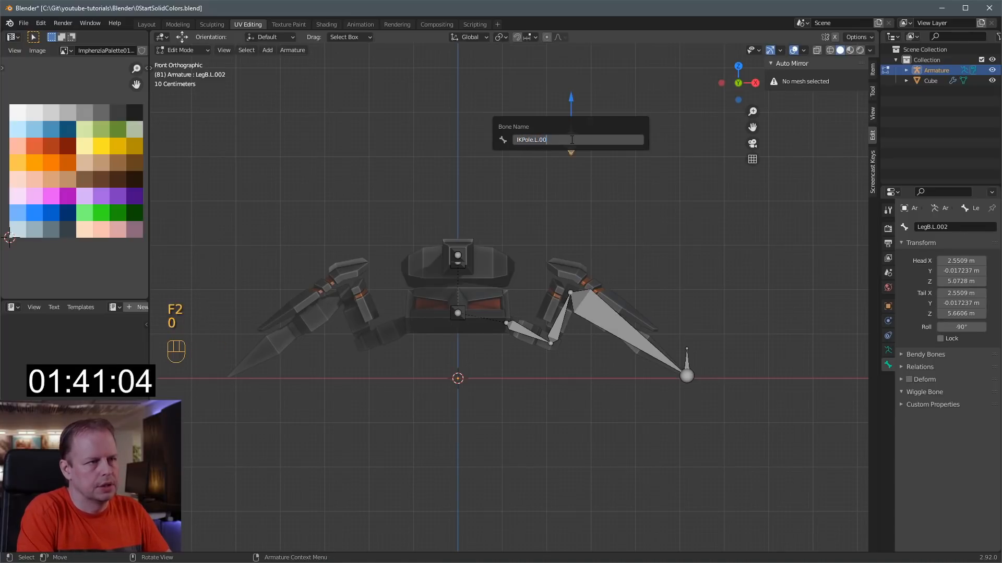
pyautogui.press('Return')
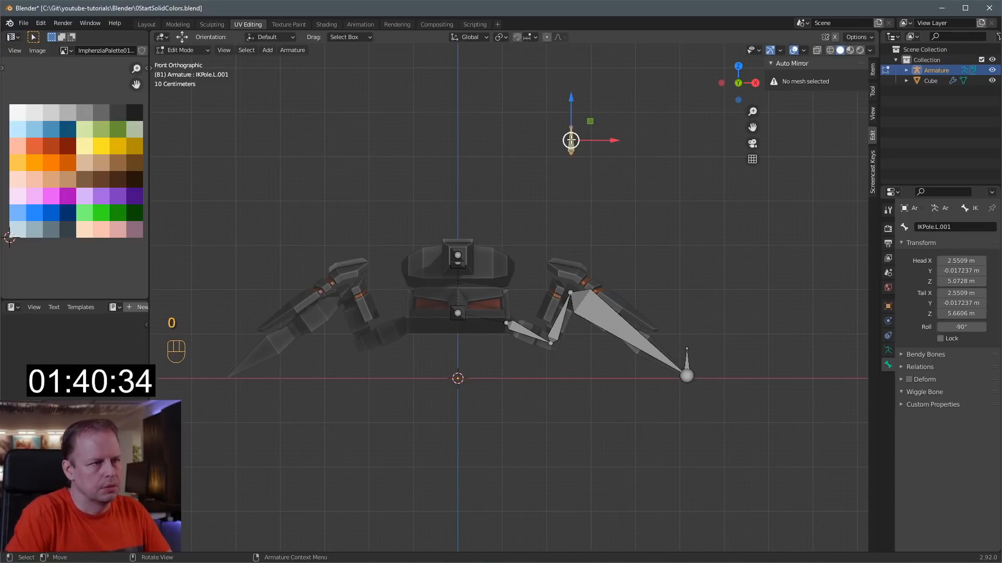
# - In Pose Mode, add an Inverse Kinematics bone constraint to LegC.L.001 with a chain length of 3
pyautogui.click(605, 326)
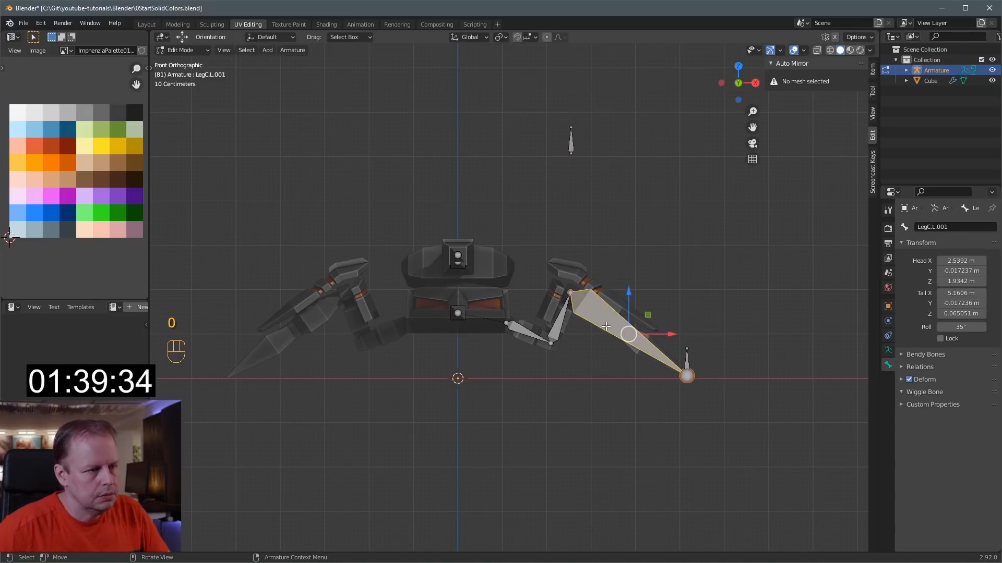
pyautogui.click(888, 336)
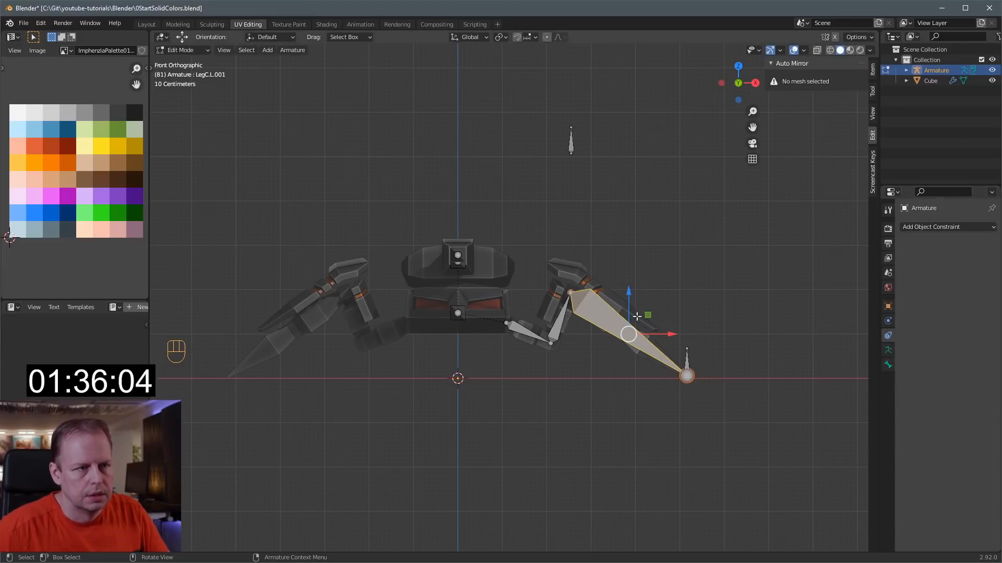
pyautogui.hotkey('ctrl', 'Tab')
pyautogui.click(616, 391)
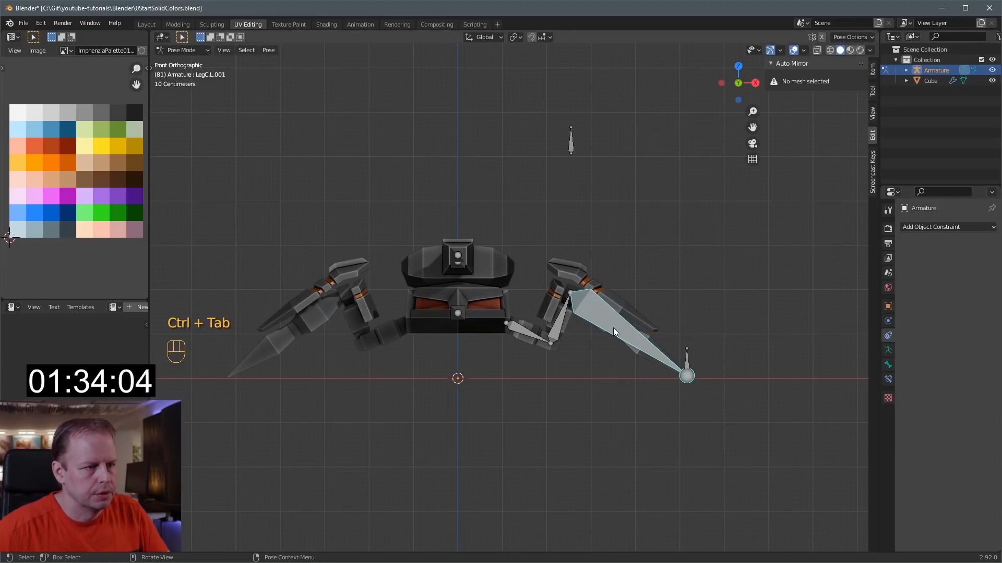
pyautogui.press('F2')
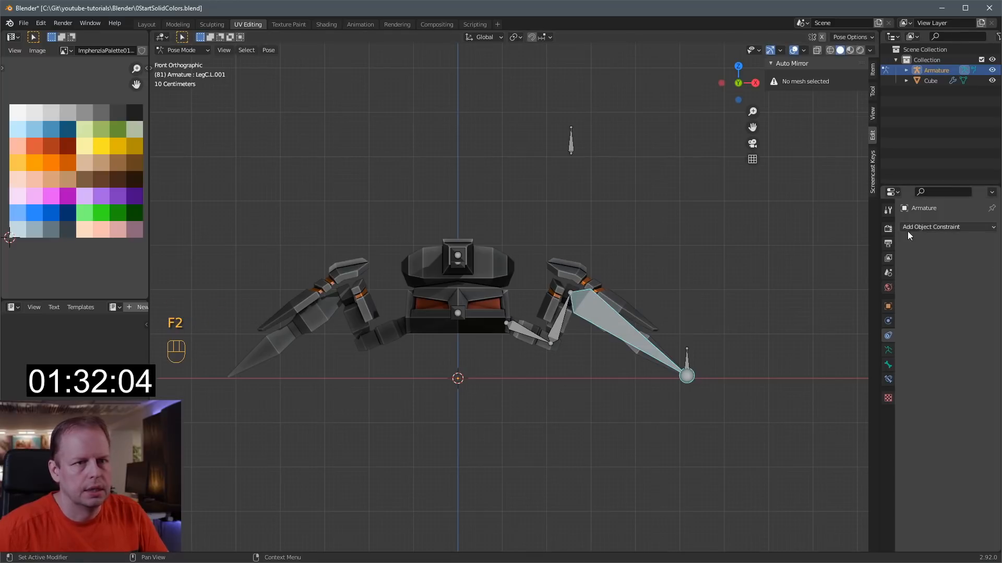
pyautogui.click(888, 379)
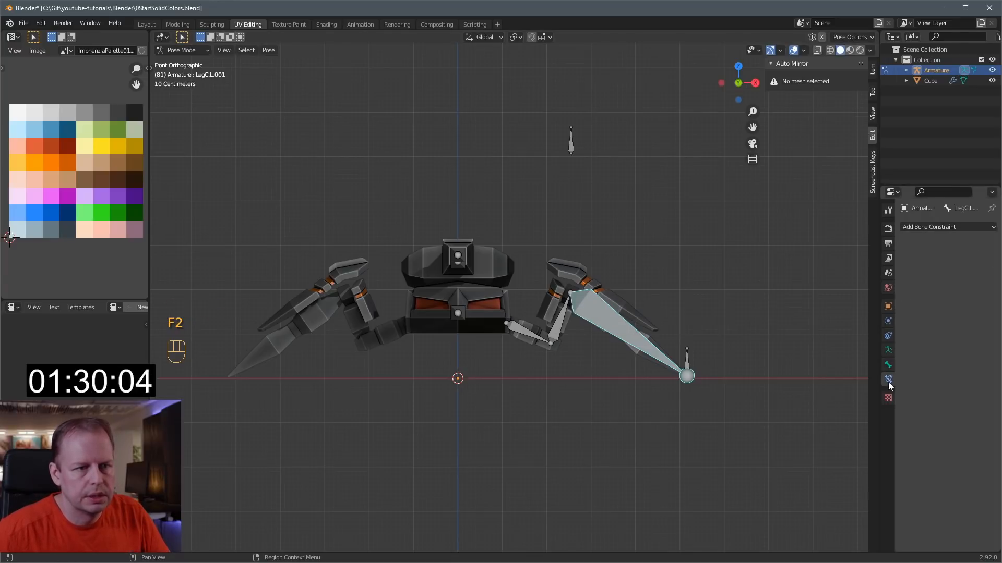
pyautogui.click(947, 226)
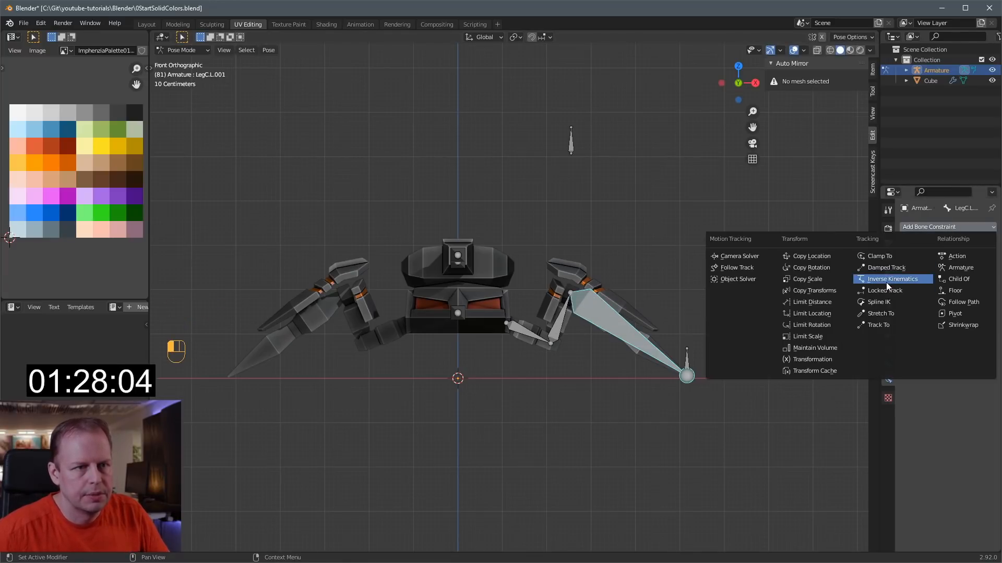
pyautogui.click(886, 280)
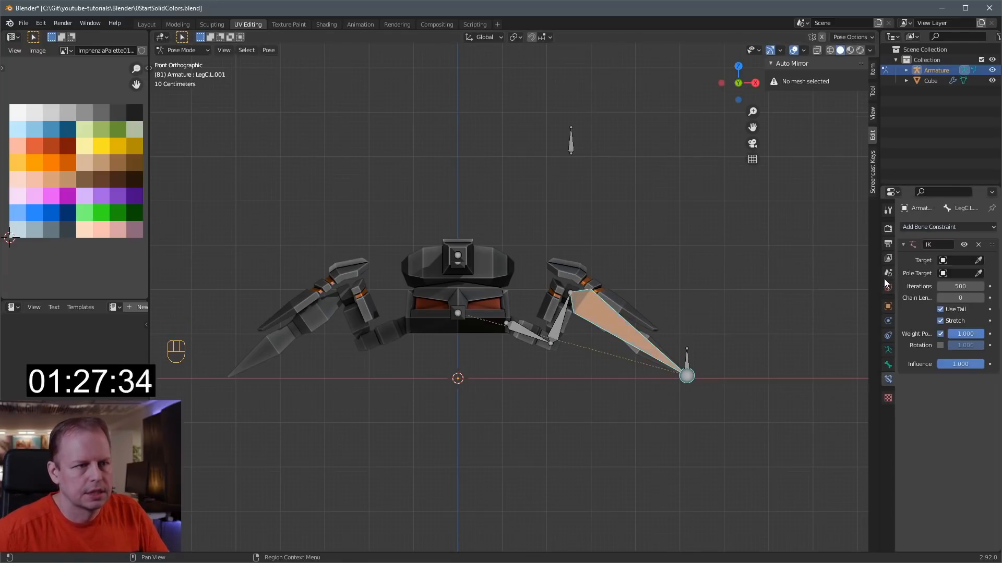
pyautogui.click(980, 298)
pyautogui.click(981, 298)
# - Set the IK constraint's target to the Armature and open its choice of target bone
pyautogui.click(979, 260)
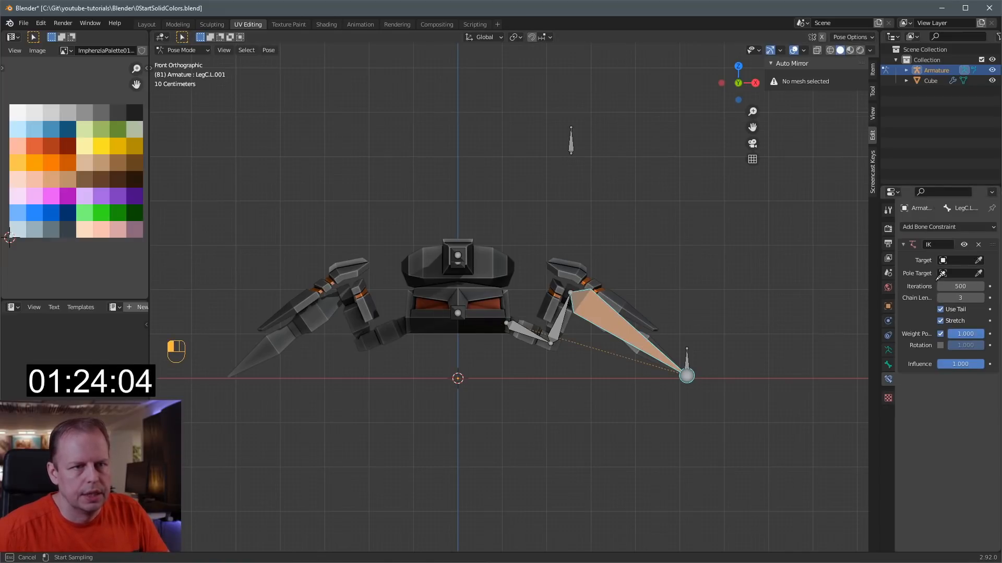
pyautogui.press('Escape')
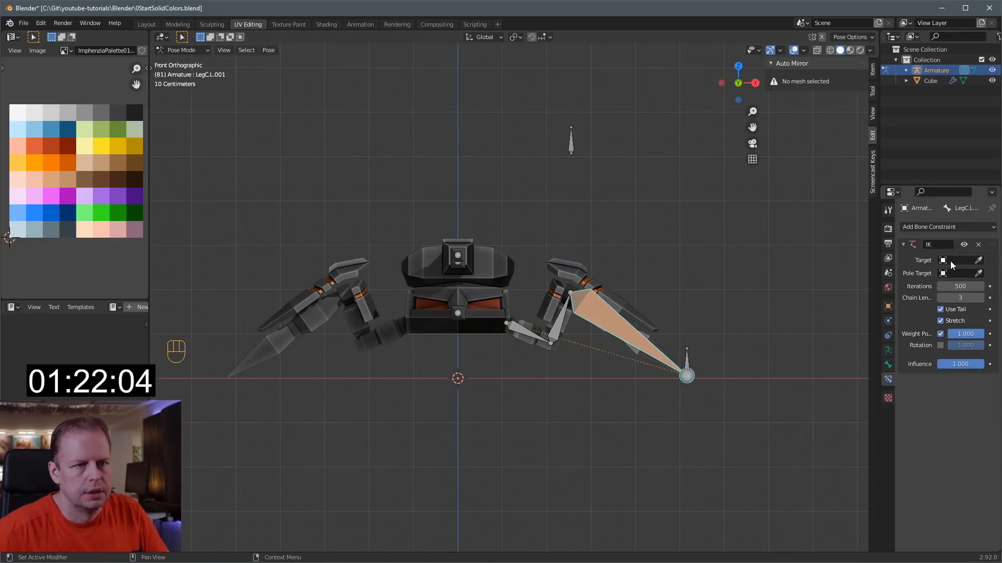
pyautogui.click(955, 259)
pyautogui.write('a')
pyautogui.click(911, 277)
pyautogui.click(959, 273)
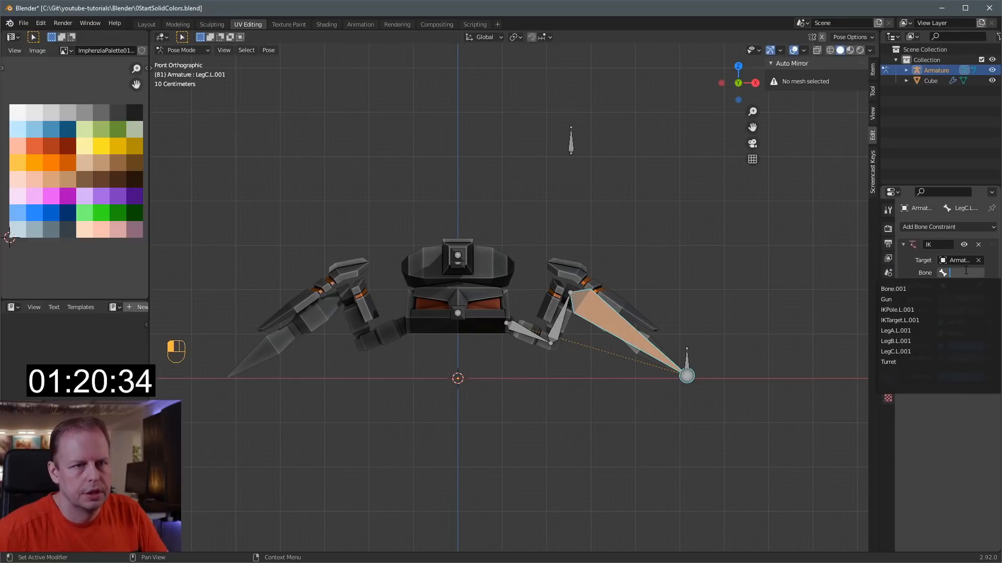
# - Set the IK constraint's target bone to IKTarget.L.001 and its pole target to the Armature's IKPole.L.001 bone
pyautogui.click(927, 320)
pyautogui.click(960, 286)
pyautogui.click(918, 302)
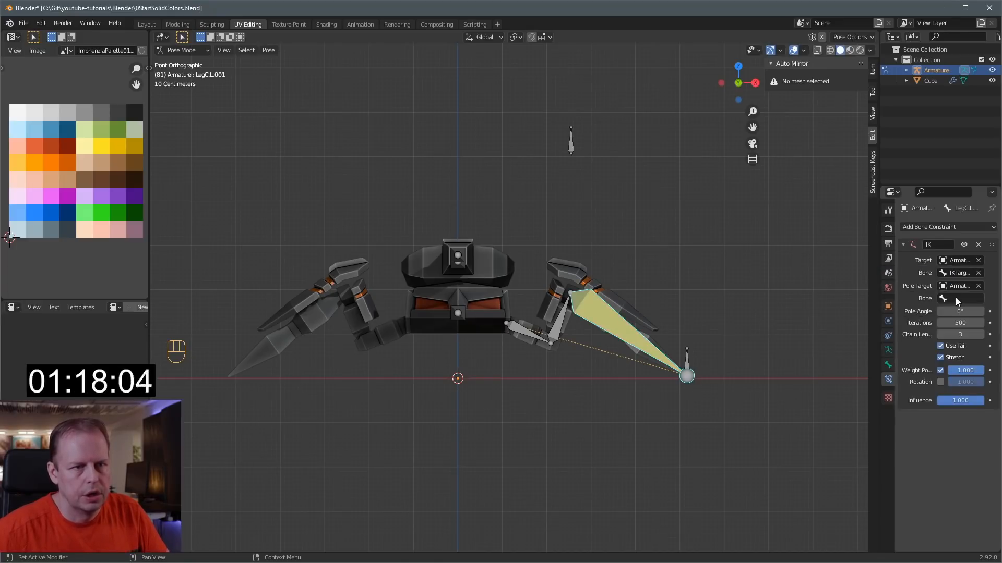
pyautogui.click(965, 299)
pyautogui.click(898, 335)
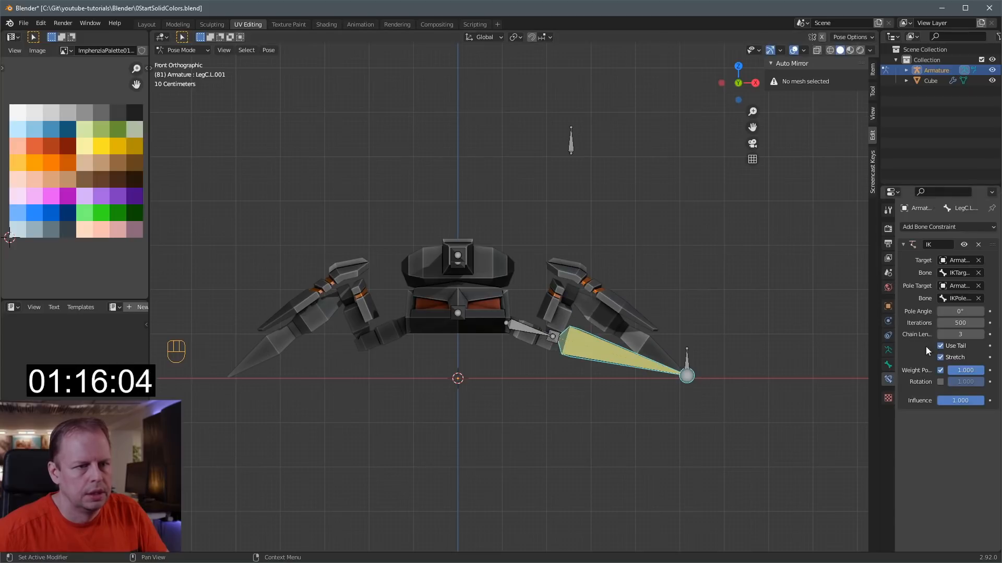
# - Recalculate the roll of all armature bones to View Axis in Edit Mode and return to Pose Mode
pyautogui.click(957, 313)
pyautogui.press('Tab')
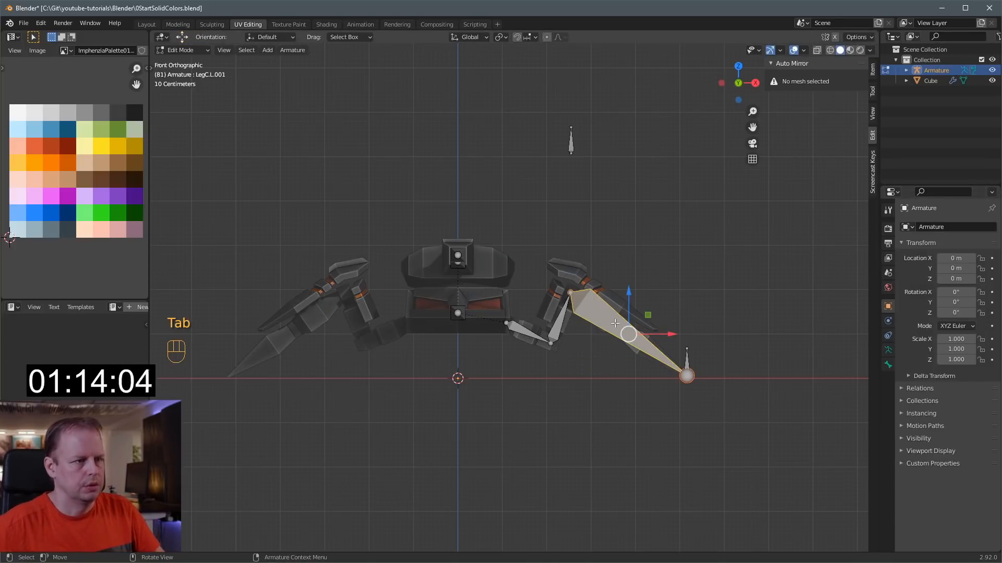
pyautogui.press('a')
pyautogui.hotkey('shift', 'n')
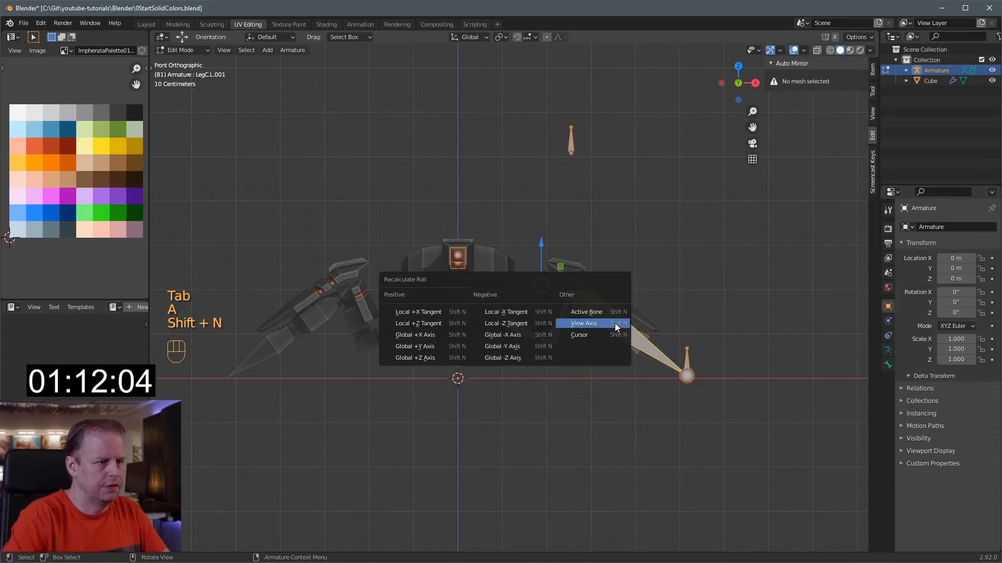
pyautogui.click(615, 324)
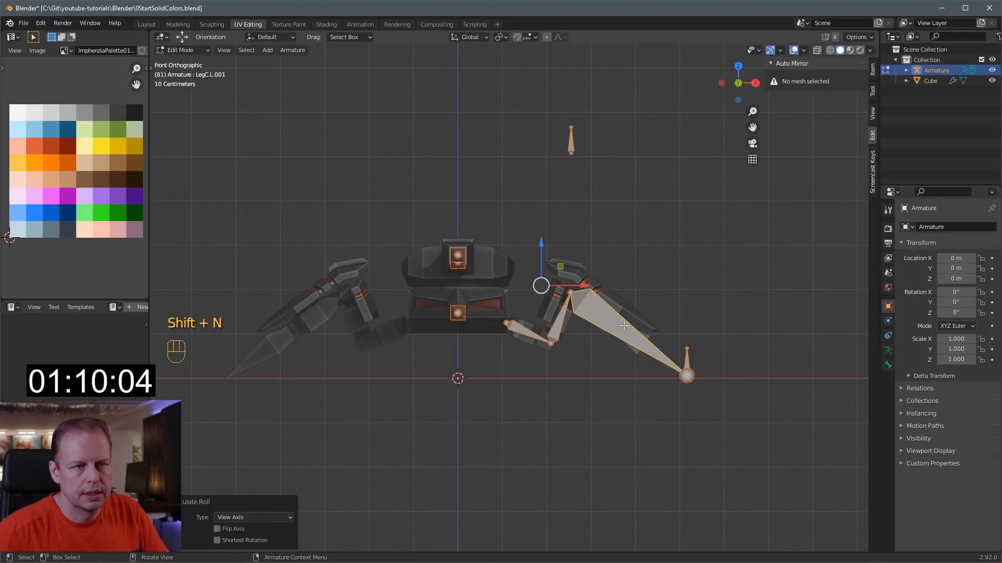
pyautogui.press('Tab')
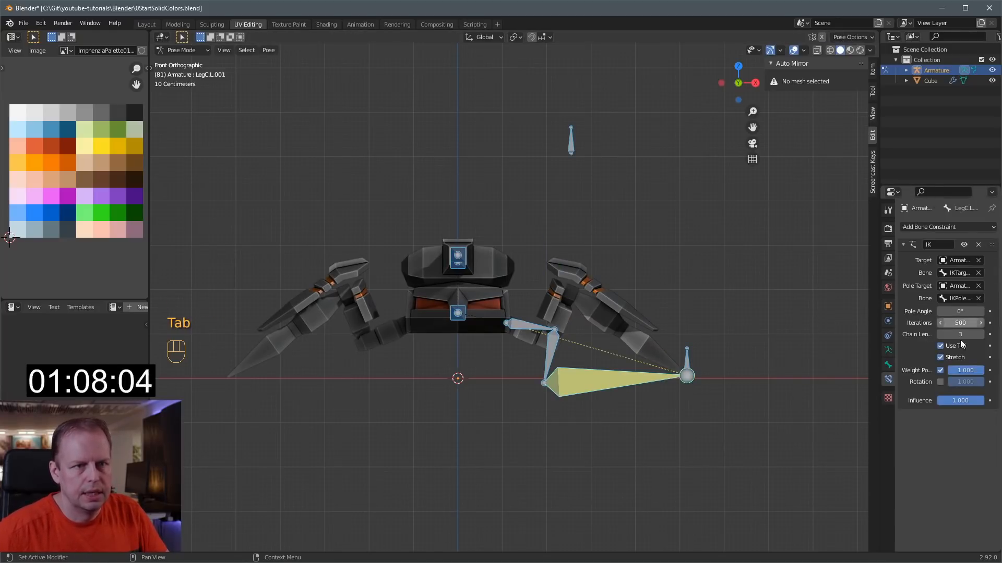
# - Set the pole angle of the lower leg bone's IK constraint to 180°
pyautogui.click(591, 377)
pyautogui.click(960, 311)
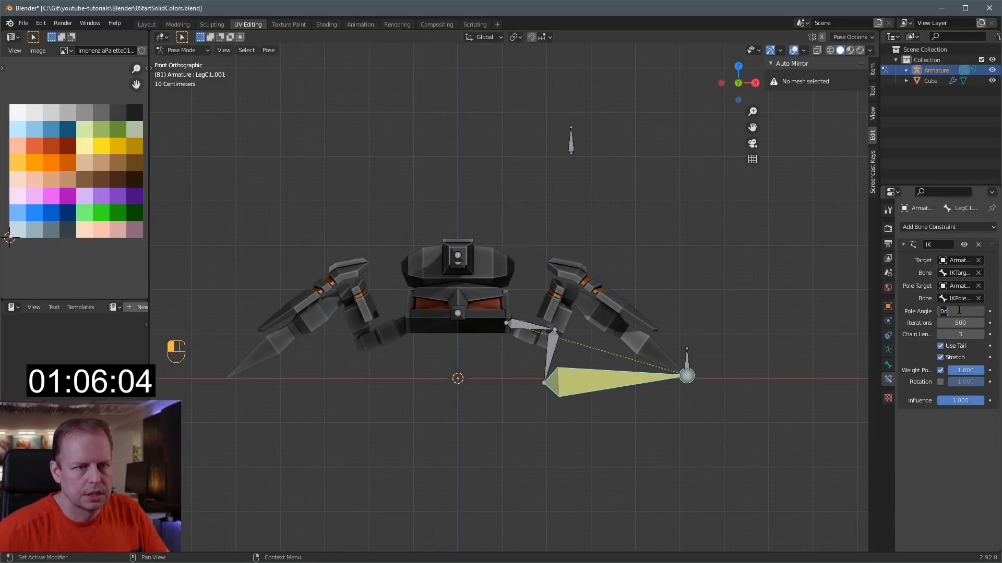
pyautogui.write('180')
pyautogui.press('Return')
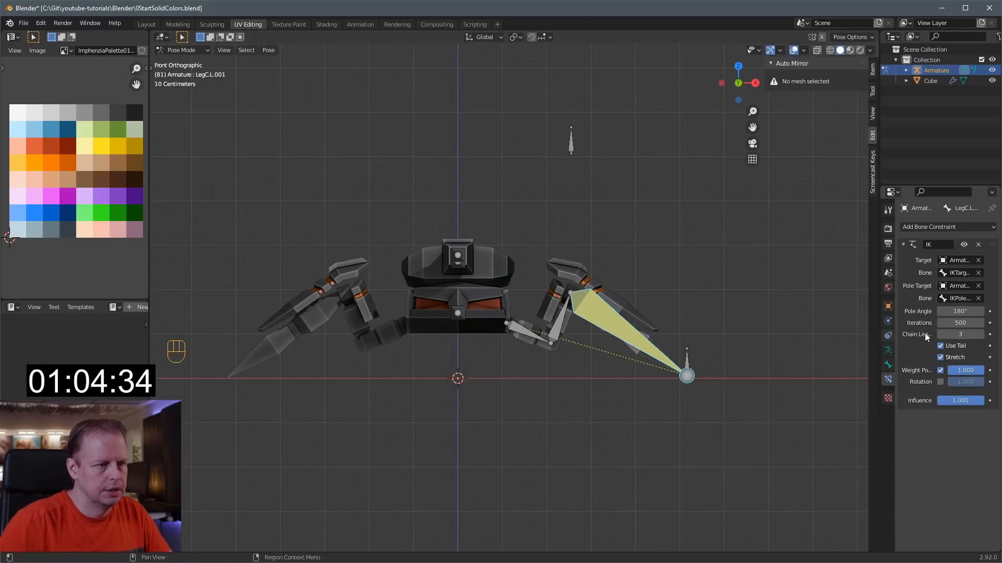
# - Test the leg's IK chain by moving the target bone at the foot, without keeping the move
pyautogui.click(687, 371)
pyautogui.press('g')
pyautogui.rightClick(637, 301)
# - Select the three leg bones together with their IK pole and IK target bones in armature Edit Mode
pyautogui.moveTo(637, 302); pyautogui.dragTo(652, 347, button='middle')
pyautogui.hotkey('ctrl', 'Tab')
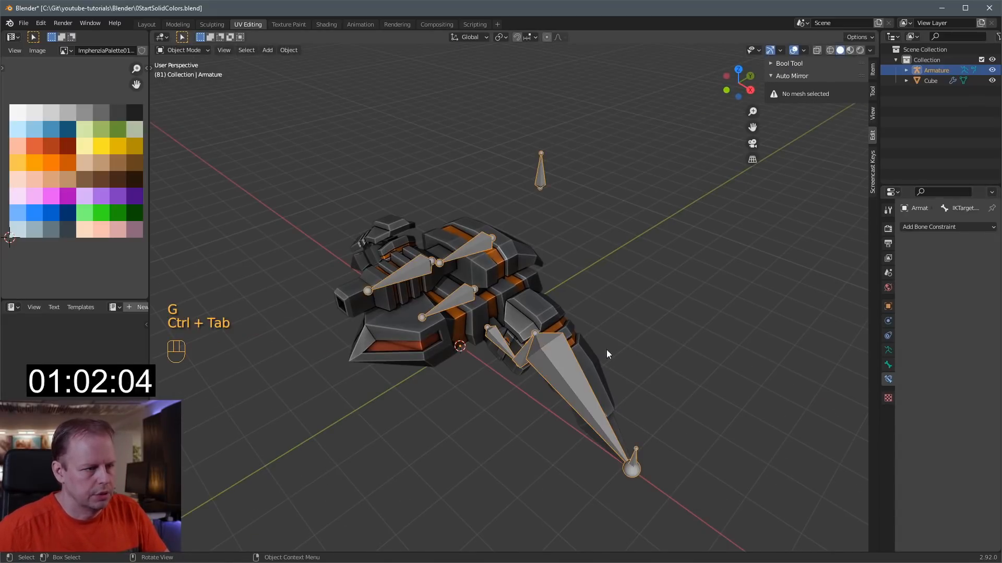
pyautogui.press('Tab')
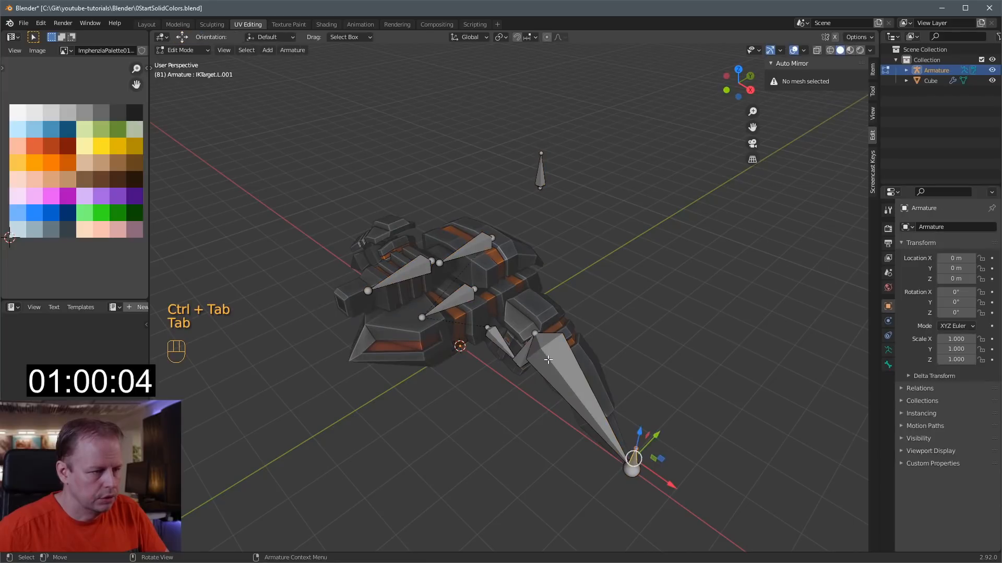
pyautogui.click(549, 360)
pyautogui.moveTo(549, 360); pyautogui.dragTo(513, 354, button='middle')
pyautogui.keyDown('shift'); pyautogui.click(513, 352); pyautogui.keyUp('shift')
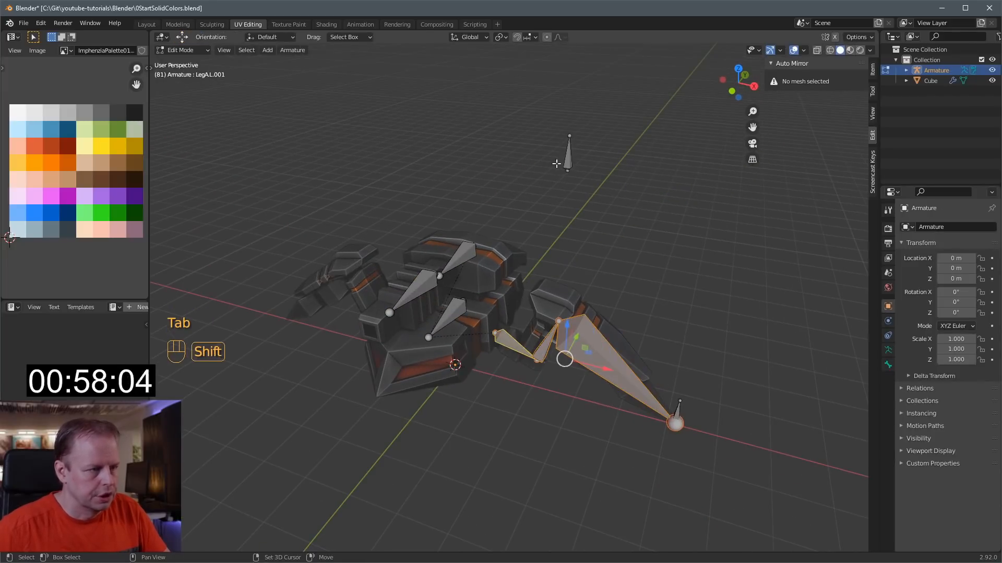
pyautogui.keyDown('shift'); pyautogui.click(568, 162); pyautogui.keyUp('shift')
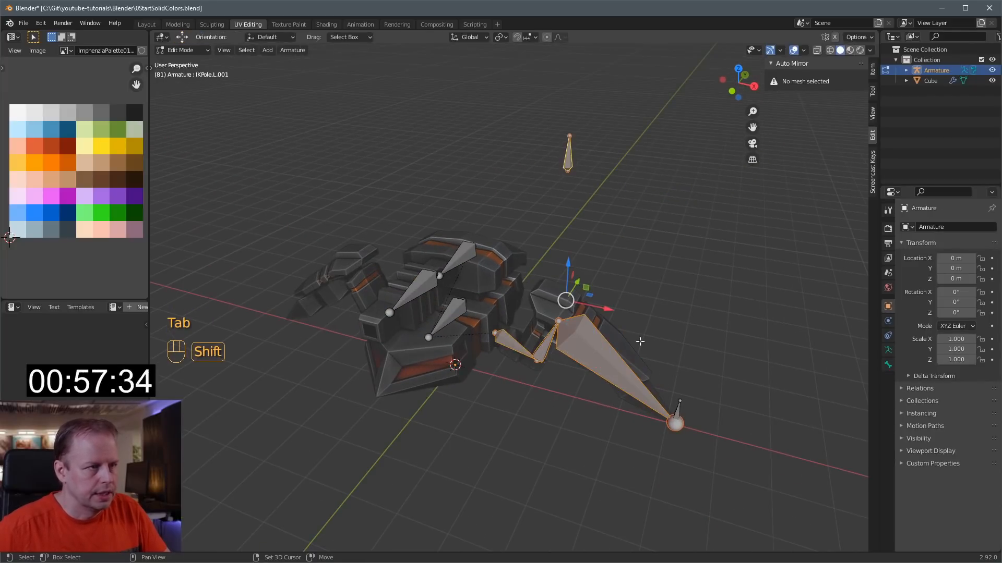
pyautogui.keyDown('shift'); pyautogui.click(680, 413); pyautogui.keyUp('shift')
pyautogui.hotkey('ctrl', 'z')
pyautogui.keyDown('shift'); pyautogui.click(680, 408); pyautogui.keyUp('shift')
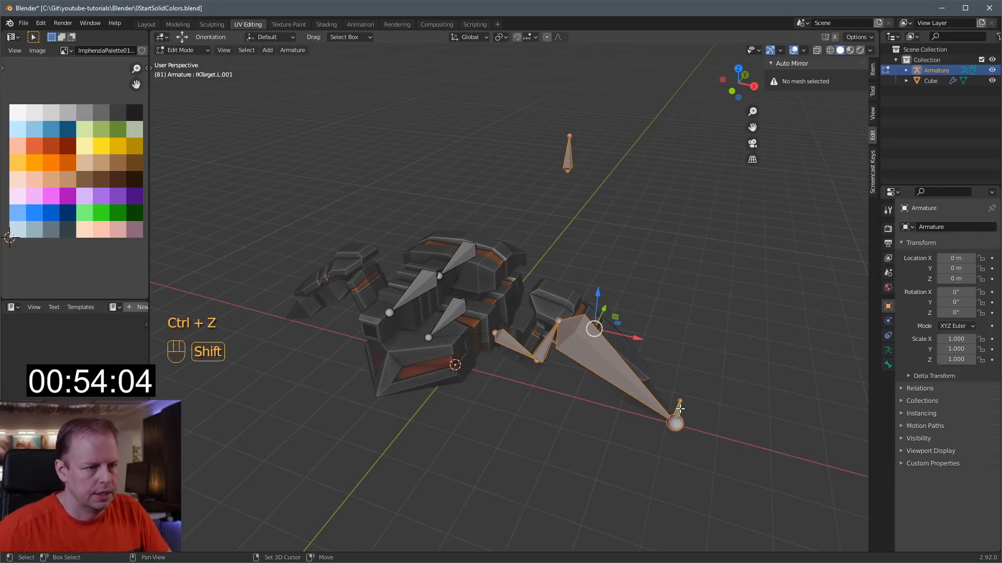
pyautogui.press('KP_7')
pyautogui.moveTo(604, 284); pyautogui.dragTo(607, 354)
pyautogui.hotkey('ctrl', 'z')
pyautogui.press('g')
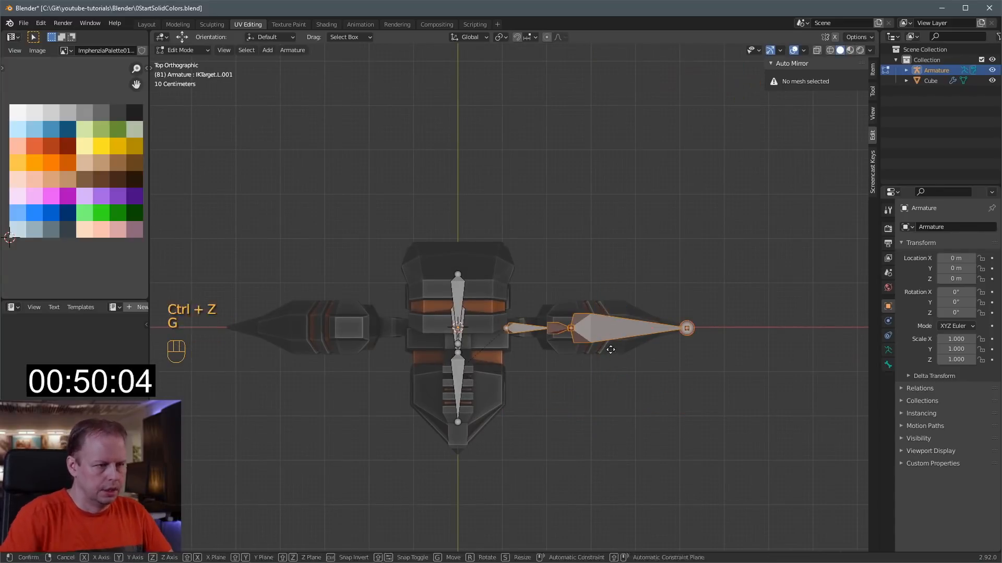
pyautogui.press('-')
pyautogui.press('1')
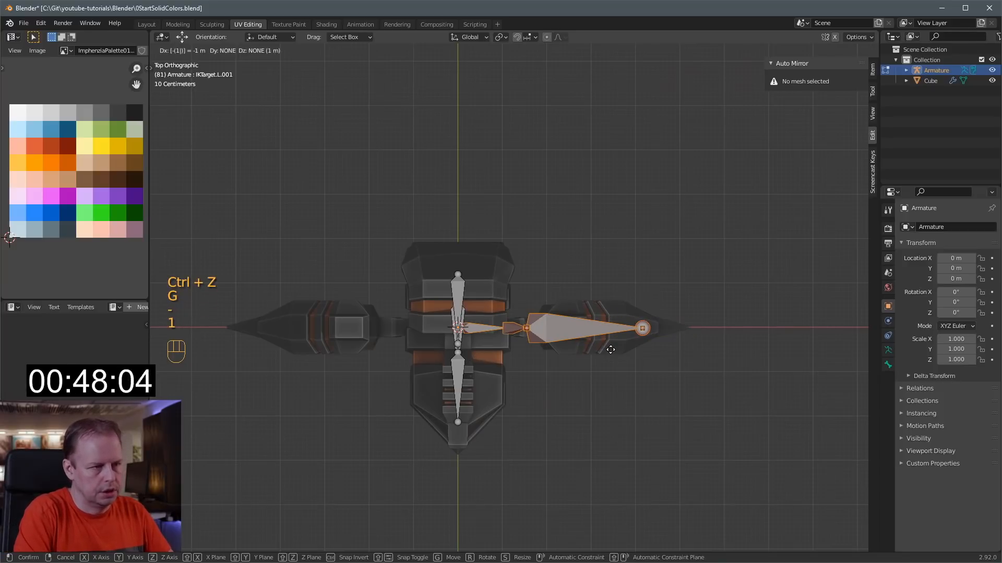
pyautogui.press('Escape')
# - Move the selected leg, pole and target bones -2 m along the global Y axis
pyautogui.press('g')
pyautogui.middleClick(642, 371)
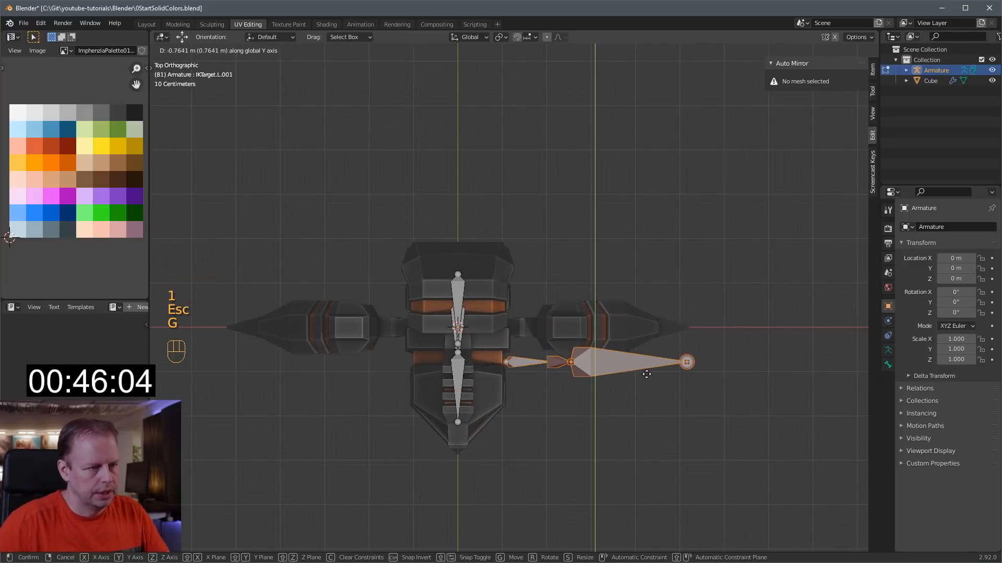
pyautogui.press('2')
pyautogui.press('BackSpace')
pyautogui.press('-')
pyautogui.press('1')
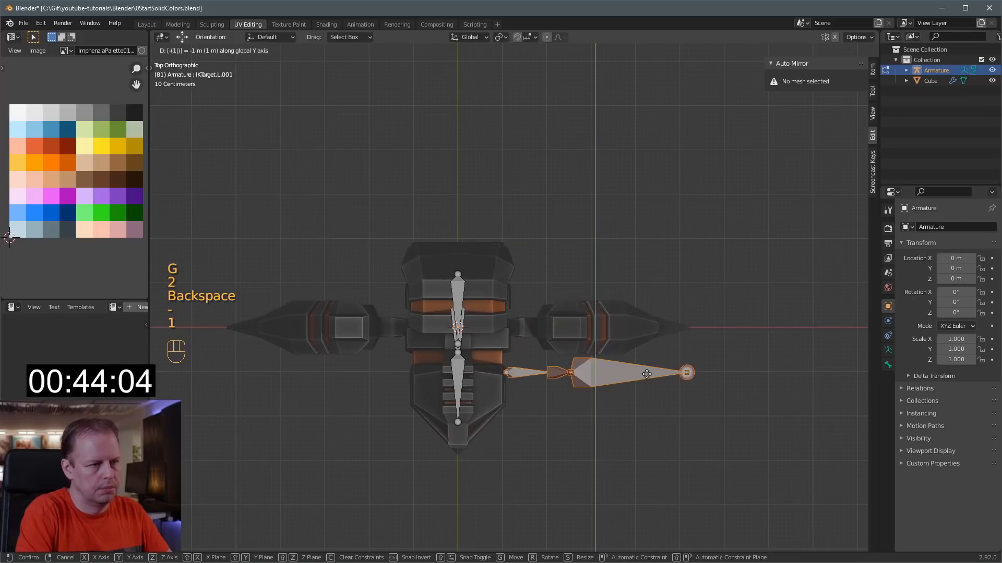
pyautogui.press('BackSpace')
pyautogui.press('2')
pyautogui.press('Return')
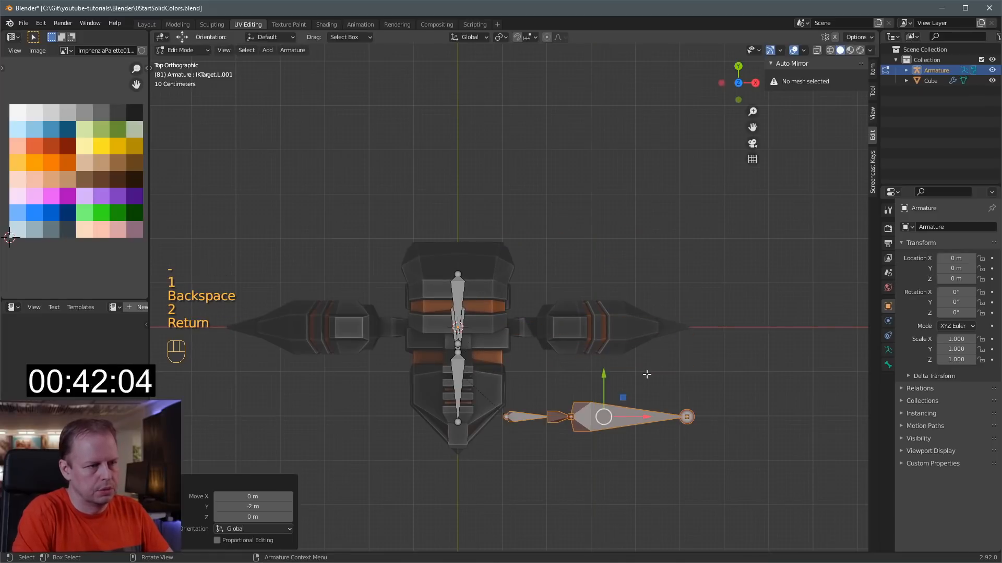
# - Duplicate the leg bone set twice, offsetting each new copy 2 m along Y from the previous one
pyautogui.hotkey('shift', 'd')
pyautogui.middleClick(617, 361)
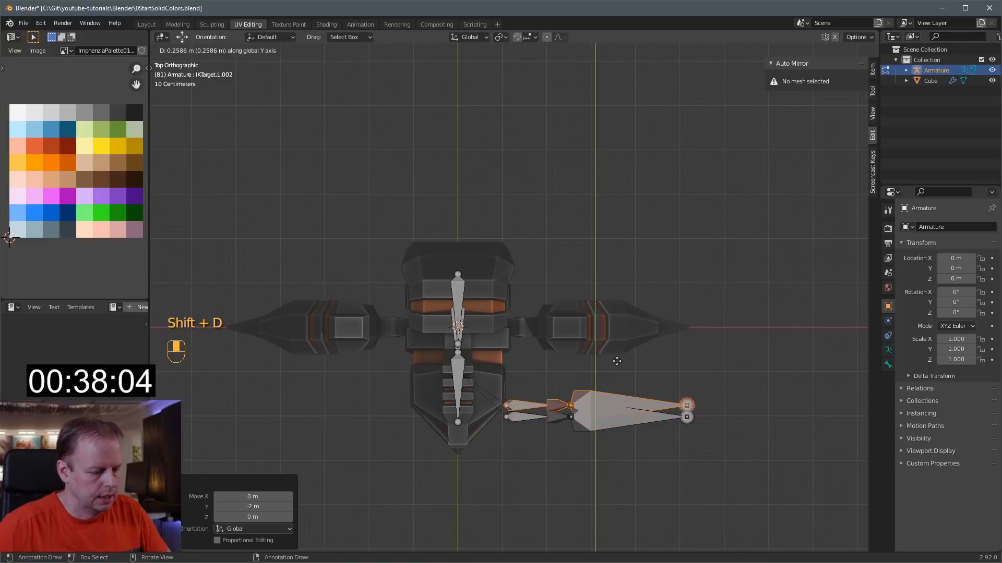
pyautogui.press('2')
pyautogui.click(617, 351)
pyautogui.hotkey('shift', 'd')
pyautogui.middleClick(622, 321)
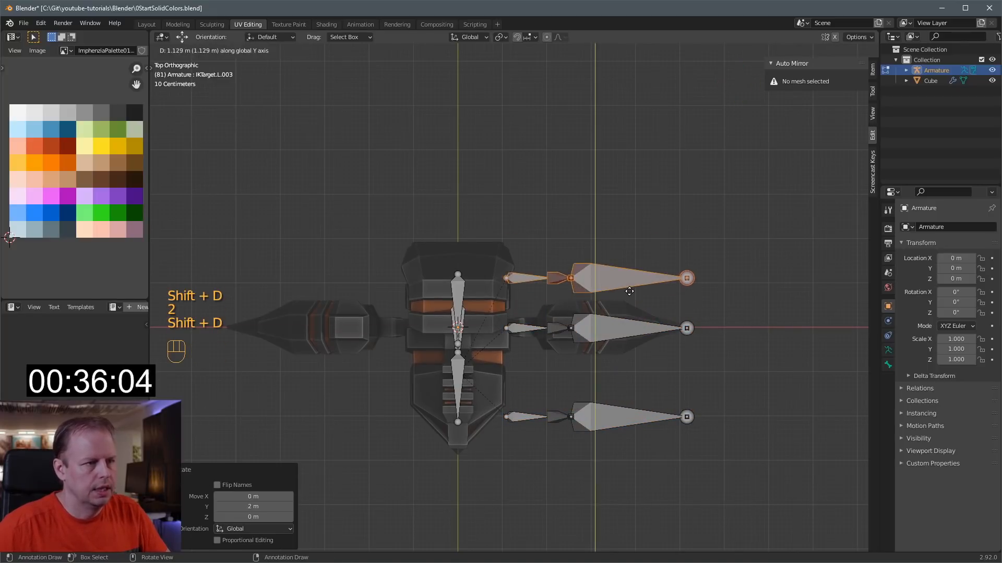
pyautogui.press('2')
pyautogui.click(630, 291)
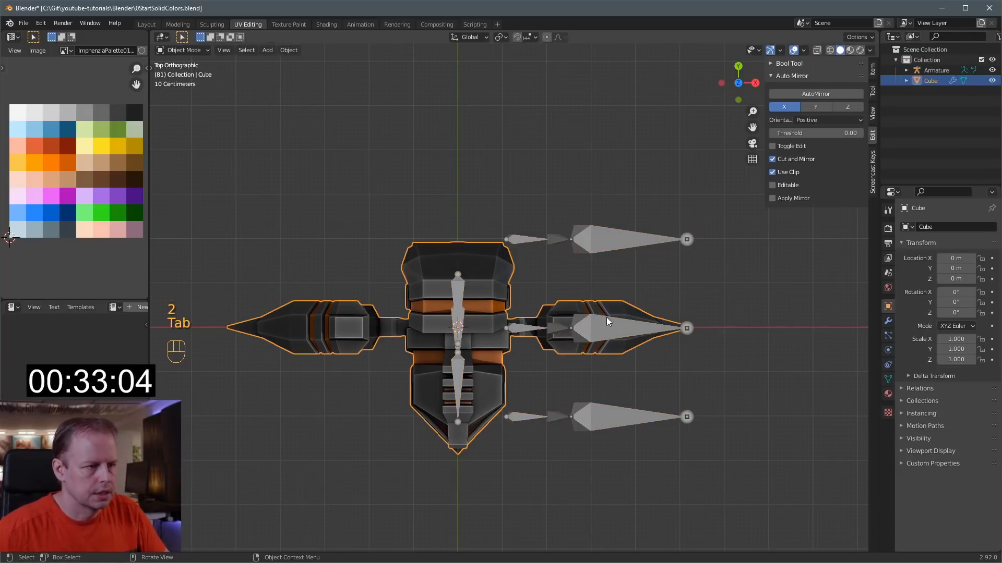
# - Select all linked parts of the leg in the robot mesh and duplicate them 2 m along Y
pyautogui.moveTo(606, 317); pyautogui.dragTo(599, 308, button='middle')
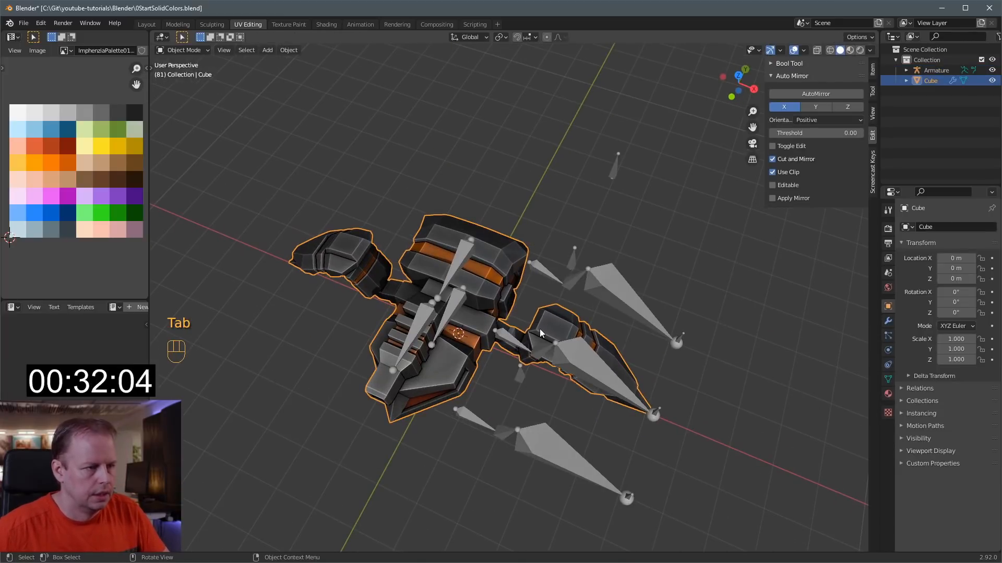
pyautogui.press('Tab')
pyautogui.press('l')
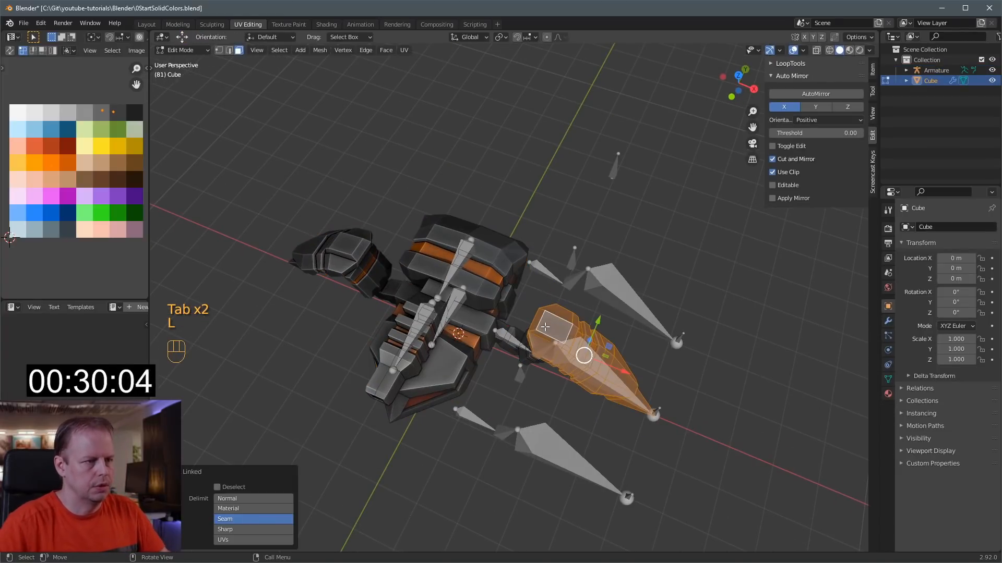
pyautogui.moveTo(544, 327); pyautogui.dragTo(549, 340, button='middle')
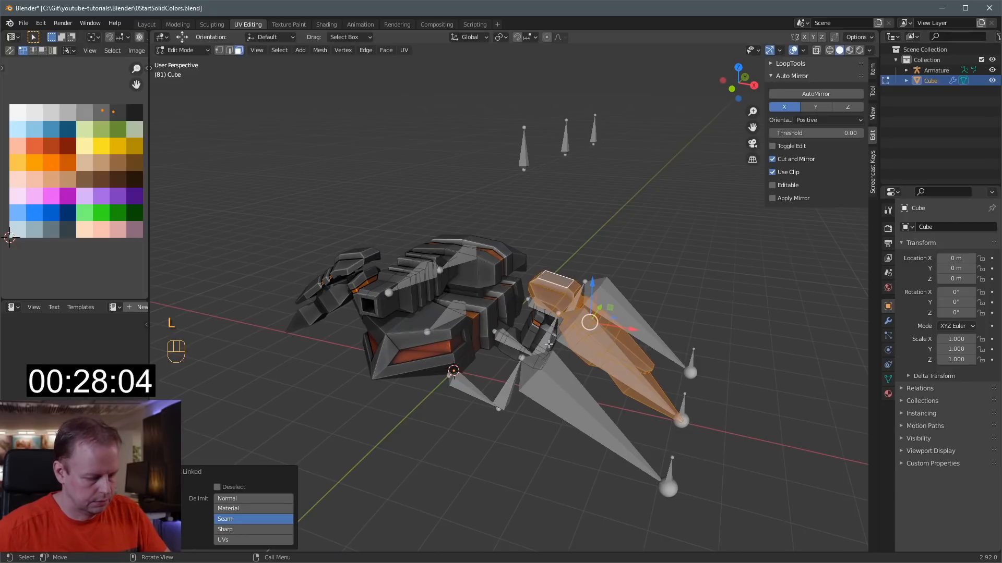
pyautogui.press('l')
pyautogui.press('l')
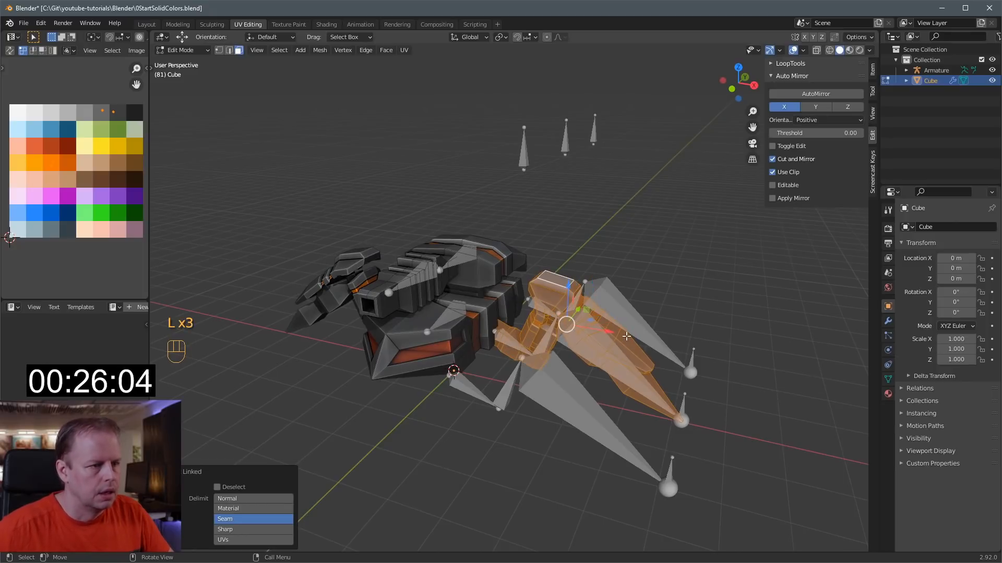
pyautogui.press('KP_7')
pyautogui.hotkey('shift', 'd')
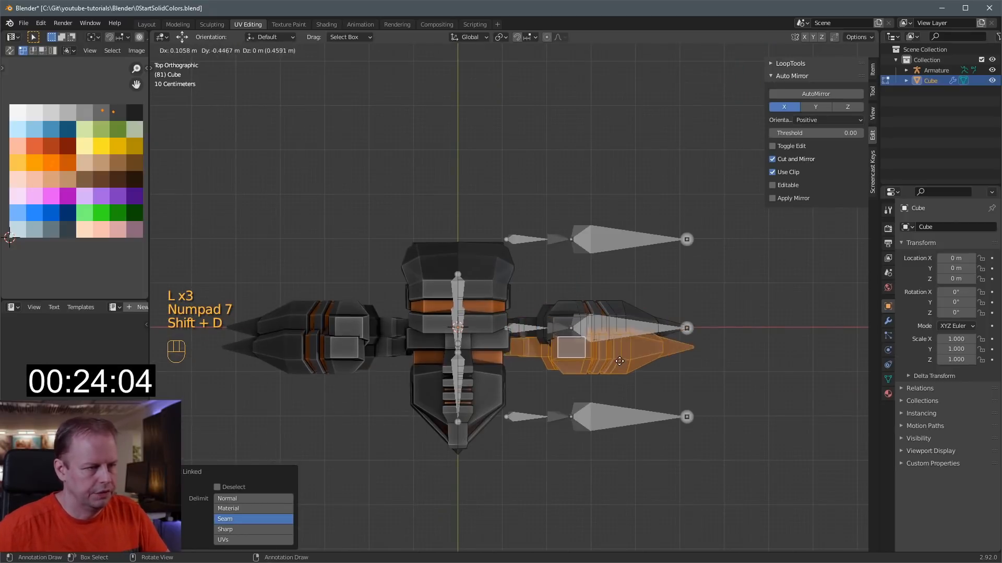
pyautogui.press('2')
pyautogui.press('Return')
# - Duplicate the selected leg mesh again and move the copy -4 m along Y onto the front leg bones
pyautogui.hotkey('shift', 'd')
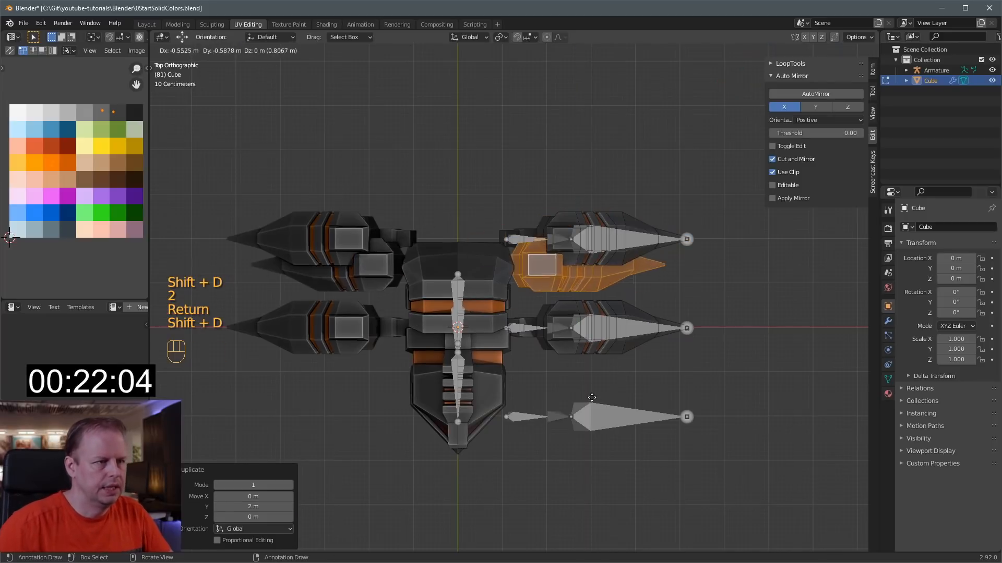
pyautogui.press('-')
pyautogui.press('2')
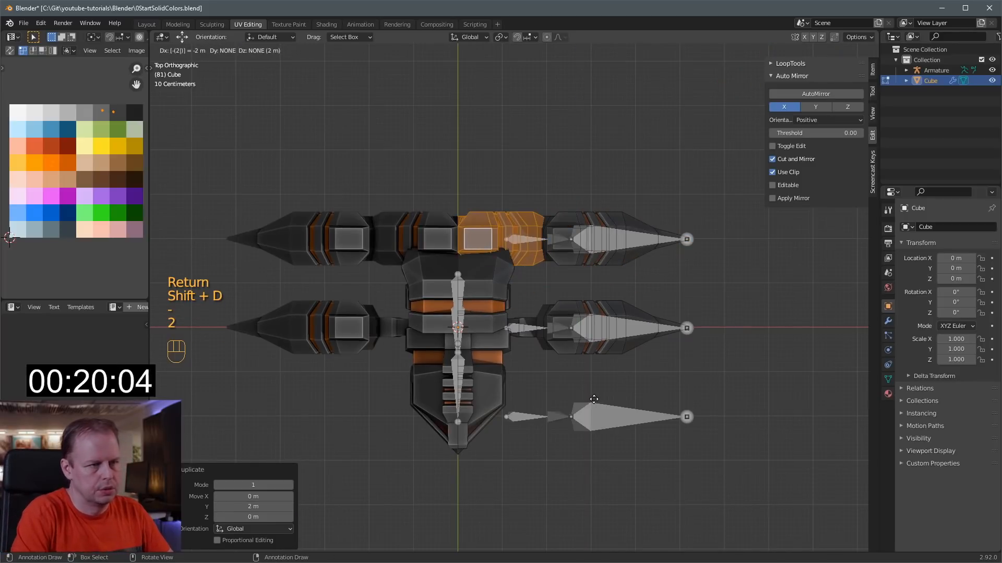
pyautogui.press('Escape')
pyautogui.moveTo(653, 364); pyautogui.dragTo(659, 418, button='middle')
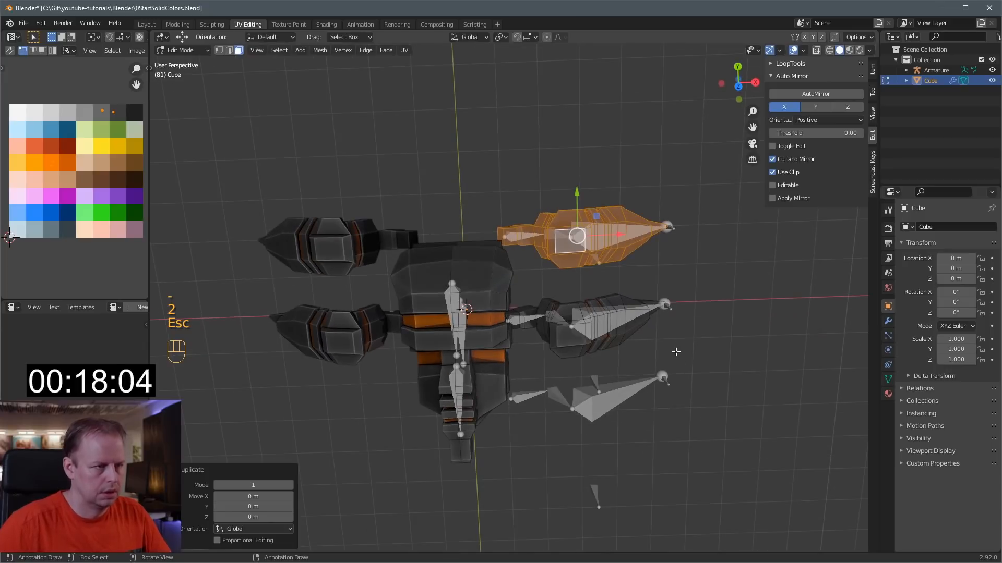
pyautogui.press('KP_1')
pyautogui.press('KP_7')
pyautogui.press('f')
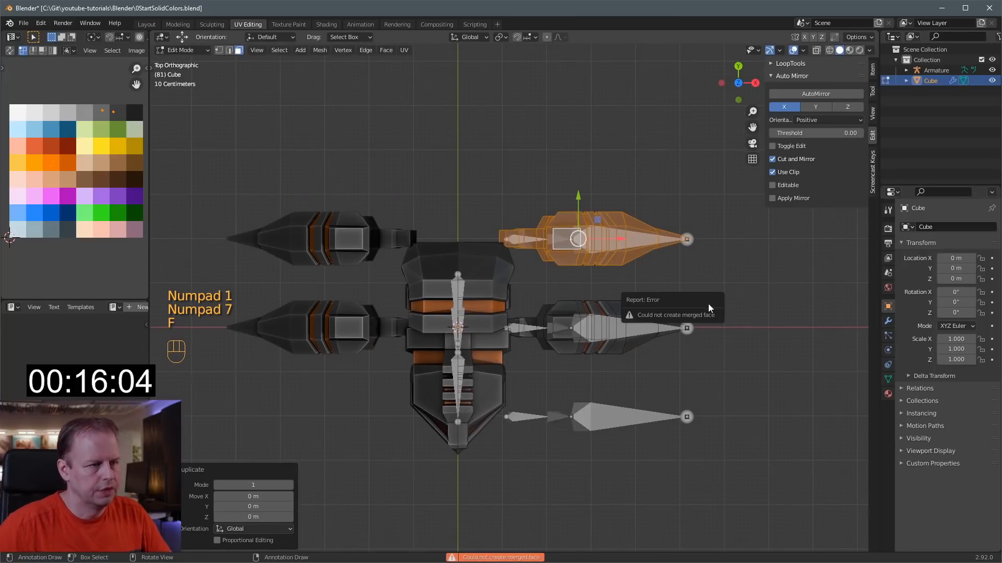
pyautogui.press('g')
pyautogui.moveTo(692, 327); pyautogui.dragTo(691, 356, button='middle')
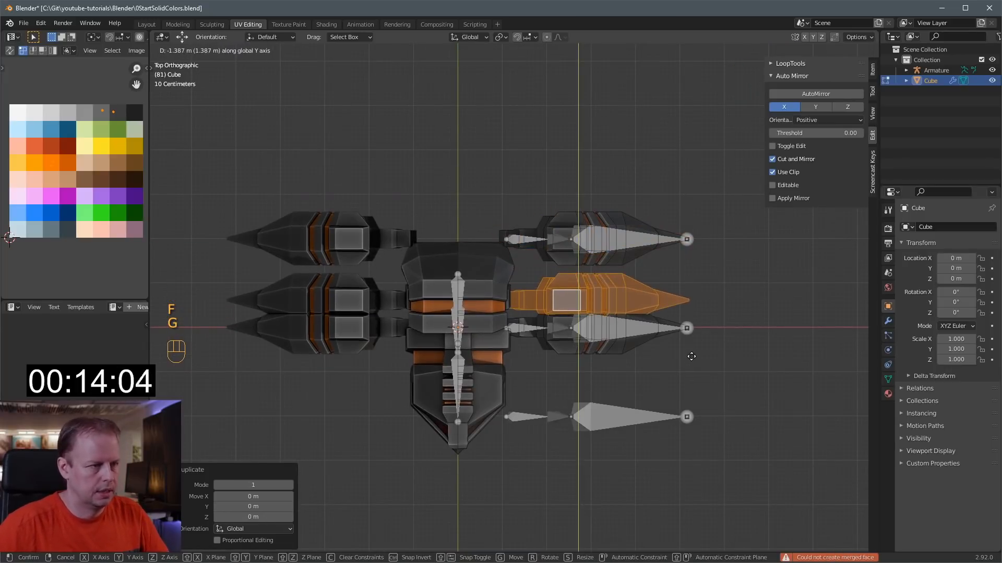
pyautogui.write('-4')
pyautogui.press('Return')
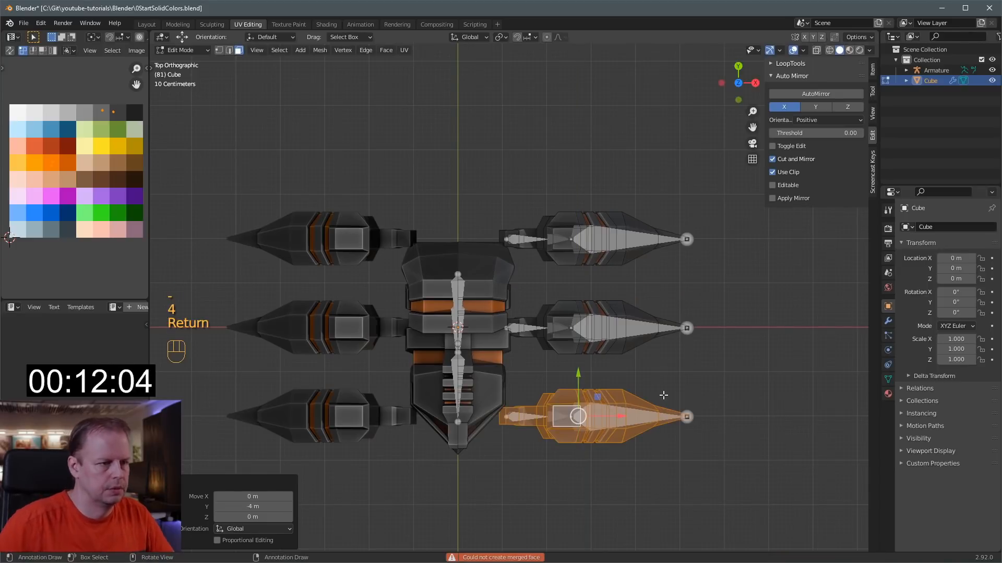
# - Inspect how the three mesh legs line up with their bones and clear the mesh selection
pyautogui.press('Tab')
pyautogui.moveTo(630, 403); pyautogui.dragTo(490, 423, button='middle')
pyautogui.press('Tab')
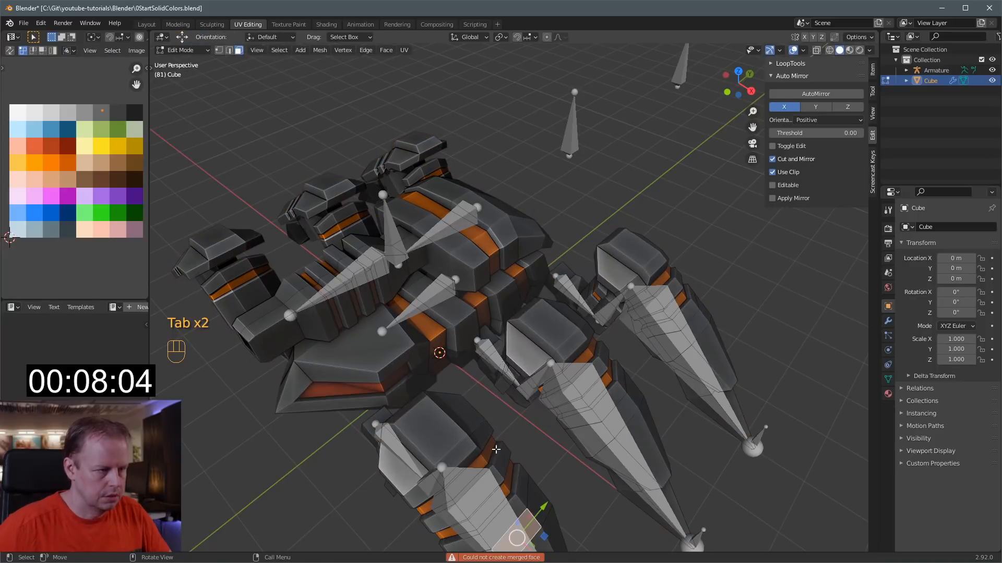
pyautogui.press('KP_7')
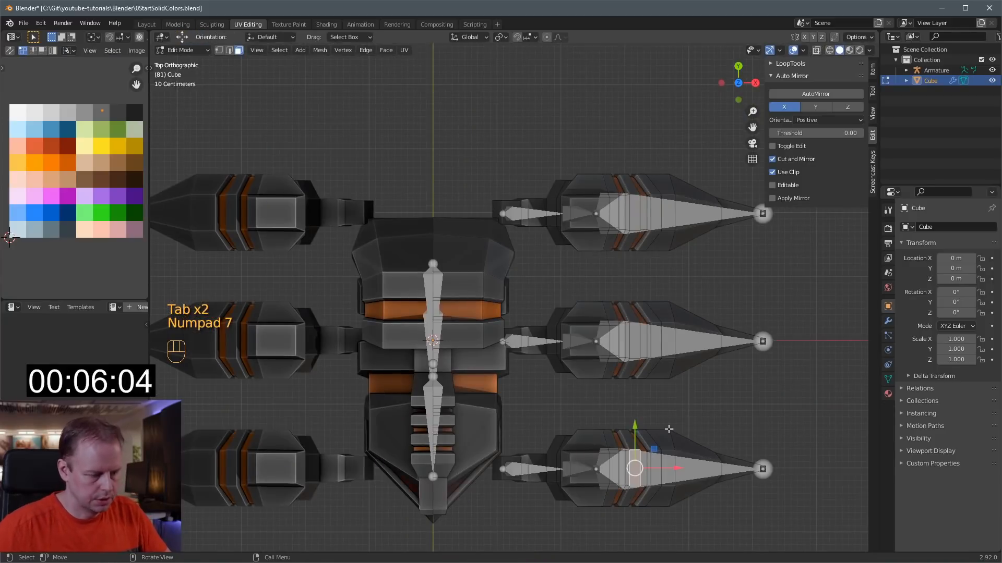
pyautogui.press('l')
pyautogui.press('Escape')
pyautogui.press('a')
pyautogui.press('a')
pyautogui.scroll(-3, 514, 298)
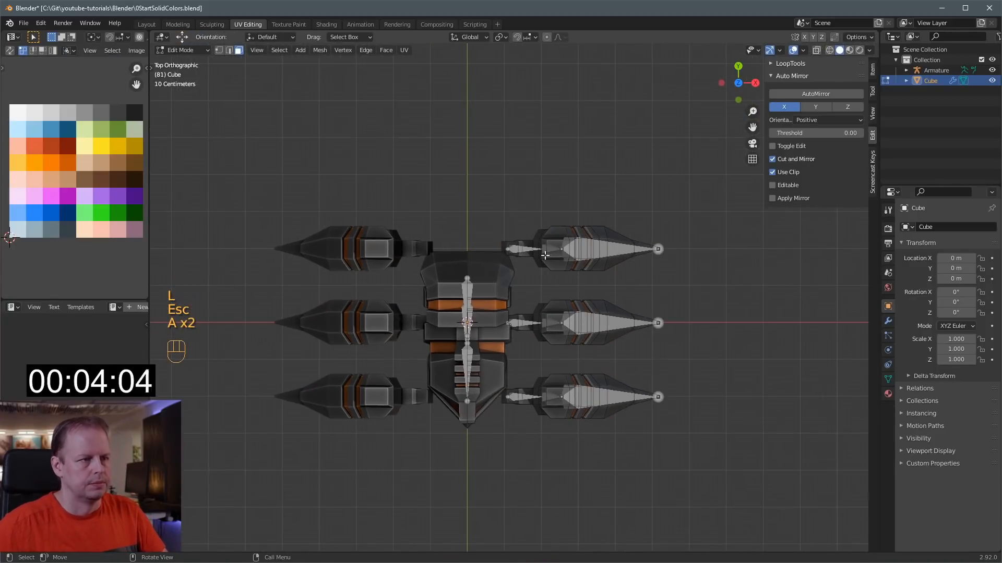
# - Box-select the three leg meshes on the boned side and examine how they line up with their bones from several angles
pyautogui.press('b')
pyautogui.moveTo(505, 192); pyautogui.dragTo(701, 457)
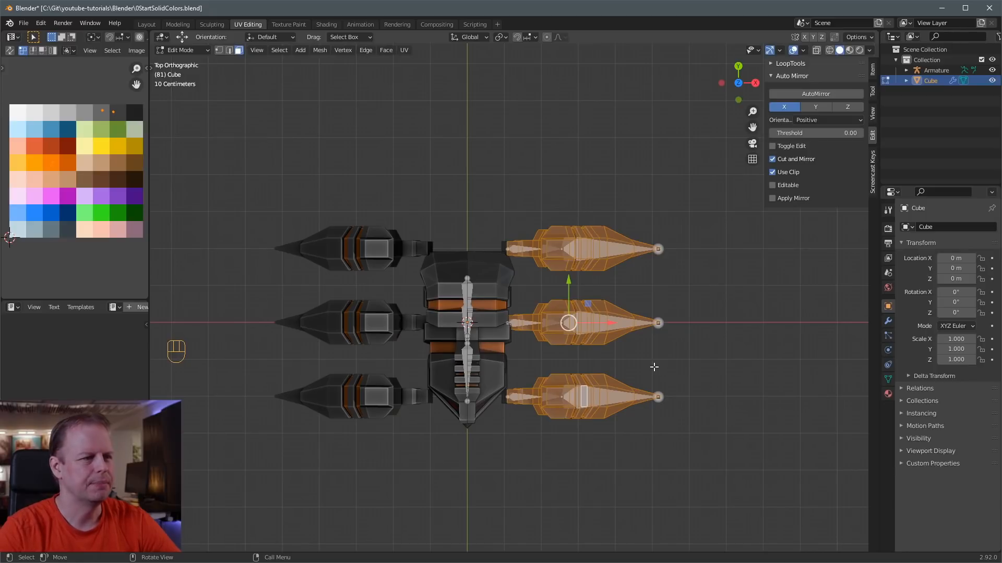
pyautogui.moveTo(695, 384); pyautogui.dragTo(640, 299, button='middle')
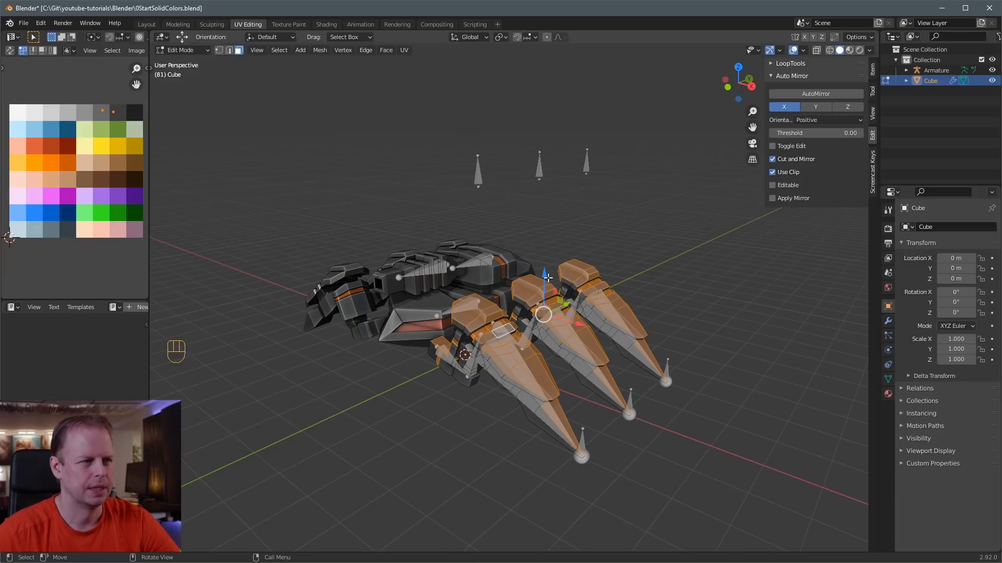
pyautogui.moveTo(557, 262); pyautogui.dragTo(597, 310, button='middle')
pyautogui.scroll(3, 599, 312)
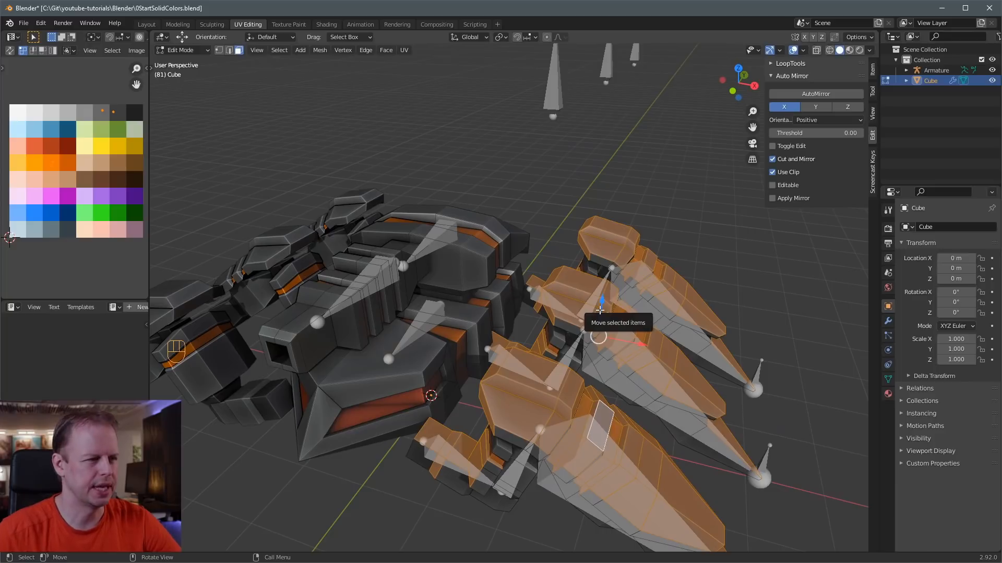
pyautogui.moveTo(600, 310); pyautogui.dragTo(606, 298, button='middle')
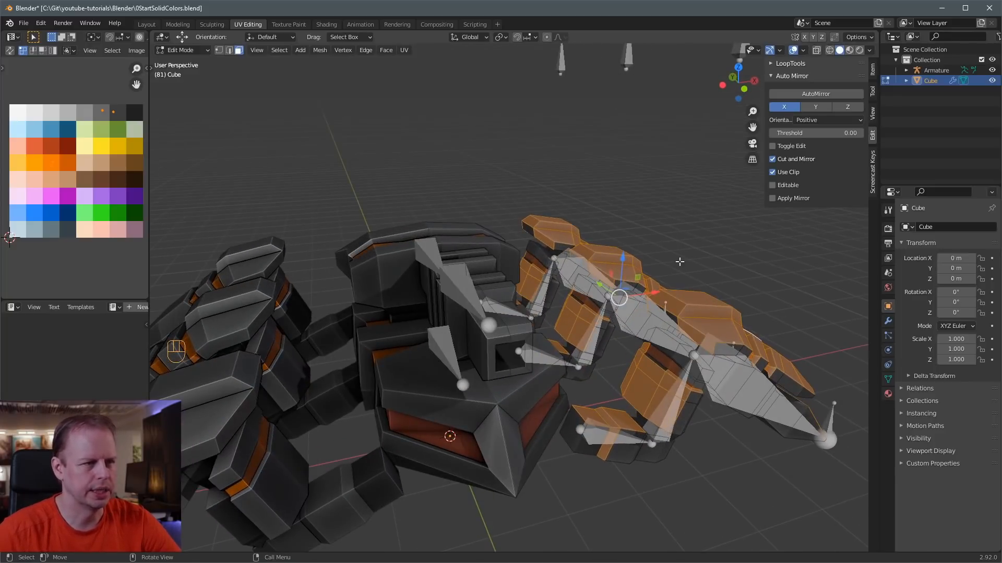
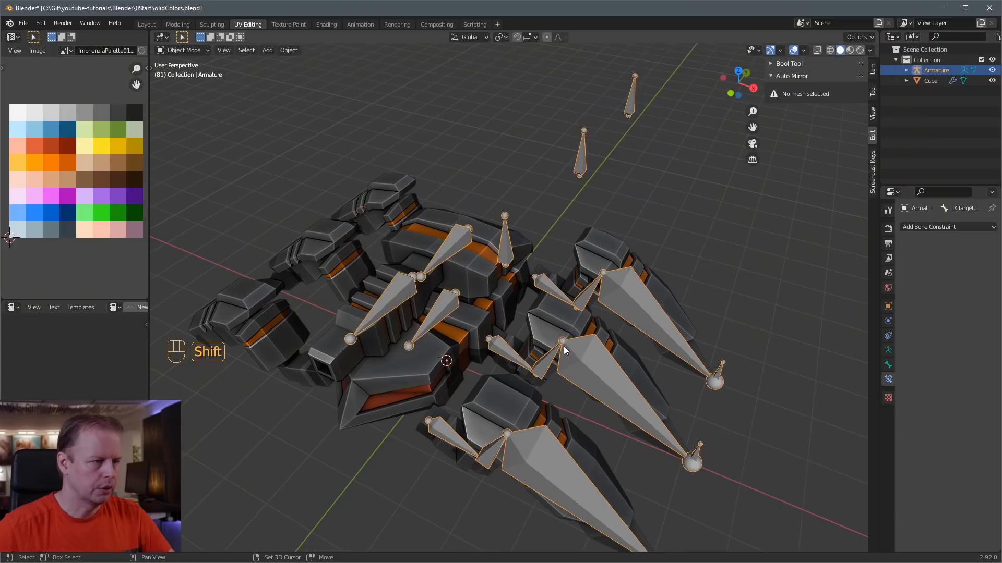
# - Activate the Move tool and select the armature object for editing in top view
pyautogui.moveTo(563, 346); pyautogui.dragTo(500, 261, button='middle')
pyautogui.click(488, 308)
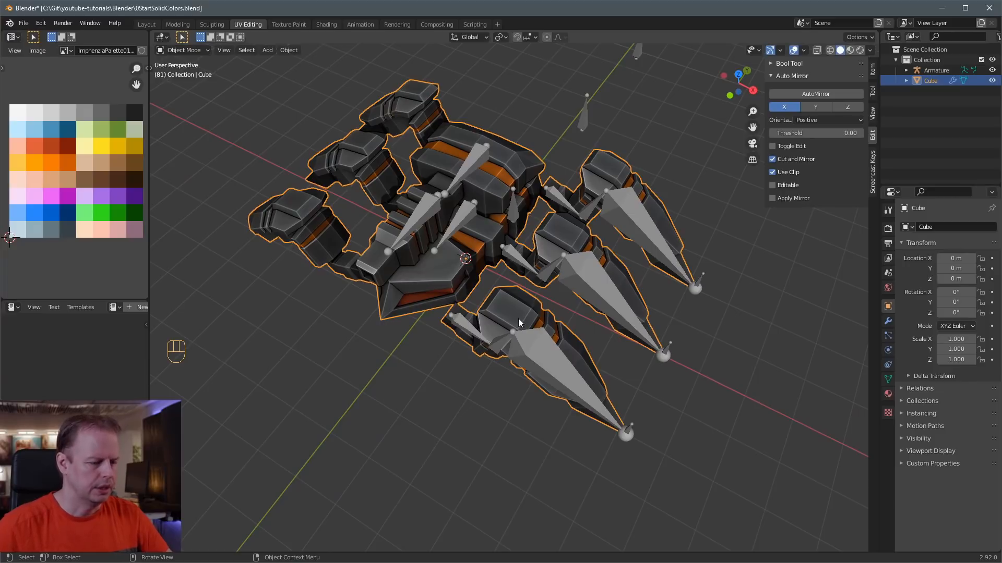
pyautogui.press('KP_7')
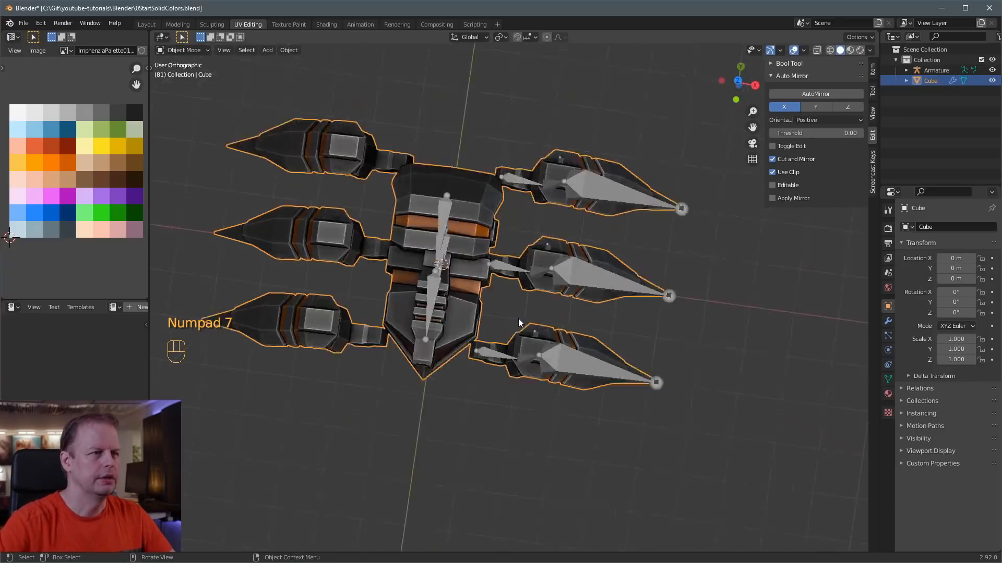
pyautogui.click(511, 361)
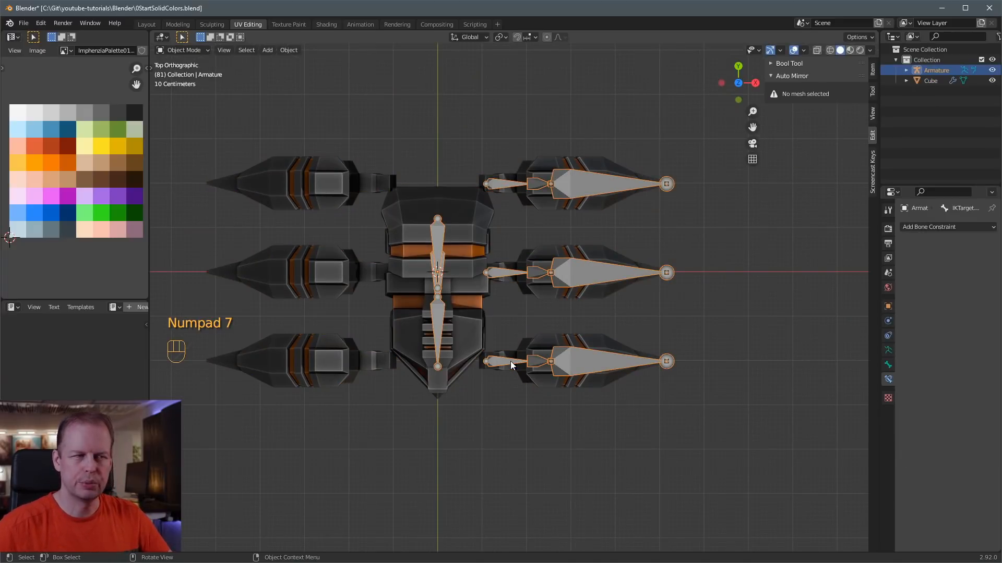
pyautogui.scroll(2, 527, 358)
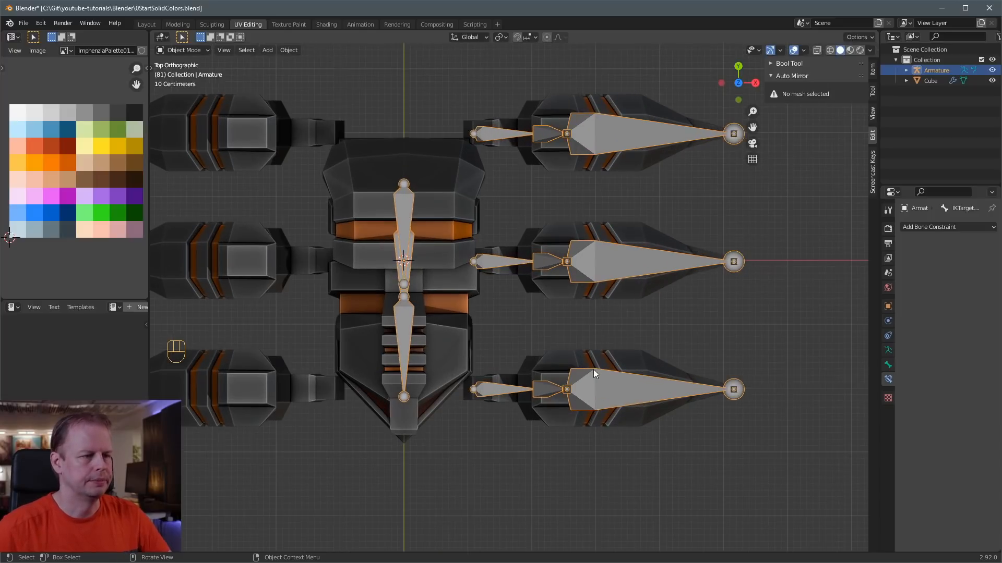
pyautogui.hotkey('shift', 'space')
pyautogui.click(571, 382)
pyautogui.click(548, 393)
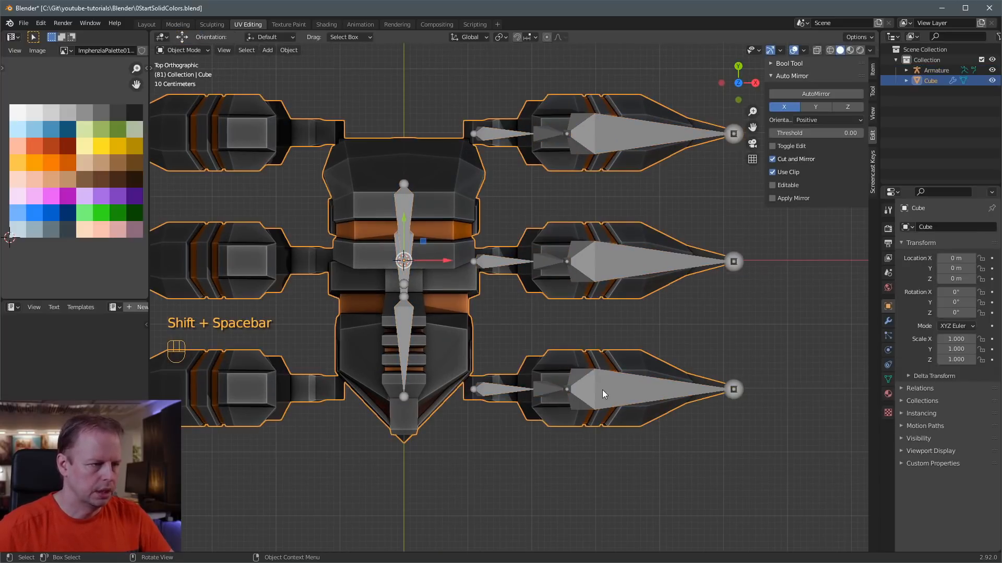
pyautogui.click(544, 394)
pyautogui.hotkey('shift', 'space')
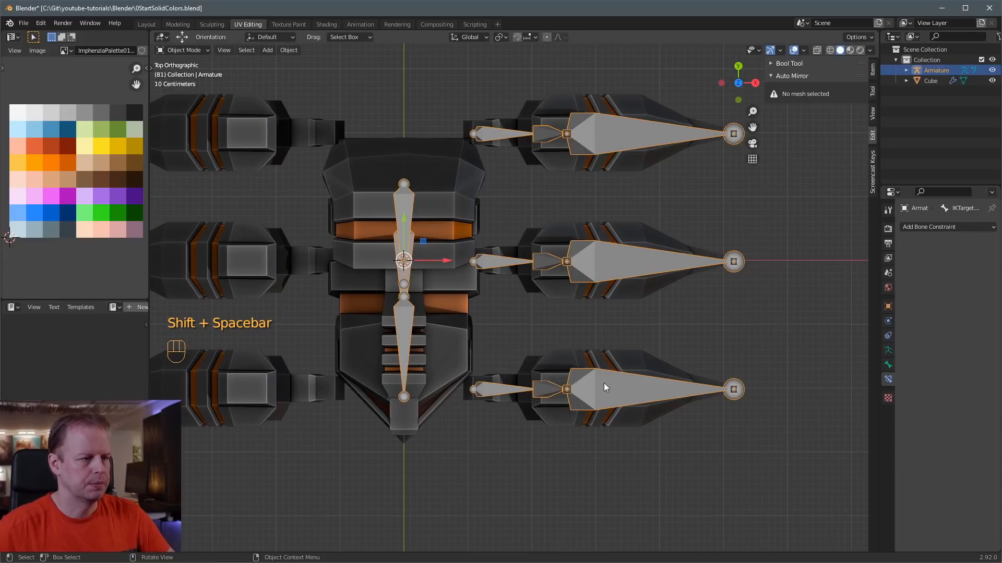
# - Select all the front leg's bones in the armature's Edit Mode, including its IK target and IK pole
pyautogui.press('Tab')
pyautogui.click(596, 391)
pyautogui.keyDown('shift'); pyautogui.click(549, 390); pyautogui.keyUp('shift')
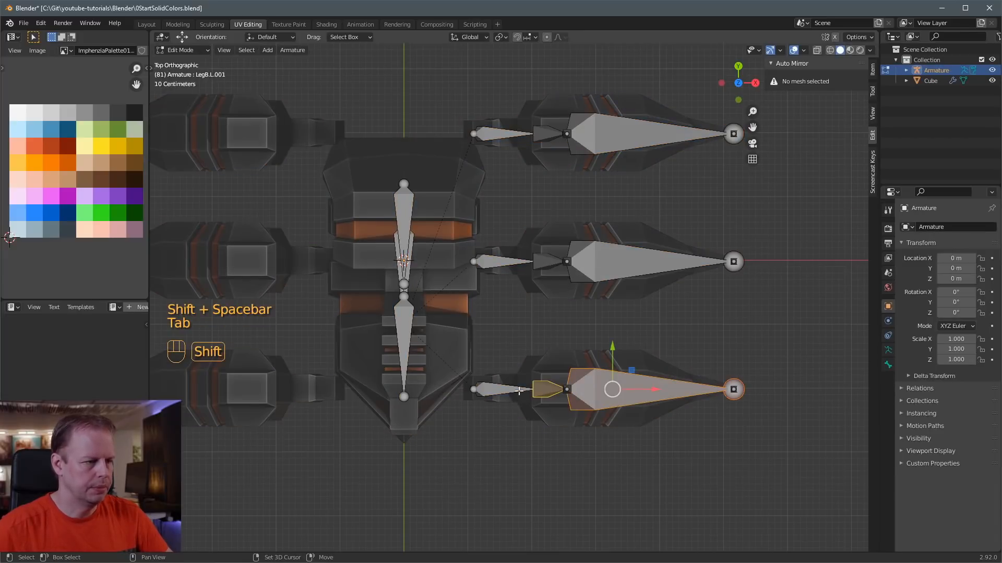
pyautogui.keyDown('shift'); pyautogui.click(506, 390); pyautogui.keyUp('shift')
pyautogui.moveTo(661, 395); pyautogui.dragTo(663, 364, button='middle')
pyautogui.scroll(-3, 630, 259)
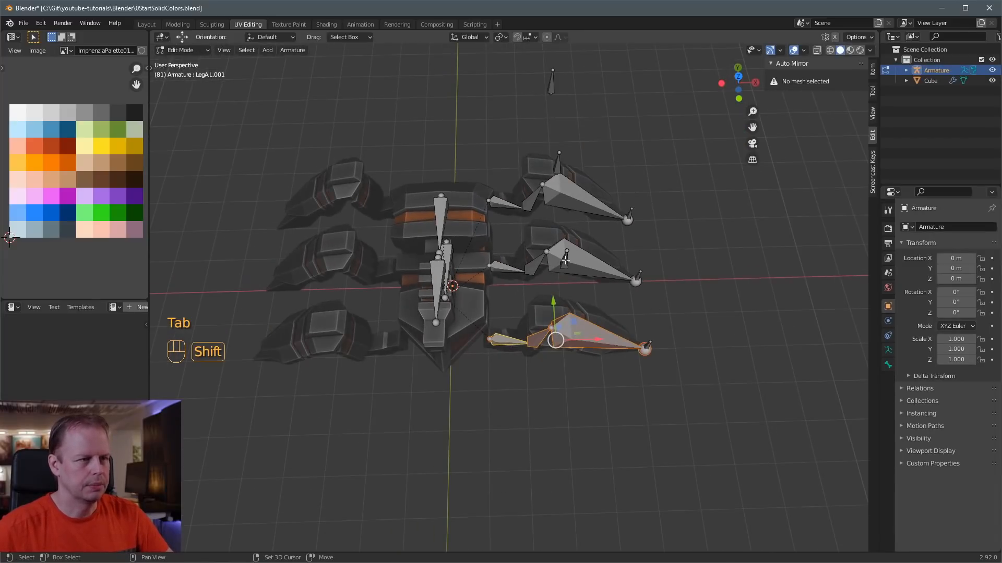
pyautogui.keyDown('shift'); pyautogui.click(653, 345); pyautogui.keyUp('shift')
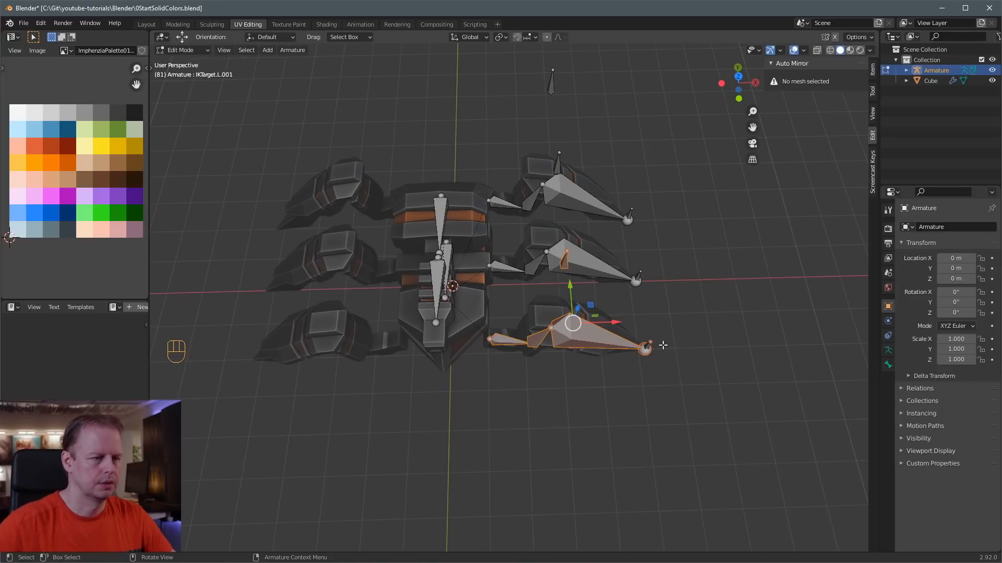
pyautogui.keyDown('shift'); pyautogui.click(658, 349); pyautogui.keyUp('shift')
pyautogui.hotkey('ctrl', 'z')
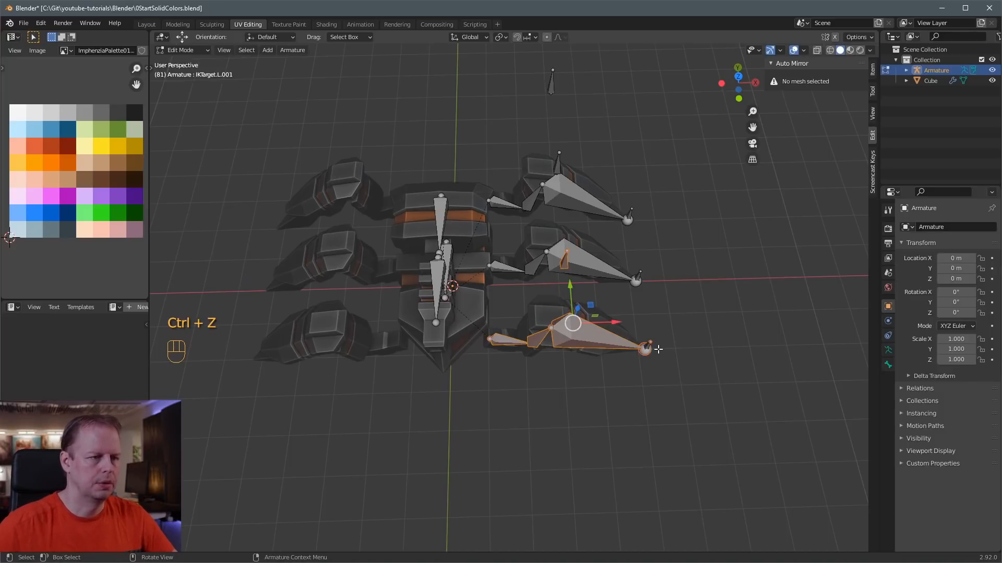
pyautogui.press('KP_7')
pyautogui.moveTo(562, 316); pyautogui.dragTo(560, 301)
pyautogui.hotkey('ctrl', 'z')
pyautogui.moveTo(663, 352); pyautogui.dragTo(668, 272, button='middle')
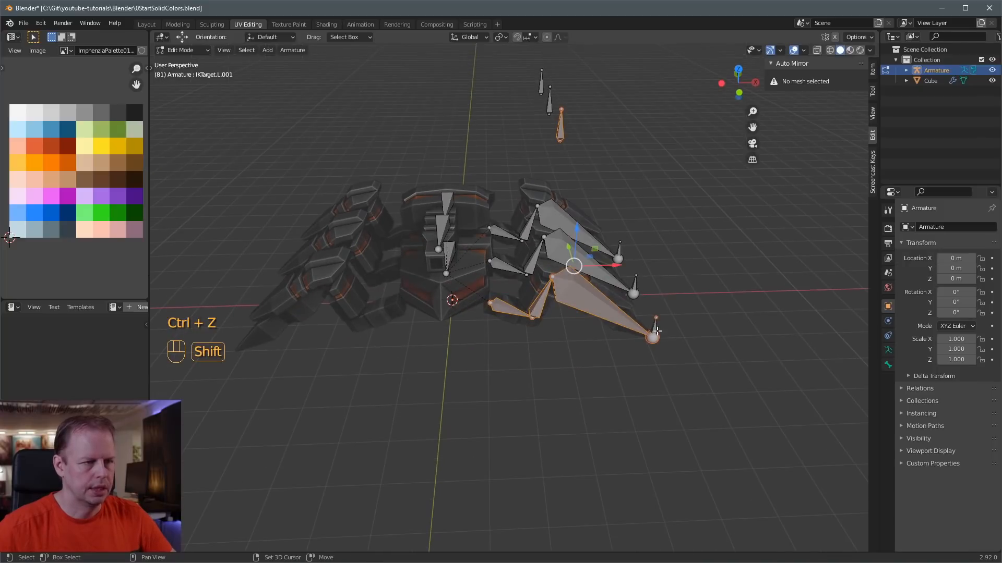
pyautogui.keyDown('shift'); pyautogui.click(655, 336); pyautogui.keyUp('shift')
pyautogui.hotkey('ctrl', 'z')
pyautogui.keyDown('shift'); pyautogui.click(655, 336); pyautogui.keyUp('shift')
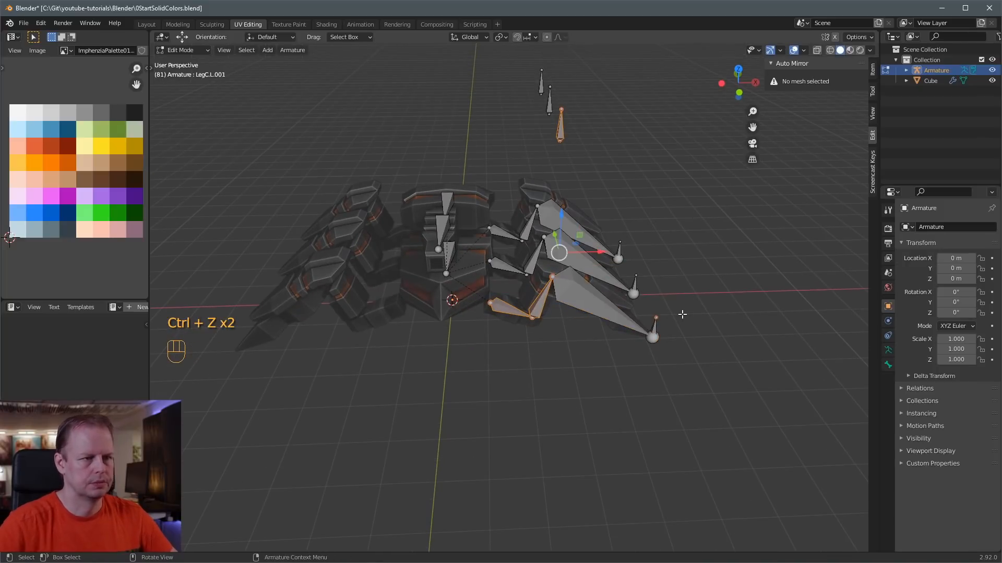
pyautogui.hotkey('ctrl', 'z')
pyautogui.press('KP_7')
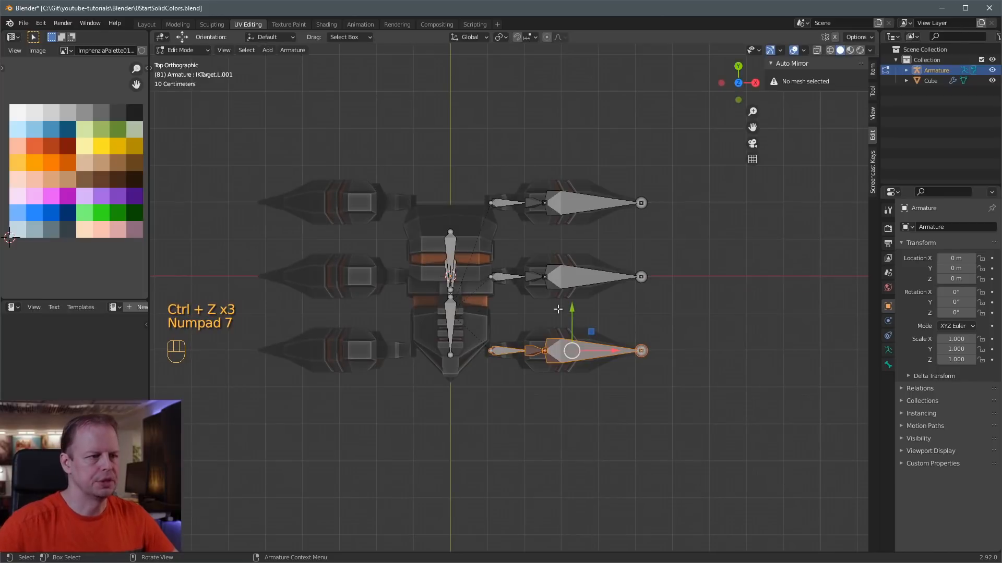
pyautogui.moveTo(572, 310); pyautogui.dragTo(572, 300)
pyautogui.hotkey('ctrl', 'z')
# - Move the selected front leg bones 0.5 m along Y towards the middle leg
pyautogui.press('g')
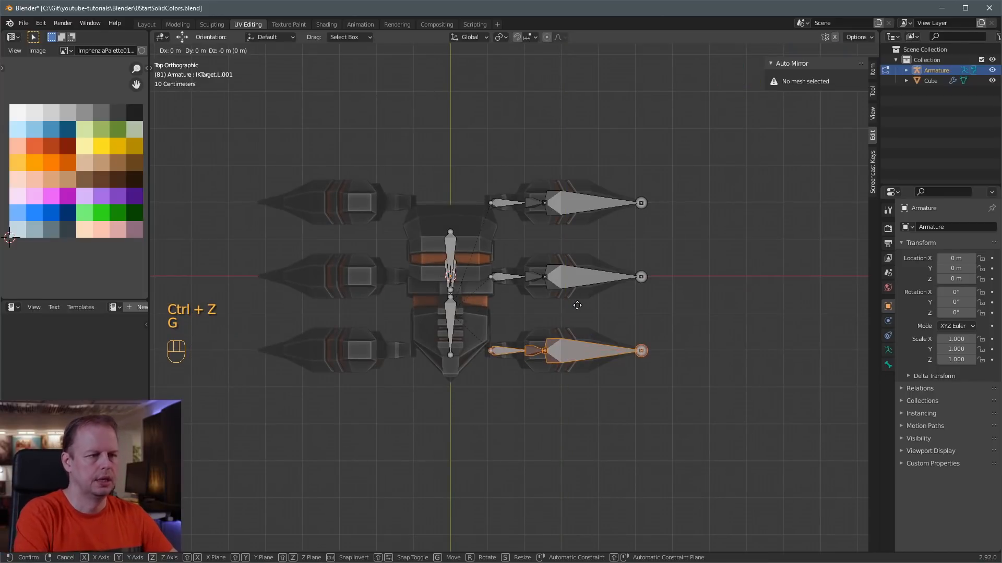
pyautogui.press('x')
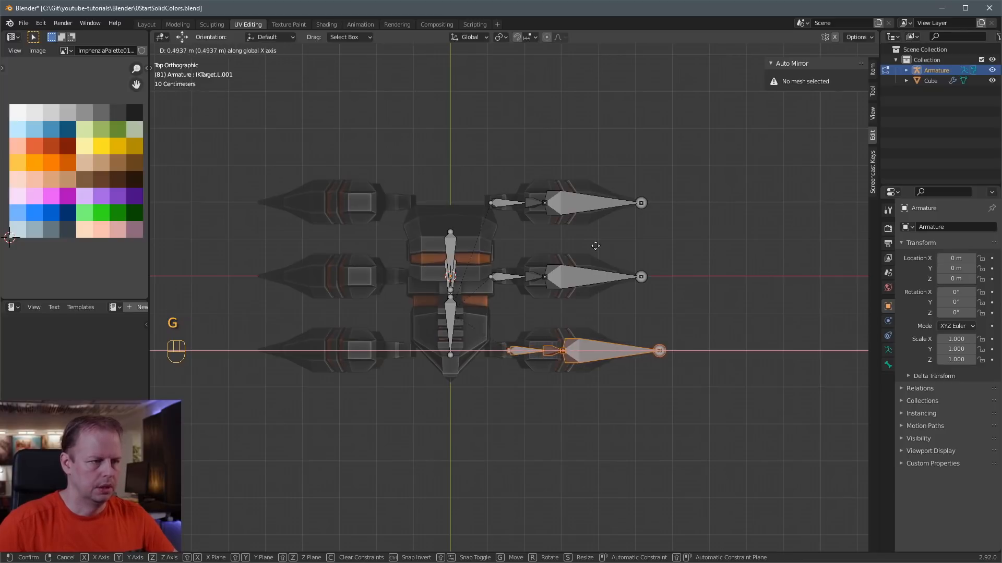
pyautogui.press('y')
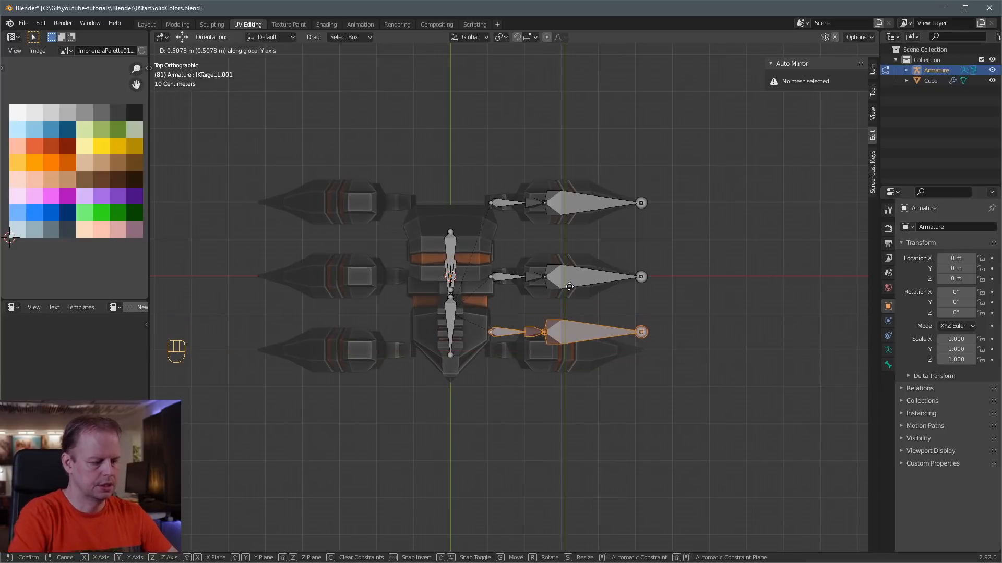
pyautogui.write('0.5')
pyautogui.press('Return')
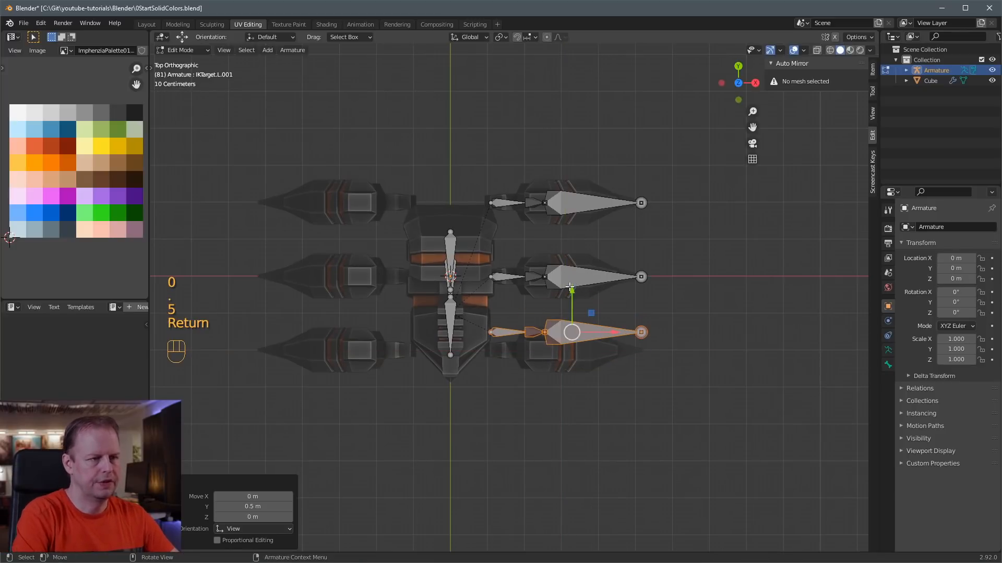
# - Select the rear leg bones with their IK target and pole, and move them -0.5 m along Y
pyautogui.click(577, 207)
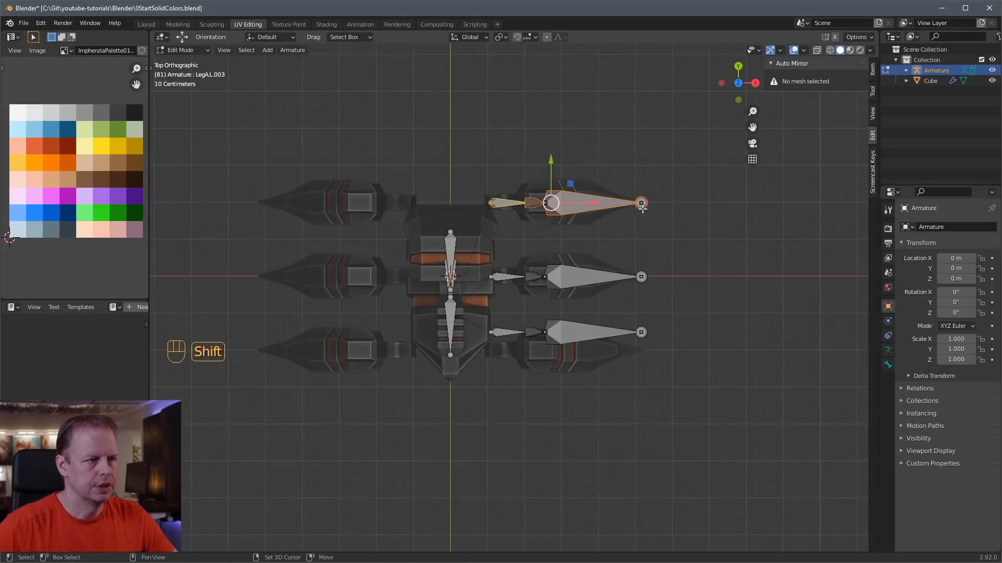
pyautogui.moveTo(668, 222); pyautogui.dragTo(520, 134, button='middle')
pyautogui.keyDown('shift'); pyautogui.click(463, 78); pyautogui.keyUp('shift')
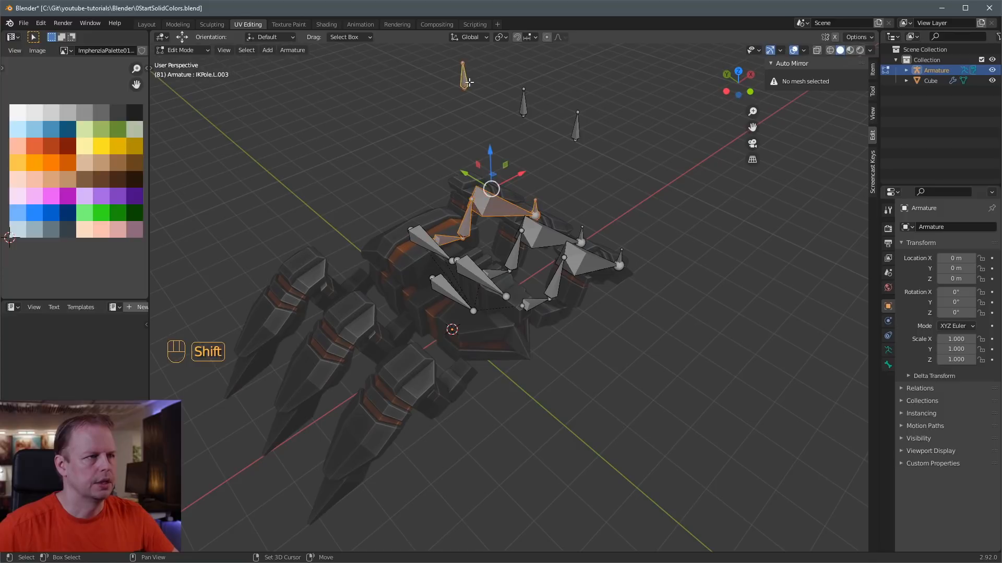
pyautogui.press('KP_7')
pyautogui.press('g')
pyautogui.moveTo(523, 151); pyautogui.dragTo(499, 144, button='middle')
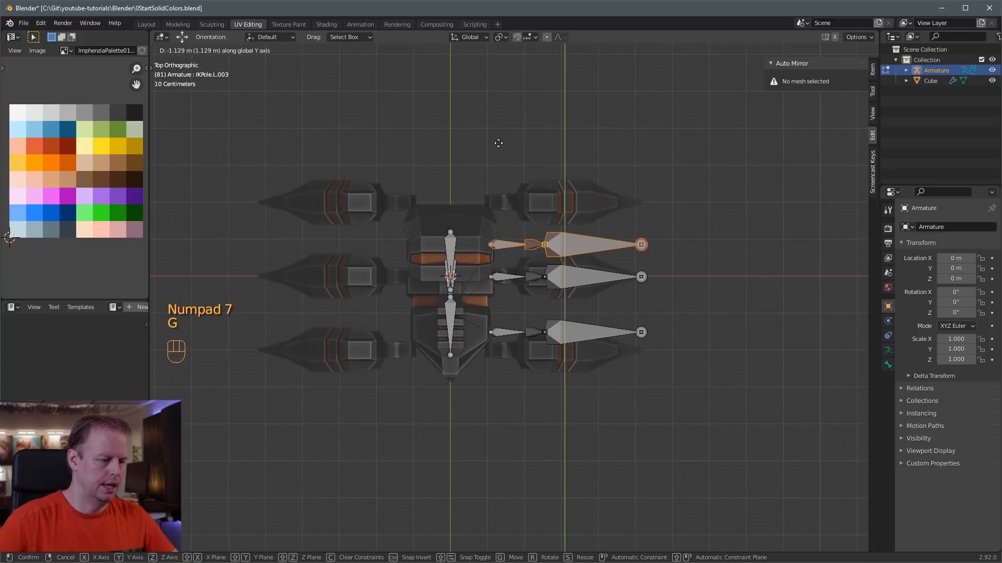
pyautogui.press('-')
pyautogui.write('0.5')
pyautogui.press('Return')
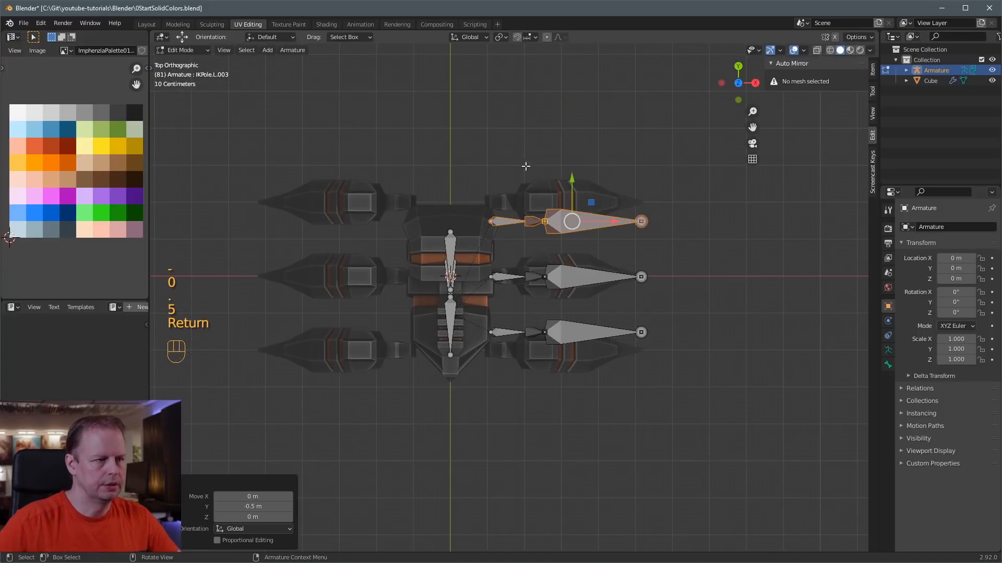
# - Select all linked parts of the rear leg in the robot mesh and move them -0.5 m along Y
pyautogui.press('Tab')
pyautogui.click(559, 201)
pyautogui.press('Tab')
pyautogui.click(559, 202)
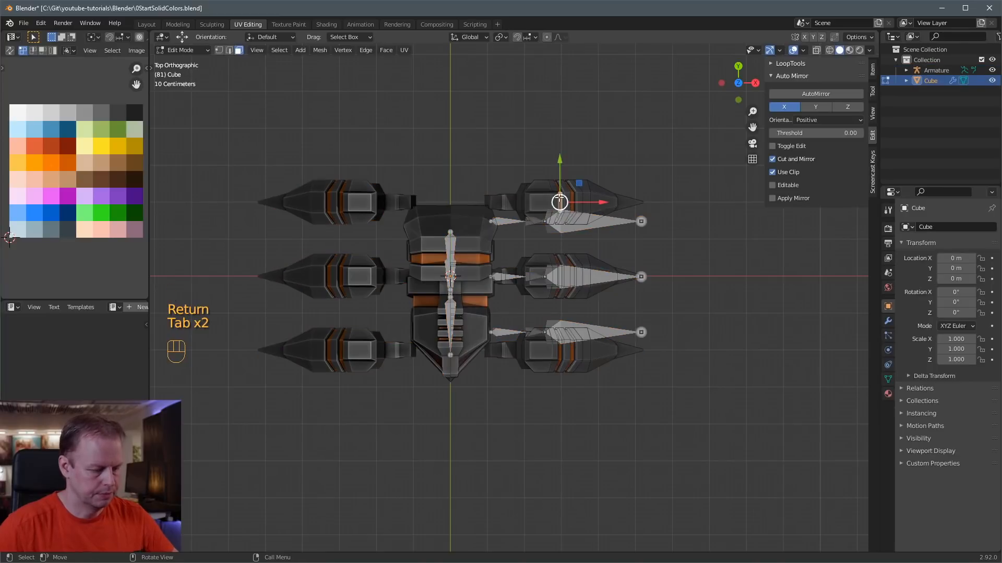
pyautogui.press('l')
pyautogui.press('l')
pyautogui.press('l')
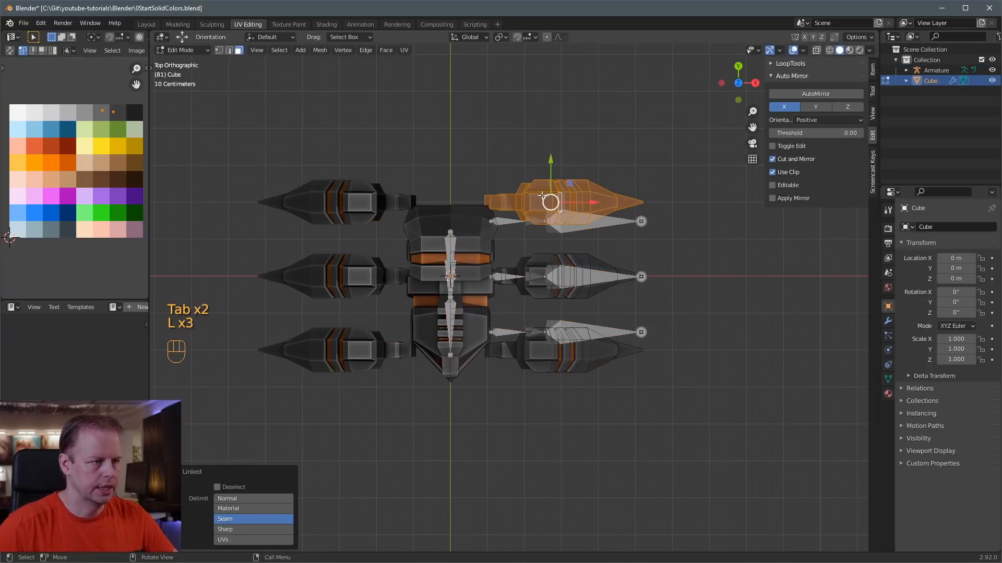
pyautogui.press('g')
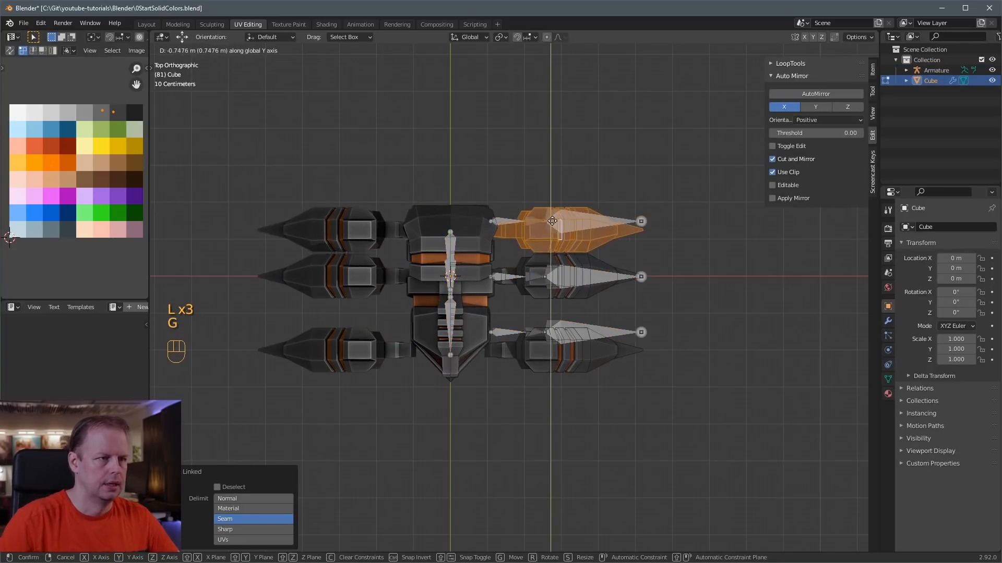
pyautogui.write('-0.5')
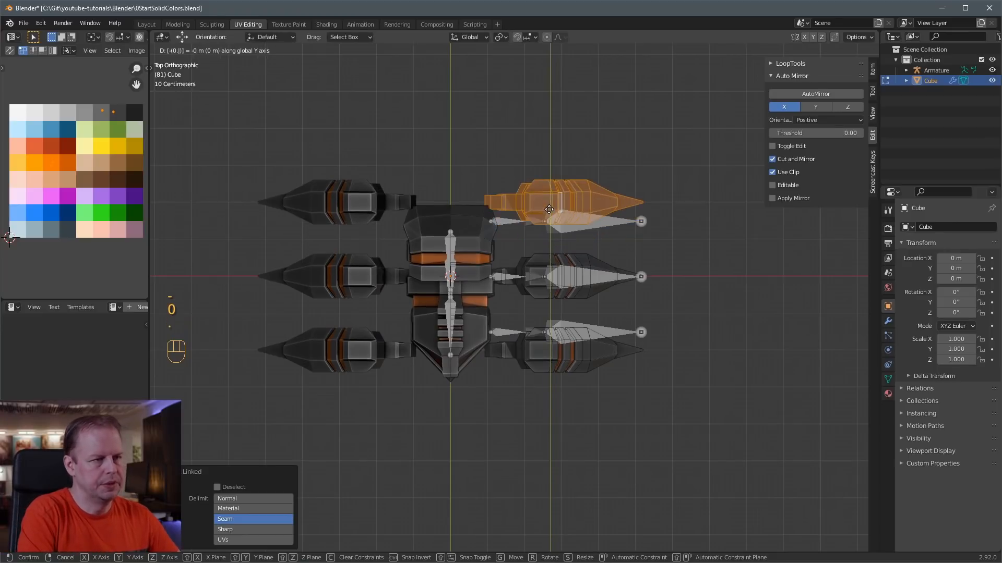
pyautogui.press('Return')
# - Select all linked parts of the front leg mesh and move them 0.5 m along Y
pyautogui.click(585, 364)
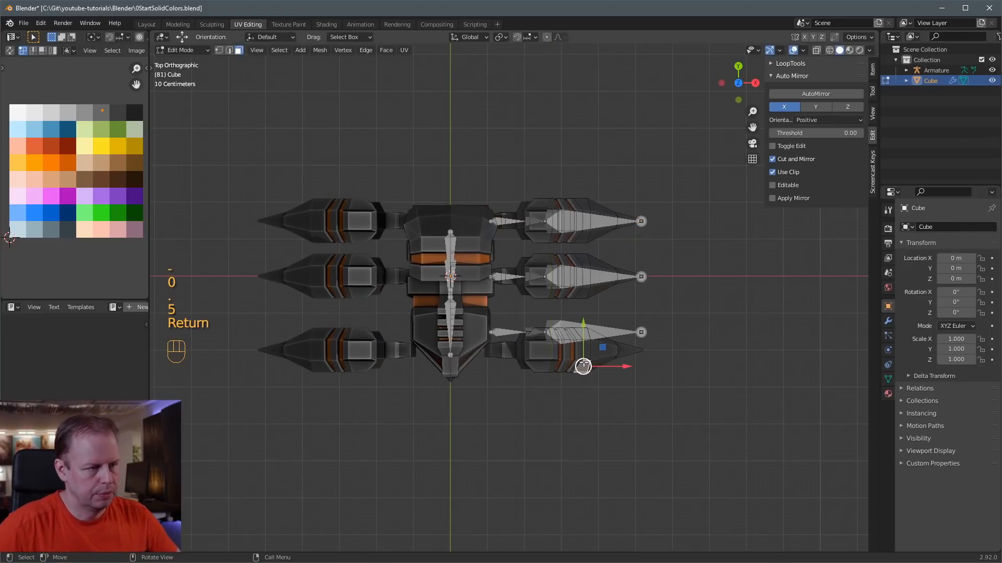
pyautogui.press('l')
pyautogui.press('l')
pyautogui.press('l')
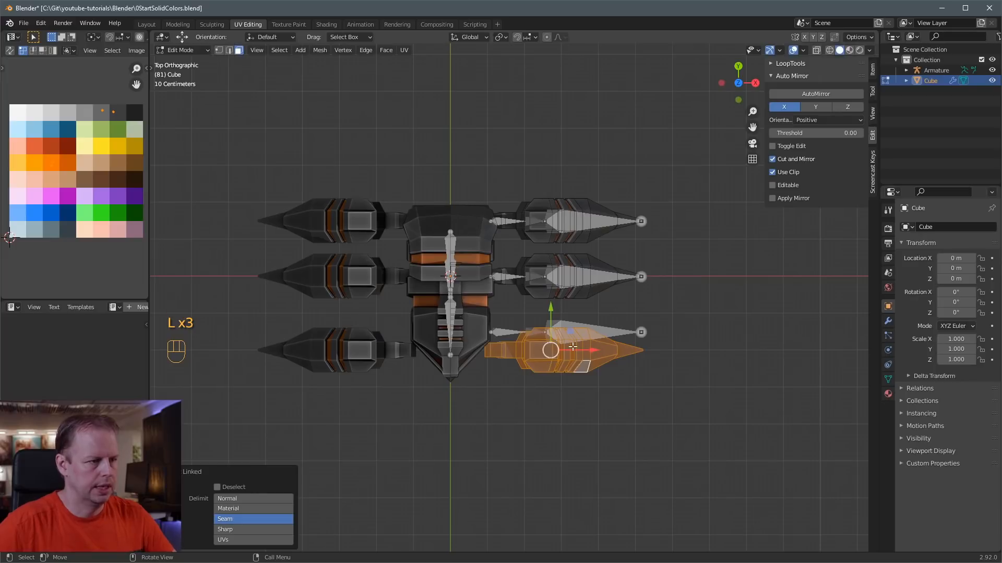
pyautogui.write('g')
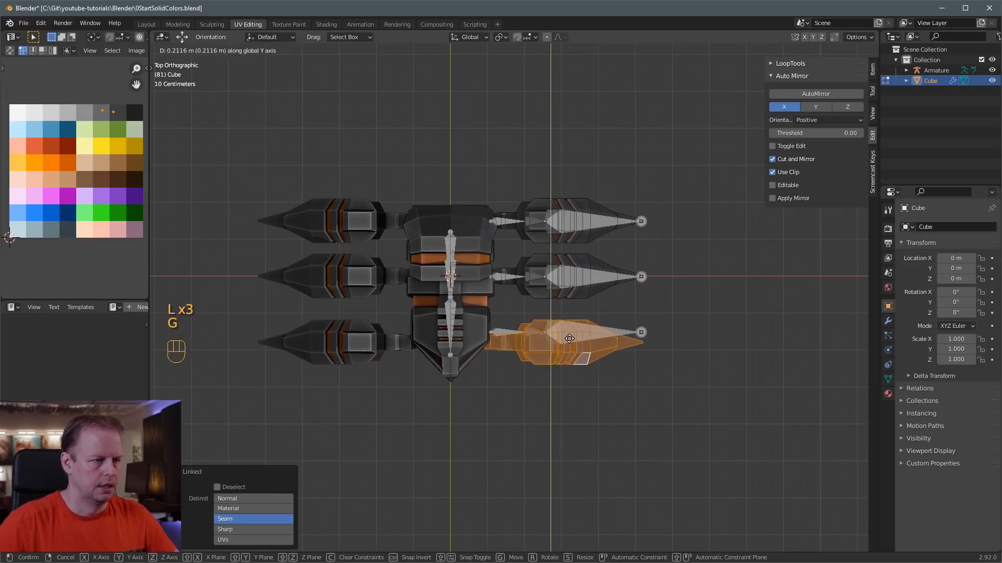
pyautogui.write('0.5')
pyautogui.press('Return')
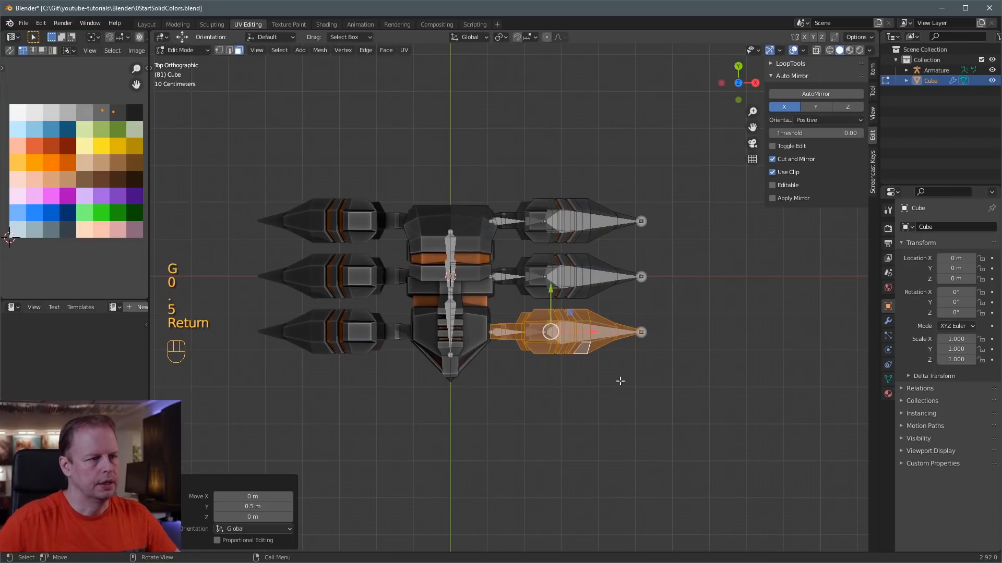
# - Clear the mesh selection, return to Object Mode and select the armature
pyautogui.click(655, 354)
pyautogui.moveTo(656, 355); pyautogui.dragTo(535, 276, button='middle')
pyautogui.scroll(5, 475, 276)
pyautogui.press('Tab')
pyautogui.click(475, 276)
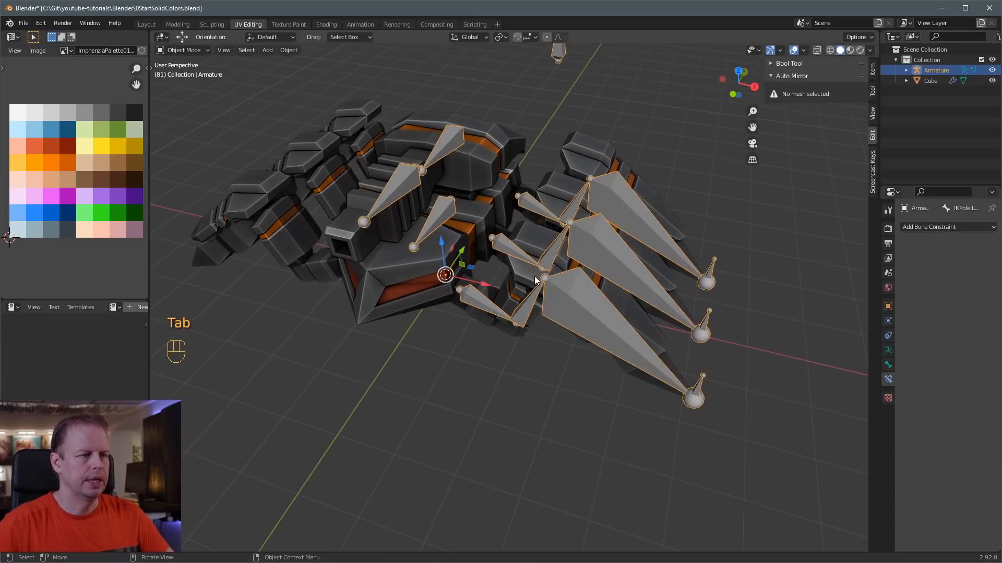
# - Put the armature in Pose Mode and test-move the front left leg's IK target
pyautogui.moveTo(587, 249); pyautogui.dragTo(572, 291, button='middle')
pyautogui.click(572, 291)
pyautogui.press('Tab')
pyautogui.press('Tab')
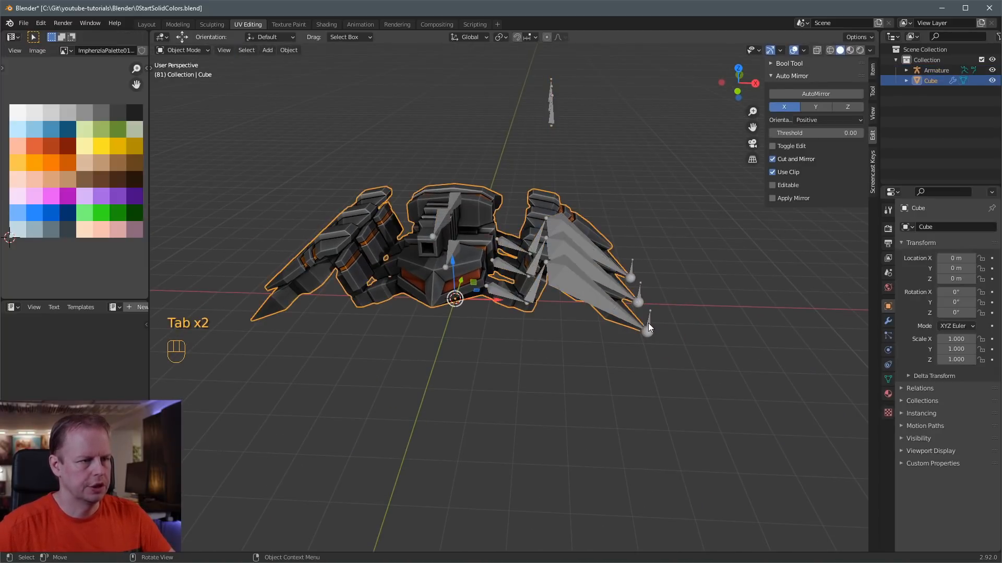
pyautogui.hotkey('ctrl', 'Tab')
pyautogui.press('g')
pyautogui.click(673, 290)
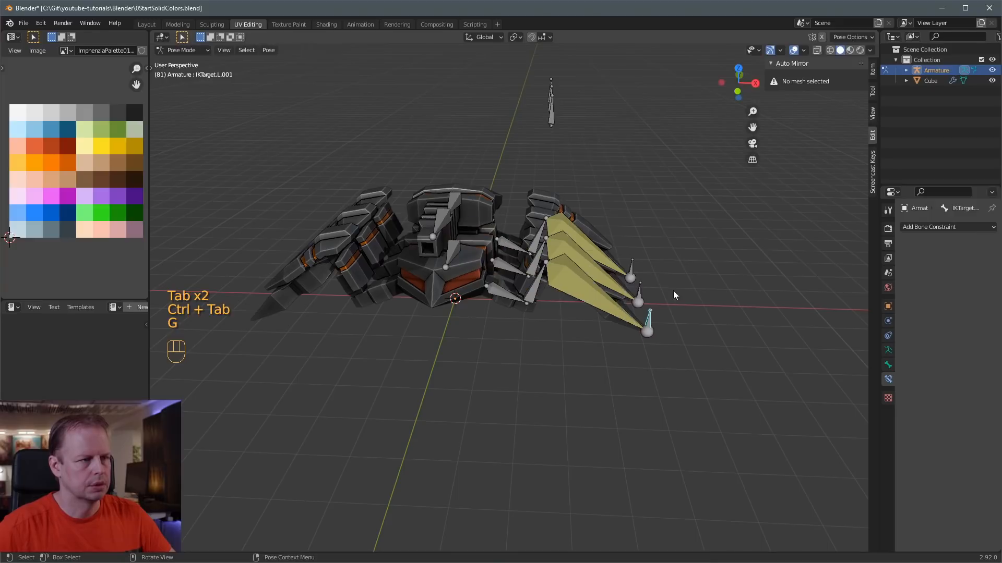
# - Test-move the IK targets of the middle and rear left legs, cancelling each move
pyautogui.moveTo(673, 290); pyautogui.dragTo(633, 323, button='middle')
pyautogui.click(633, 323)
pyautogui.press('g')
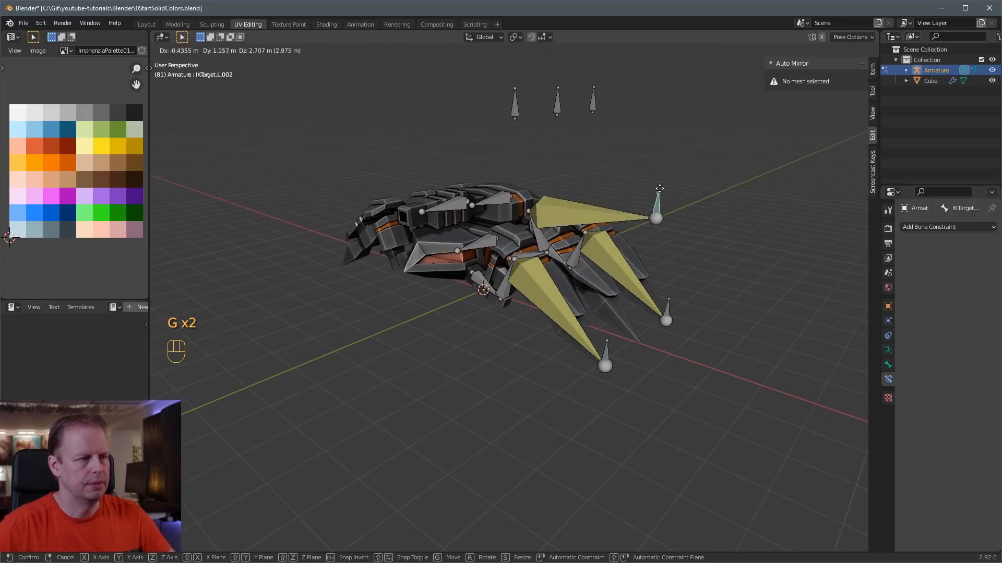
pyautogui.rightClick(641, 290)
pyautogui.click(665, 303)
pyautogui.press('g')
pyautogui.rightClick(589, 219)
pyautogui.moveTo(556, 213); pyautogui.dragTo(621, 219, button='middle')
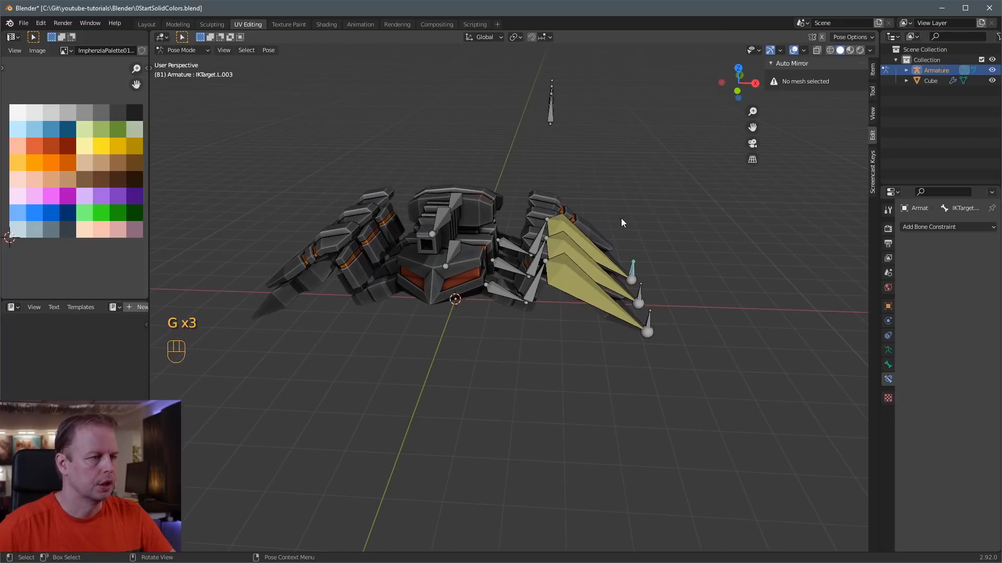
pyautogui.click(576, 279)
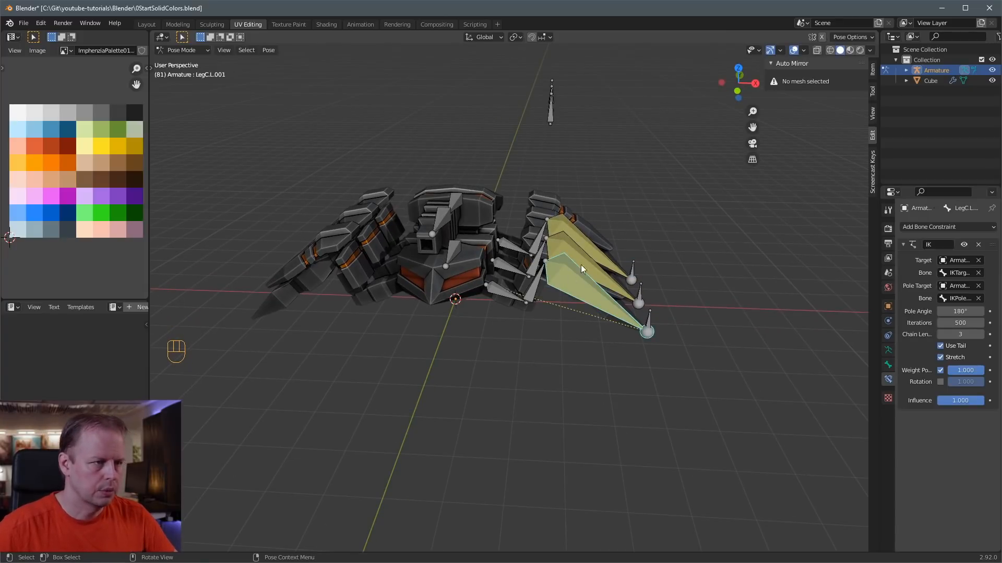
pyautogui.hotkey('ctrl', 'Tab')
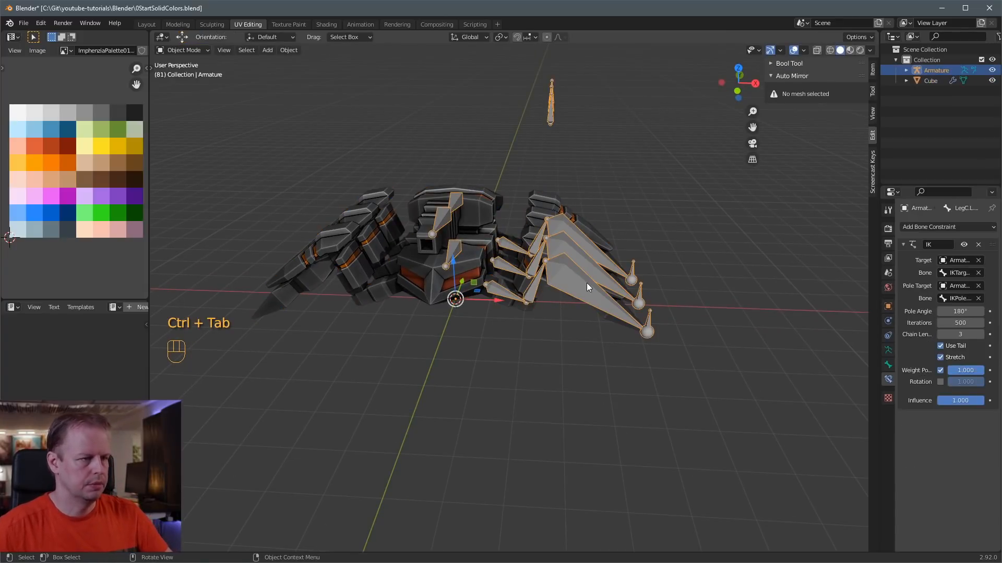
pyautogui.press('Tab')
pyautogui.press('Tab')
pyautogui.press('a')
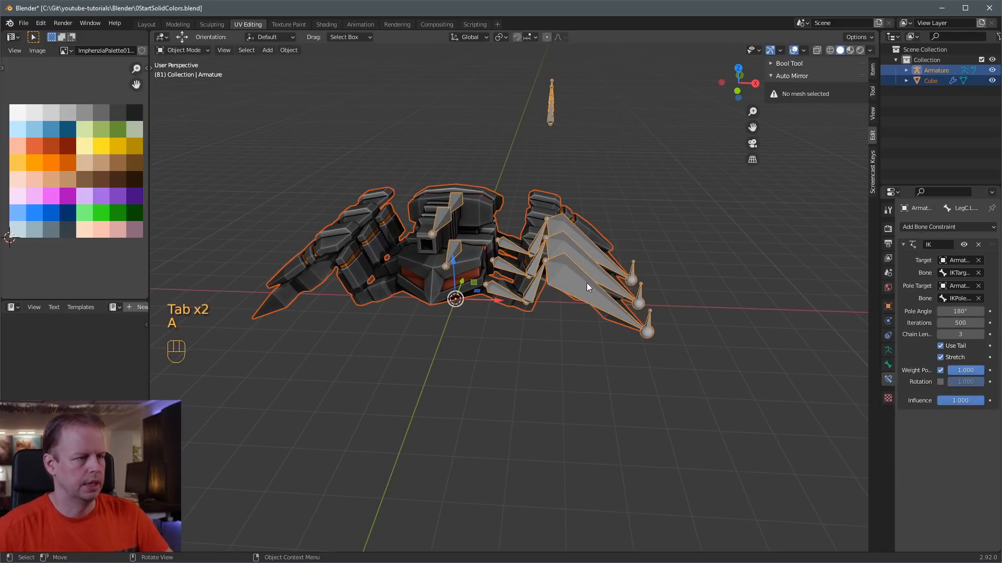
pyautogui.click(586, 283)
pyautogui.press('Tab')
pyautogui.press('Tab')
# - Select all bones of the armature in Edit Mode and symmetrize them to the other side of the mech
pyautogui.press('Tab')
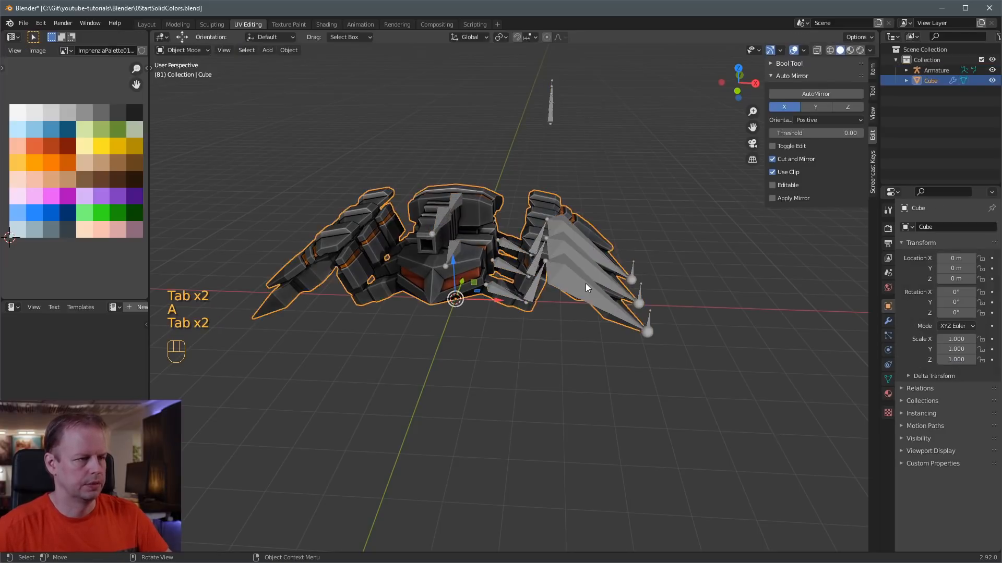
pyautogui.press('a')
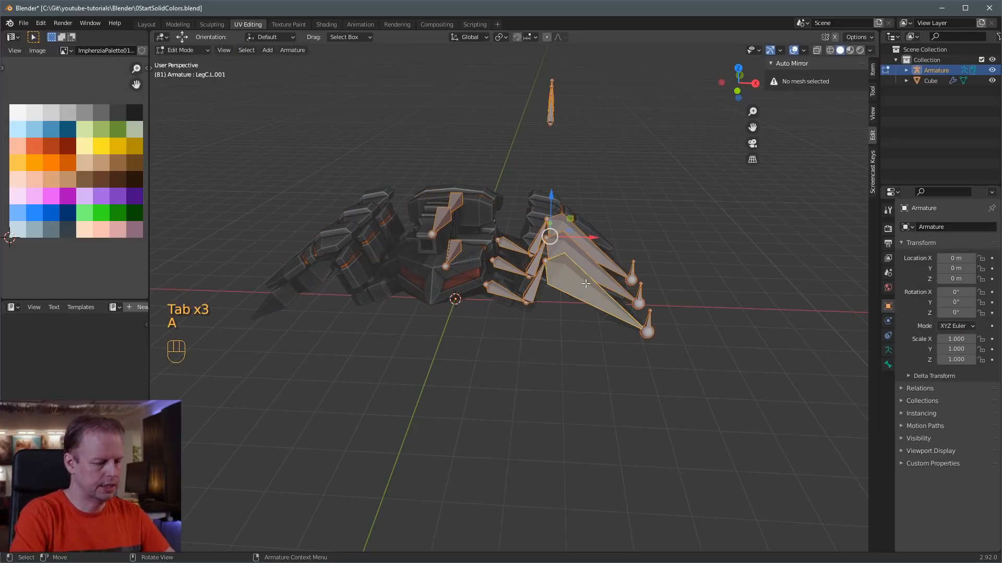
pyautogui.press('F3')
pyautogui.write('symm')
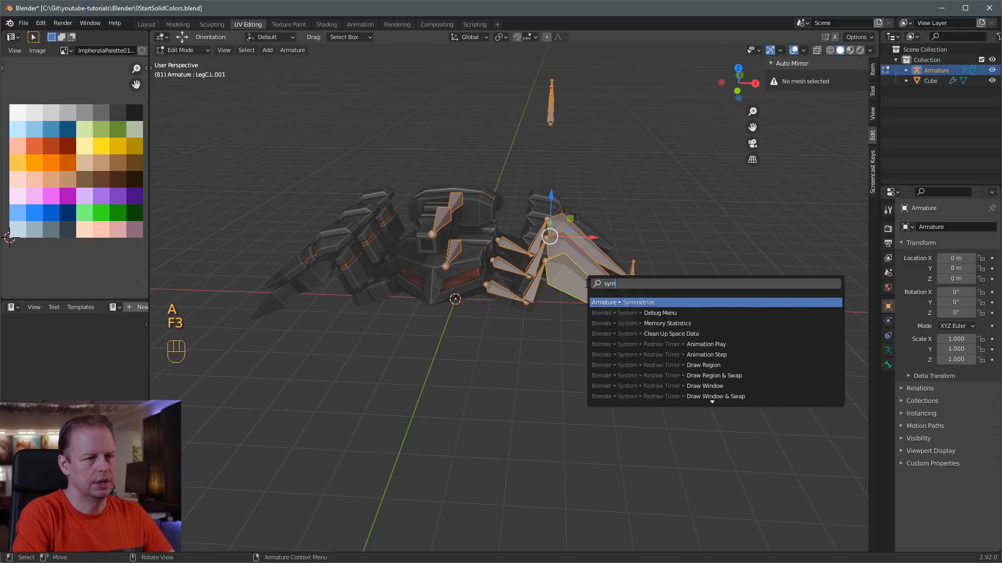
pyautogui.press('BackSpace')
pyautogui.press('BackSpace')
pyautogui.press('BackSpace')
pyautogui.write('ymm')
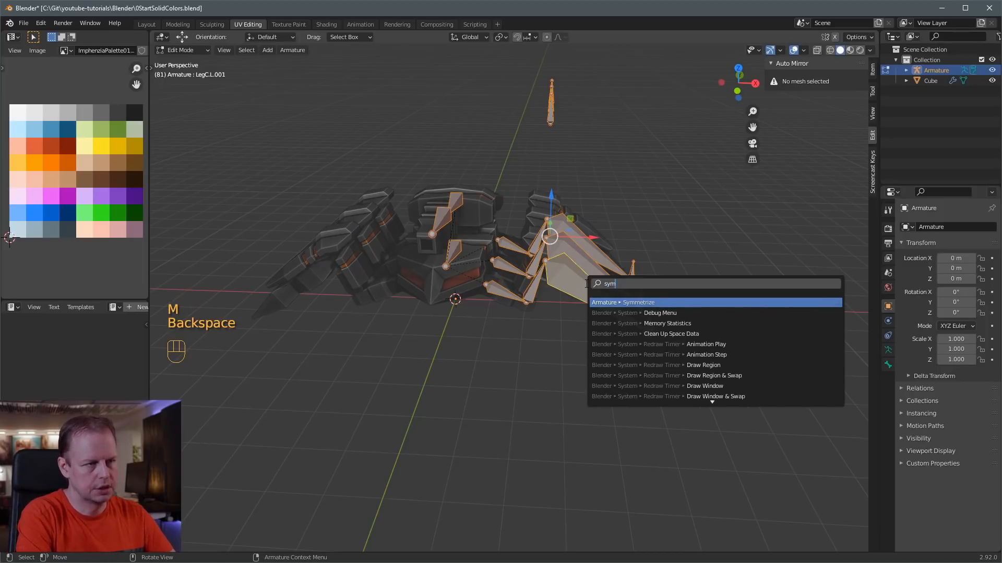
pyautogui.press('Return')
pyautogui.moveTo(695, 229); pyautogui.dragTo(644, 263, button='middle')
pyautogui.scroll(-2, 512, 258)
# - Select the Turret bone, switch the armature to Pose Mode and test-move the bone, cancelling the move
pyautogui.click(487, 251)
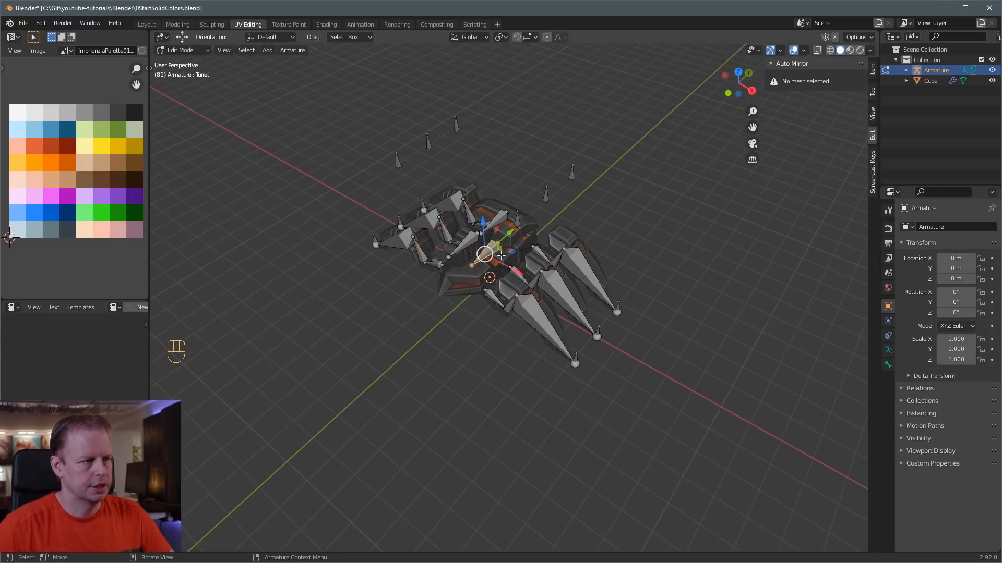
pyautogui.moveTo(501, 253); pyautogui.dragTo(523, 260, button='middle')
pyautogui.hotkey('ctrl', 'Tab')
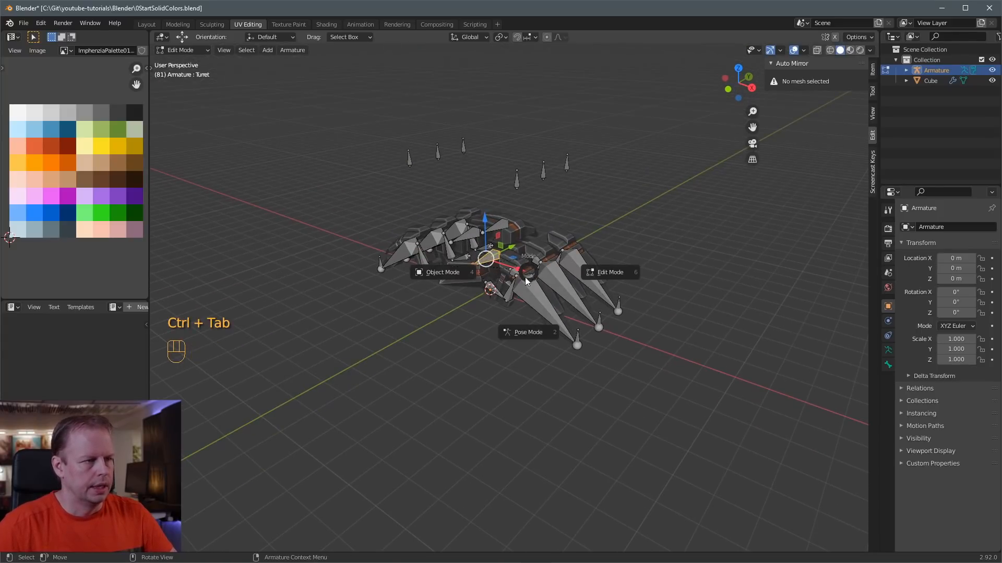
pyautogui.click(524, 332)
pyautogui.press('g')
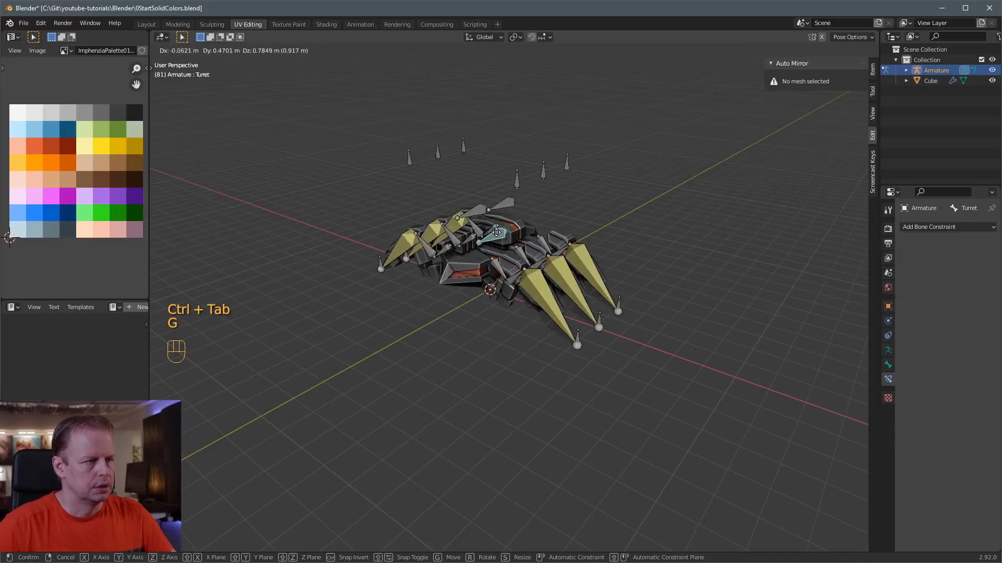
pyautogui.rightClick(580, 290)
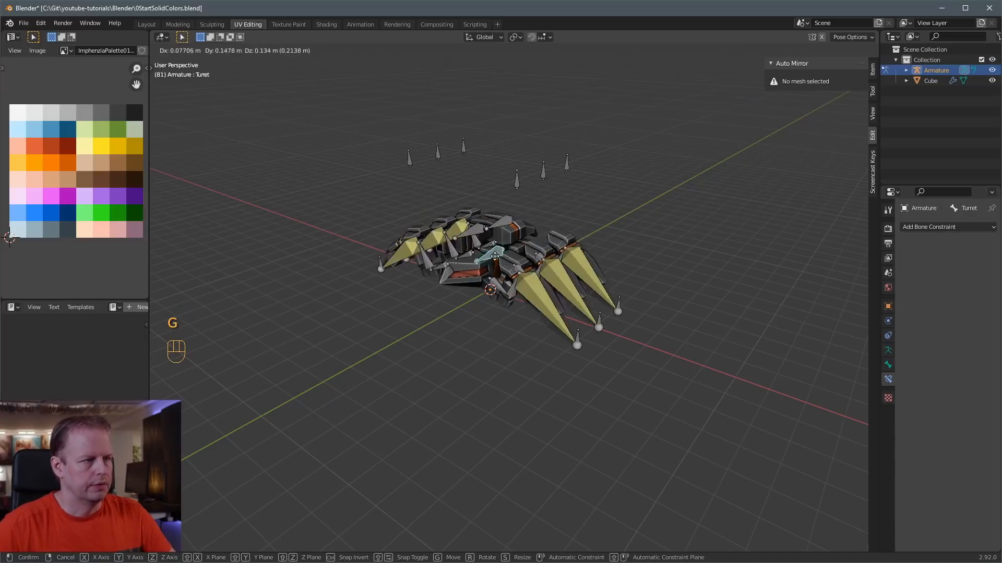
# - Test-move the IK targets of the front left and front right legs, cancelling the moves
pyautogui.click(578, 333)
pyautogui.moveTo(524, 285); pyautogui.dragTo(429, 369, button='middle')
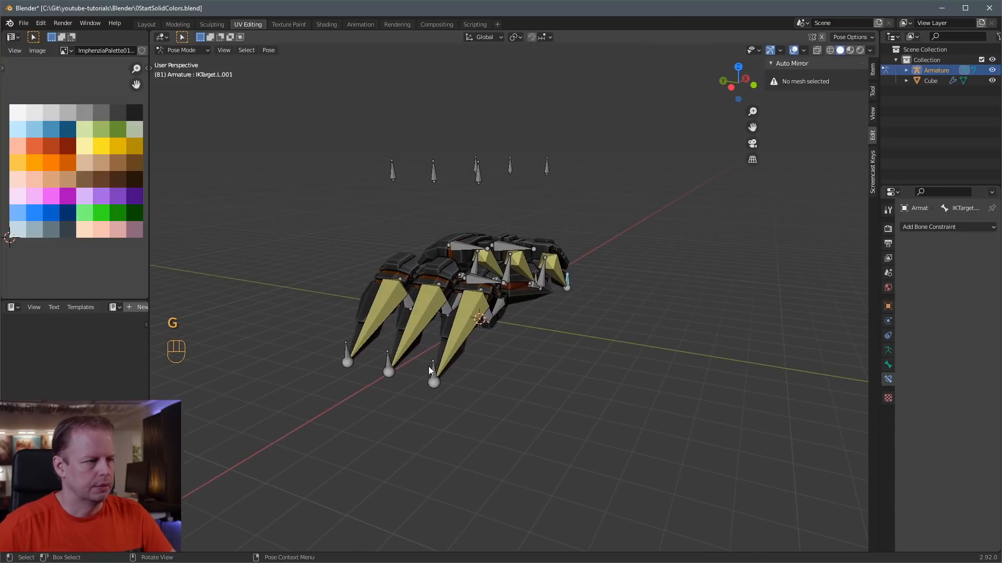
pyautogui.press('g')
pyautogui.rightClick(509, 345)
pyautogui.moveTo(509, 345); pyautogui.dragTo(571, 296, button='middle')
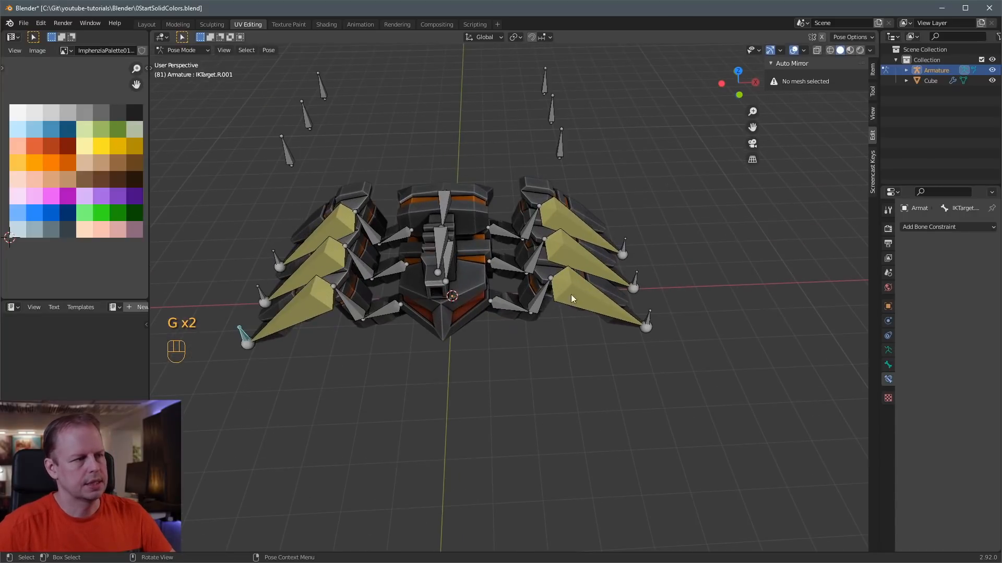
pyautogui.press('Tab')
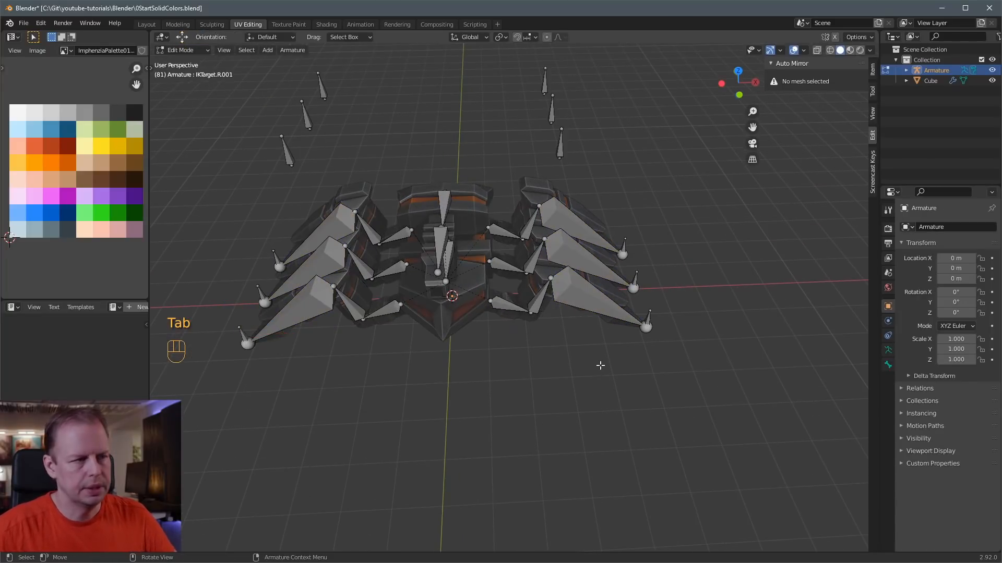
pyautogui.scroll(2, 522, 318)
pyautogui.press('Tab')
pyautogui.moveTo(551, 311); pyautogui.dragTo(586, 299, button='middle')
pyautogui.scroll(3, 483, 255)
pyautogui.press('Tab')
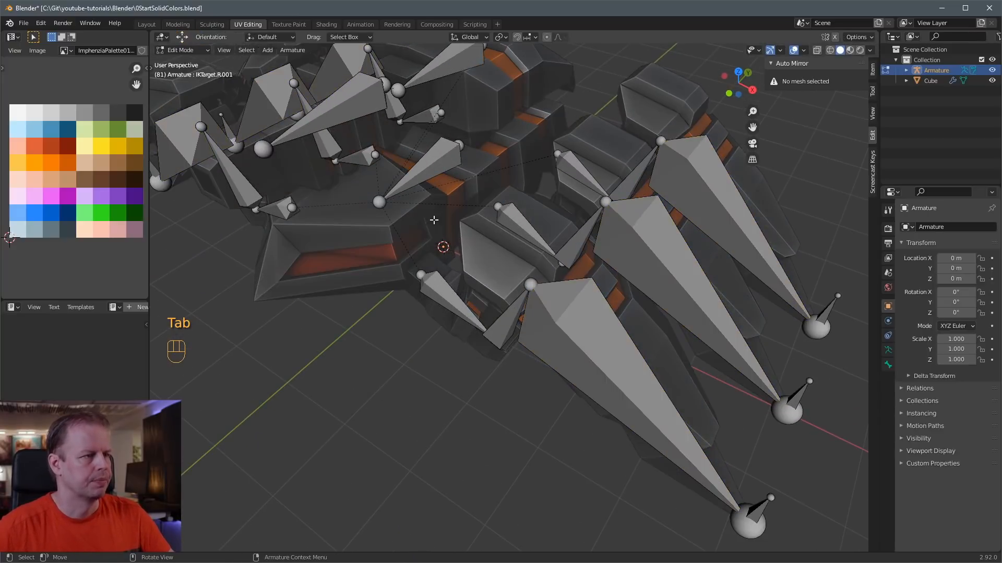
pyautogui.press('Tab')
pyautogui.scroll(-4, 454, 230)
# - Try parenting the robot mesh to the armature with automatic weights in Object Mode
pyautogui.hotkey('ctrl', 'Tab')
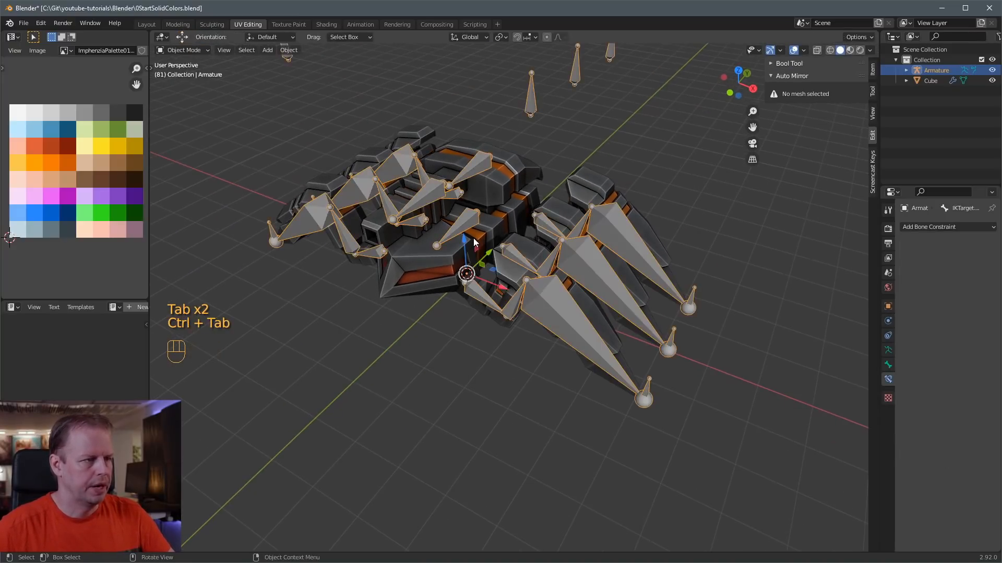
pyautogui.keyDown('shift'); pyautogui.click(472, 235); pyautogui.keyUp('shift')
pyautogui.keyDown('shift'); pyautogui.click(468, 228); pyautogui.keyUp('shift')
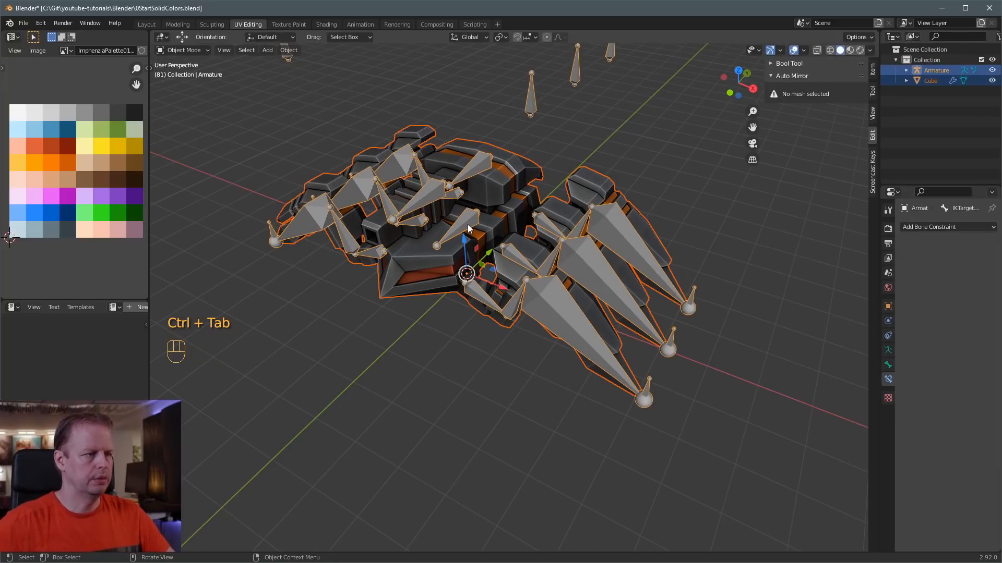
pyautogui.hotkey('ctrl', 'p')
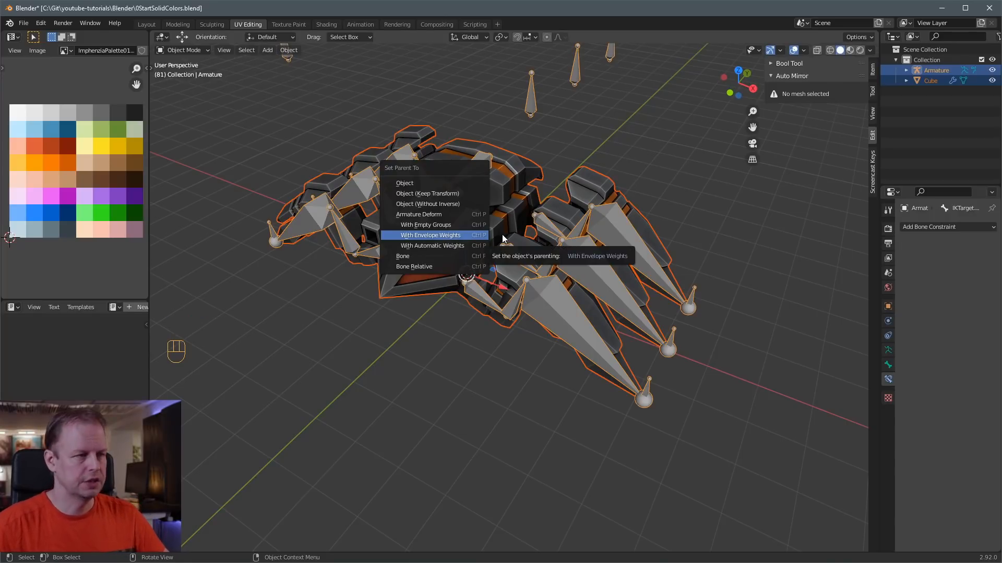
pyautogui.click(427, 247)
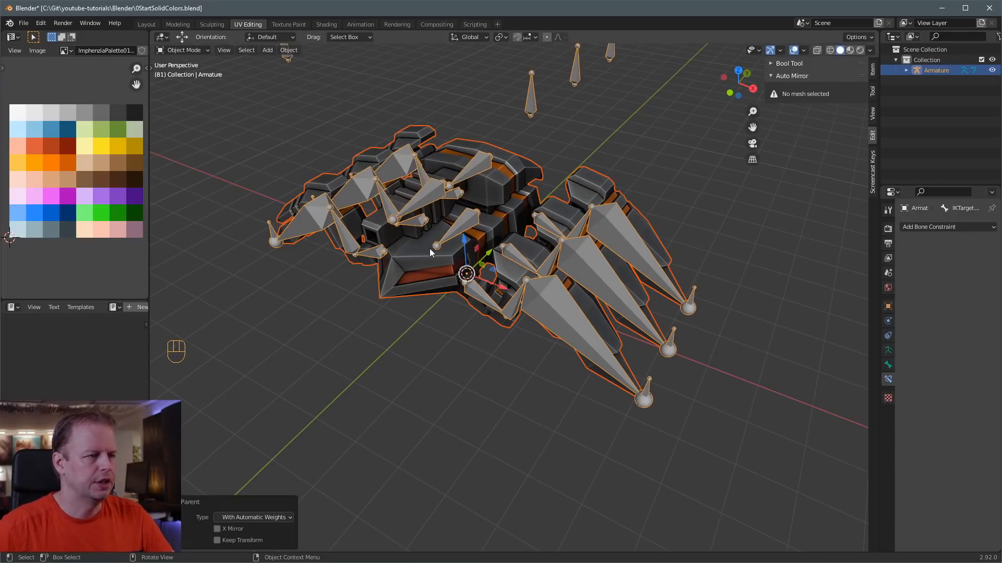
pyautogui.moveTo(430, 248); pyautogui.dragTo(641, 341, button='middle')
pyautogui.click(664, 360)
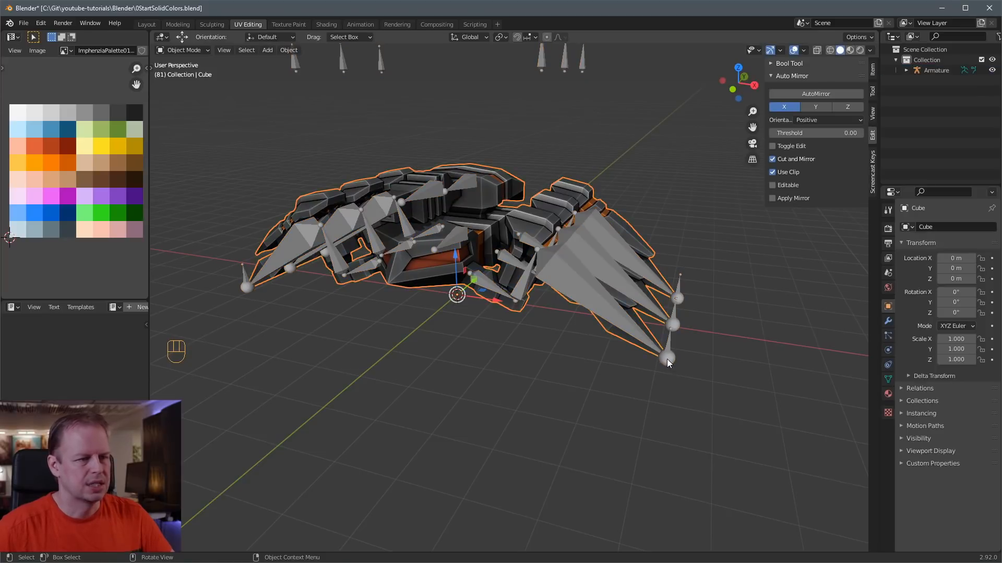
pyautogui.click(667, 358)
pyautogui.press('Tab')
pyautogui.press('g')
pyautogui.rightClick(678, 355)
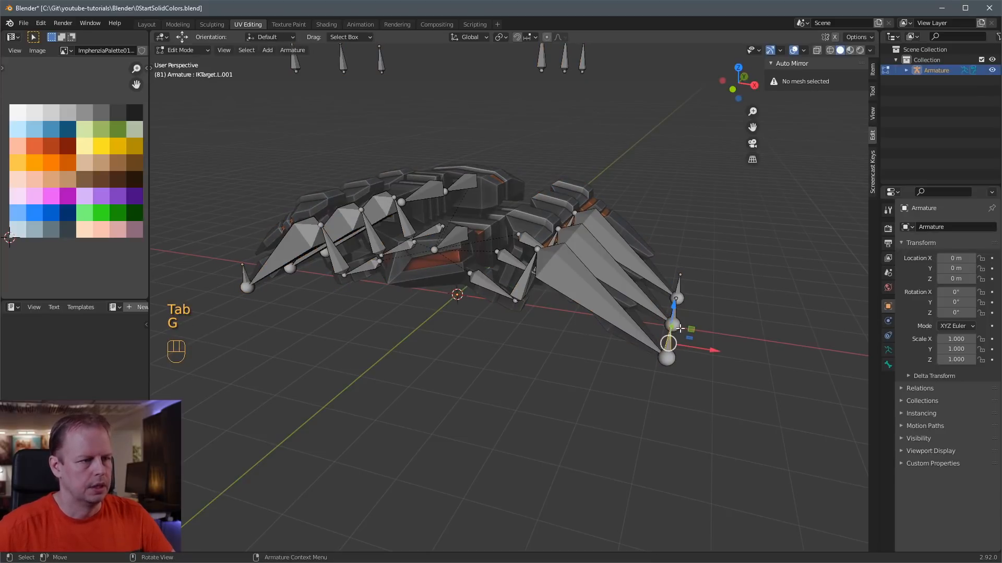
# - Switch the armature to Pose Mode and move the front left leg's IK target to test how the mesh deforms
pyautogui.hotkey('ctrl', 'Tab')
pyautogui.hotkey('ctrl', 'Tab')
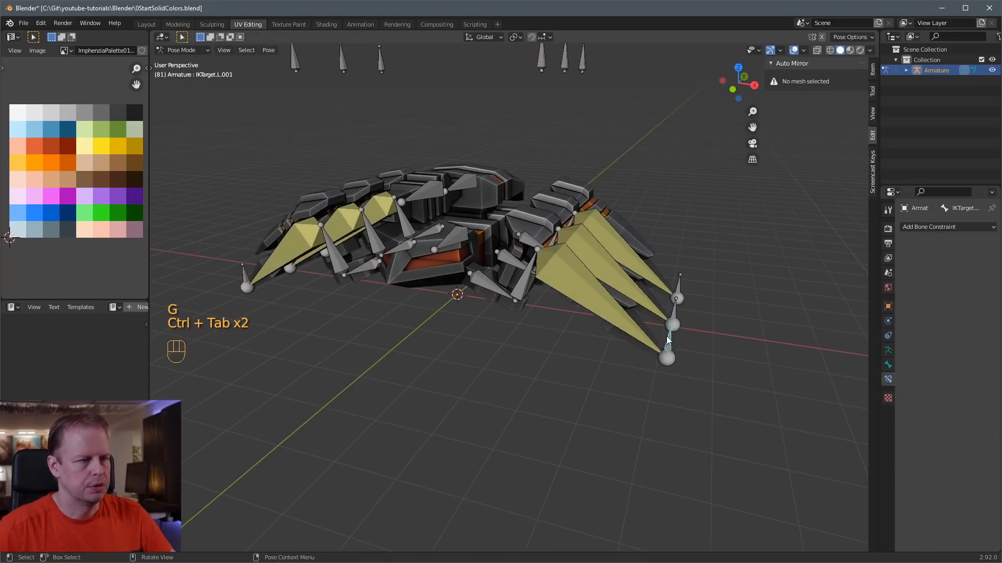
pyautogui.click(666, 336)
pyautogui.press('g')
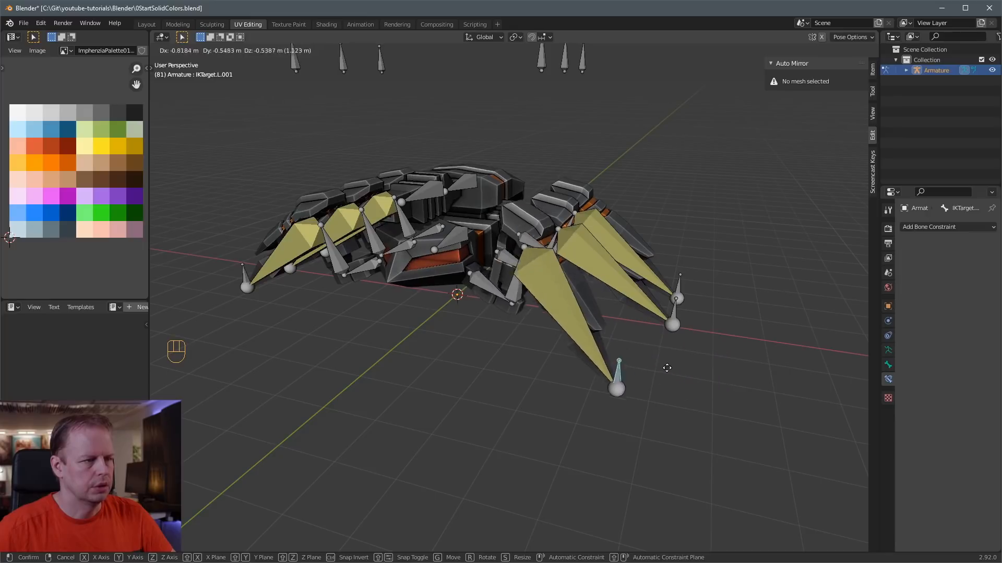
pyautogui.click(667, 325)
pyautogui.moveTo(665, 324); pyautogui.dragTo(745, 282, button='middle')
pyautogui.press('g')
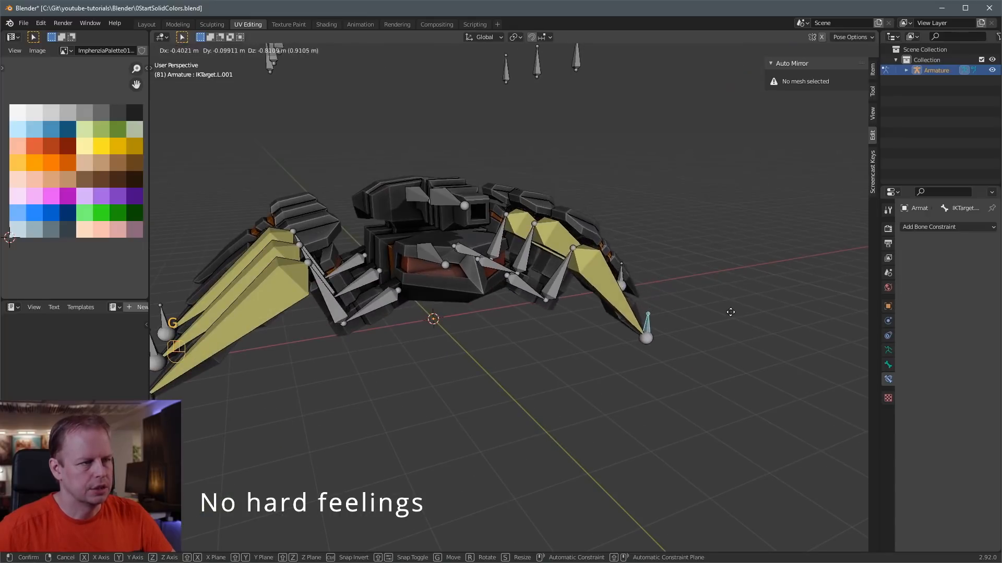
pyautogui.click(699, 308)
# - Undo the IK target test moves and the automatic-weights parenting of the robot mesh
pyautogui.moveTo(434, 265); pyautogui.dragTo(630, 306, button='middle')
pyautogui.hotkey('ctrl', 'z')
pyautogui.hotkey('ctrl', 'z')
pyautogui.hotkey('ctrl', 'z')
pyautogui.hotkey('ctrl', 'z')
pyautogui.hotkey('ctrl', 'z')
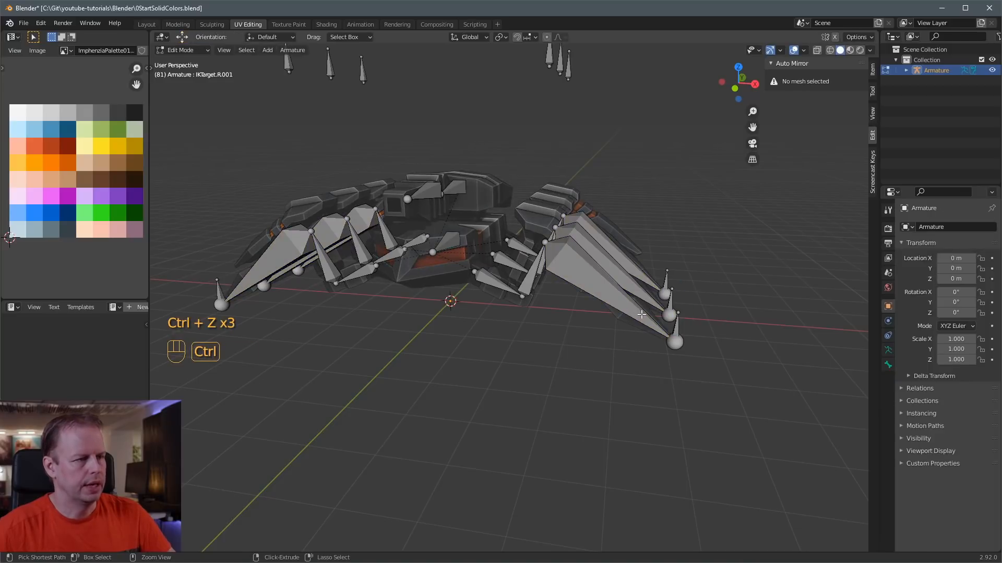
pyautogui.press('Tab')
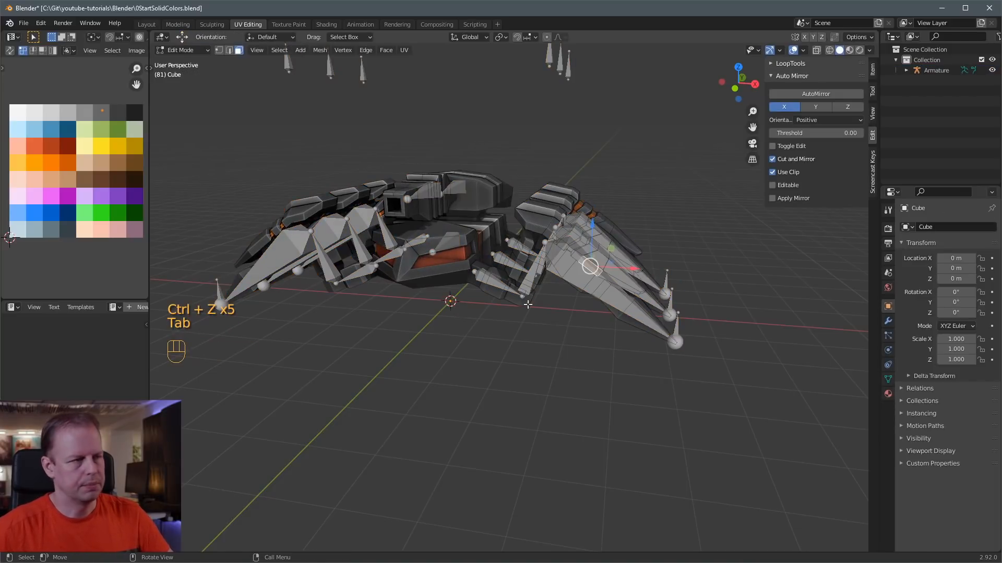
pyautogui.press('Tab')
pyautogui.hotkey('ctrl', 'z')
pyautogui.hotkey('ctrl', 'z')
pyautogui.hotkey('ctrl', 'z')
pyautogui.hotkey('ctrl', 'z')
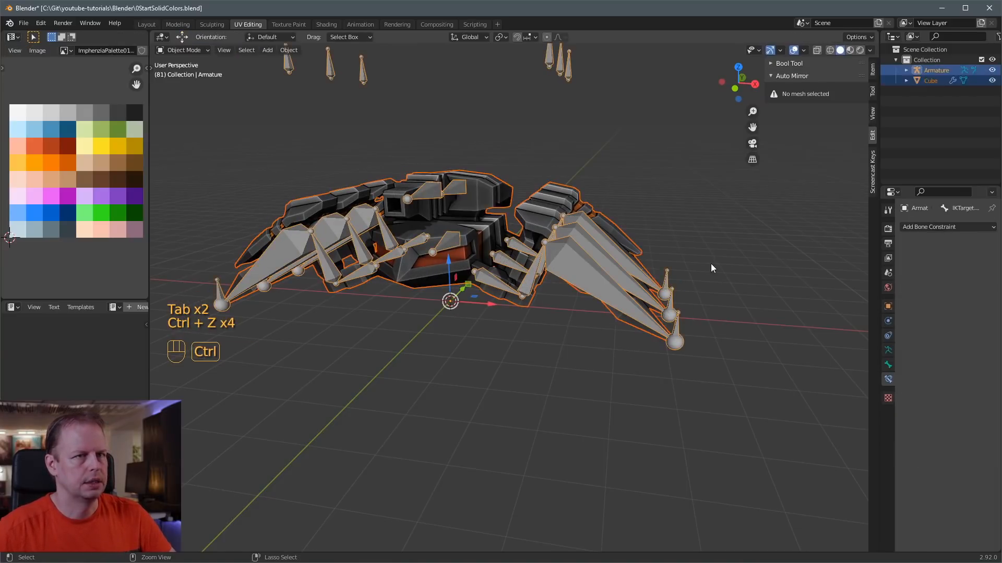
pyautogui.press('Tab')
pyautogui.scroll(3, 523, 295)
pyautogui.scroll(-4, 523, 295)
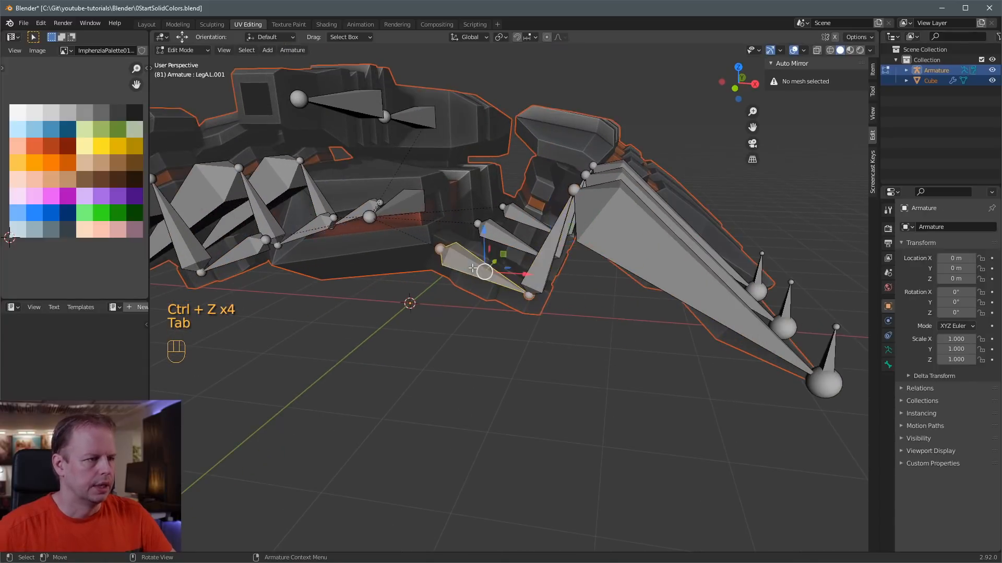
pyautogui.press('Tab')
# - Select the robot mesh and the armature, and parent the mesh to the armature with empty groups
pyautogui.click(488, 221)
pyautogui.moveTo(510, 232); pyautogui.dragTo(567, 235, button='middle')
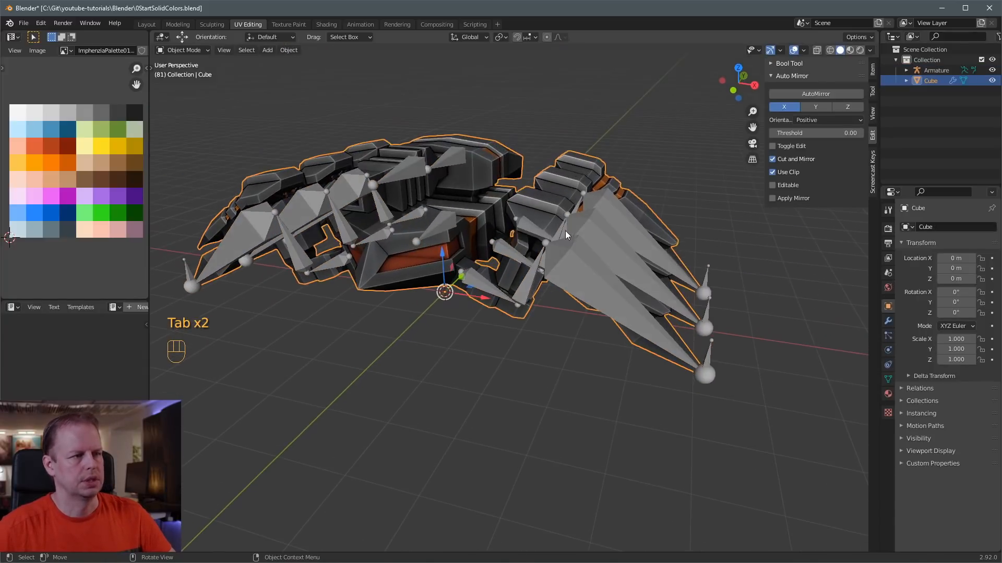
pyautogui.keyDown('shift'); pyautogui.click(483, 287); pyautogui.keyUp('shift')
pyautogui.hotkey('ctrl', 'p')
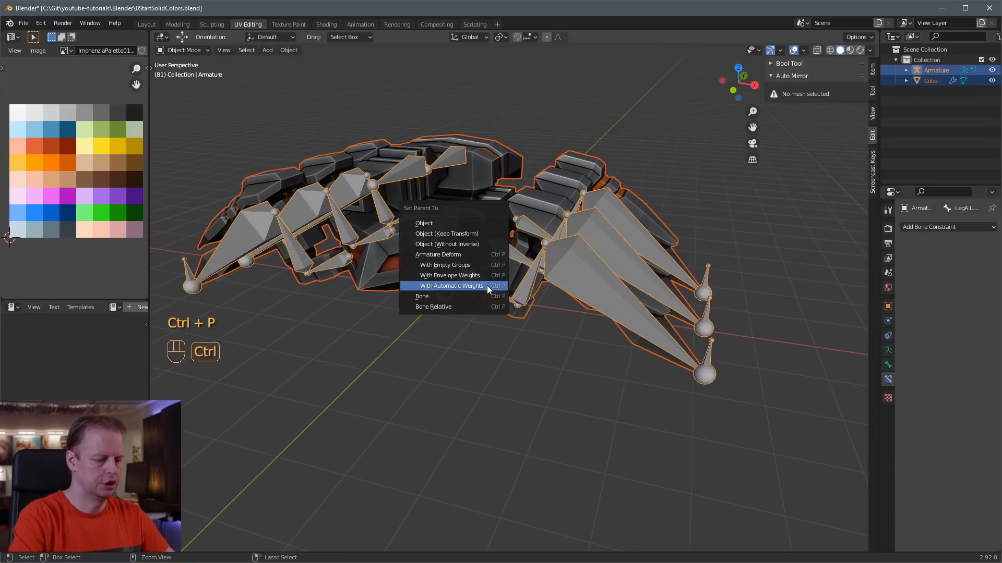
pyautogui.click(459, 265)
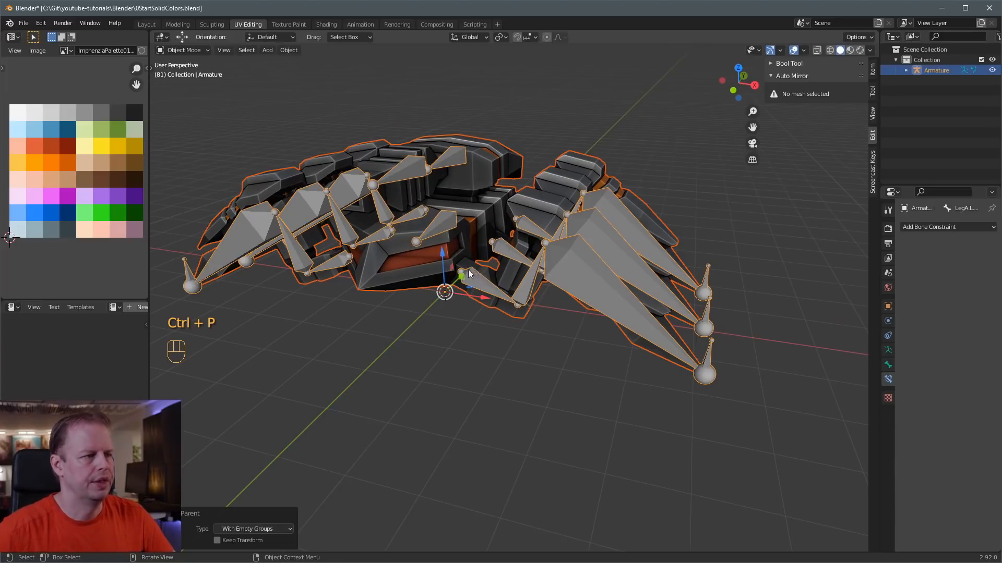
pyautogui.click(487, 287)
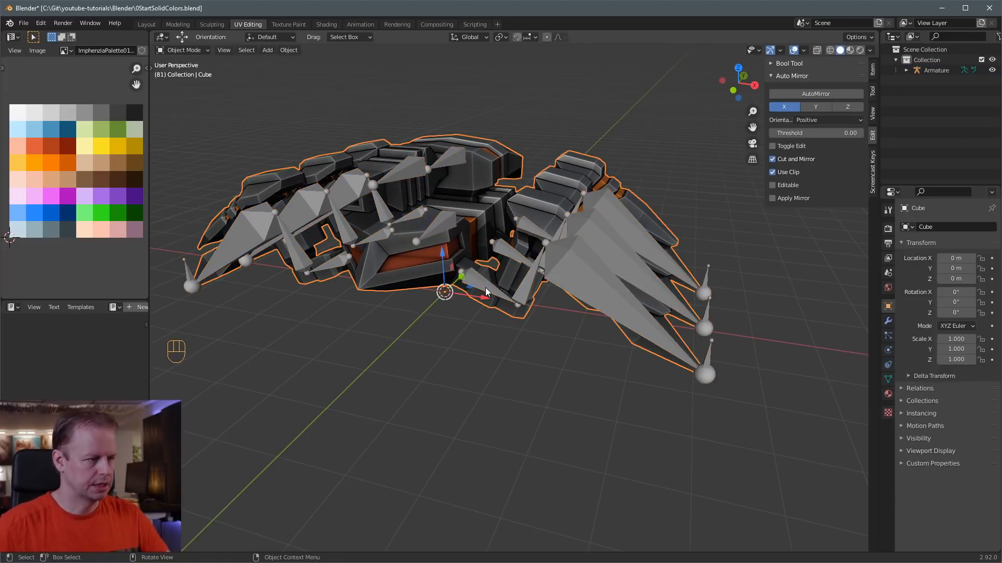
pyautogui.click(485, 287)
pyautogui.click(479, 289)
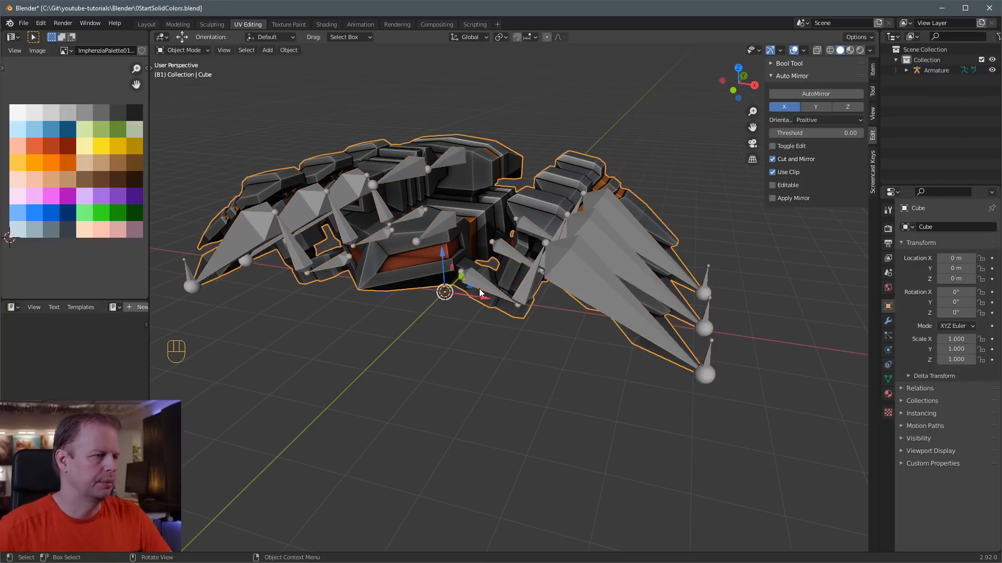
pyautogui.click(482, 287)
pyautogui.press('Tab')
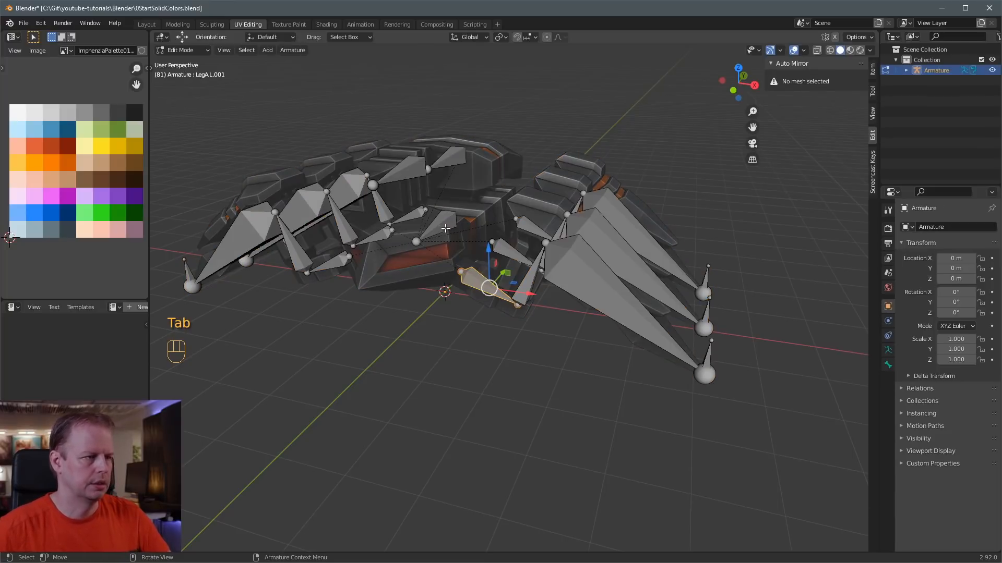
pyautogui.click(441, 225)
pyautogui.press('Tab')
# - Select the linked central body geometry of the robot mesh in Edit Mode and review the vertex groups that can be made active
pyautogui.click(480, 214)
pyautogui.press('Tab')
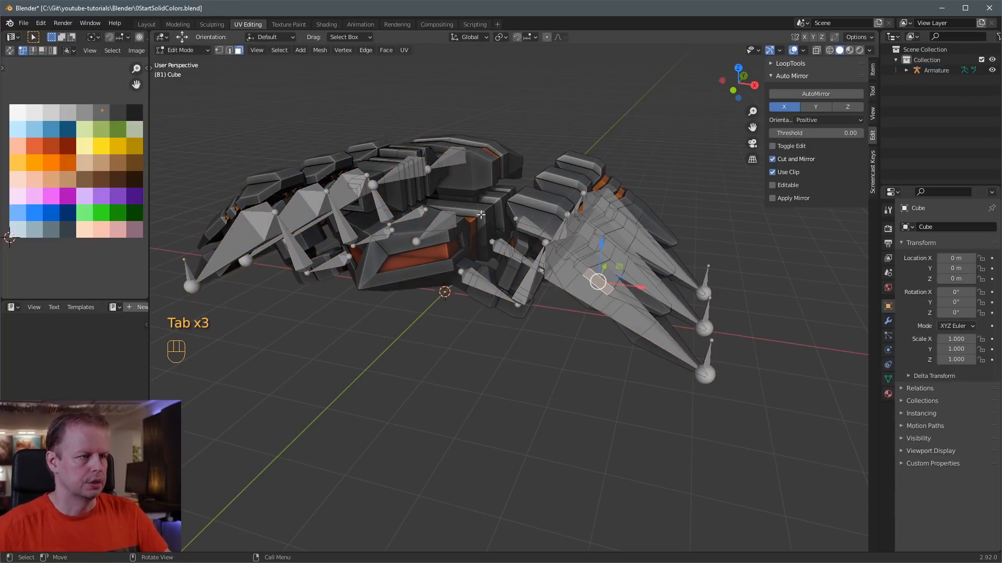
pyautogui.press('l')
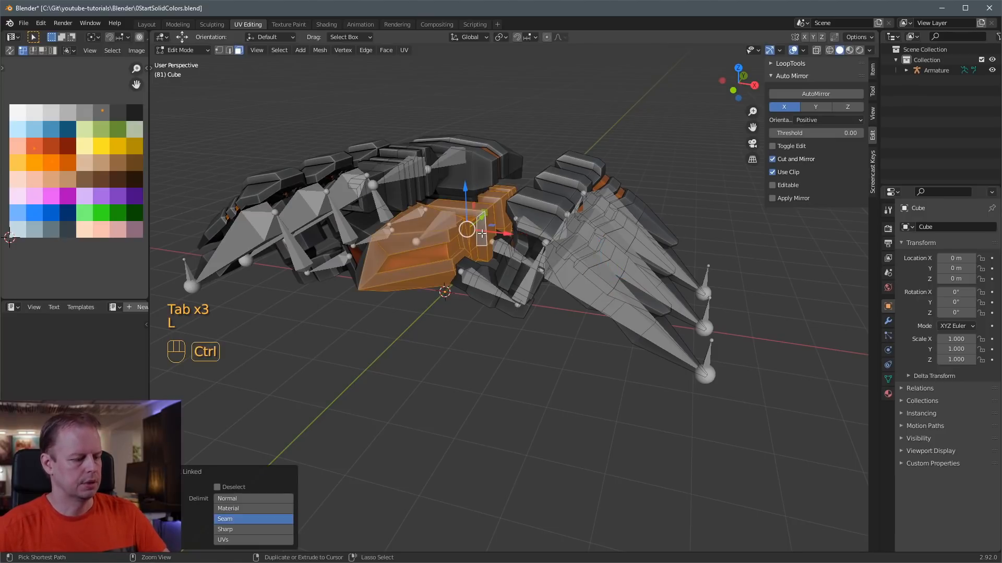
pyautogui.hotkey('ctrl', 'g')
pyautogui.moveTo(468, 270)
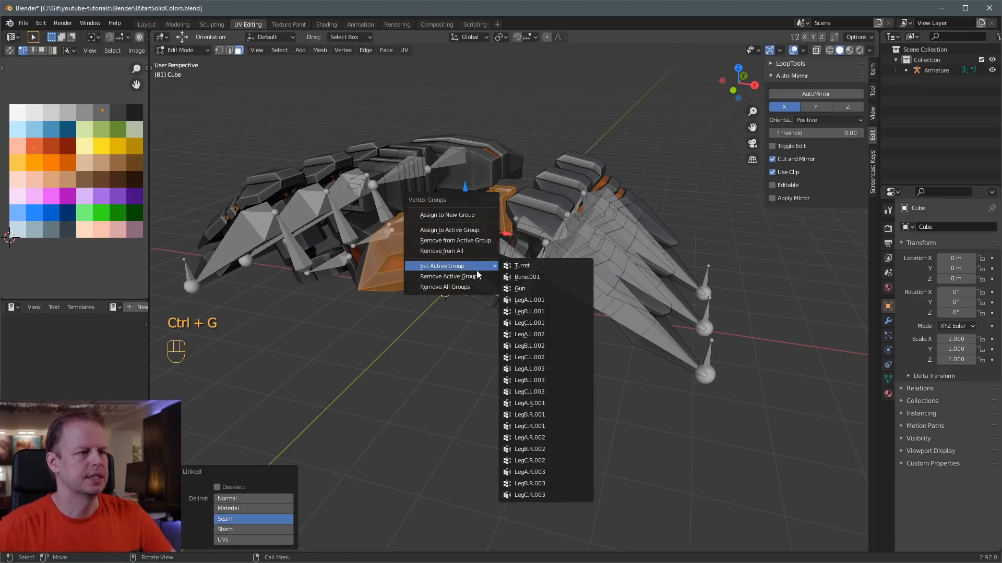
pyautogui.click(535, 278)
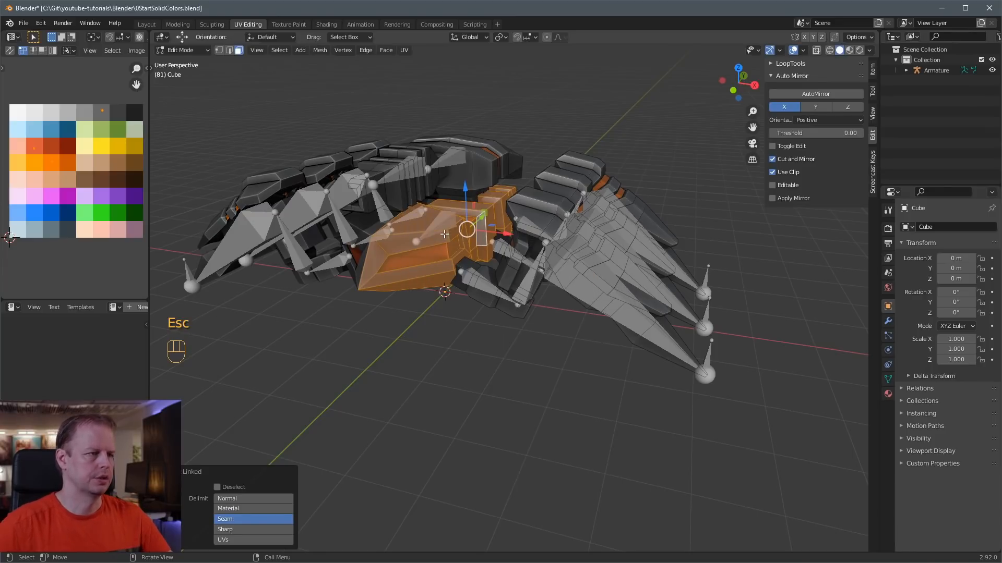
# - Switch from editing the robot mesh to editing the armature and select the central body bone
pyautogui.press('Tab')
pyautogui.click(446, 229)
pyautogui.press('Tab')
pyautogui.click(454, 228)
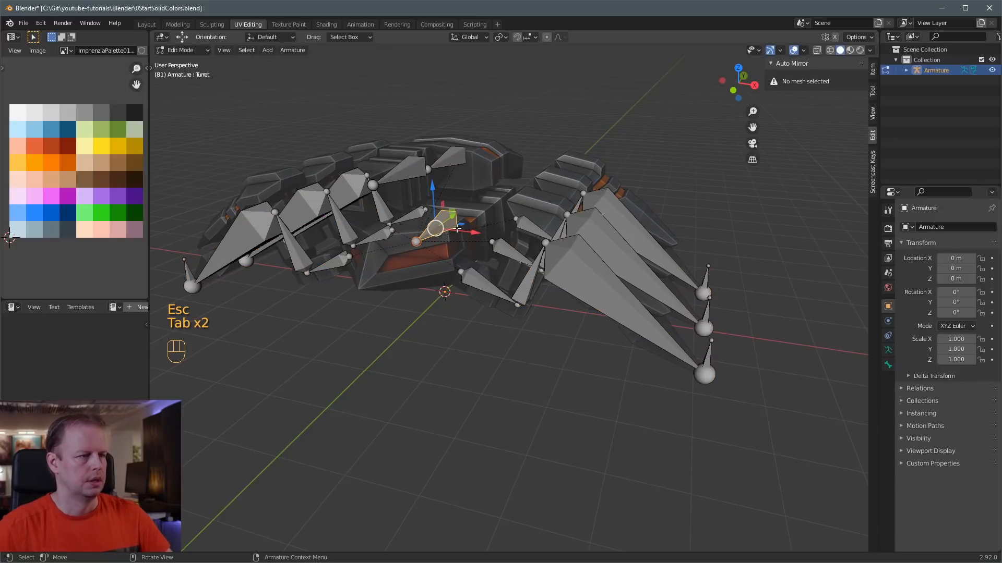
pyautogui.press('F3')
pyautogui.press('F2')
pyautogui.write('RT')
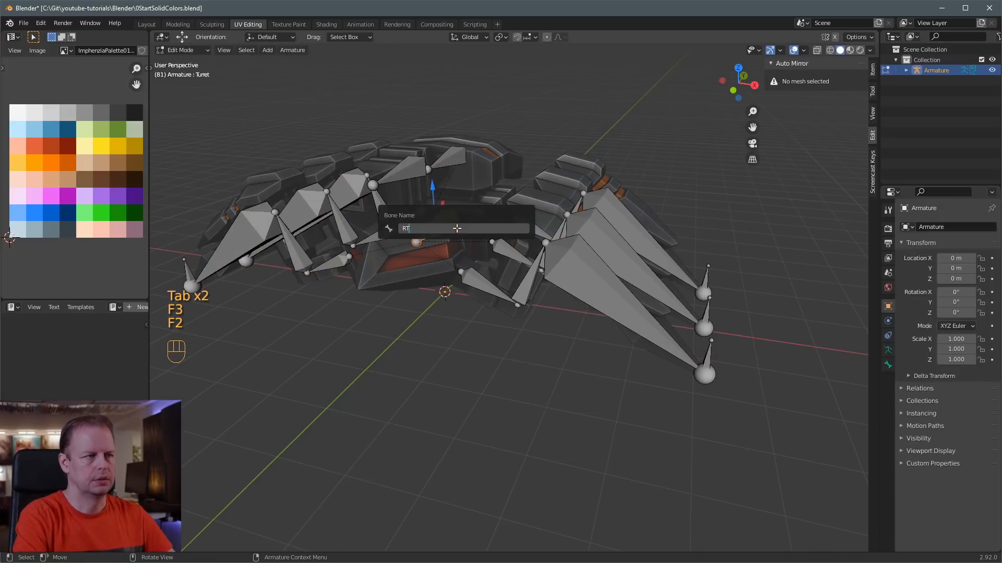
pyautogui.press('Escape')
# - Try to rename the Bone.001 bone at the upper turret section as Turret
pyautogui.moveTo(459, 234); pyautogui.dragTo(504, 224, button='middle')
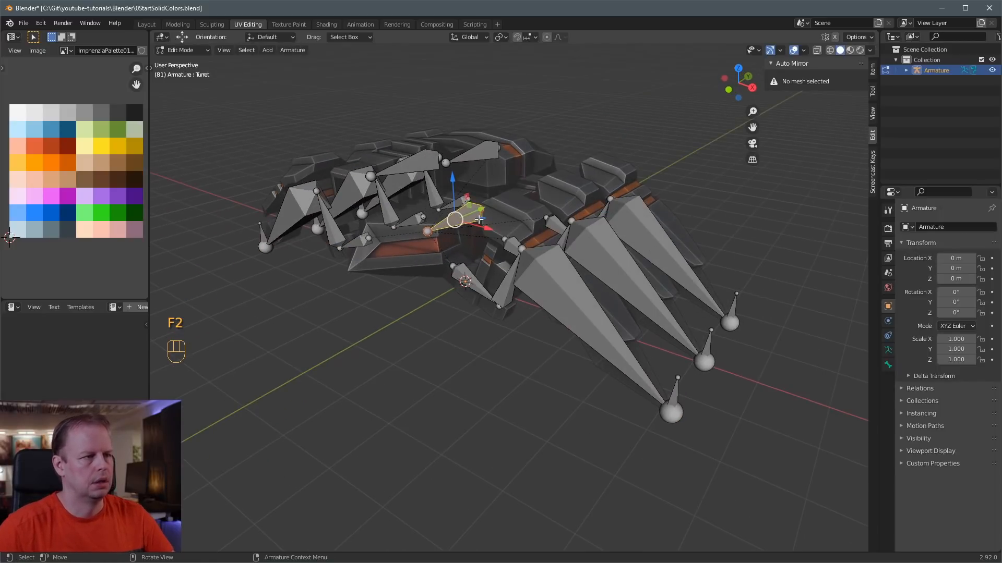
pyautogui.click(482, 161)
pyautogui.press('F2')
pyautogui.press('Escape')
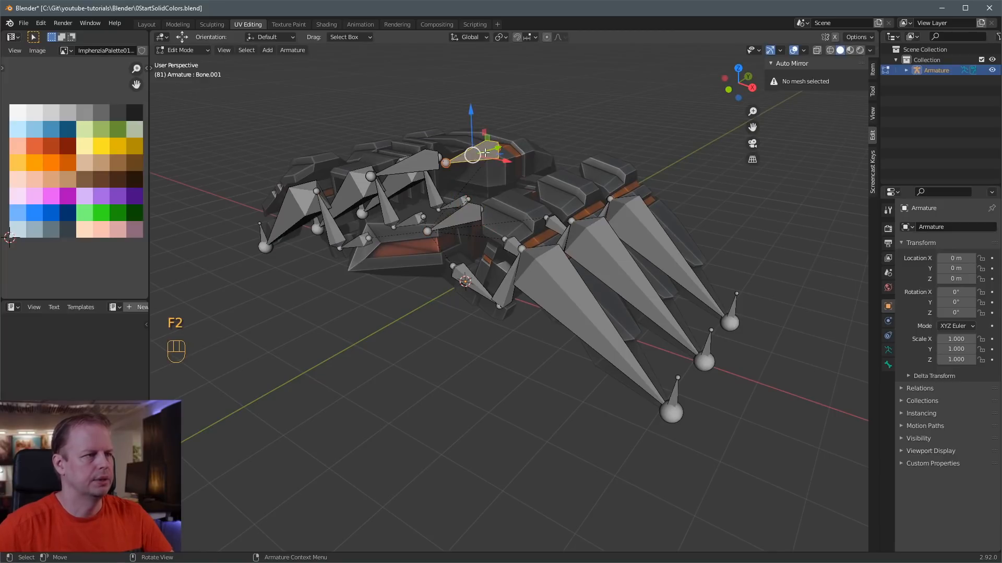
pyautogui.press('F2')
pyautogui.write('Turre')
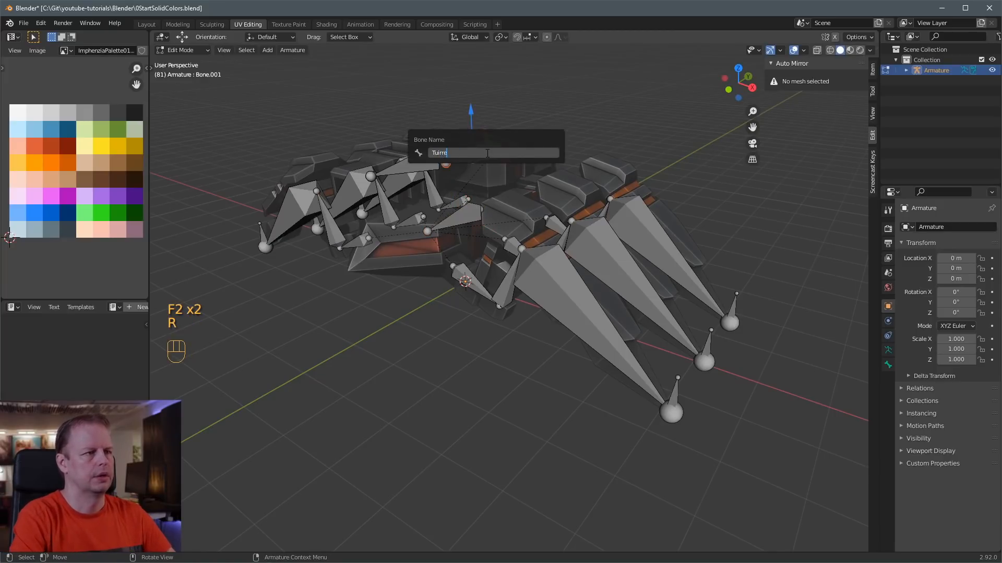
pyautogui.press('BackSpace')
pyautogui.press('BackSpace')
pyautogui.write('ret')
pyautogui.press('Return')
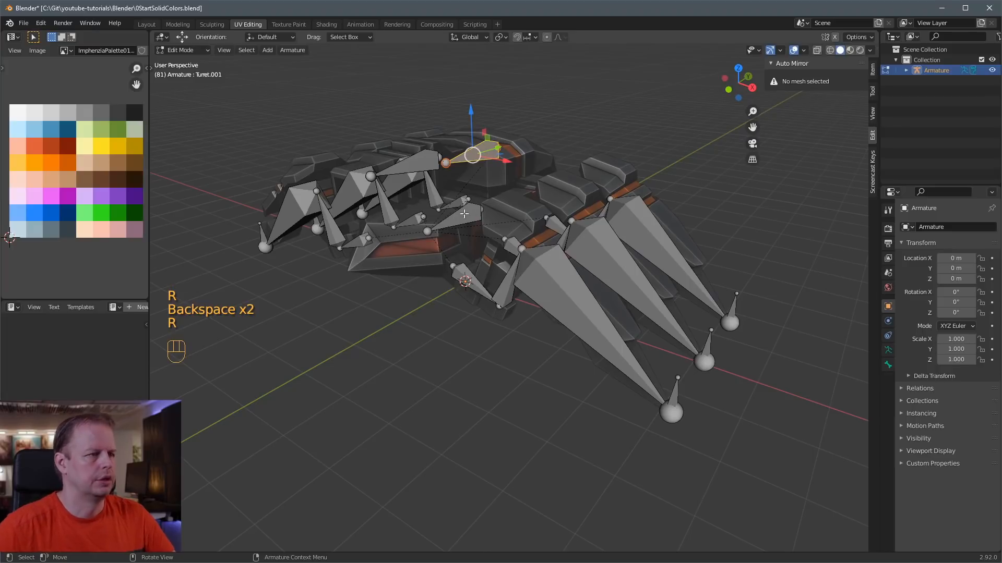
# - Rename the central body bone as Root
pyautogui.click(465, 214)
pyautogui.press('F2')
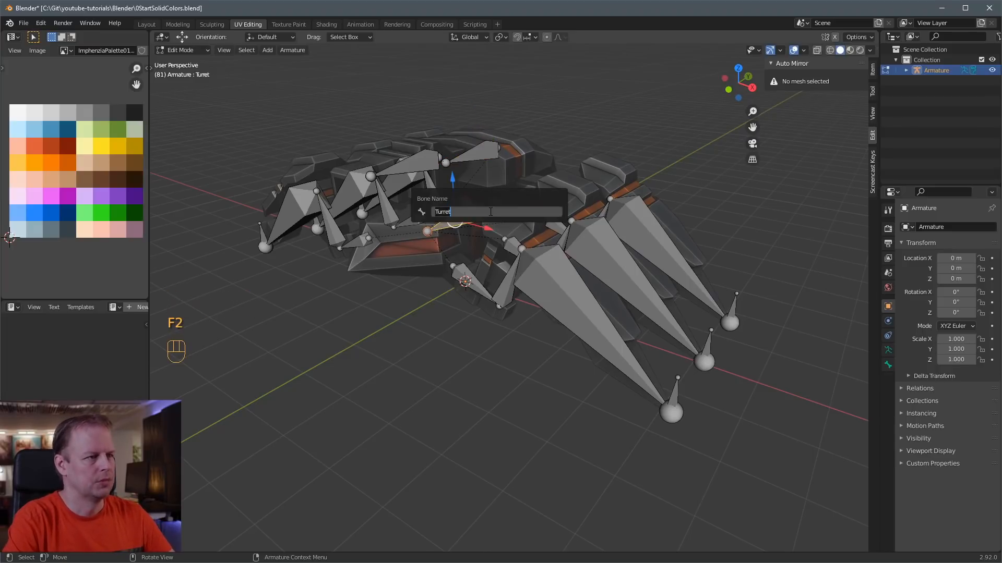
pyautogui.write('Root')
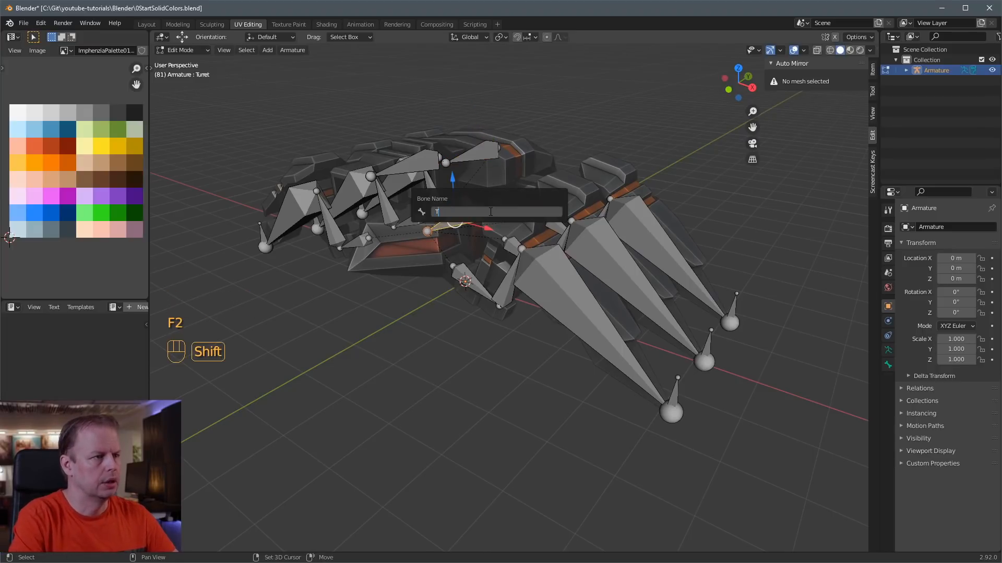
pyautogui.press('Return')
# - Rename the bone at the upper turret section as Turret, matching the part it controls
pyautogui.click(492, 153)
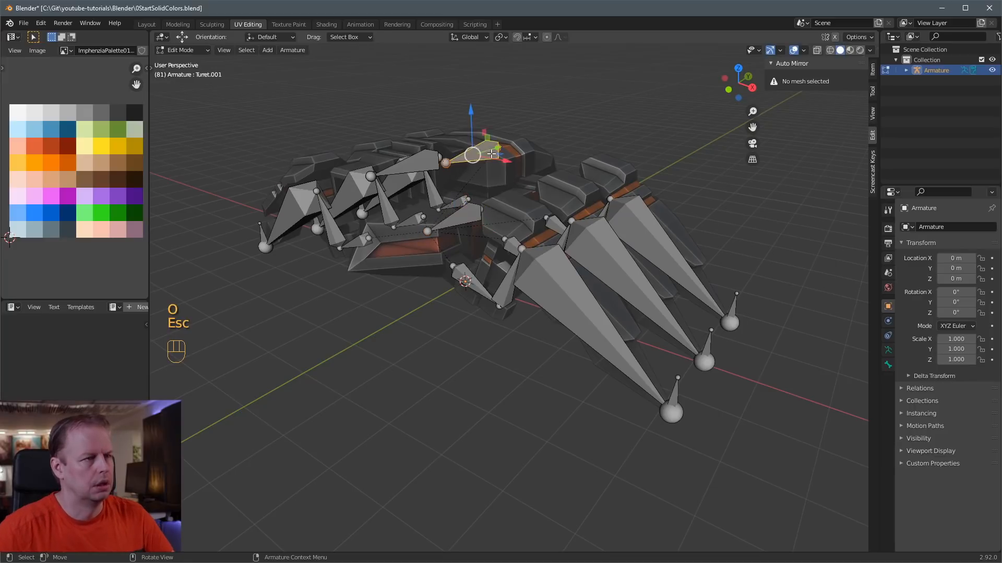
pyautogui.press('F2')
pyautogui.write('T')
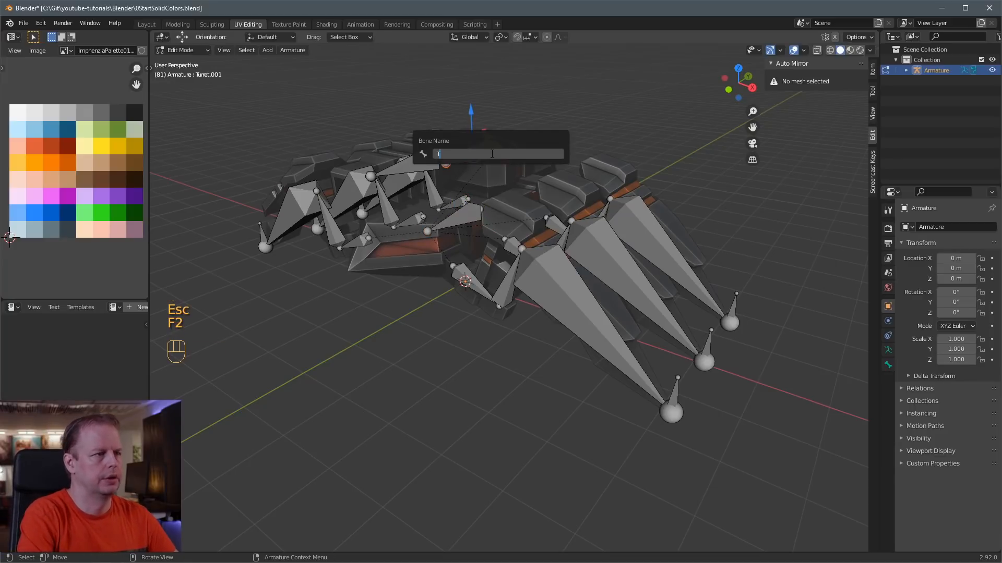
pyautogui.write('urret')
pyautogui.press('Return')
# - Select the turret and gun bones in turn to check their names
pyautogui.click(531, 97)
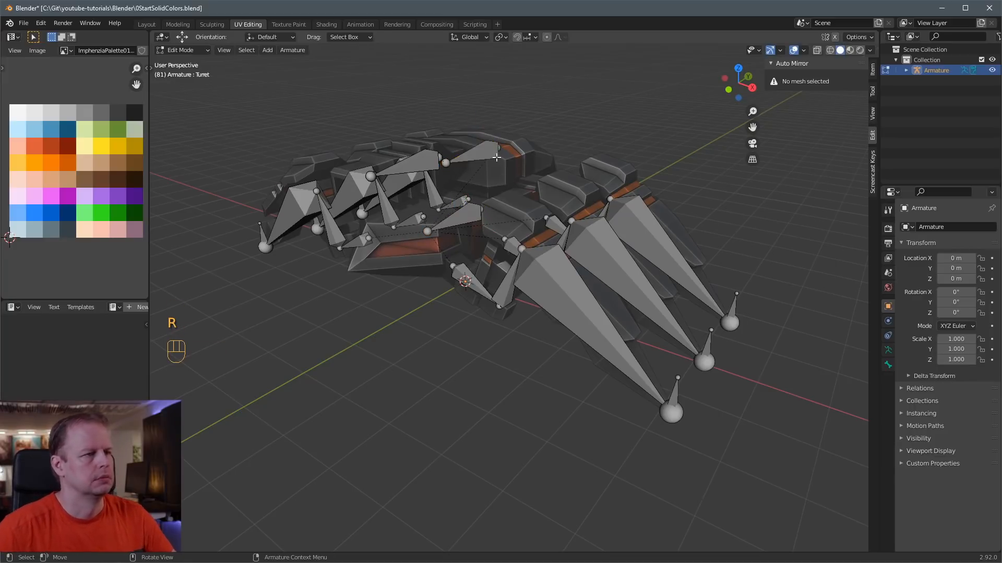
pyautogui.click(472, 155)
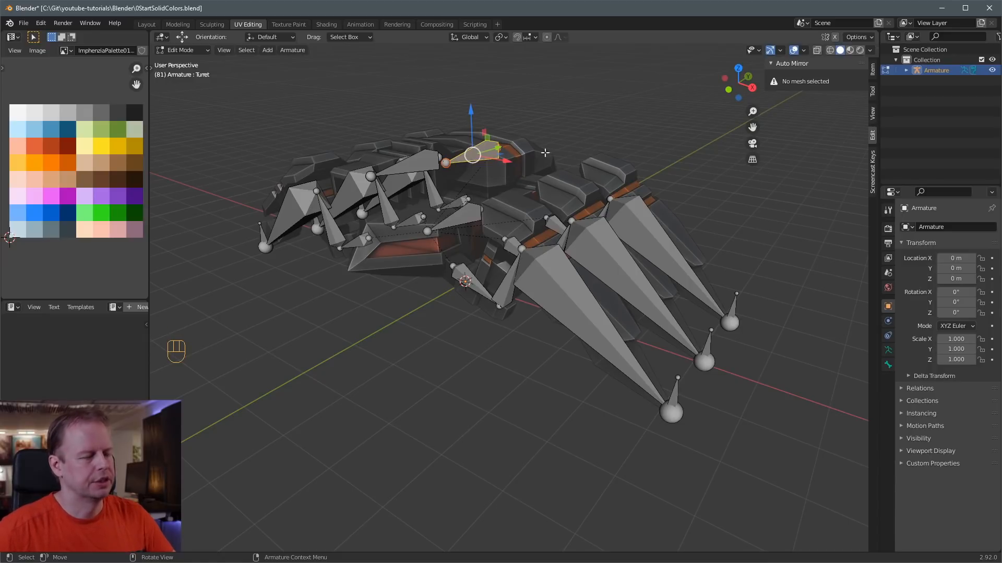
pyautogui.moveTo(545, 152); pyautogui.dragTo(461, 185, button='middle')
pyautogui.click(406, 170)
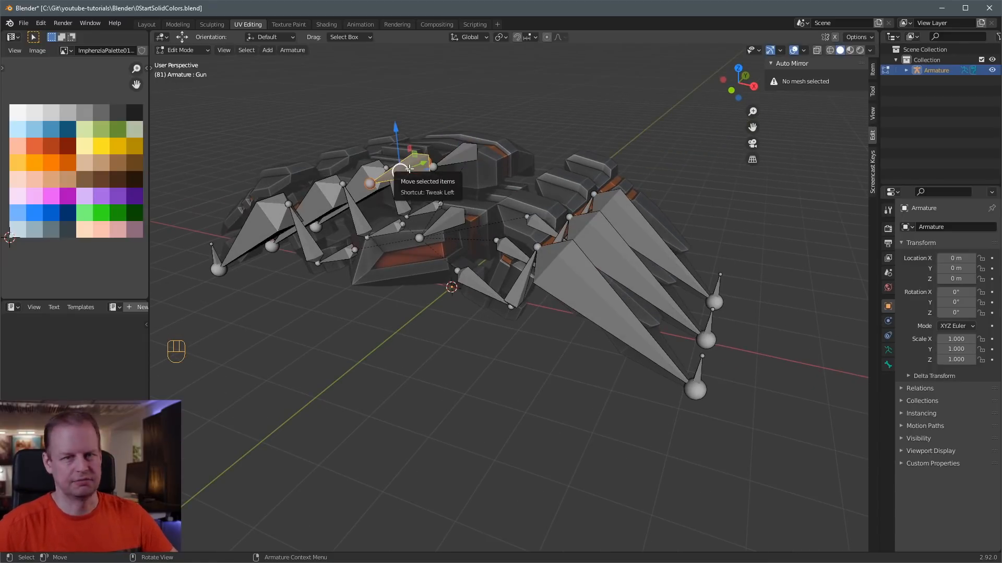
pyautogui.click(466, 152)
# - Return to editing the robot mesh, select the linked central body geometry, and assign it to the Root vertex group
pyautogui.moveTo(466, 153); pyautogui.dragTo(521, 319, button='middle')
pyautogui.press('Tab')
pyautogui.press('Tab')
pyautogui.press('l')
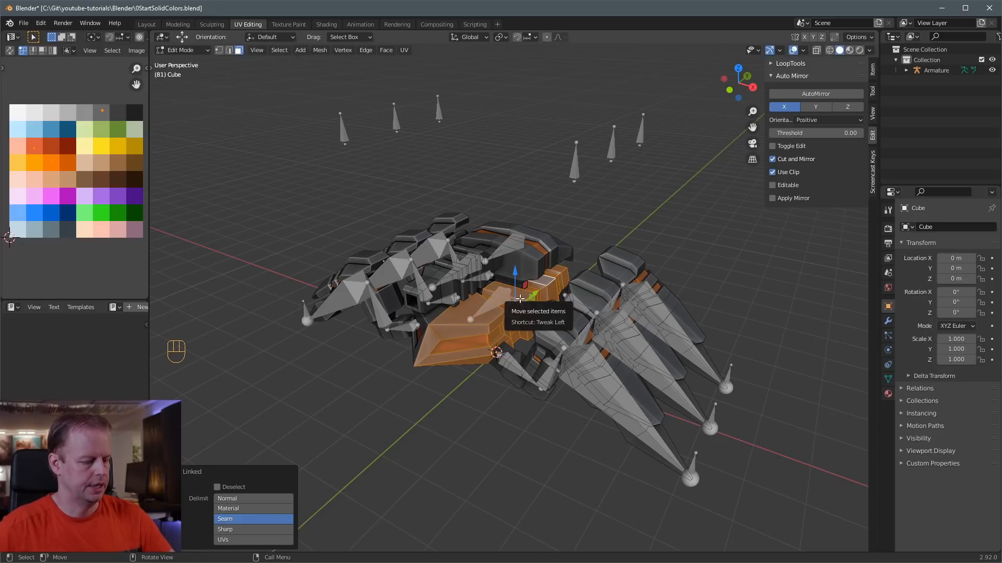
pyautogui.hotkey('ctrl', 'g')
pyautogui.moveTo(499, 337)
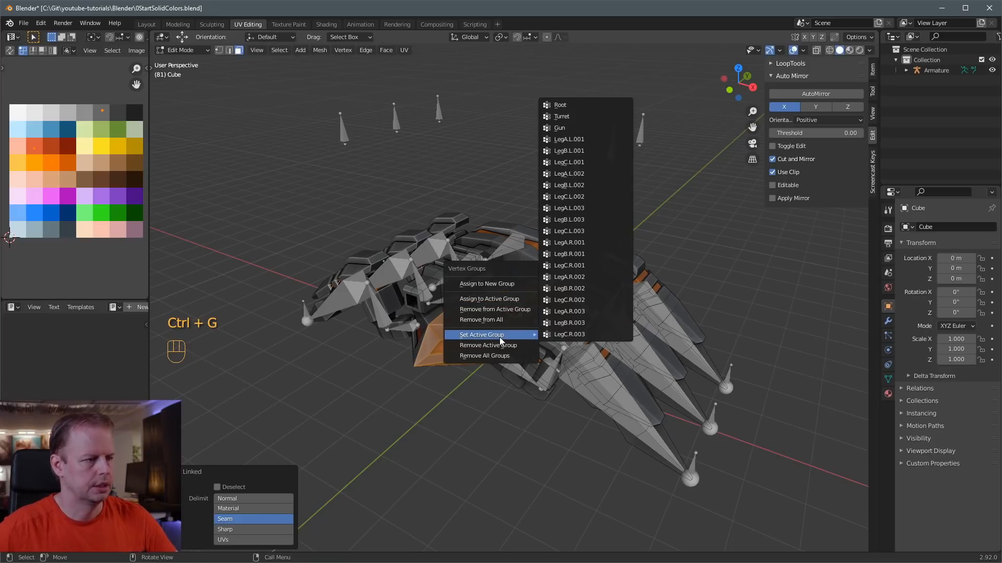
pyautogui.click(573, 106)
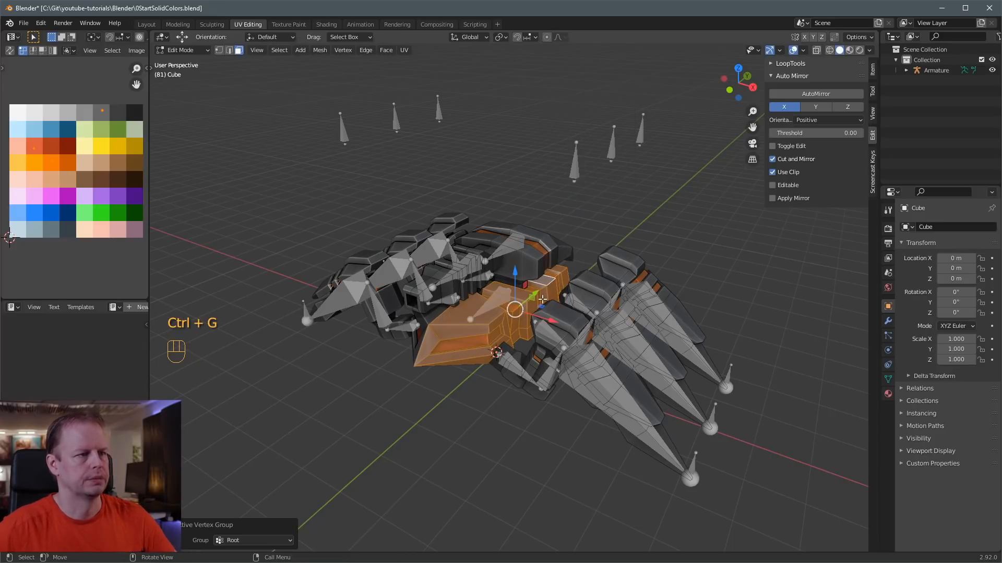
pyautogui.hotkey('ctrl', 'g')
pyautogui.click(524, 264)
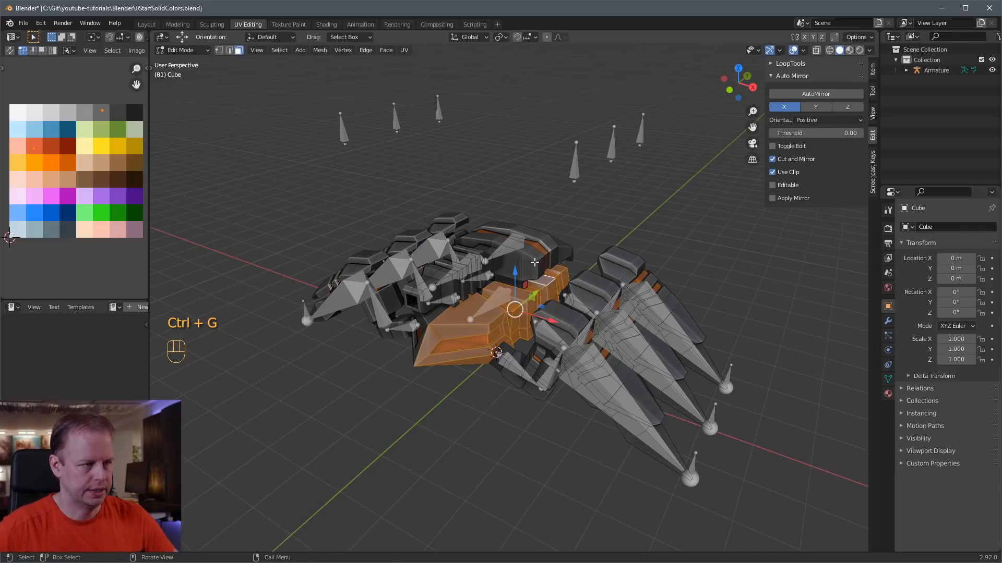
# - Select only the linked turret geometry and assign it to the Turret vertex group
pyautogui.click(535, 255)
pyautogui.press('l')
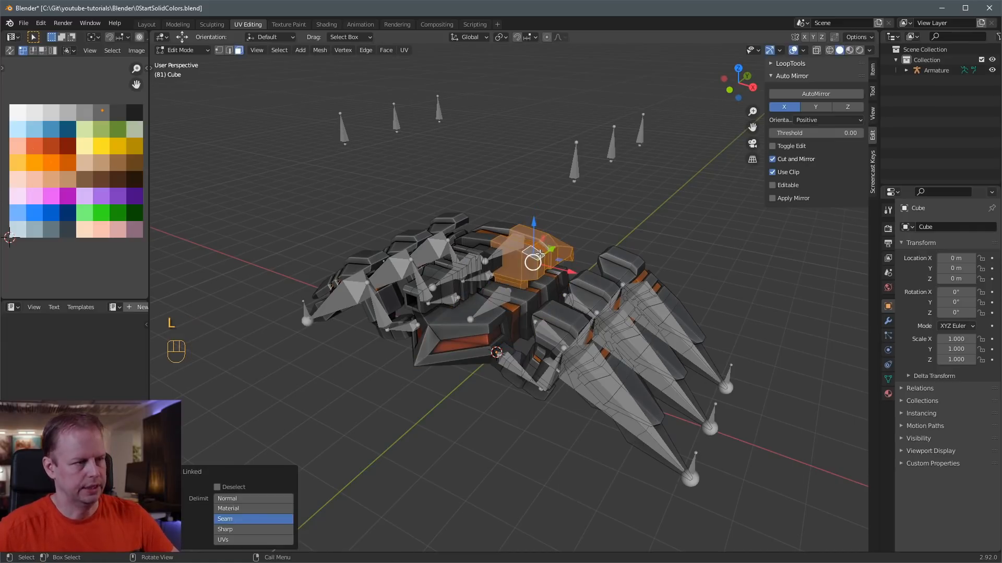
pyautogui.hotkey('ctrl', 'g')
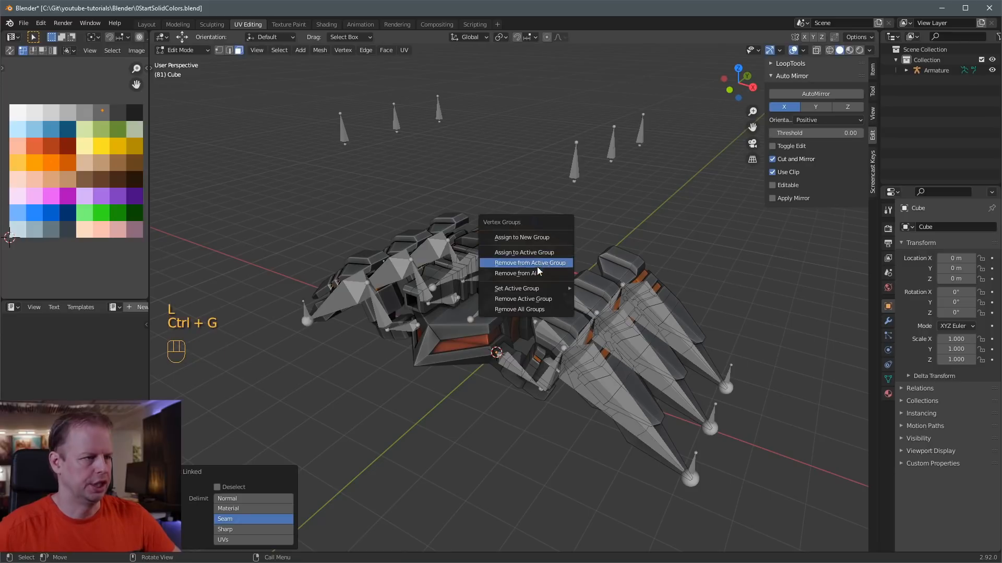
pyautogui.moveTo(538, 287)
pyautogui.click(621, 299)
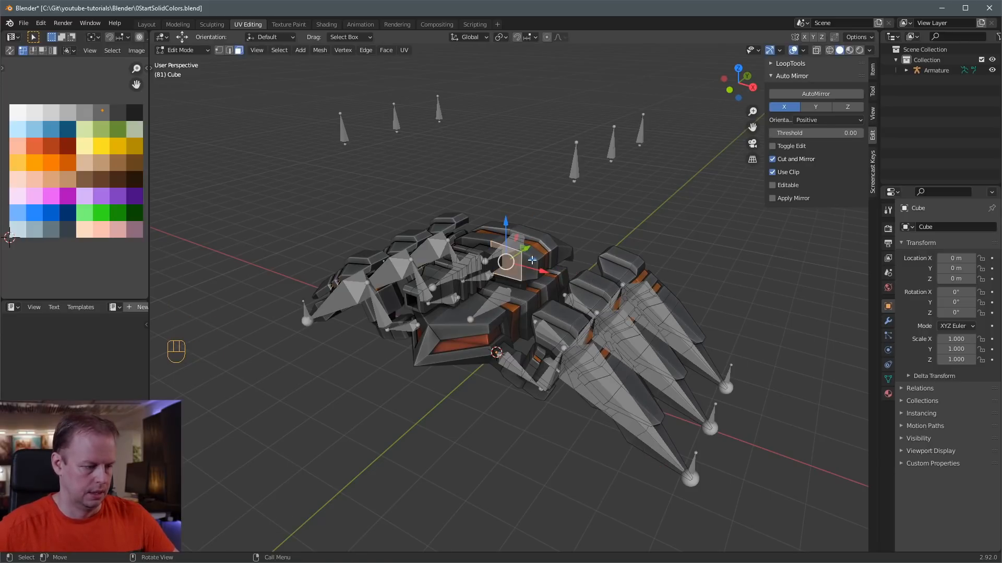
pyautogui.press('l')
pyautogui.hotkey('ctrl', 'g')
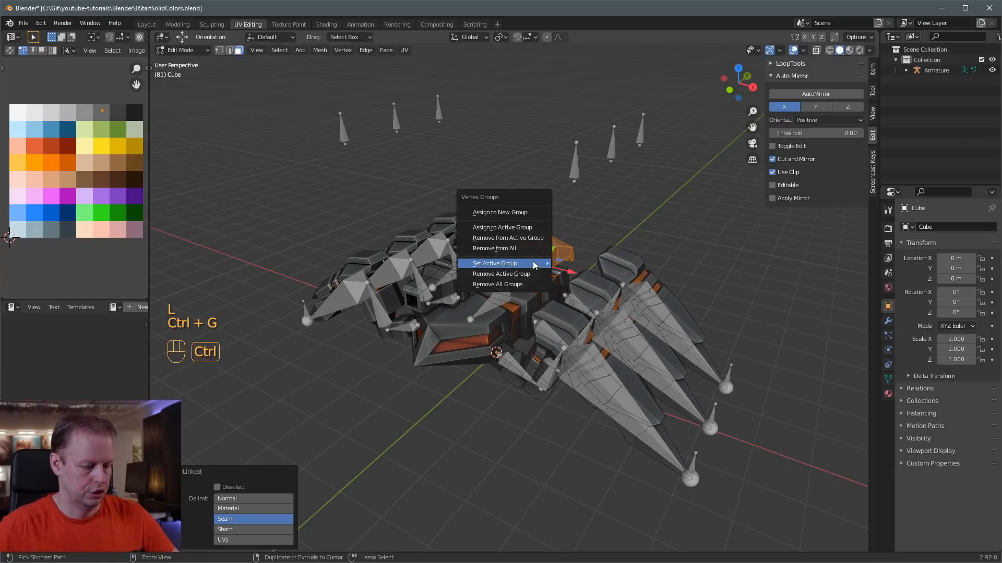
pyautogui.click(508, 227)
# - Select only the linked gun geometry and assign it to the Gun vertex group
pyautogui.click(429, 273)
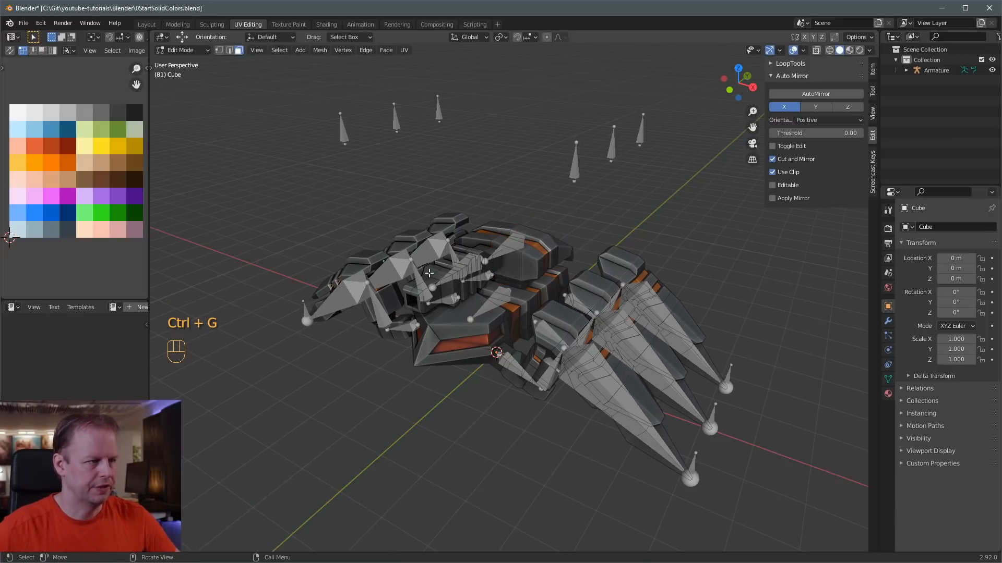
pyautogui.press('l')
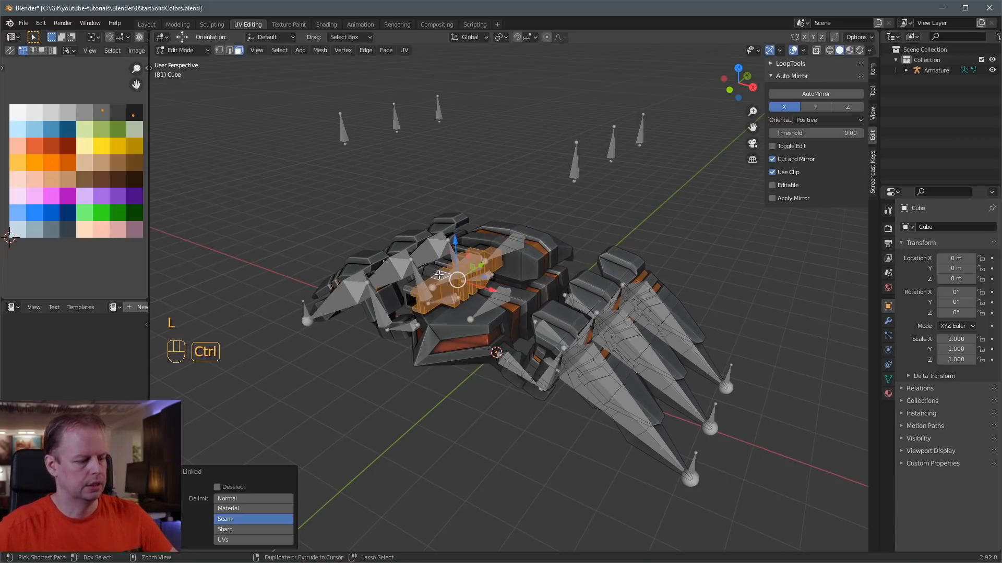
pyautogui.hotkey('ctrl', 'g')
pyautogui.moveTo(435, 311)
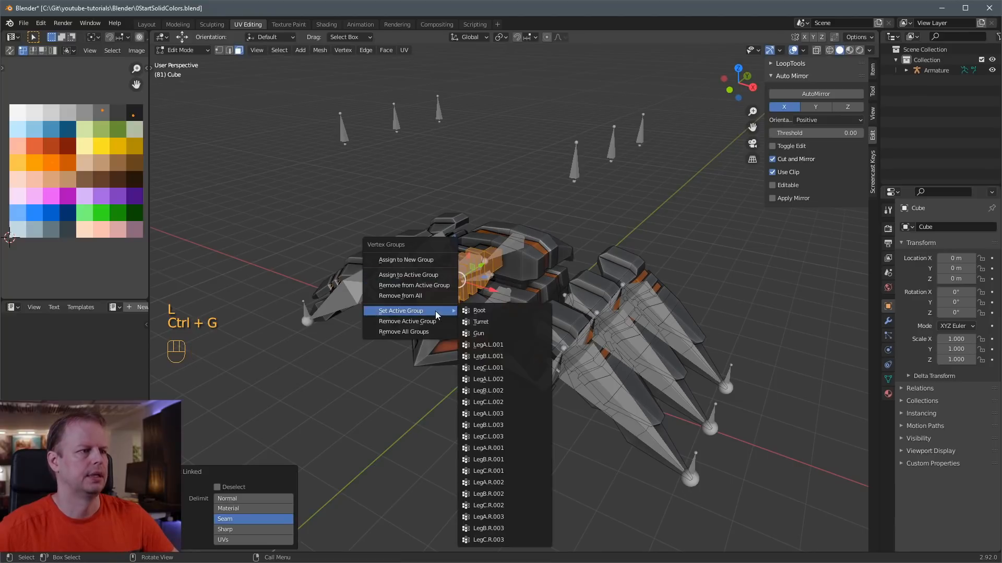
pyautogui.click(489, 334)
pyautogui.hotkey('ctrl', 'g')
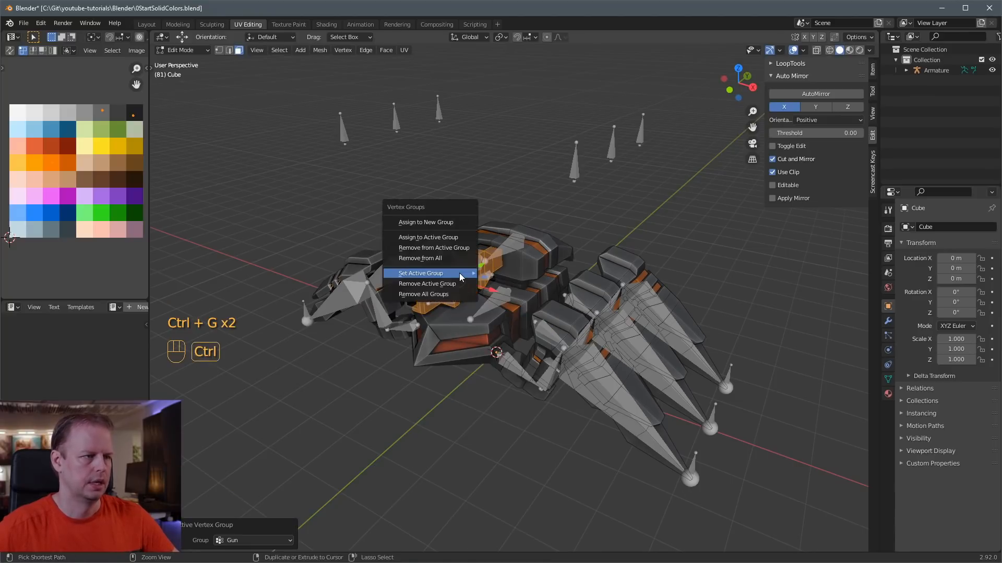
pyautogui.click(451, 240)
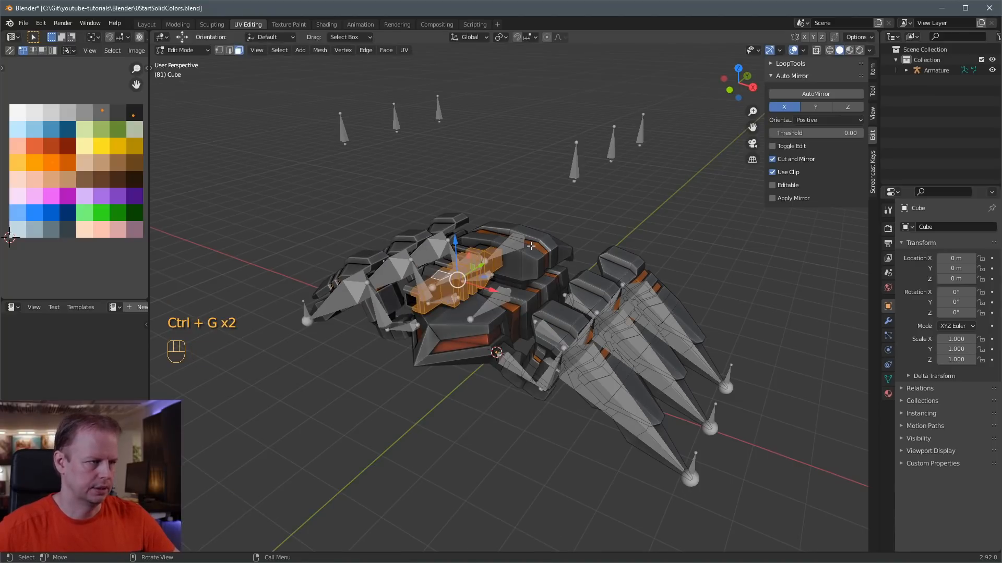
# - Select only the linked hip segment of the mech's front left leg and assign it to the LegA.L.001 vertex group
pyautogui.click(523, 361)
pyautogui.press('l')
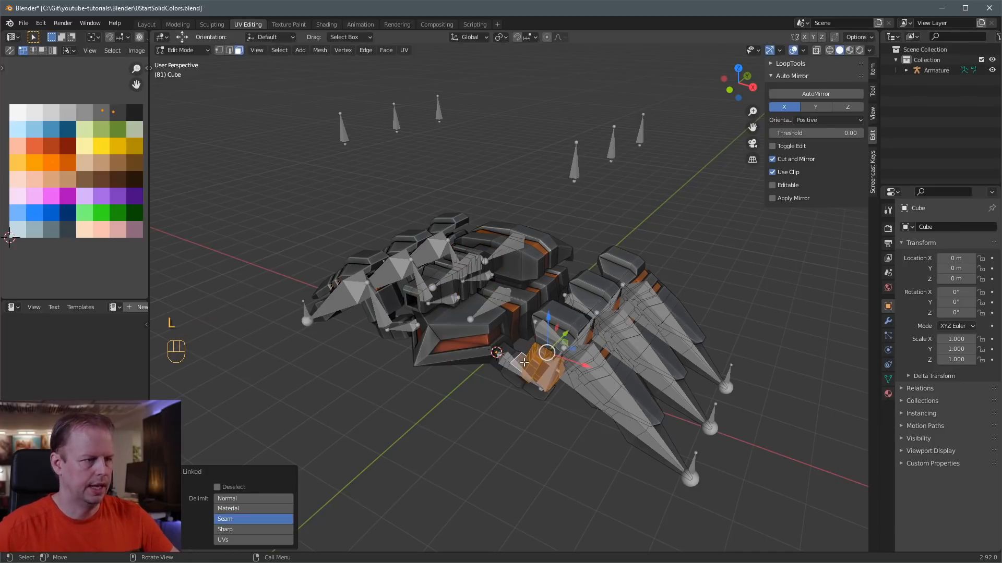
pyautogui.moveTo(526, 359); pyautogui.dragTo(532, 363, button='middle')
pyautogui.click(537, 367)
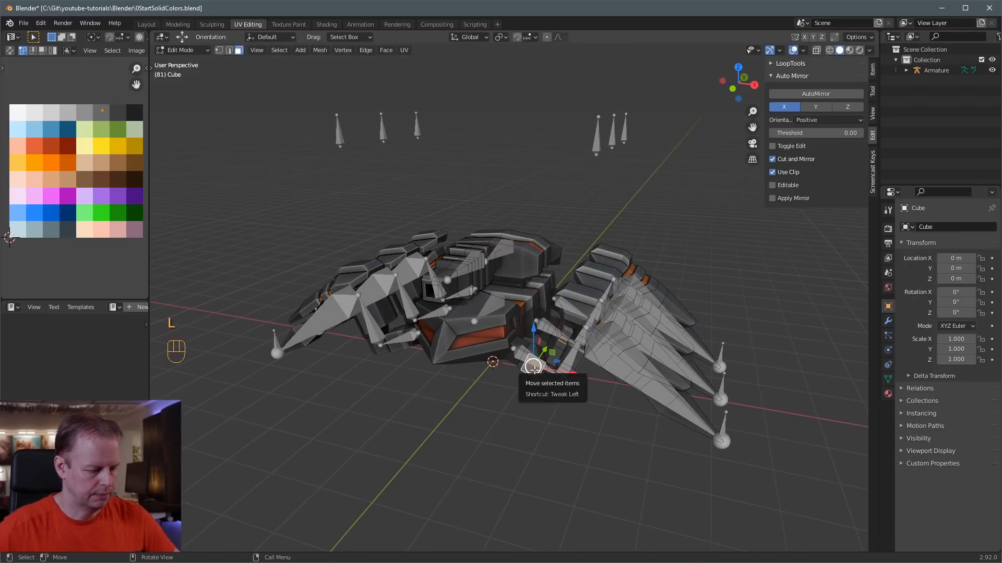
pyautogui.press('l')
pyautogui.hotkey('ctrl', 'g')
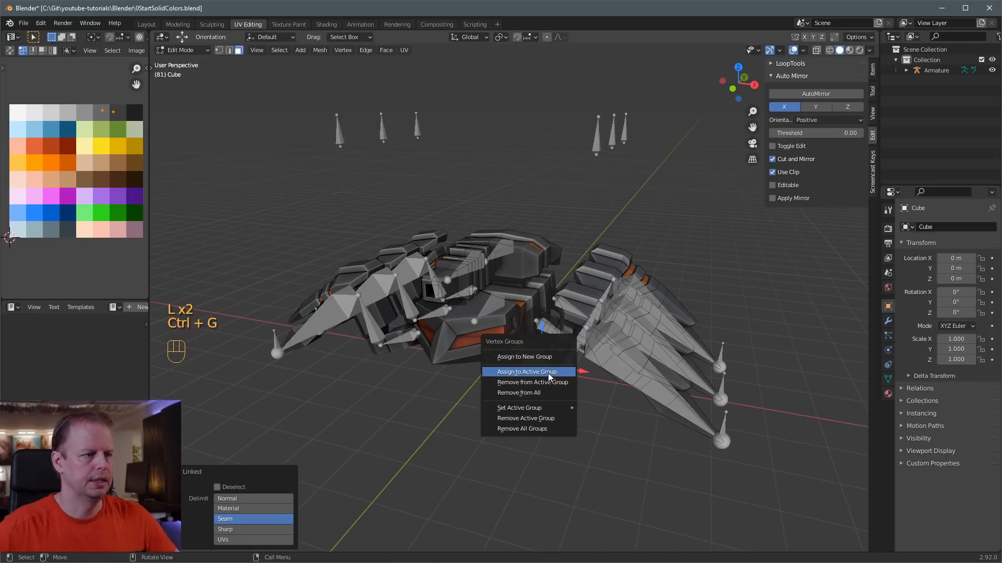
pyautogui.moveTo(537, 406)
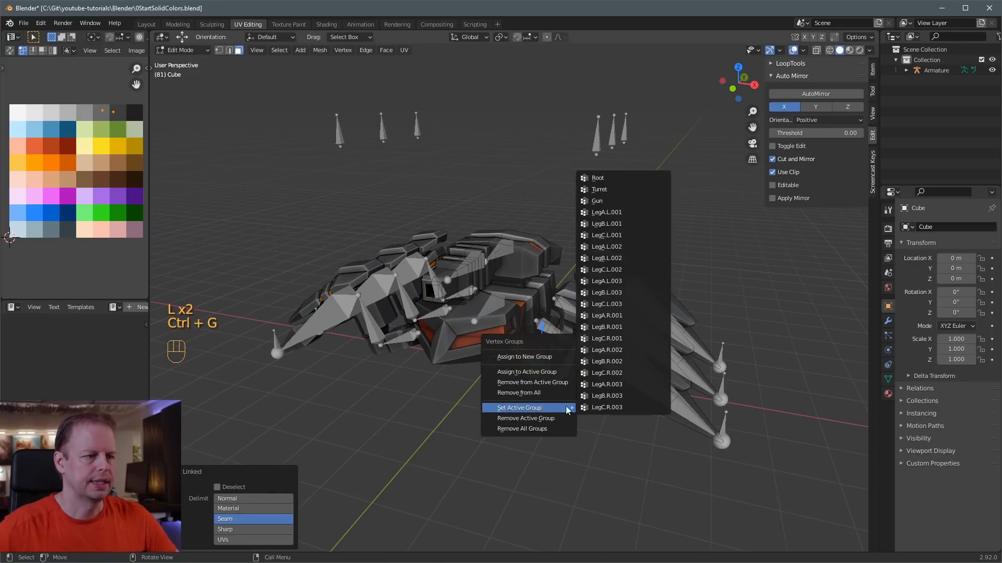
pyautogui.click(624, 212)
pyautogui.hotkey('ctrl', 'g')
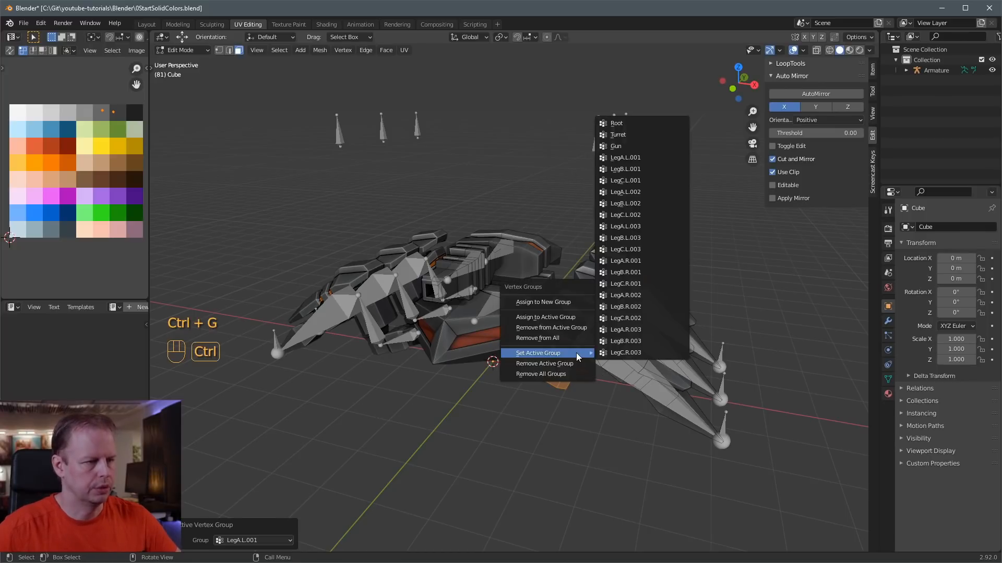
pyautogui.click(558, 319)
# - Select only the linked middle segment of the front left leg and assign it to the LegB.L.001 vertex group
pyautogui.click(565, 347)
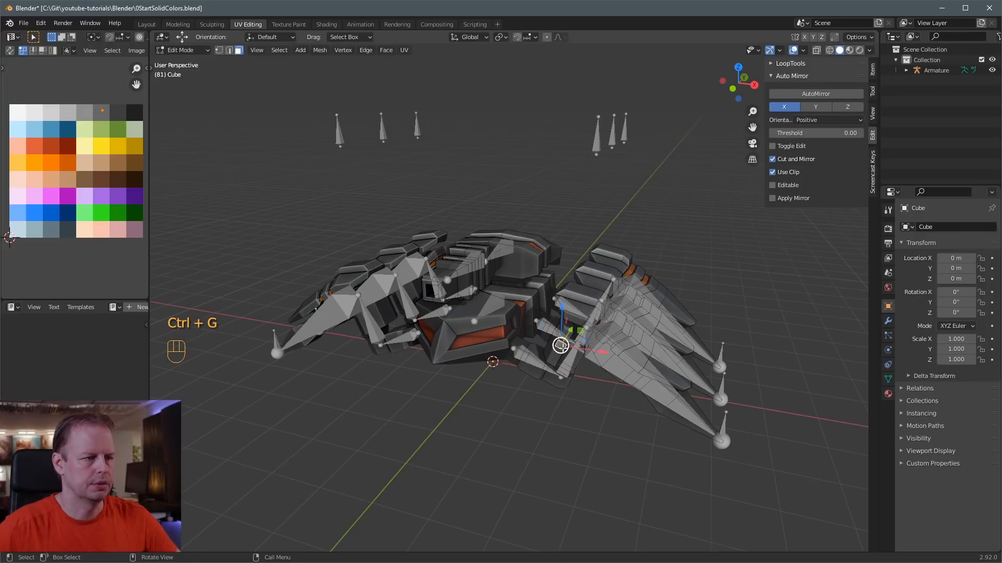
pyautogui.press('l')
pyautogui.hotkey('ctrl', 'g')
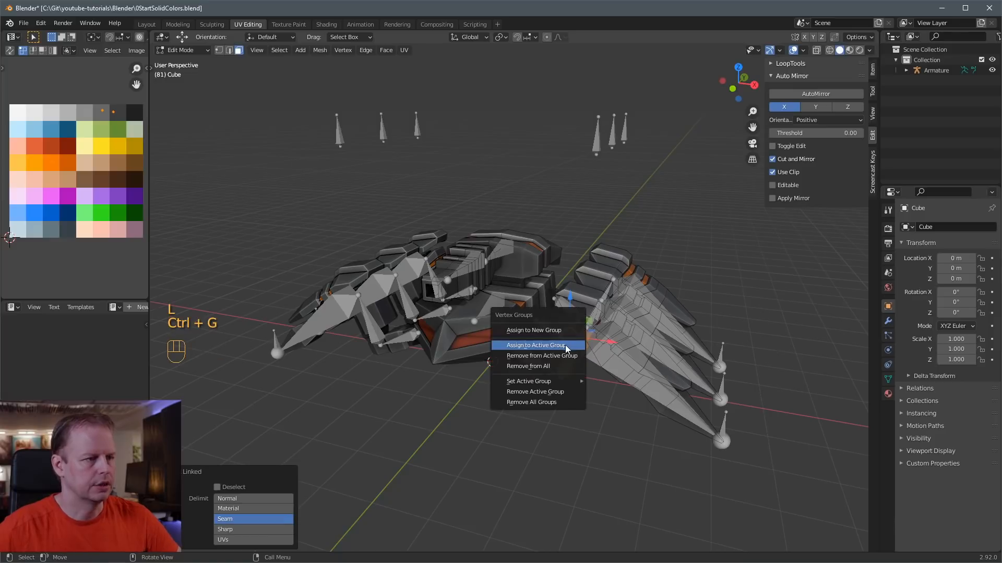
pyautogui.moveTo(556, 381)
pyautogui.click(621, 196)
pyautogui.hotkey('ctrl', 'g')
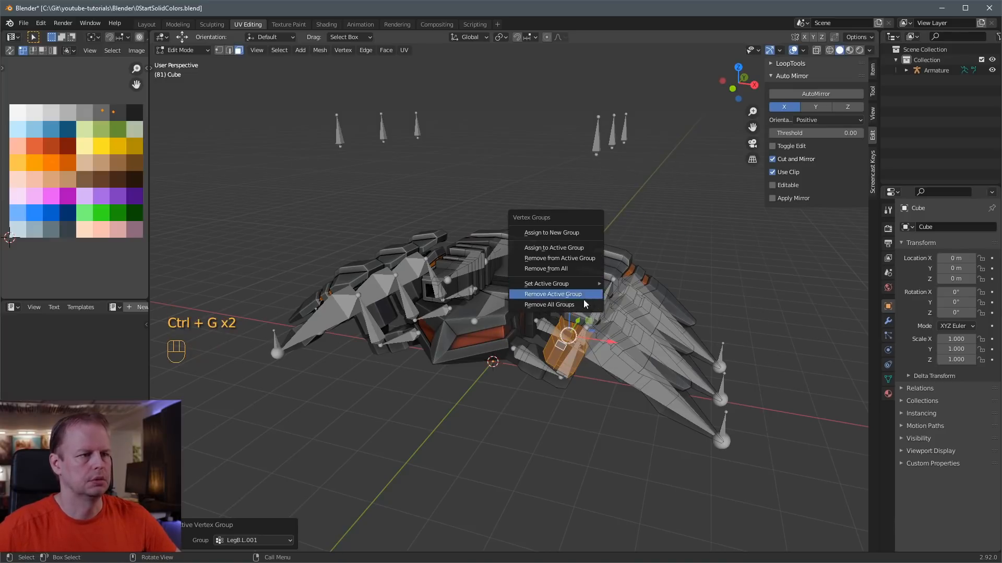
pyautogui.click(577, 247)
# - Select only the linked outer segment of the front left leg and assign it to the LegB.L.002 vertex group
pyautogui.click(608, 369)
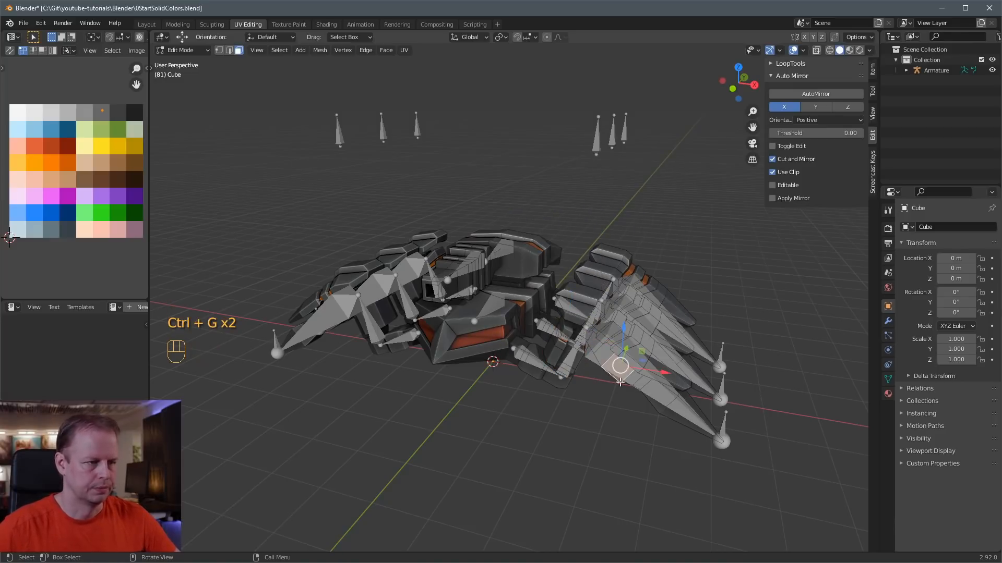
pyautogui.click(678, 425)
pyautogui.click(677, 417)
pyautogui.press('l')
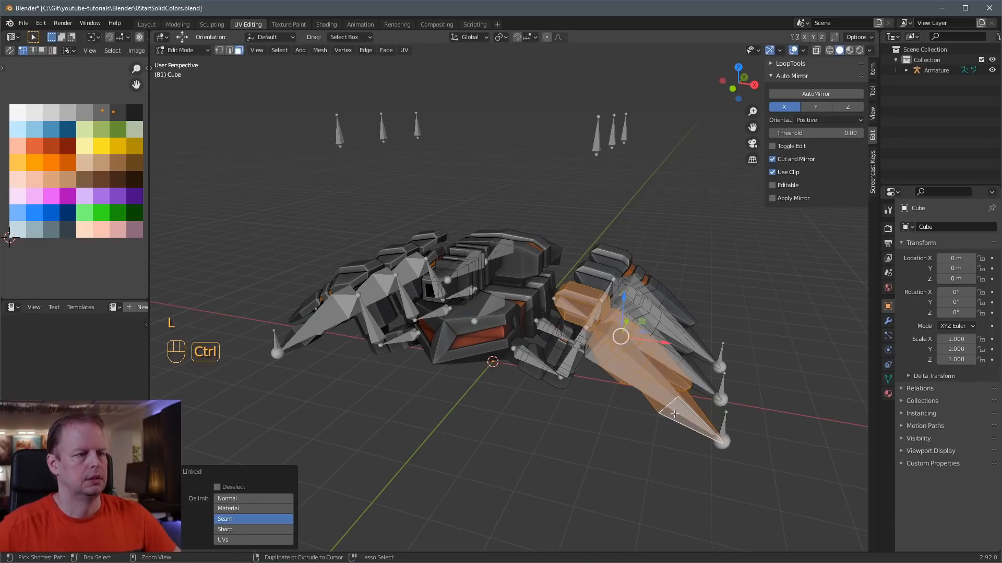
pyautogui.moveTo(698, 348)
pyautogui.mouseDown(button='middle')
pyautogui.moveTo(663, 367)
pyautogui.moveTo(703, 336)
pyautogui.mouseUp(button='middle')
pyautogui.hotkey('ctrl', 'g')
pyautogui.click(703, 337)
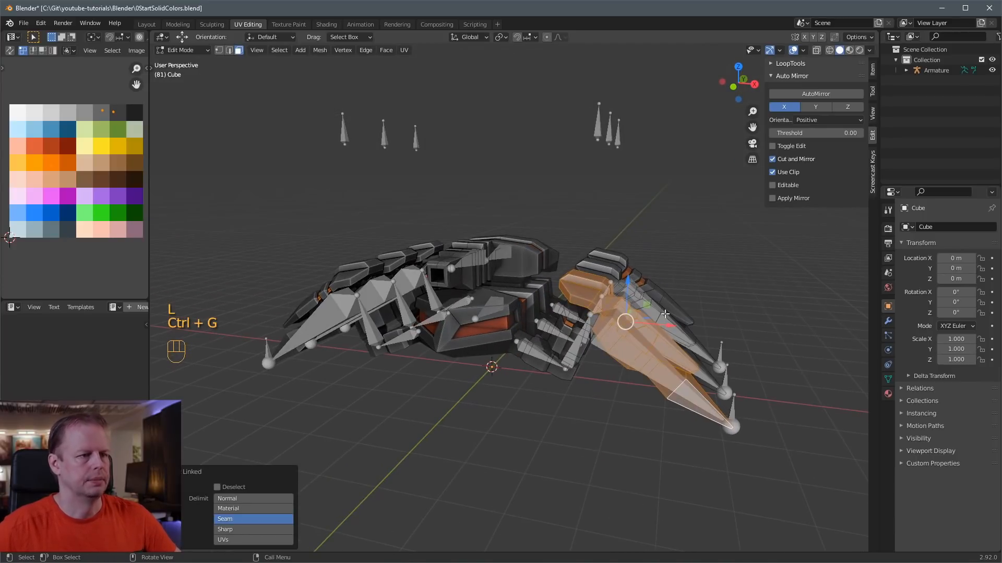
pyautogui.hotkey('ctrl', 'g')
pyautogui.moveTo(644, 371)
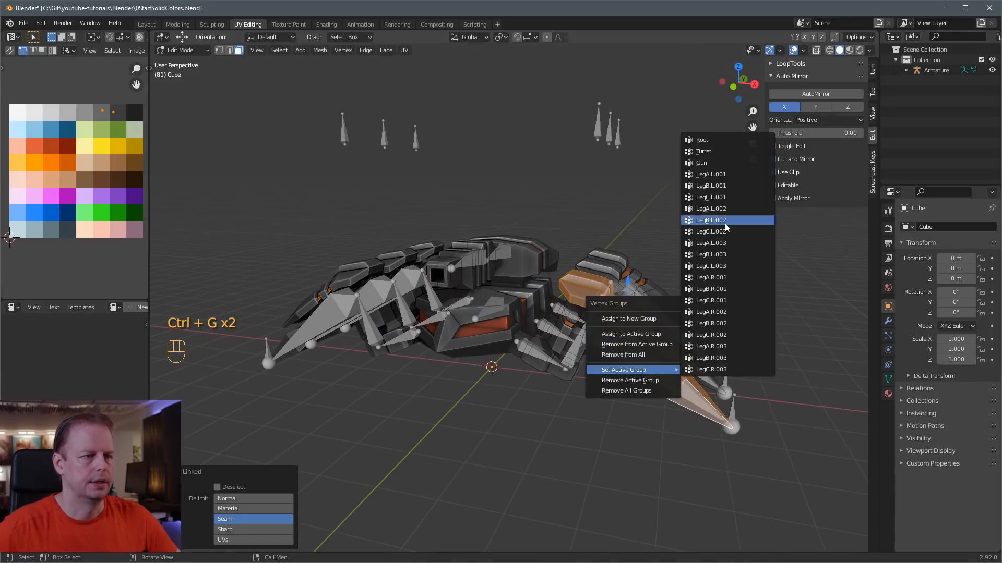
pyautogui.click(724, 223)
pyautogui.hotkey('ctrl', 'g')
pyautogui.click(656, 274)
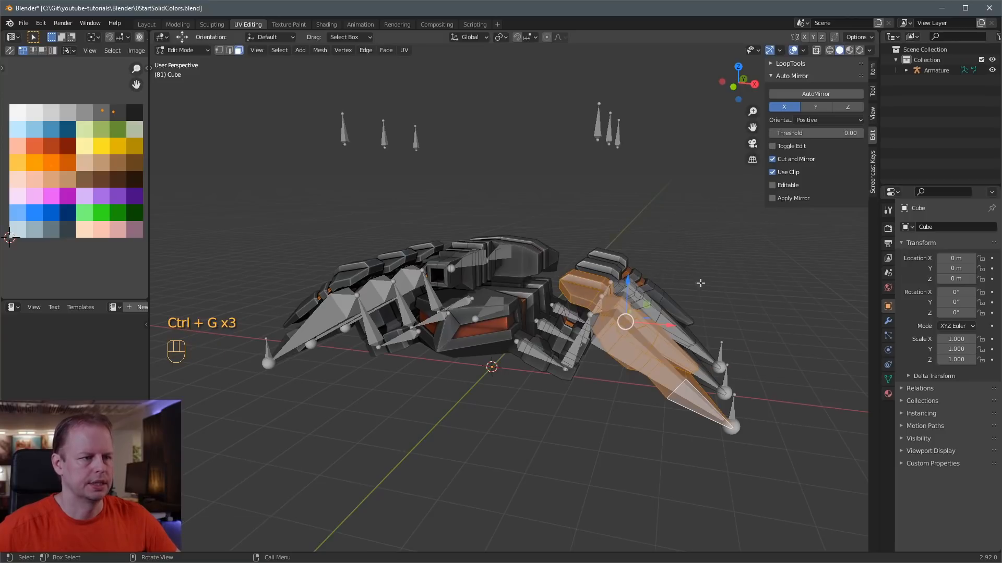
# - Select only the linked hip segment of the second left leg and assign it to the LegA.L.002 vertex group
pyautogui.moveTo(656, 274); pyautogui.dragTo(556, 312, button='middle')
pyautogui.click(556, 313)
pyautogui.press('l')
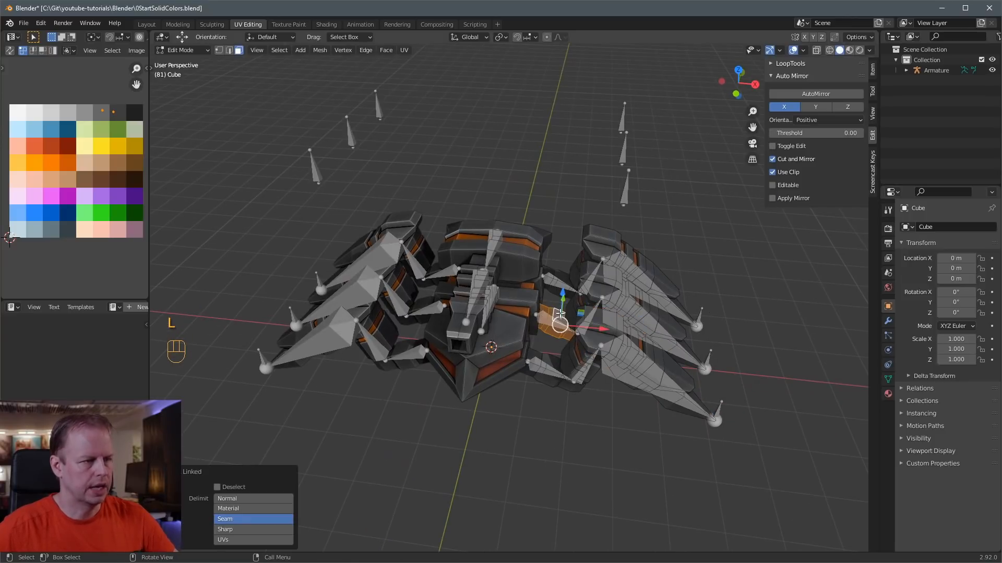
pyautogui.hotkey('ctrl', 'g')
pyautogui.moveTo(546, 345)
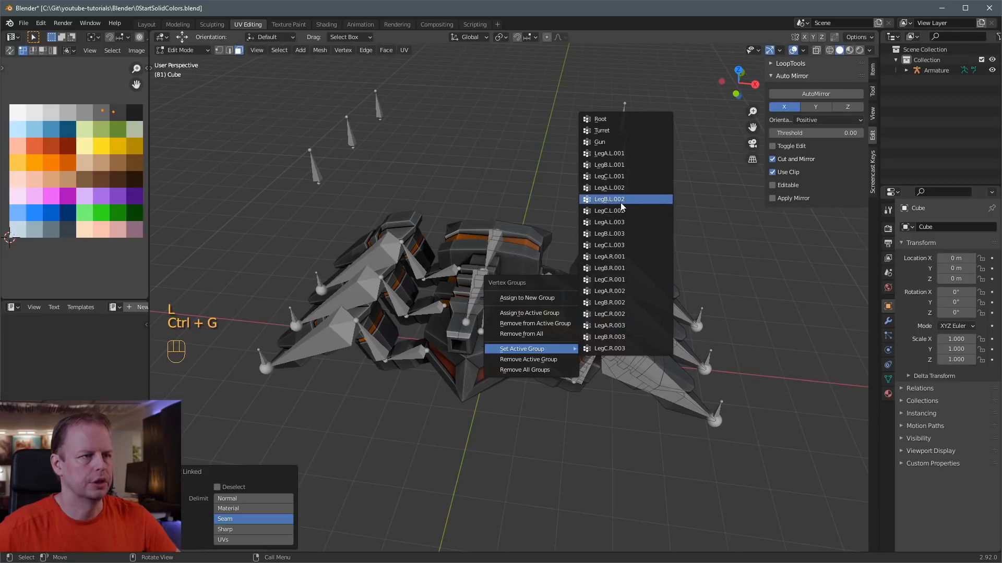
pyautogui.click(623, 188)
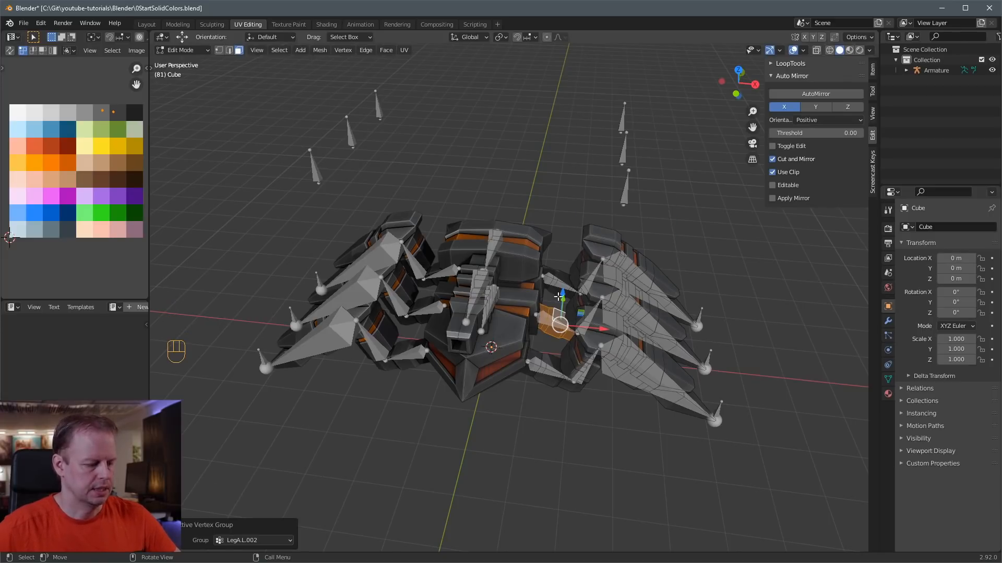
pyautogui.hotkey('ctrl', 'g')
pyautogui.click(556, 271)
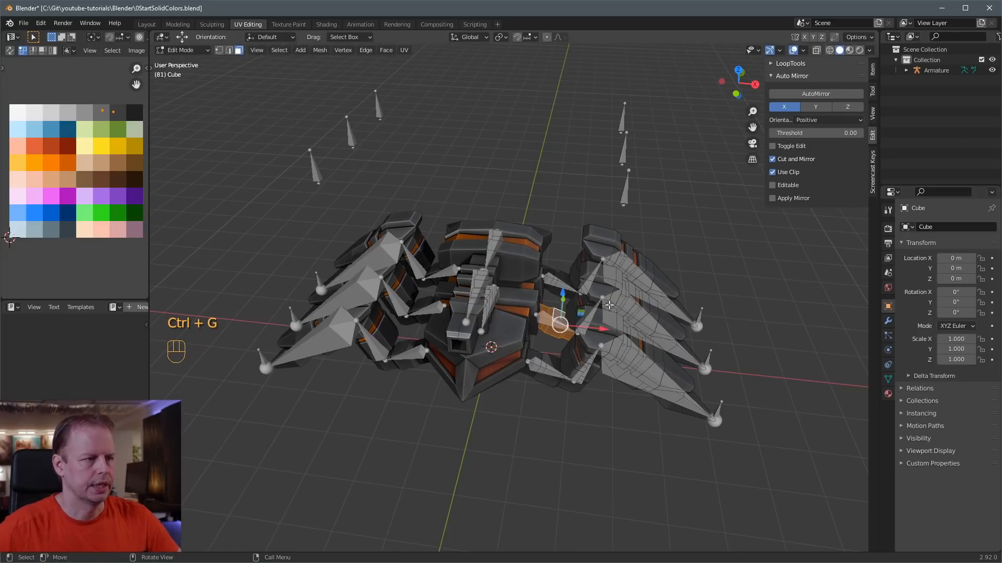
# - Select only the linked middle segment of the second left leg and assign it to the LegB.L.002 vertex group
pyautogui.click(578, 304)
pyautogui.press('l')
pyautogui.hotkey('ctrl', 'g')
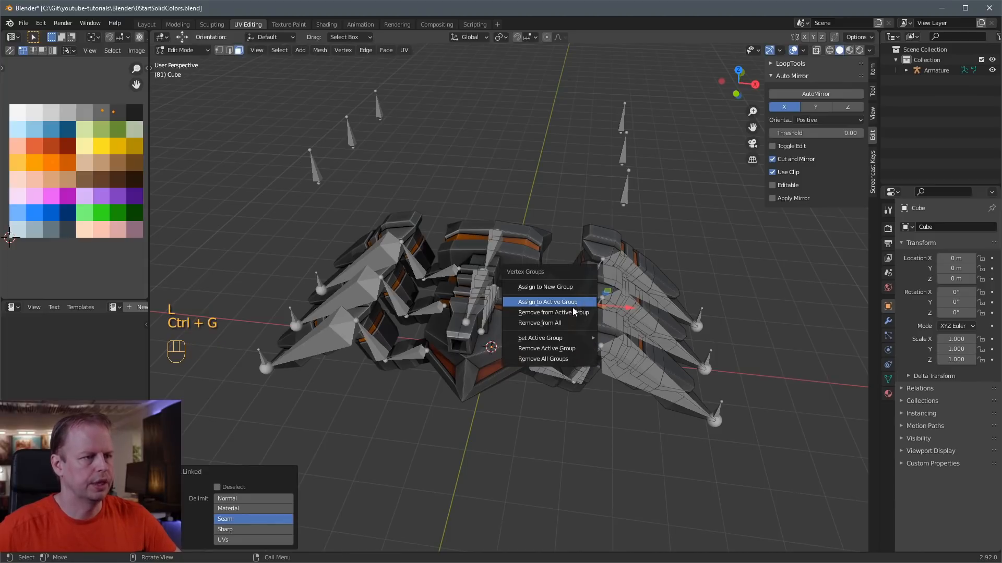
pyautogui.moveTo(561, 338)
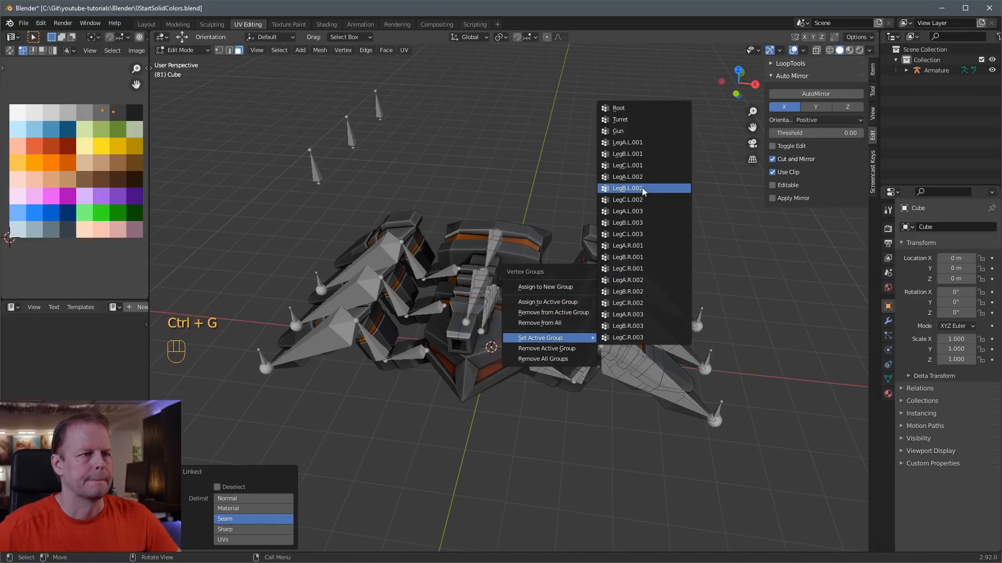
pyautogui.click(642, 187)
pyautogui.hotkey('ctrl', 'g')
pyautogui.click(570, 285)
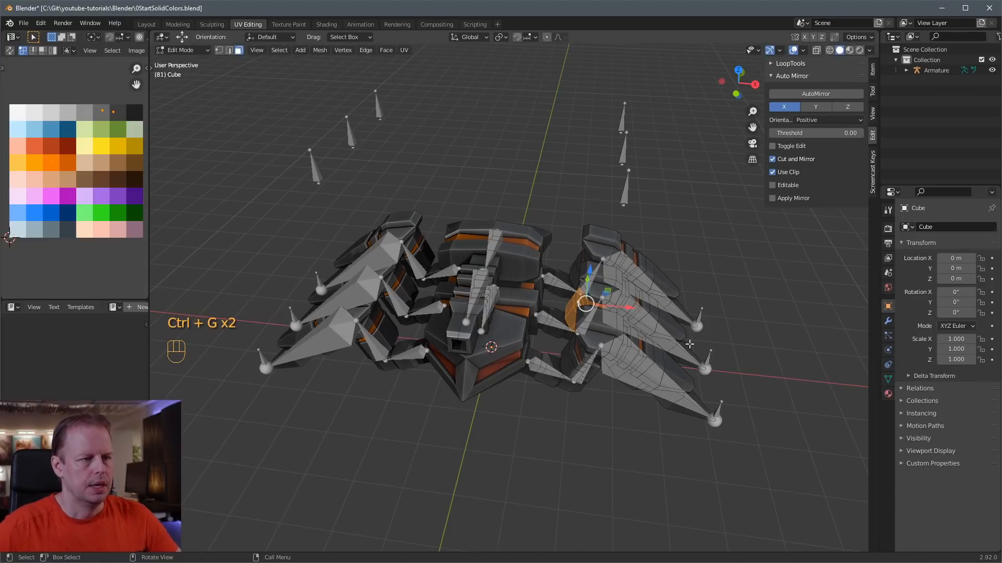
# - Select only the linked outer segment of the second left leg and assign it to the LegC.L.002 vertex group
pyautogui.moveTo(689, 345); pyautogui.dragTo(671, 349, button='middle')
pyautogui.click(672, 348)
pyautogui.press('l')
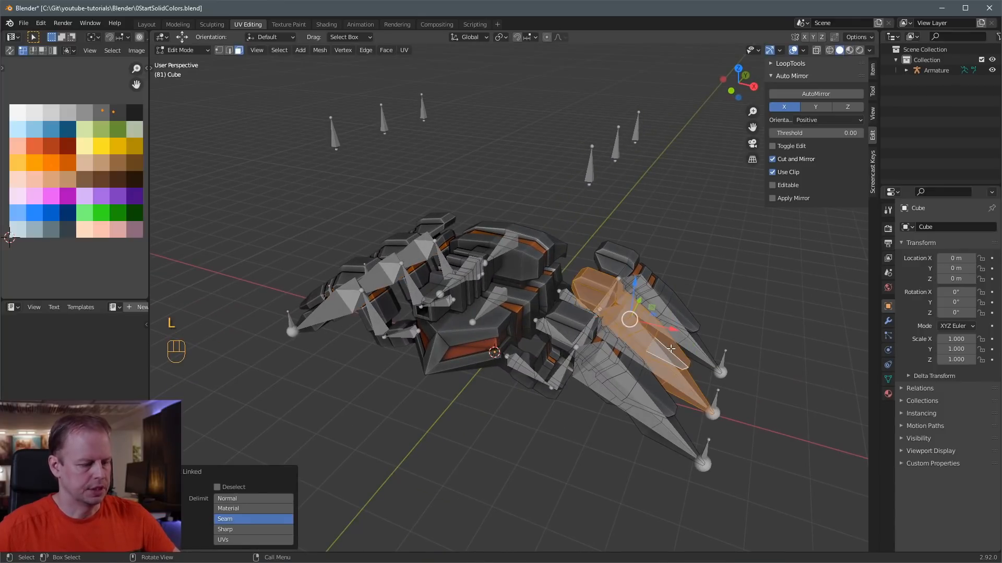
pyautogui.hotkey('ctrl', 'g')
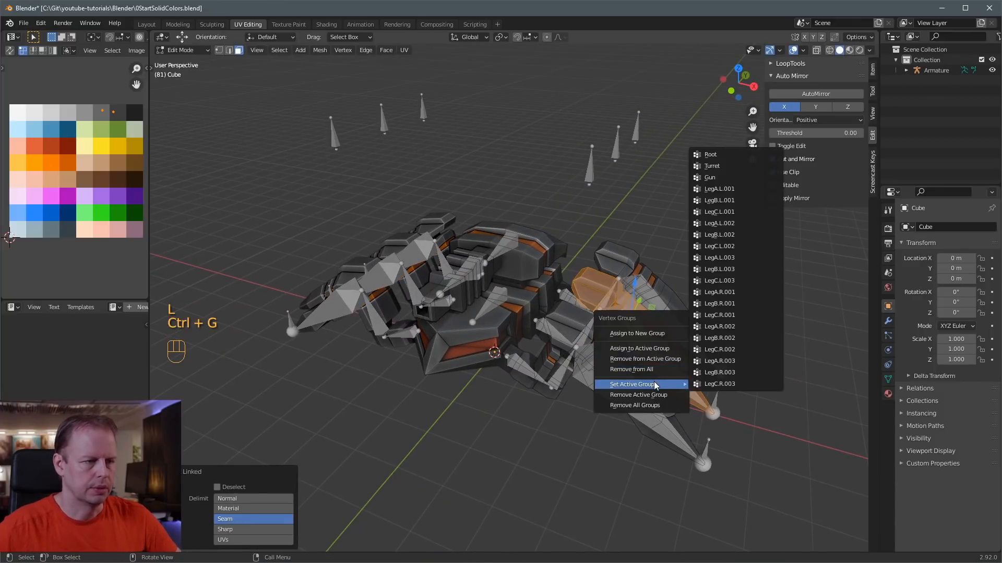
pyautogui.moveTo(655, 384)
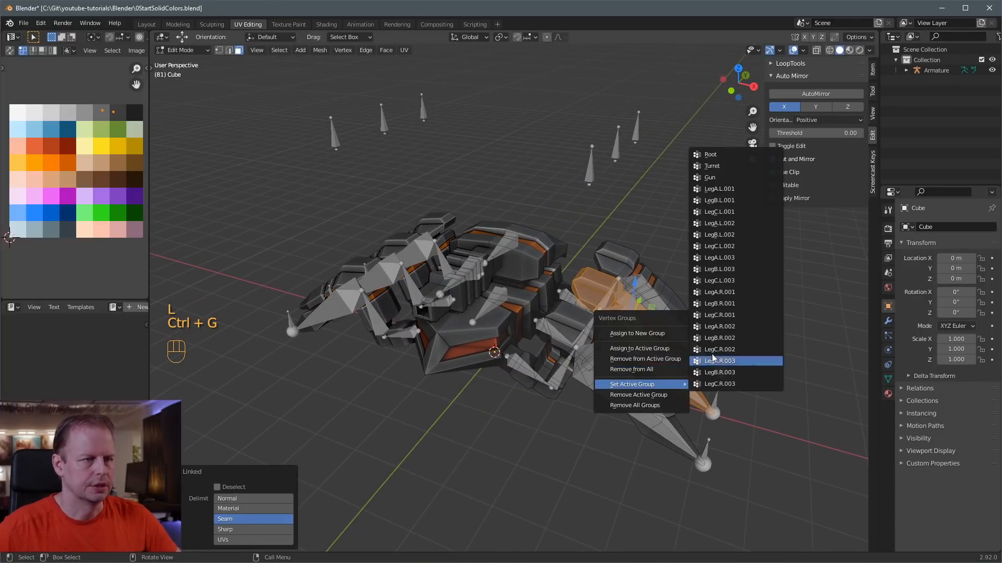
pyautogui.click(730, 247)
pyautogui.hotkey('ctrl', 'g')
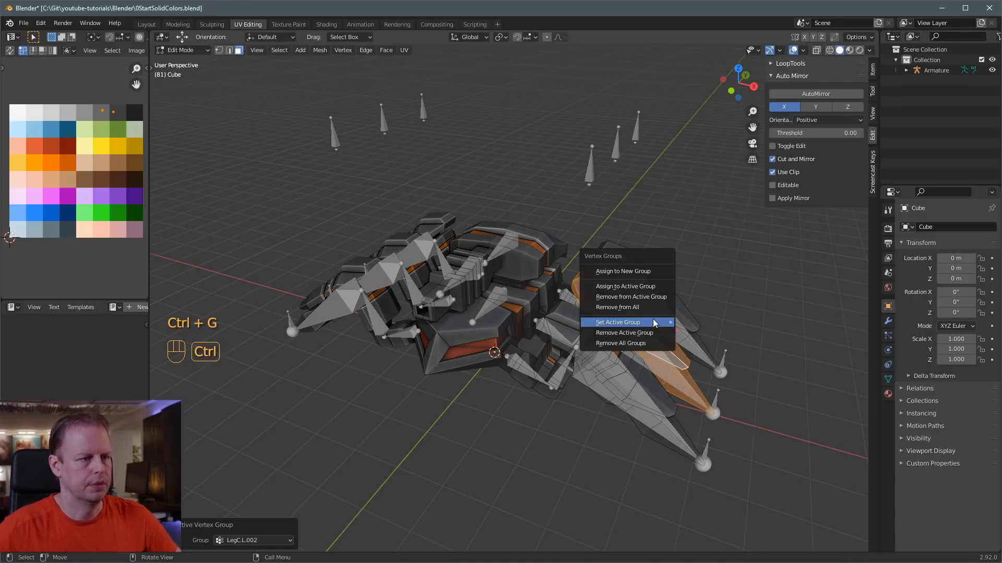
pyautogui.moveTo(649, 323)
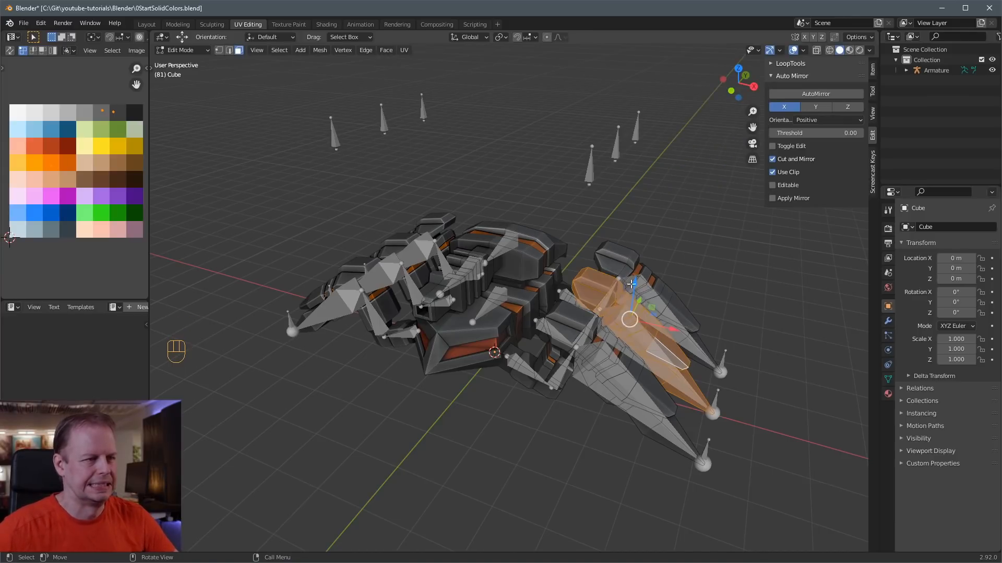
# - Select only the linked hip segment of the rear left leg and assign it to the LegA.L.003 vertex group
pyautogui.moveTo(600, 292); pyautogui.dragTo(554, 265, button='middle')
pyautogui.press('l')
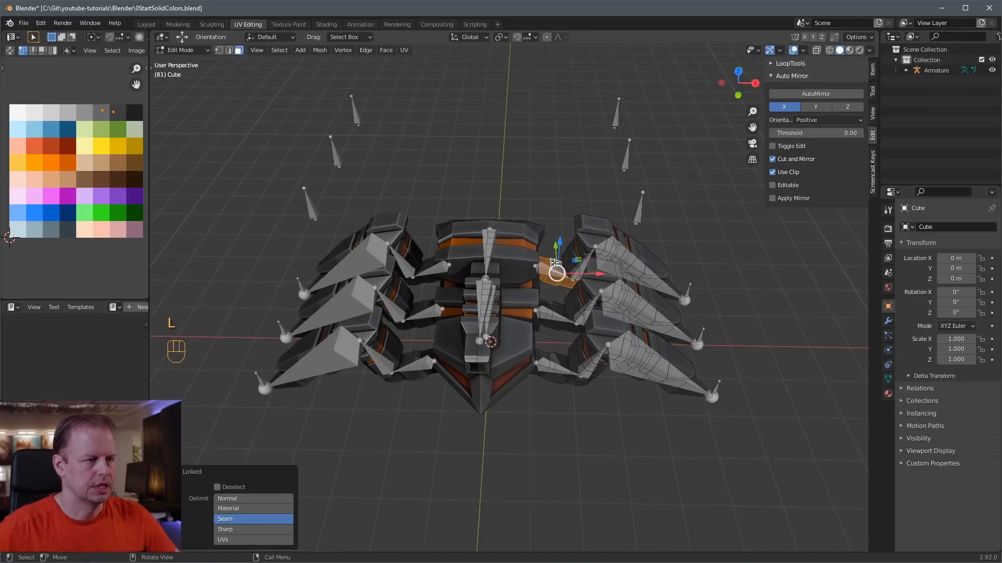
pyautogui.hotkey('ctrl', 'g')
pyautogui.moveTo(545, 302)
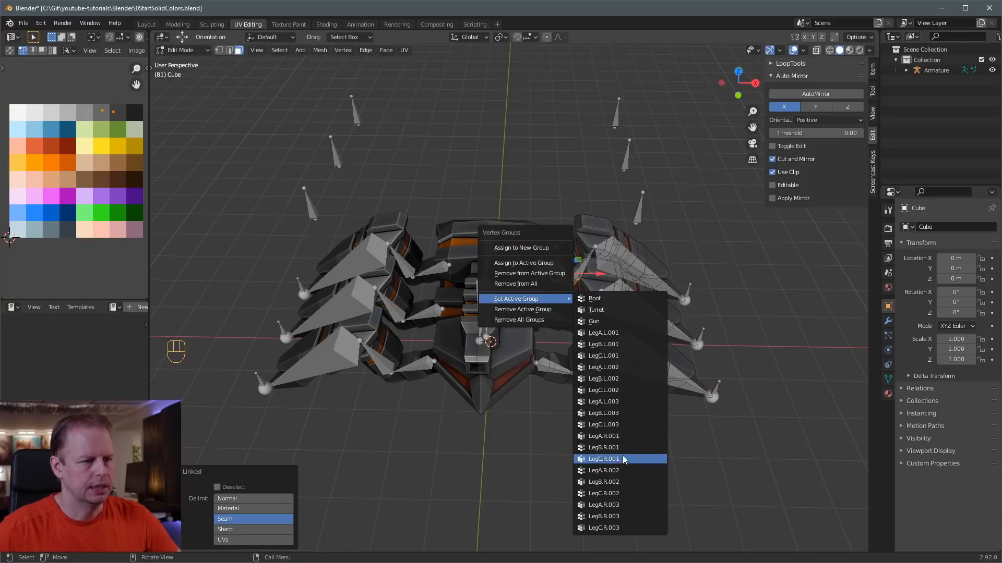
pyautogui.click(615, 402)
pyautogui.hotkey('ctrl', 'g')
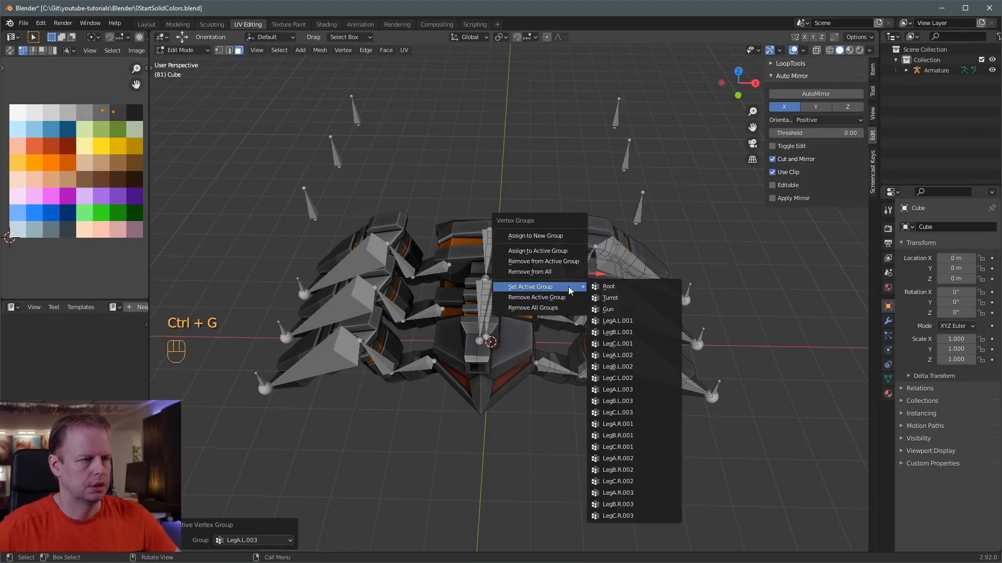
pyautogui.click(564, 254)
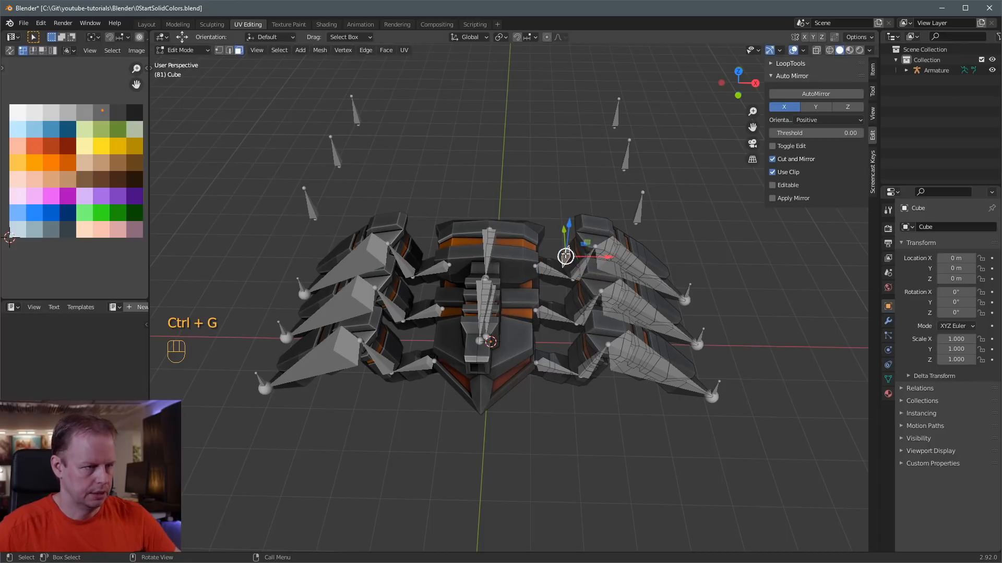
# - Select only the linked middle segment of the rear left leg and assign it to the LegB.L.003 vertex group
pyautogui.press('l')
pyautogui.hotkey('ctrl', 'g')
pyautogui.moveTo(569, 289)
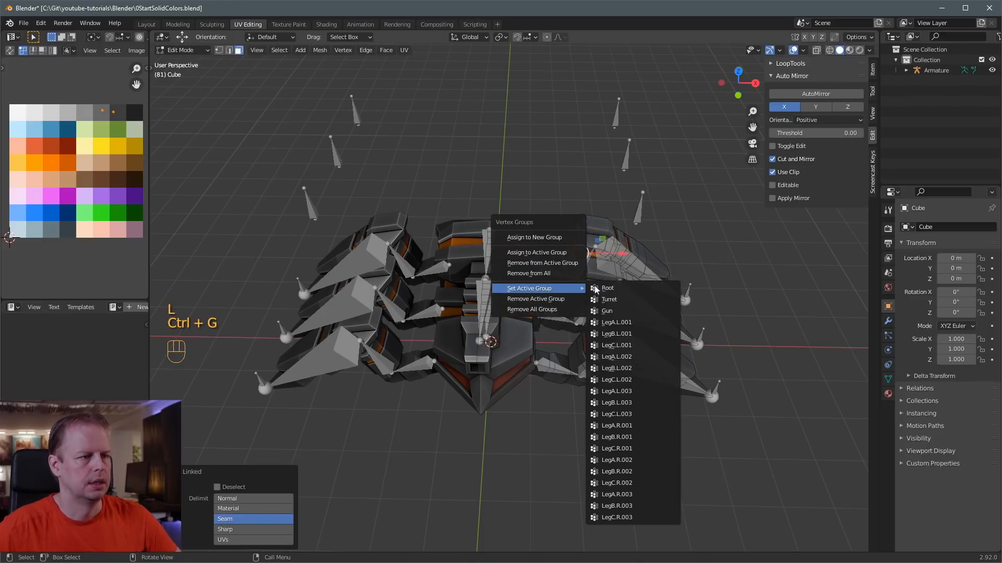
pyautogui.click(634, 409)
pyautogui.hotkey('ctrl', 'g')
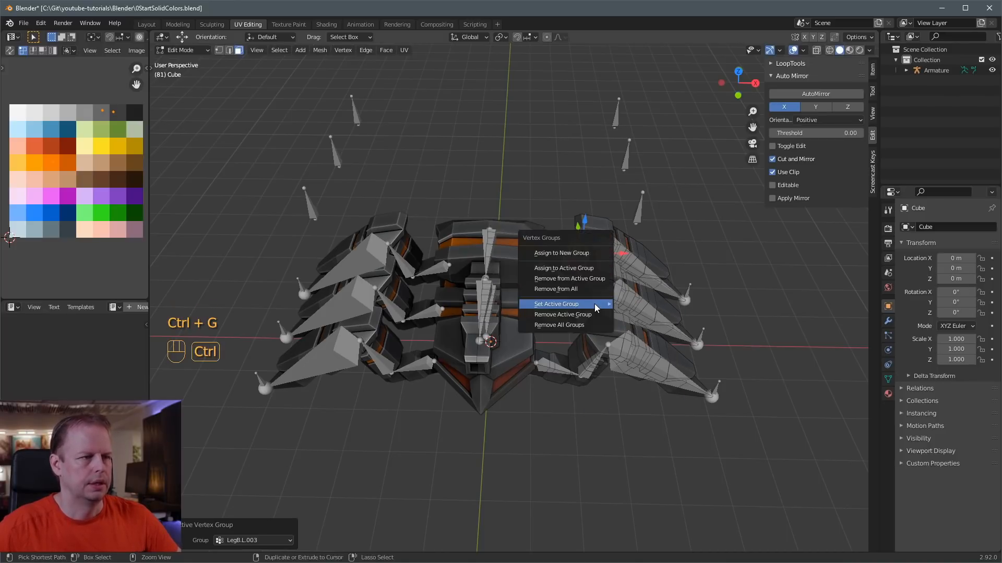
pyautogui.click(585, 268)
# - Select the linked outer segment of the rear left leg and assign it to the LegC.L.003 vertex group
pyautogui.press('l')
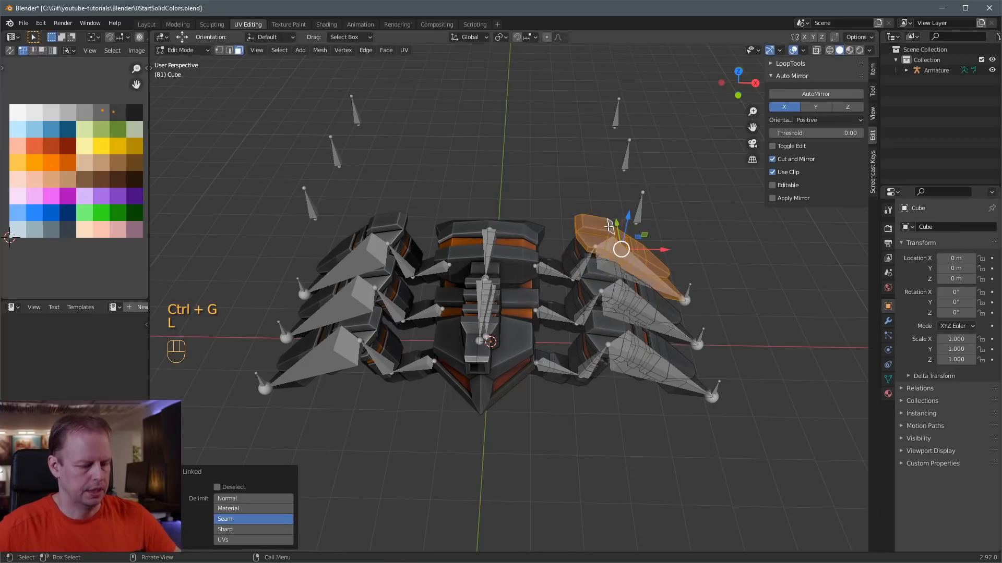
pyautogui.hotkey('ctrl', 'g')
pyautogui.moveTo(594, 264)
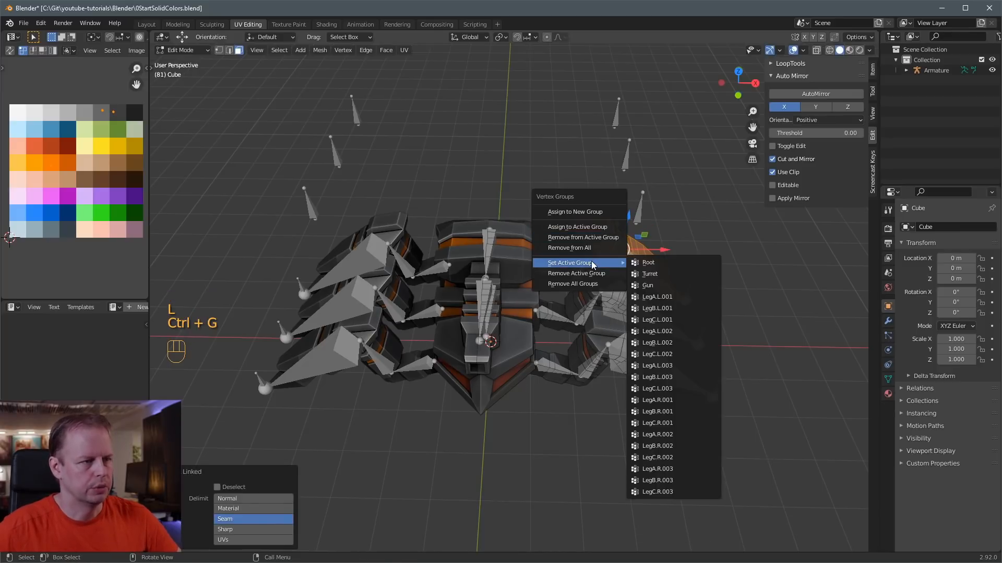
pyautogui.click(673, 377)
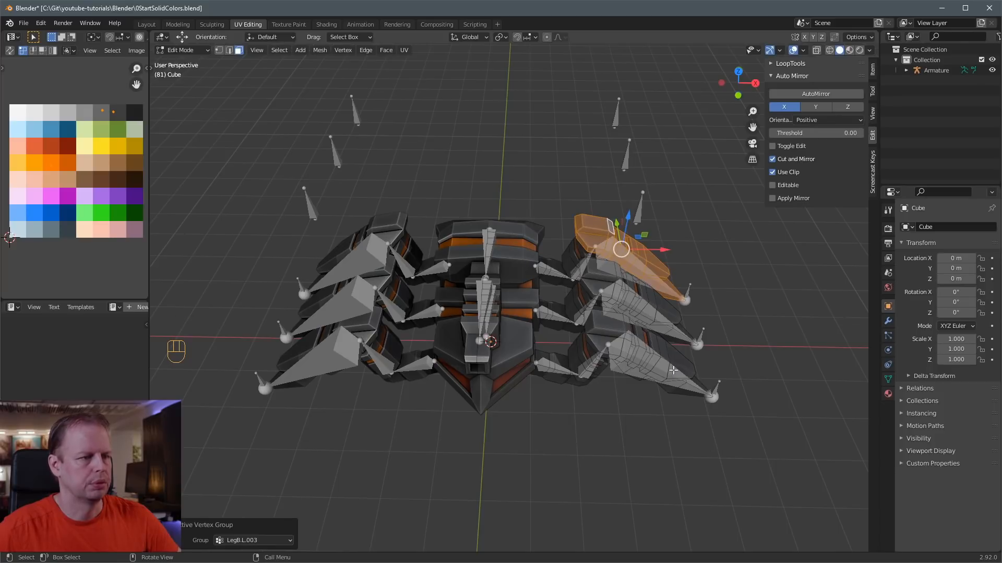
pyautogui.hotkey('ctrl', 'g')
pyautogui.moveTo(649, 308)
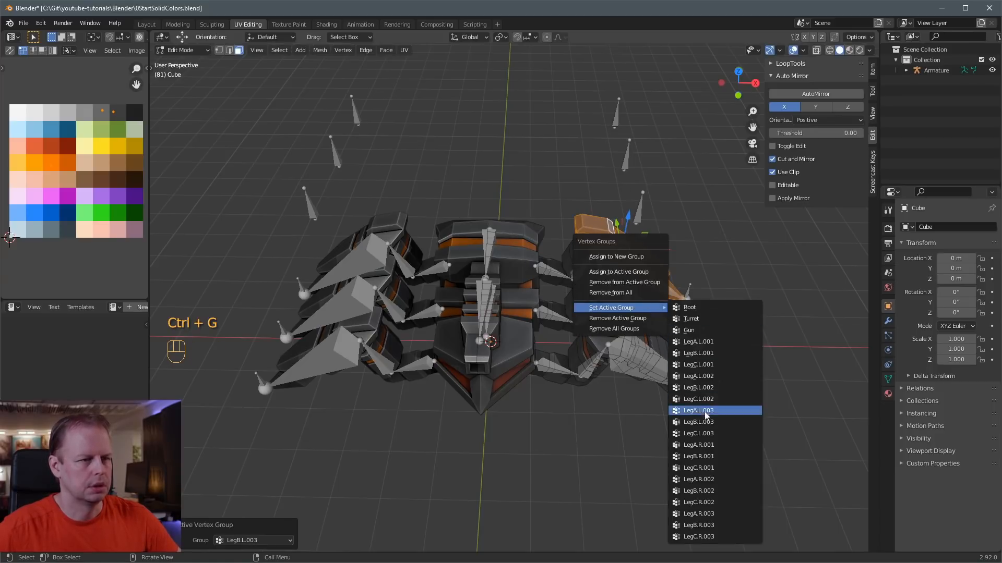
pyautogui.click(706, 434)
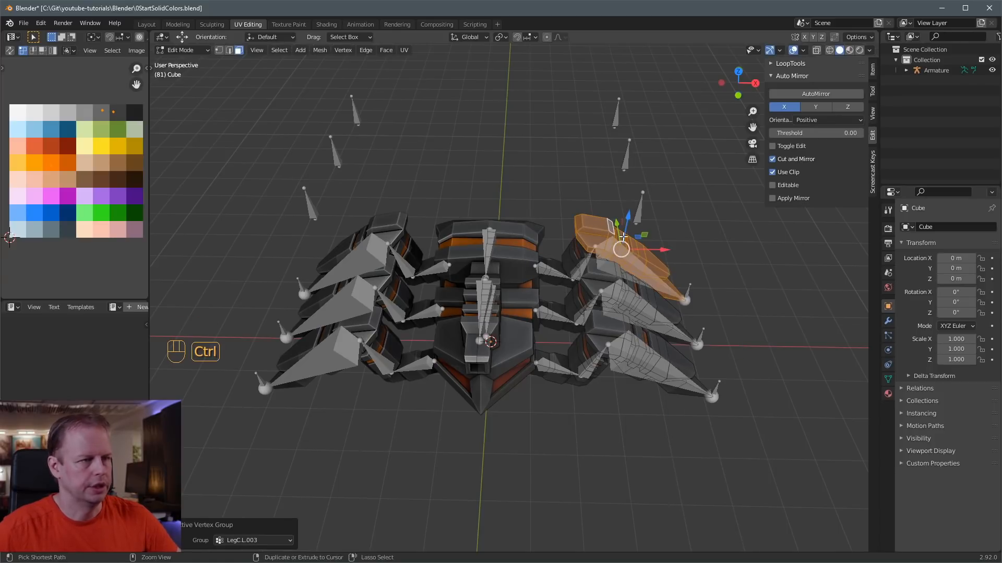
pyautogui.hotkey('ctrl', 'g')
pyautogui.moveTo(614, 237)
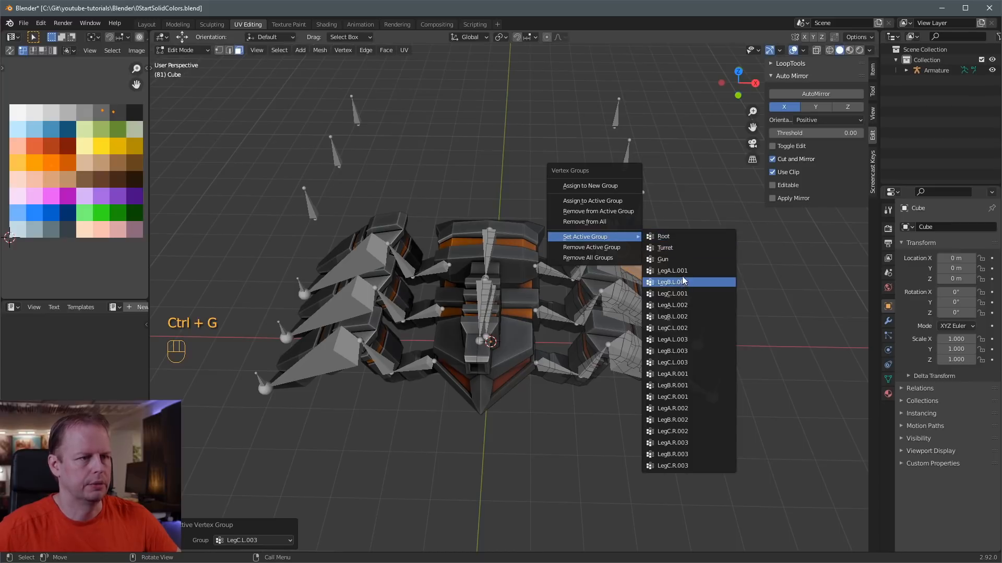
pyautogui.click(607, 207)
# - Leave mesh editing, select the armature and switch it to Pose Mode
pyautogui.moveTo(607, 209); pyautogui.dragTo(594, 325, button='middle')
pyautogui.press('Tab')
pyautogui.click(595, 324)
pyautogui.press('Tab')
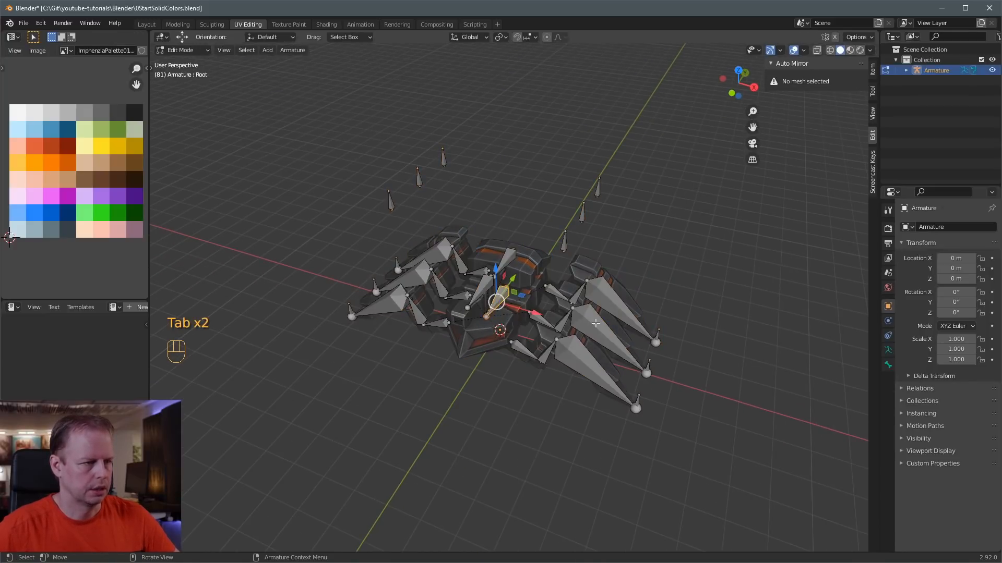
pyautogui.click(595, 322)
pyautogui.hotkey('ctrl', 'Tab')
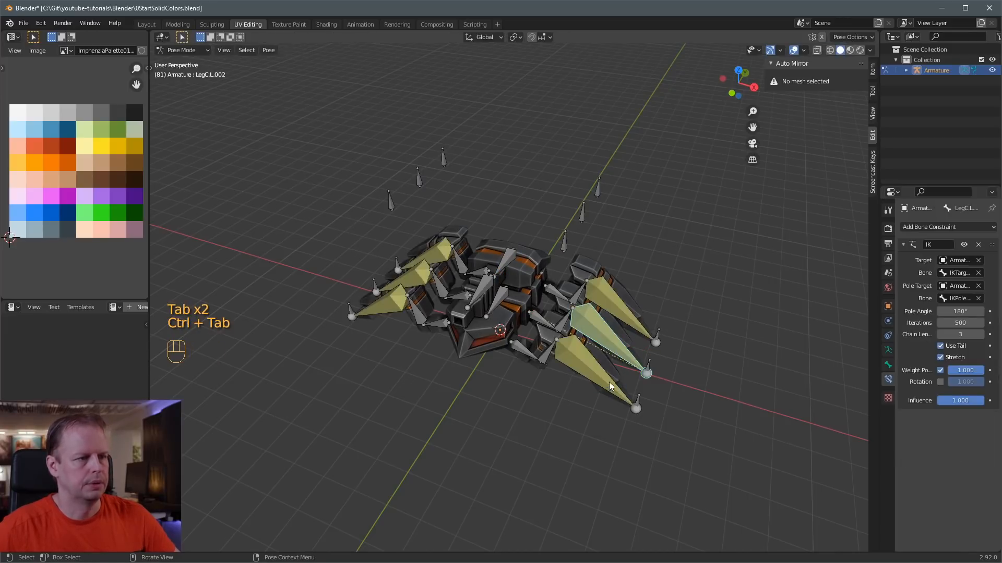
# - Try moving each of the three left IK target bones to test the legs, cancelling every move
pyautogui.click(637, 401)
pyautogui.click(637, 400)
pyautogui.click(638, 400)
pyautogui.press('g')
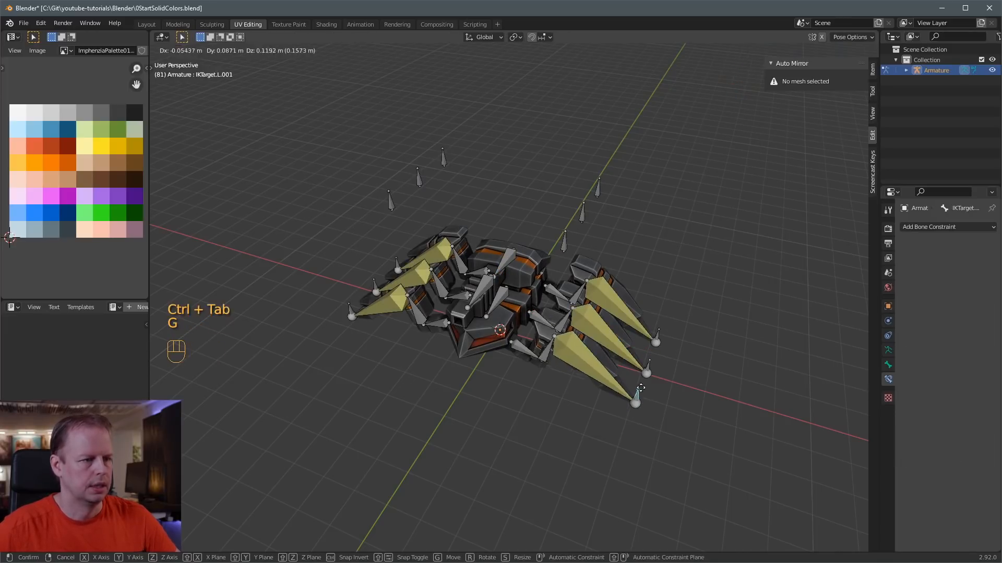
pyautogui.click(641, 399)
pyautogui.click(653, 365)
pyautogui.press('g')
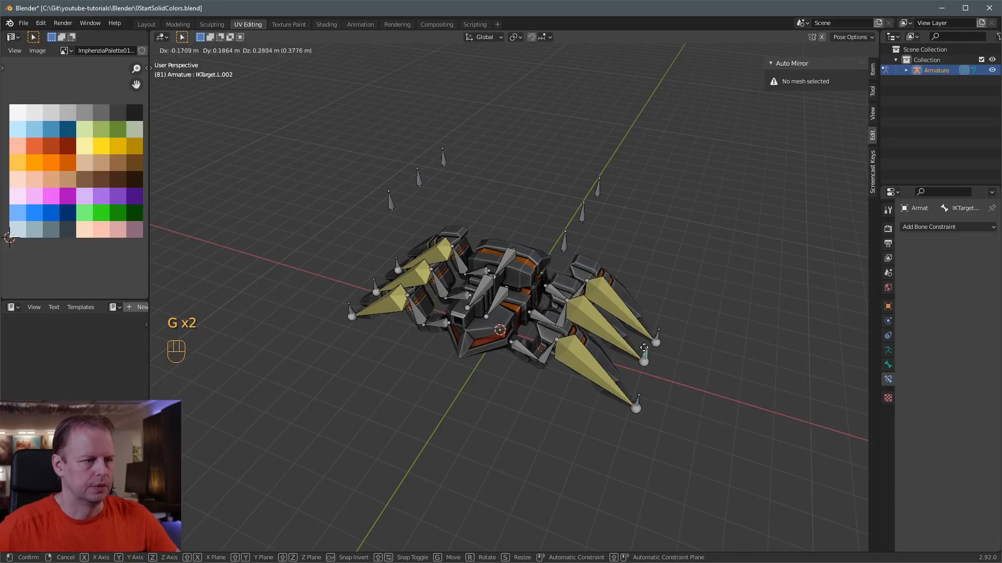
pyautogui.rightClick(666, 297)
pyautogui.press('g')
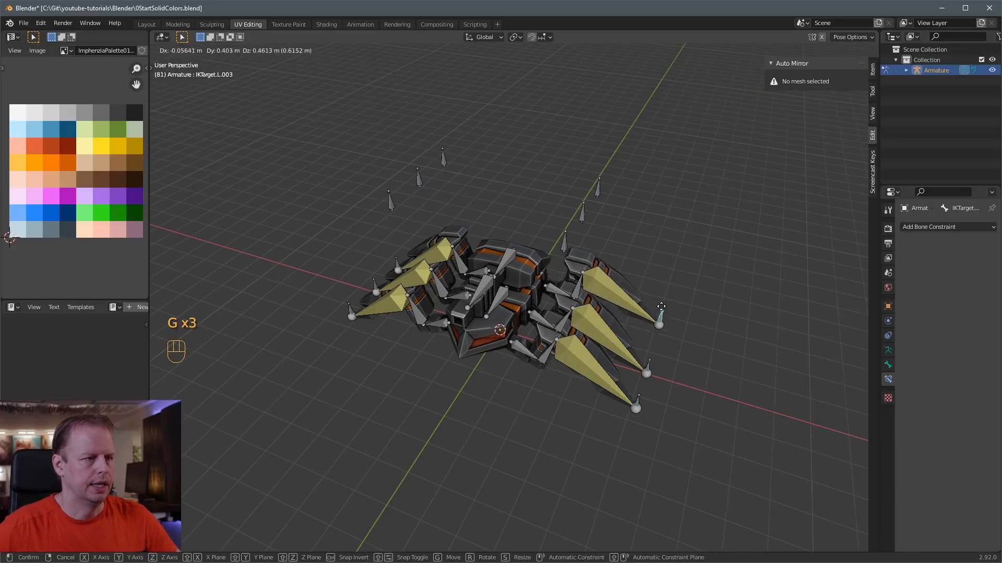
pyautogui.rightClick(652, 313)
# - Try moving each of the three right IK target bones to test the legs, cancelling every move
pyautogui.click(349, 308)
pyautogui.press('g')
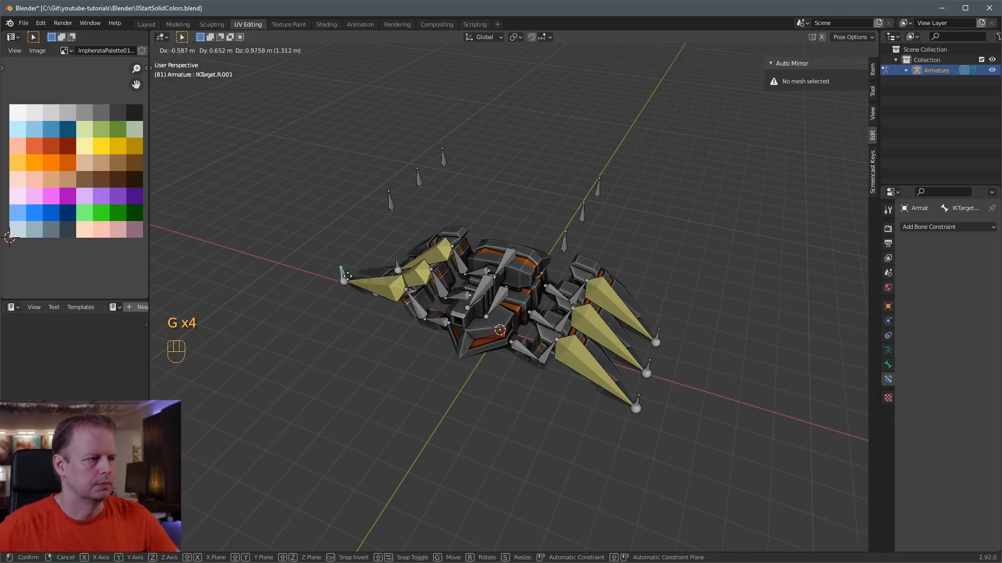
pyautogui.rightClick(365, 313)
pyautogui.click(378, 287)
pyautogui.press('g')
pyautogui.rightClick(380, 285)
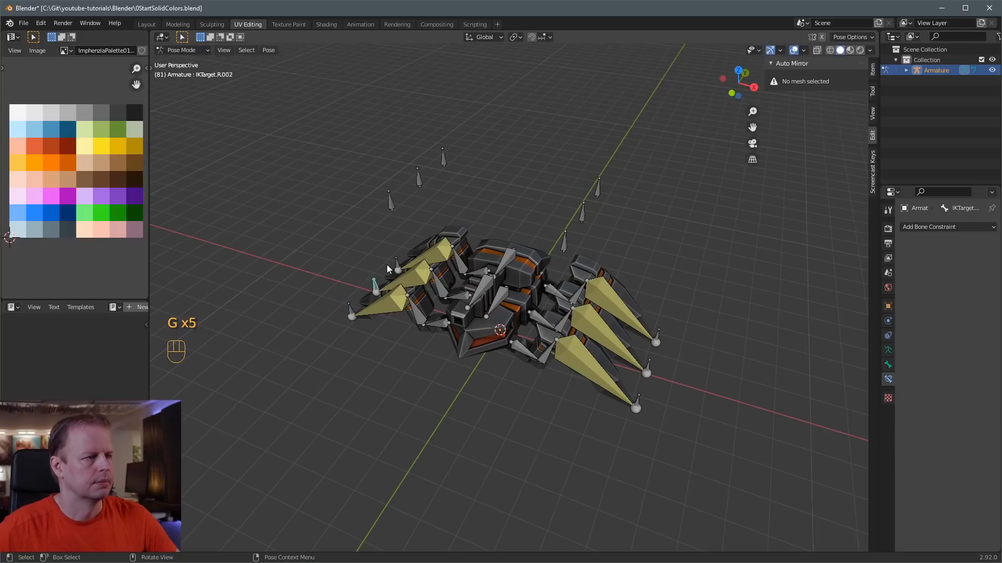
pyautogui.click(397, 269)
pyautogui.press('g')
pyautogui.rightClick(399, 267)
# - Try moving the first and third left IK pole bones to test the knee direction, cancelling both moves
pyautogui.click(564, 241)
pyautogui.moveTo(564, 241); pyautogui.dragTo(642, 219, button='middle')
pyautogui.press('g')
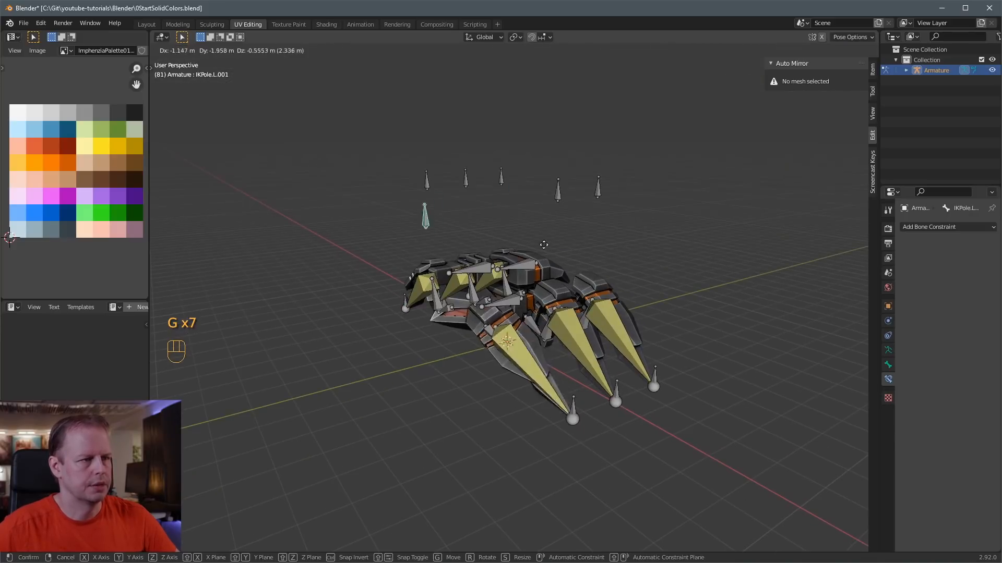
pyautogui.rightClick(634, 198)
pyautogui.click(598, 191)
pyautogui.press('g')
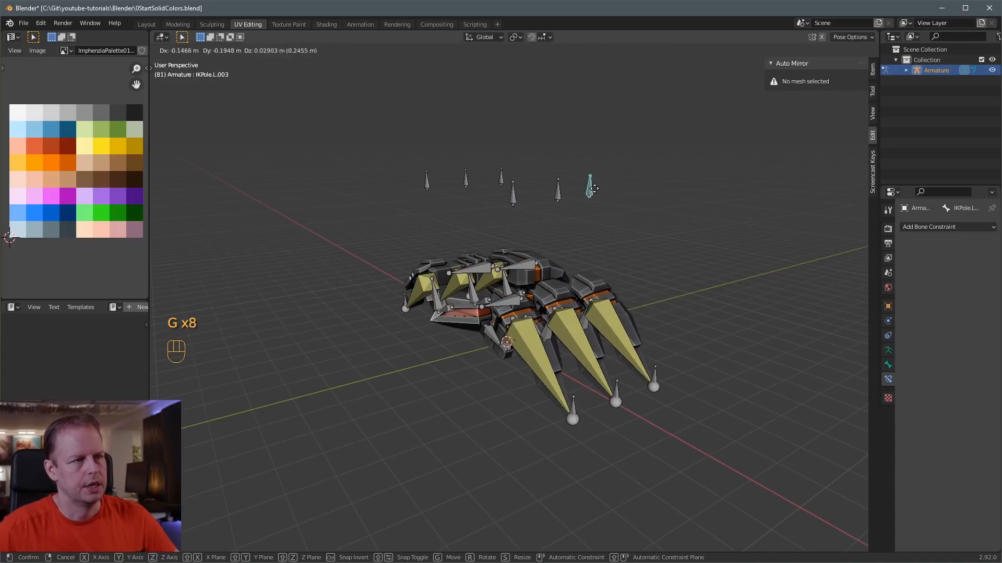
pyautogui.rightClick(686, 199)
# - Return the armature to Object Mode and save the file as 10MMC 71 Spiderbot.blend
pyautogui.scroll(-3, 542, 216)
pyautogui.moveTo(541, 216); pyautogui.dragTo(608, 248, button='middle')
pyautogui.scroll(5, 608, 248)
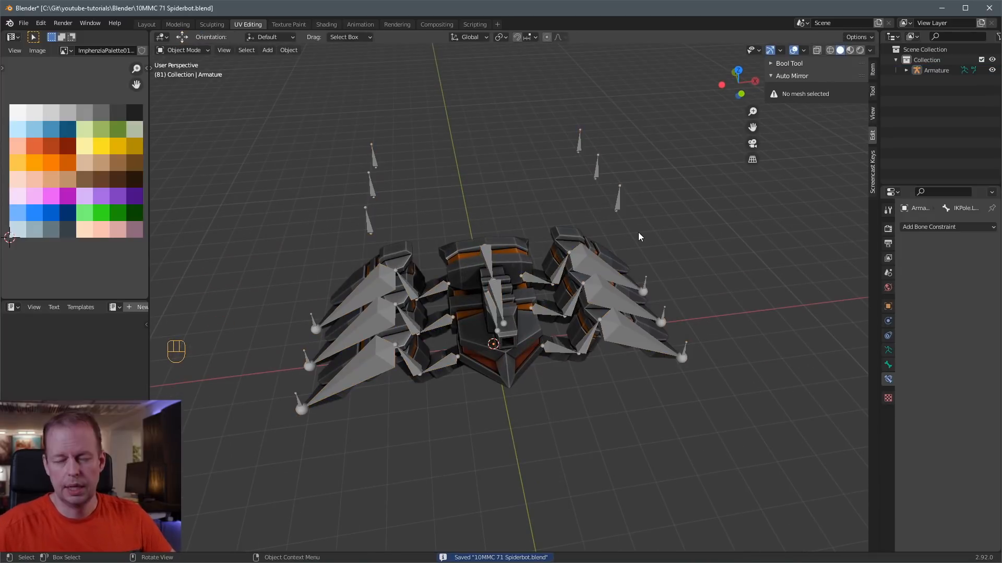
pyautogui.moveTo(721, 251); pyautogui.dragTo(594, 284, button='middle')
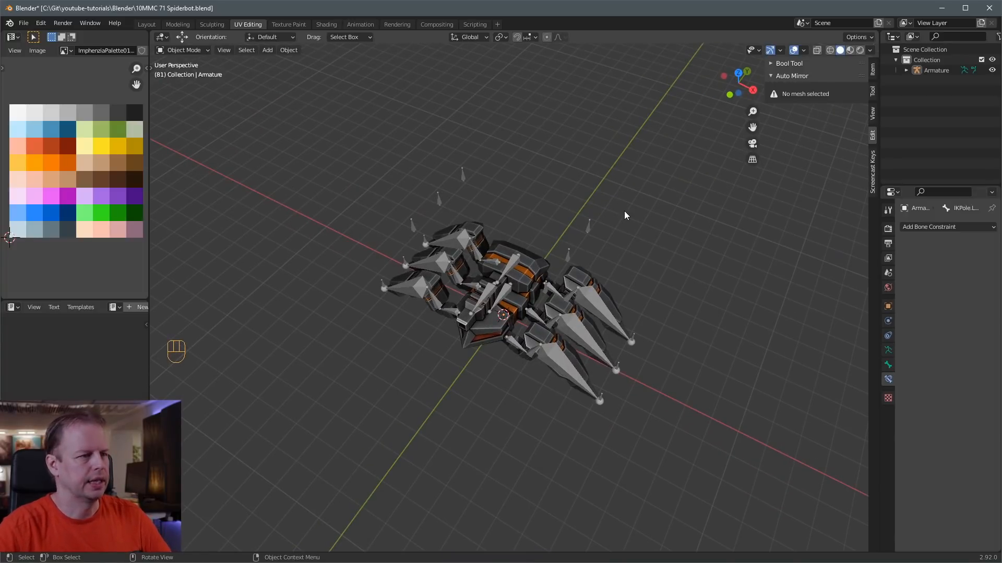
pyautogui.moveTo(625, 214); pyautogui.dragTo(559, 200, button='middle')
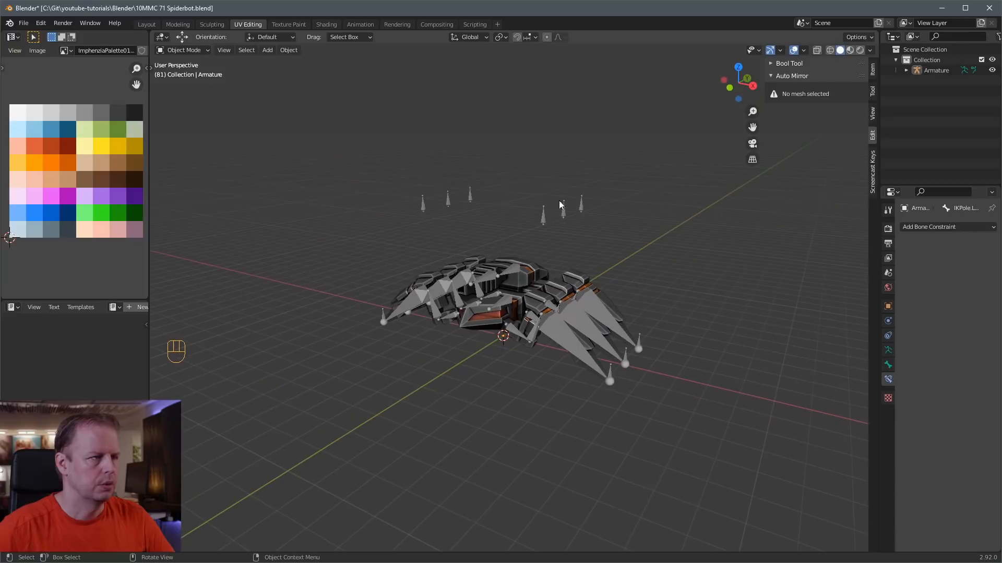
# - Switch to the Animation workspace and set the preview viewport's solid shading to Texture color with shadows enabled
pyautogui.click(359, 24)
pyautogui.click(236, 50)
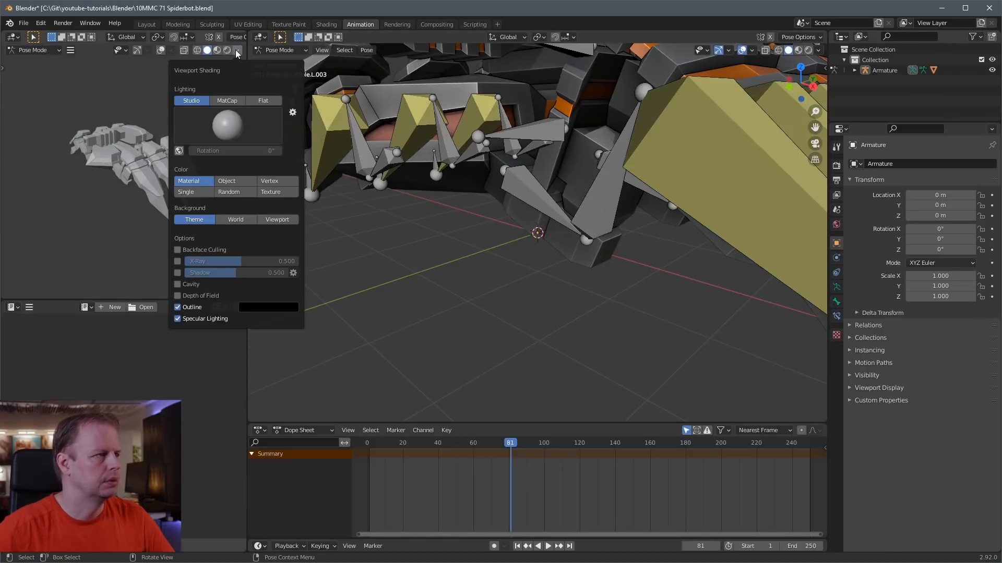
pyautogui.click(270, 193)
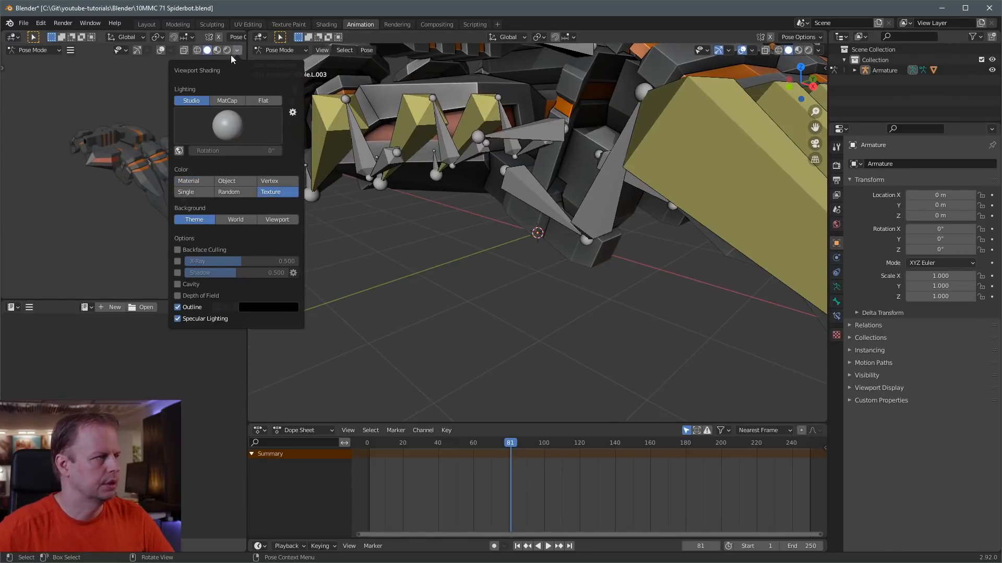
pyautogui.click(177, 273)
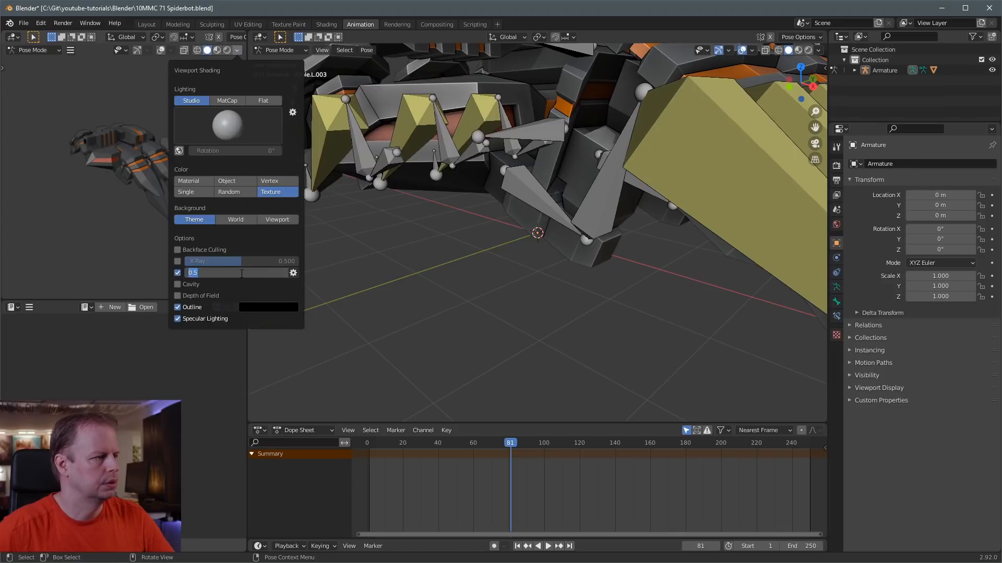
# - Enable cavity shading of type Both in the preview viewport, with world-space ridge and valley at 2.5 and screen-space ridge and valley at 2
pyautogui.click(178, 284)
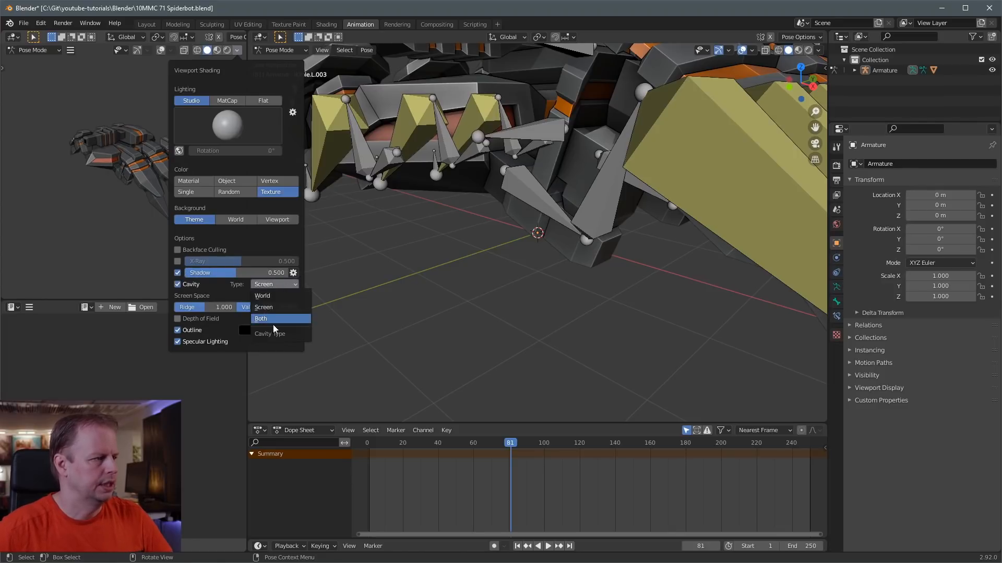
pyautogui.click(230, 308)
pyautogui.write('2.5')
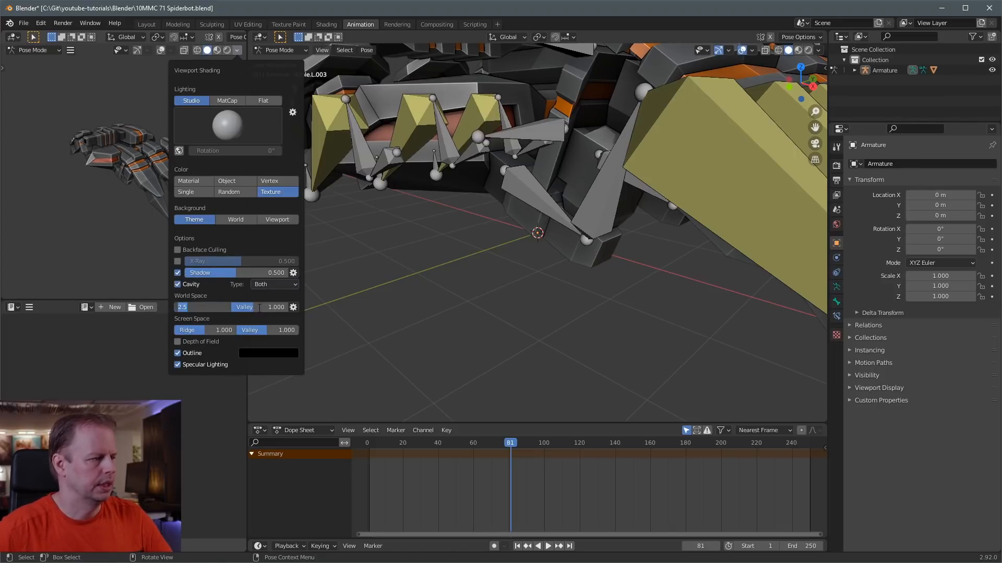
pyautogui.click(257, 309)
pyautogui.moveTo(255, 309); pyautogui.dragTo(300, 309)
pyautogui.moveTo(230, 329); pyautogui.dragTo(334, 332)
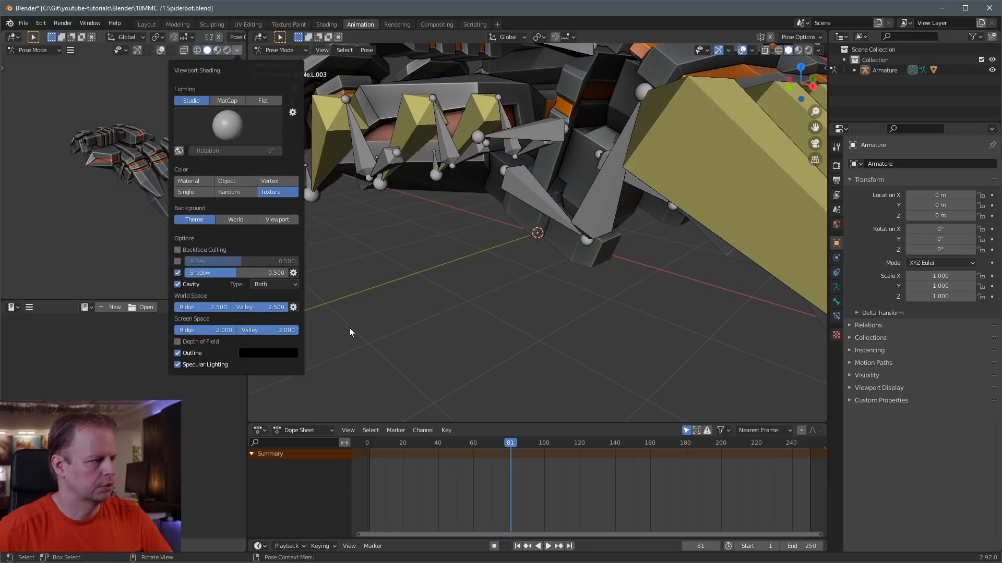
pyautogui.moveTo(57, 221)
pyautogui.mouseDown(button='middle')
pyautogui.moveTo(137, 178)
pyautogui.moveTo(169, 202)
pyautogui.moveTo(110, 177)
pyautogui.moveTo(99, 153)
pyautogui.moveTo(120, 159)
pyautogui.mouseUp(button='middle')
# - Change the Dope Sheet to the Action Editor and enlarge its area, narrowing the preview viewport
pyautogui.click(578, 205)
pyautogui.scroll(-5, 584, 225)
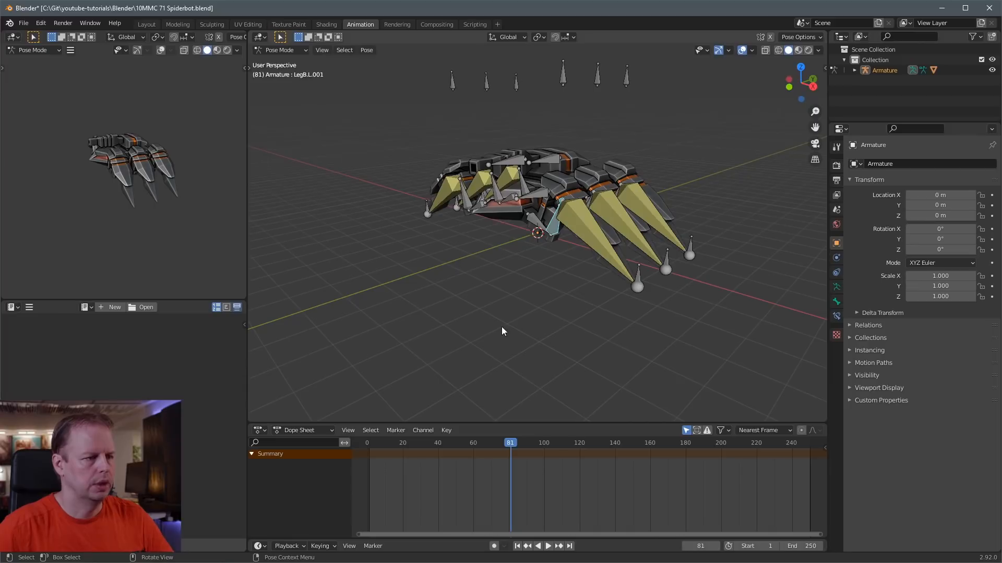
pyautogui.click(279, 431)
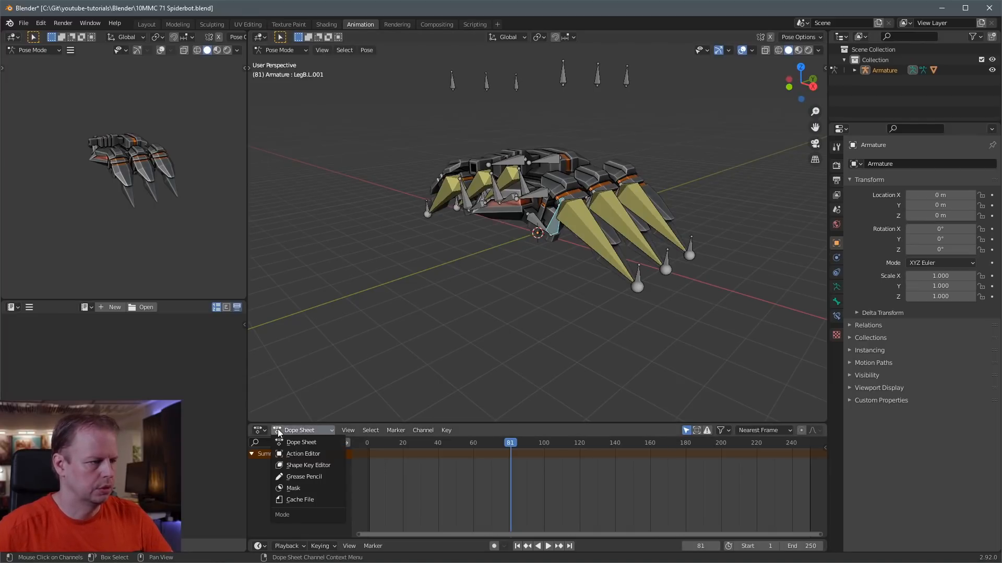
pyautogui.click(303, 454)
pyautogui.moveTo(247, 374); pyautogui.dragTo(190, 374)
pyautogui.moveTo(449, 422); pyautogui.dragTo(516, 340)
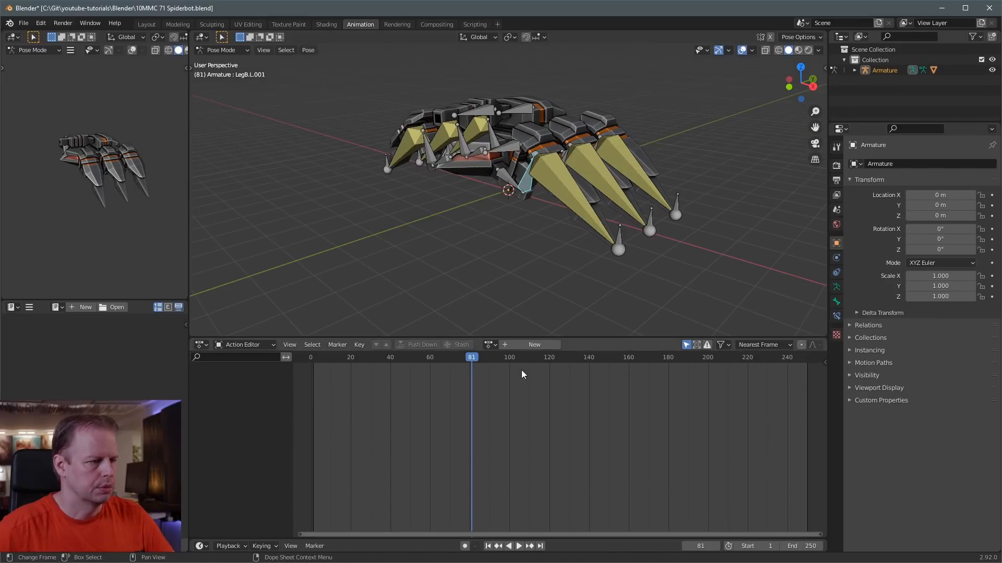
# - Create an action named _Default protected by a fake user, and select all bones of the armature
pyautogui.click(502, 344)
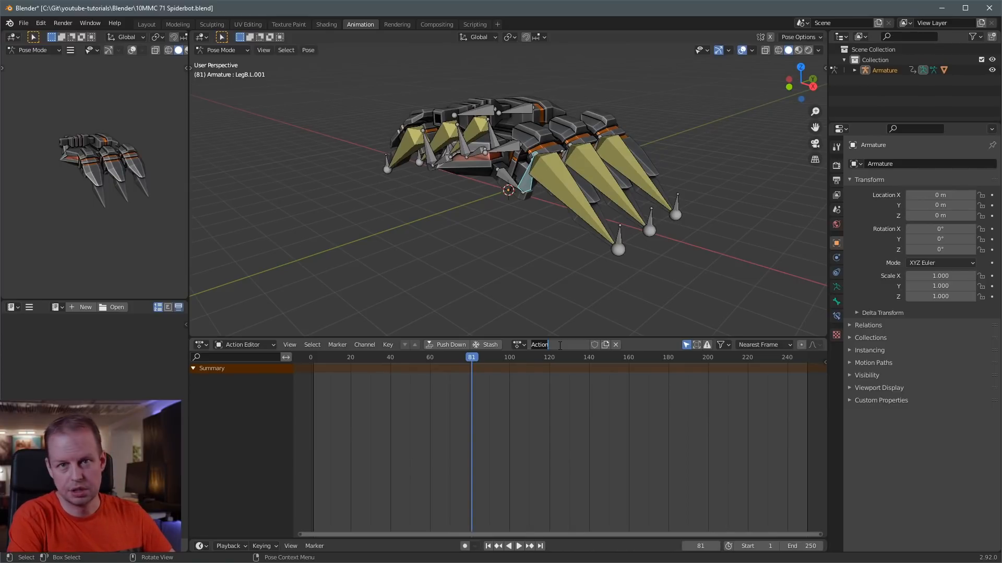
pyautogui.press('BackSpace')
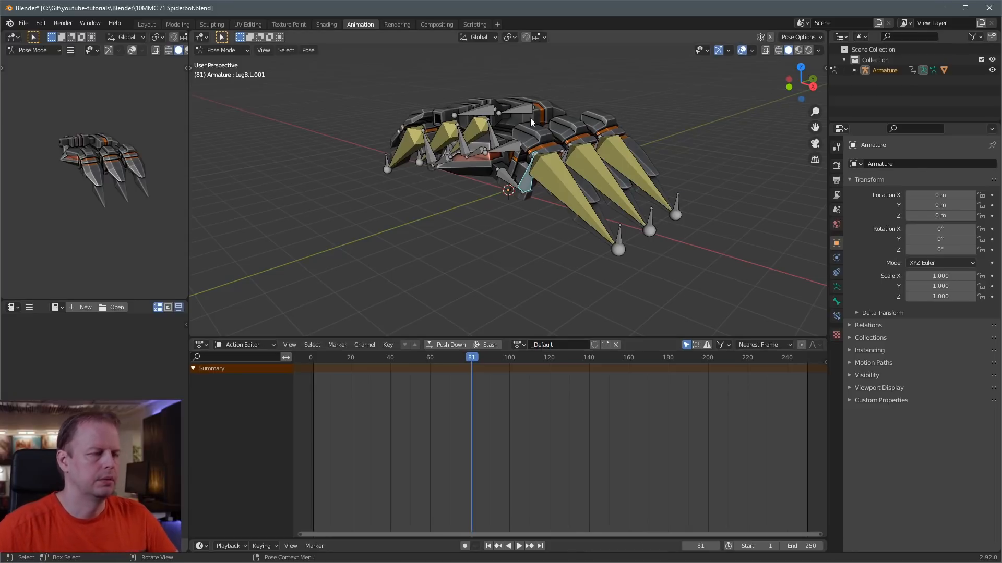
pyautogui.press('a')
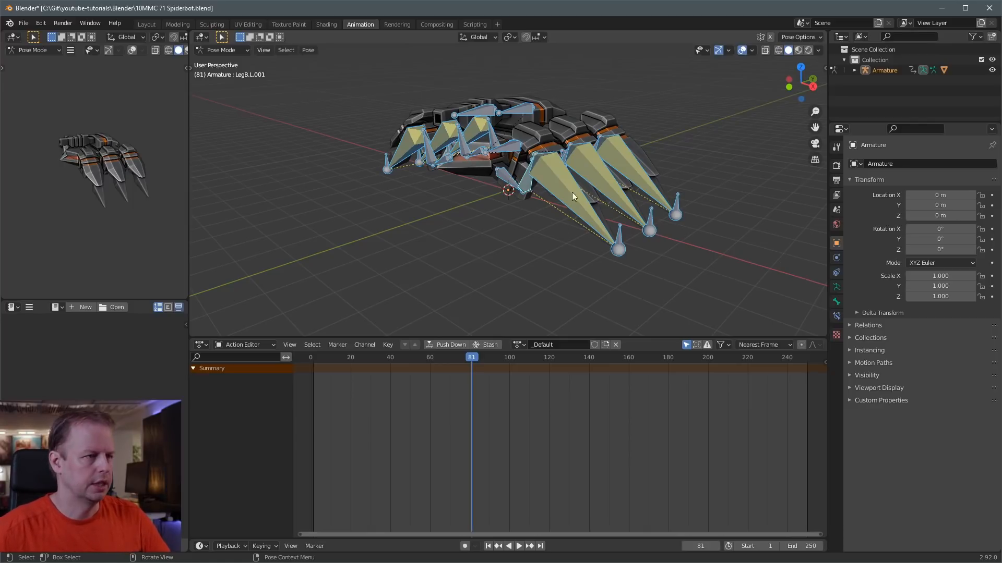
pyautogui.moveTo(572, 192); pyautogui.dragTo(539, 180, button='middle')
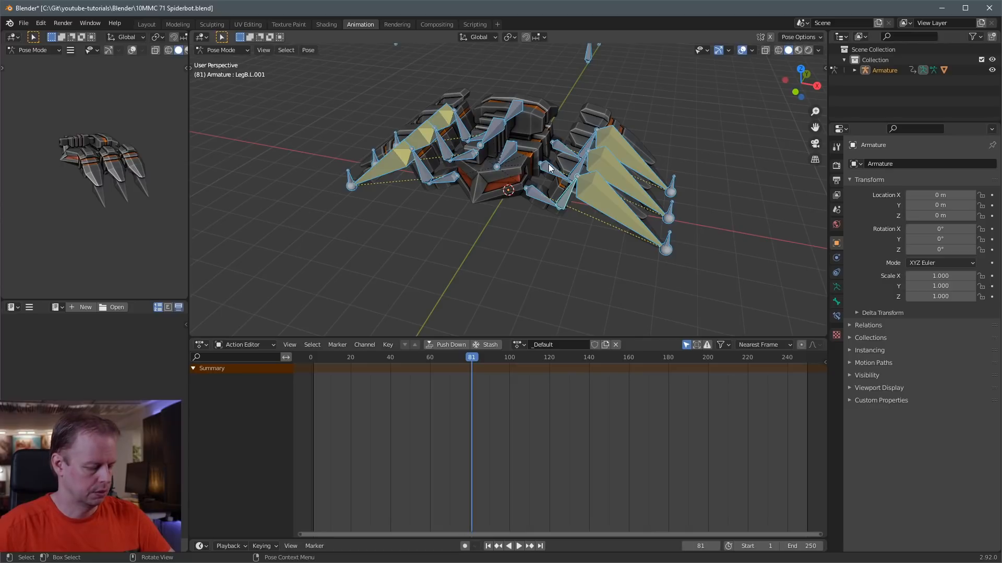
pyautogui.click(594, 344)
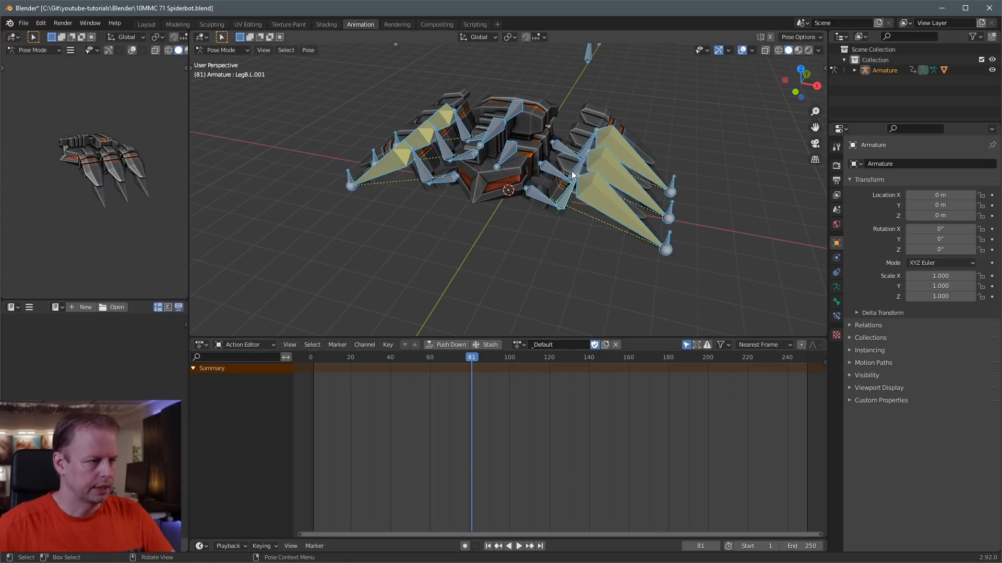
# - Insert Location, Rotation & Scale keyframes for all bones at frame 1 of the _Default action
pyautogui.moveTo(322, 357); pyautogui.dragTo(313, 357)
pyautogui.moveTo(573, 206); pyautogui.dragTo(610, 162, button='middle')
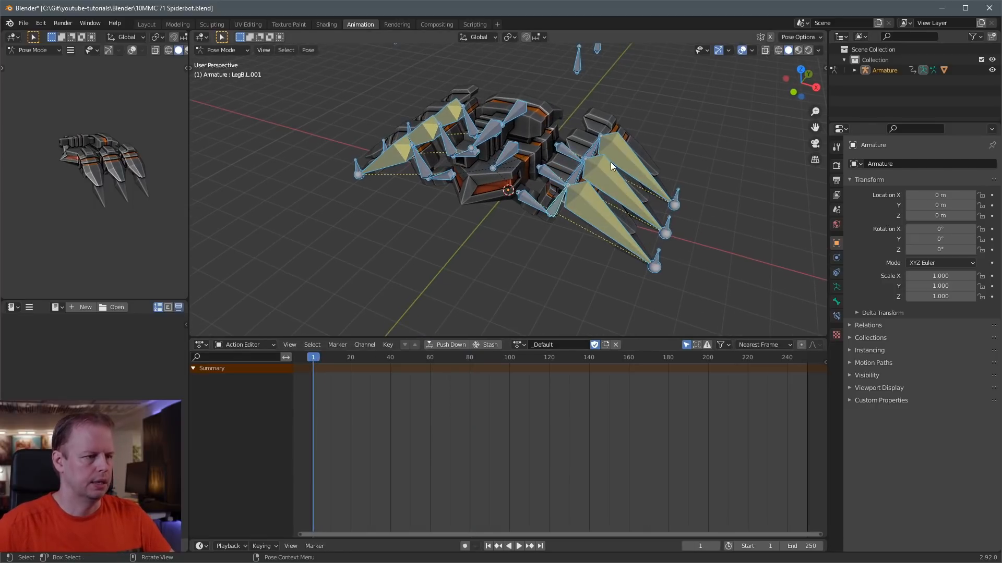
pyautogui.press('i')
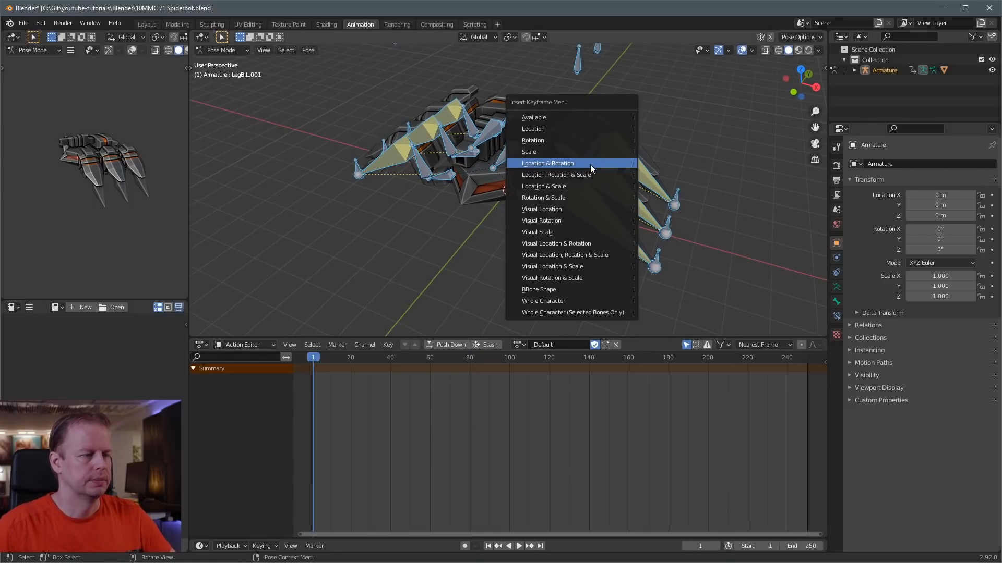
pyautogui.click(559, 174)
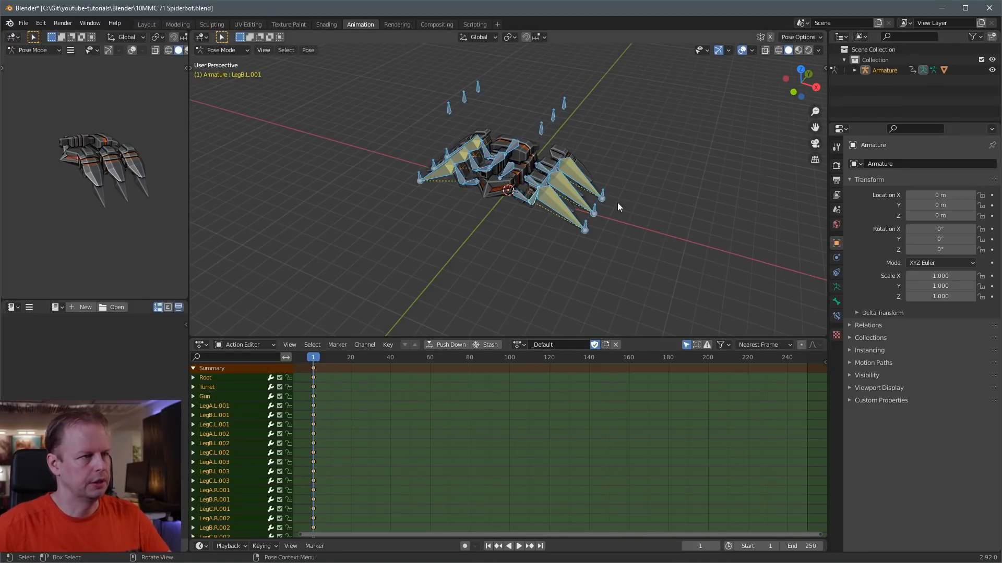
pyautogui.moveTo(618, 203); pyautogui.dragTo(624, 209, button='middle')
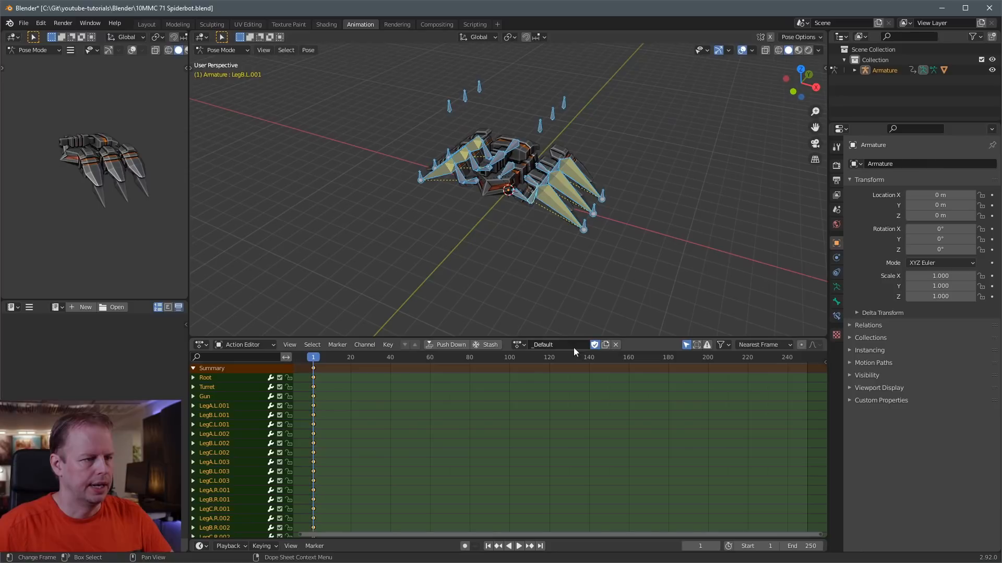
# - Duplicate the _Default action, rename the copy Idle and enable its fake user
pyautogui.click(605, 344)
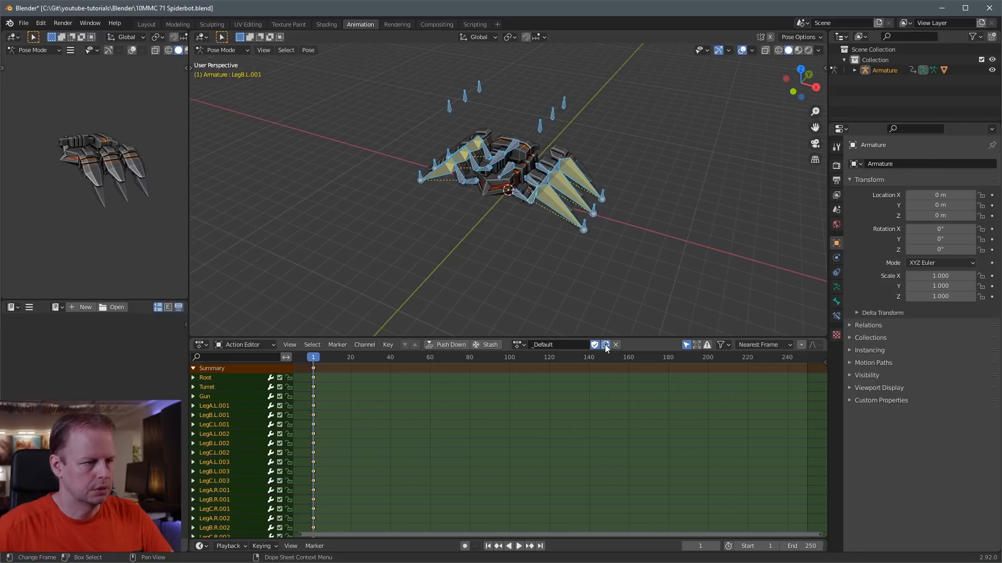
pyautogui.doubleClick(565, 344)
pyautogui.write('Idle')
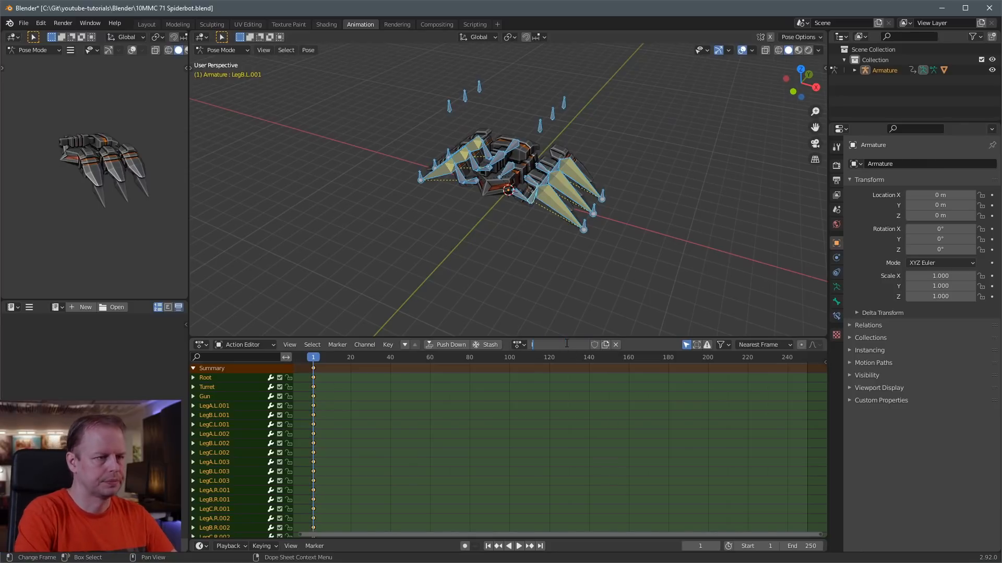
pyautogui.press('Return')
pyautogui.click(594, 345)
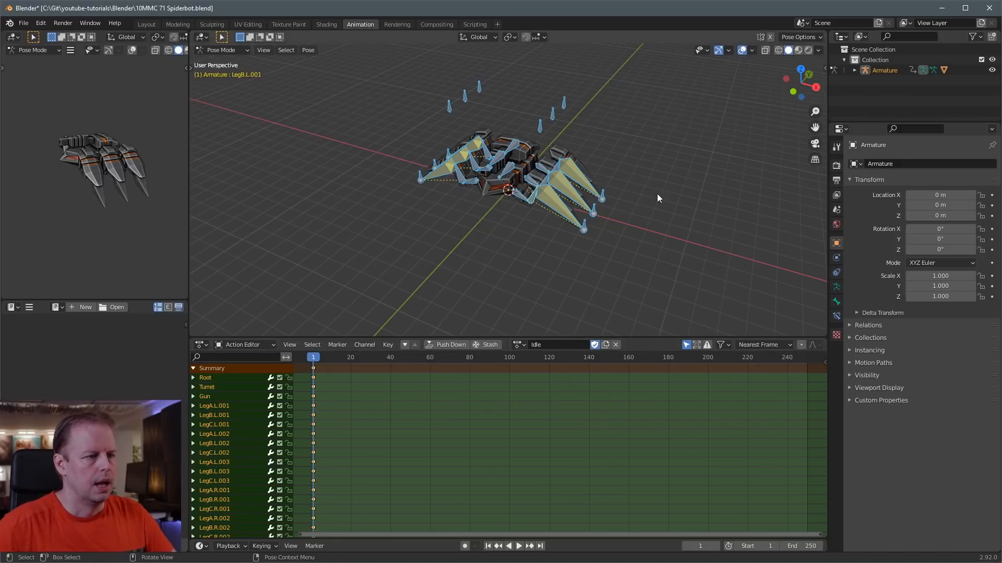
# - Select only the Root bone in the mech's body
pyautogui.scroll(3, 656, 192)
pyautogui.moveTo(656, 192); pyautogui.dragTo(494, 161, button='middle')
pyautogui.click(553, 150)
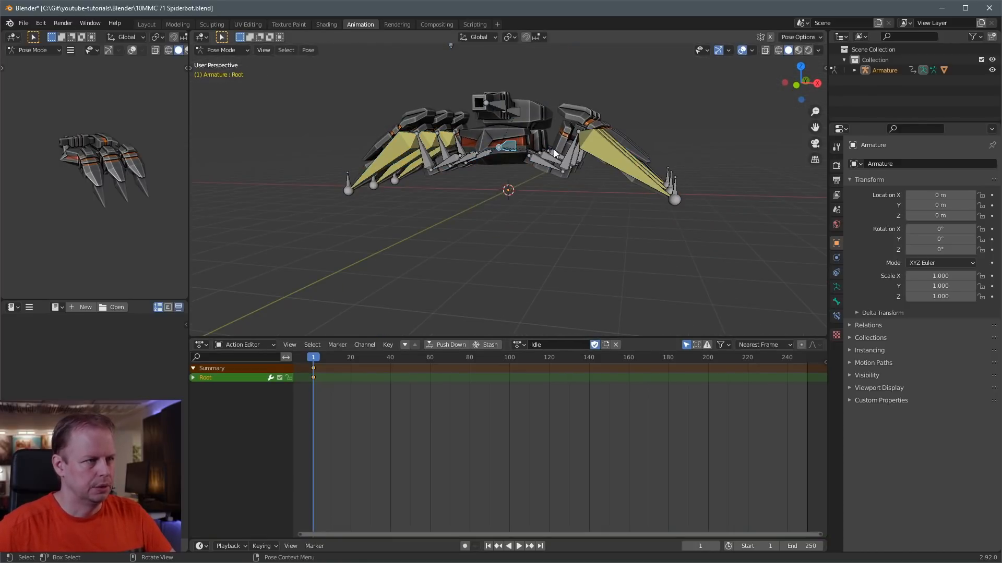